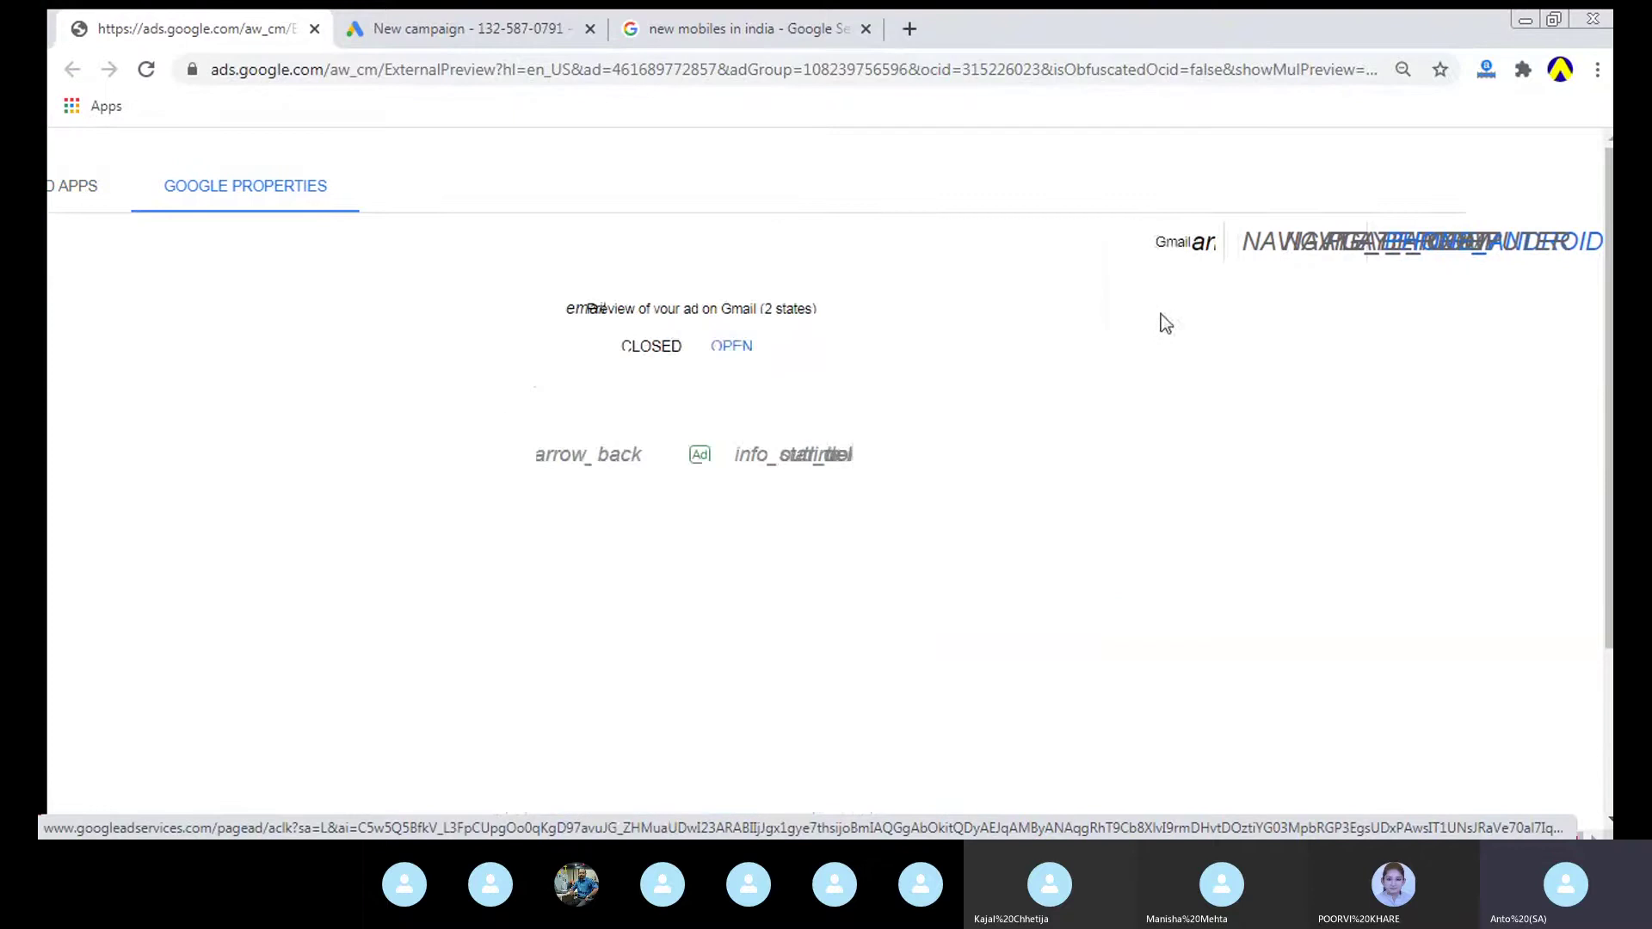
# Step: Examine the ad's Gmail preview and switch the Google properties preview to the YouTube home page ad
pyautogui.scroll(-1, 1132, 424)
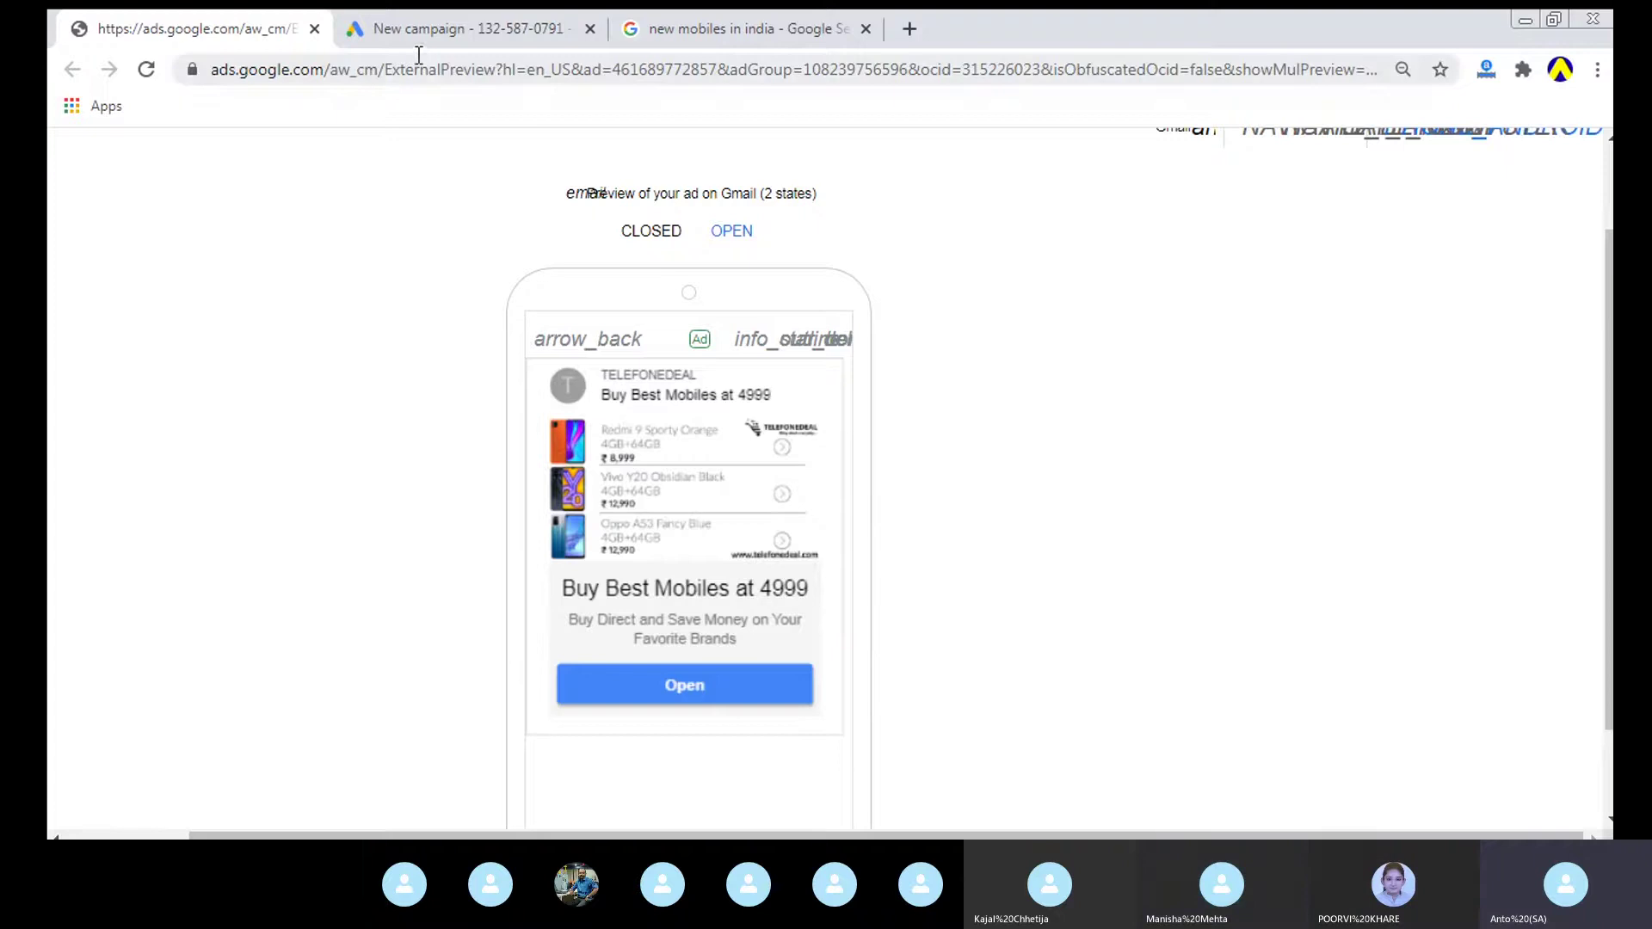
pyautogui.scroll(2, 1248, 413)
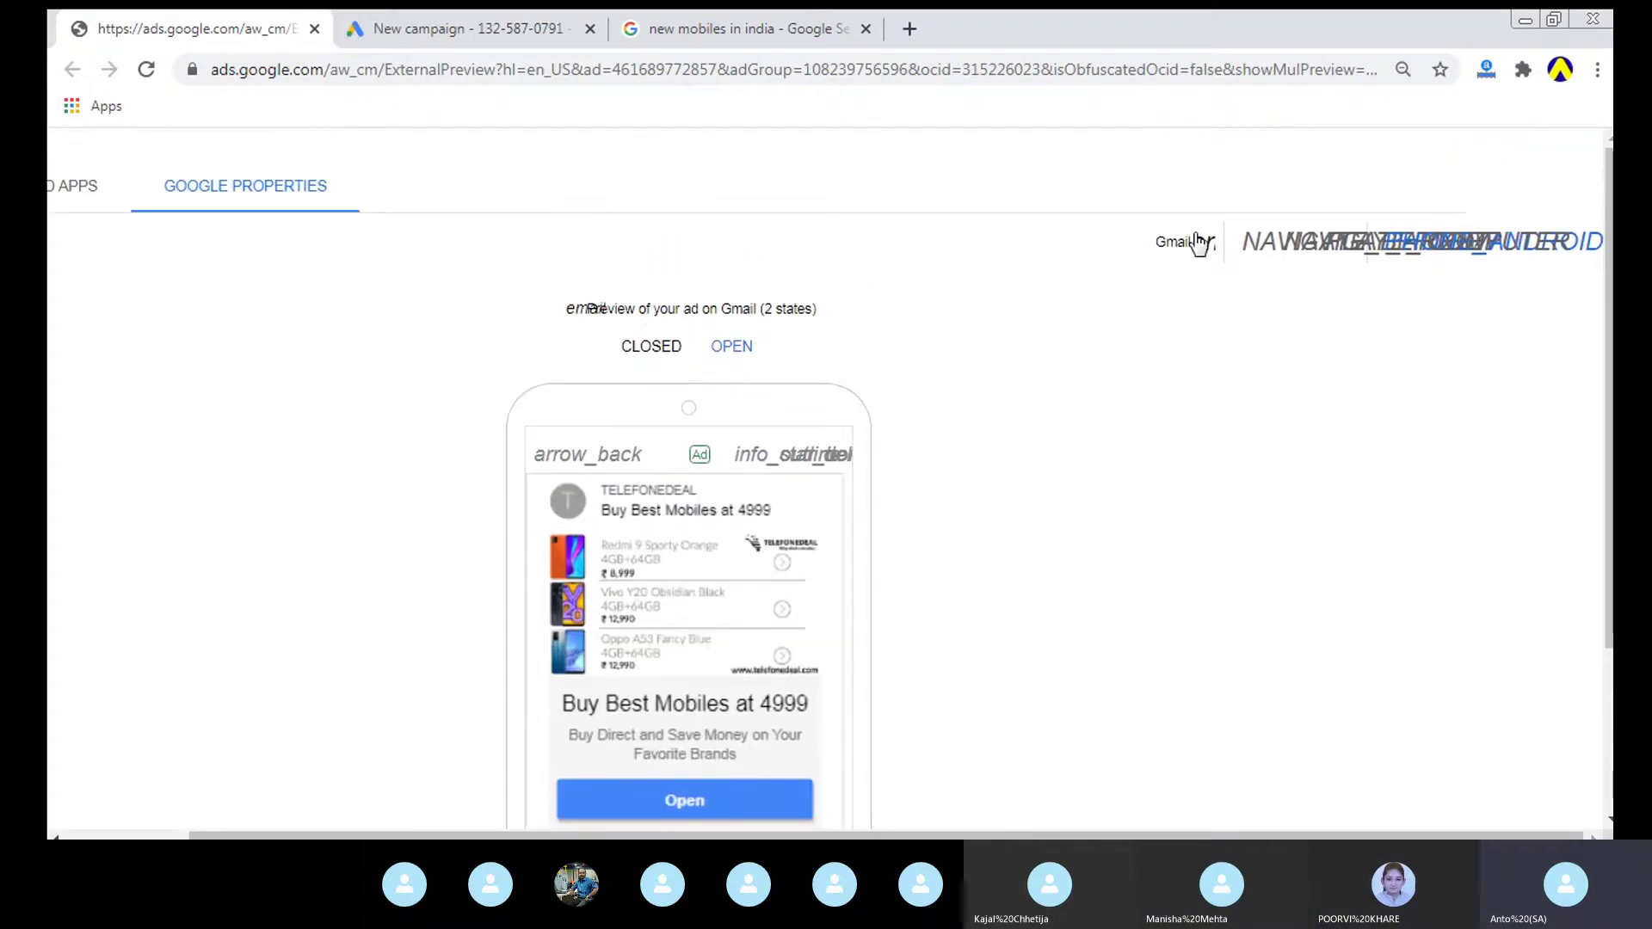
pyautogui.click(1191, 250)
pyautogui.click(1213, 295)
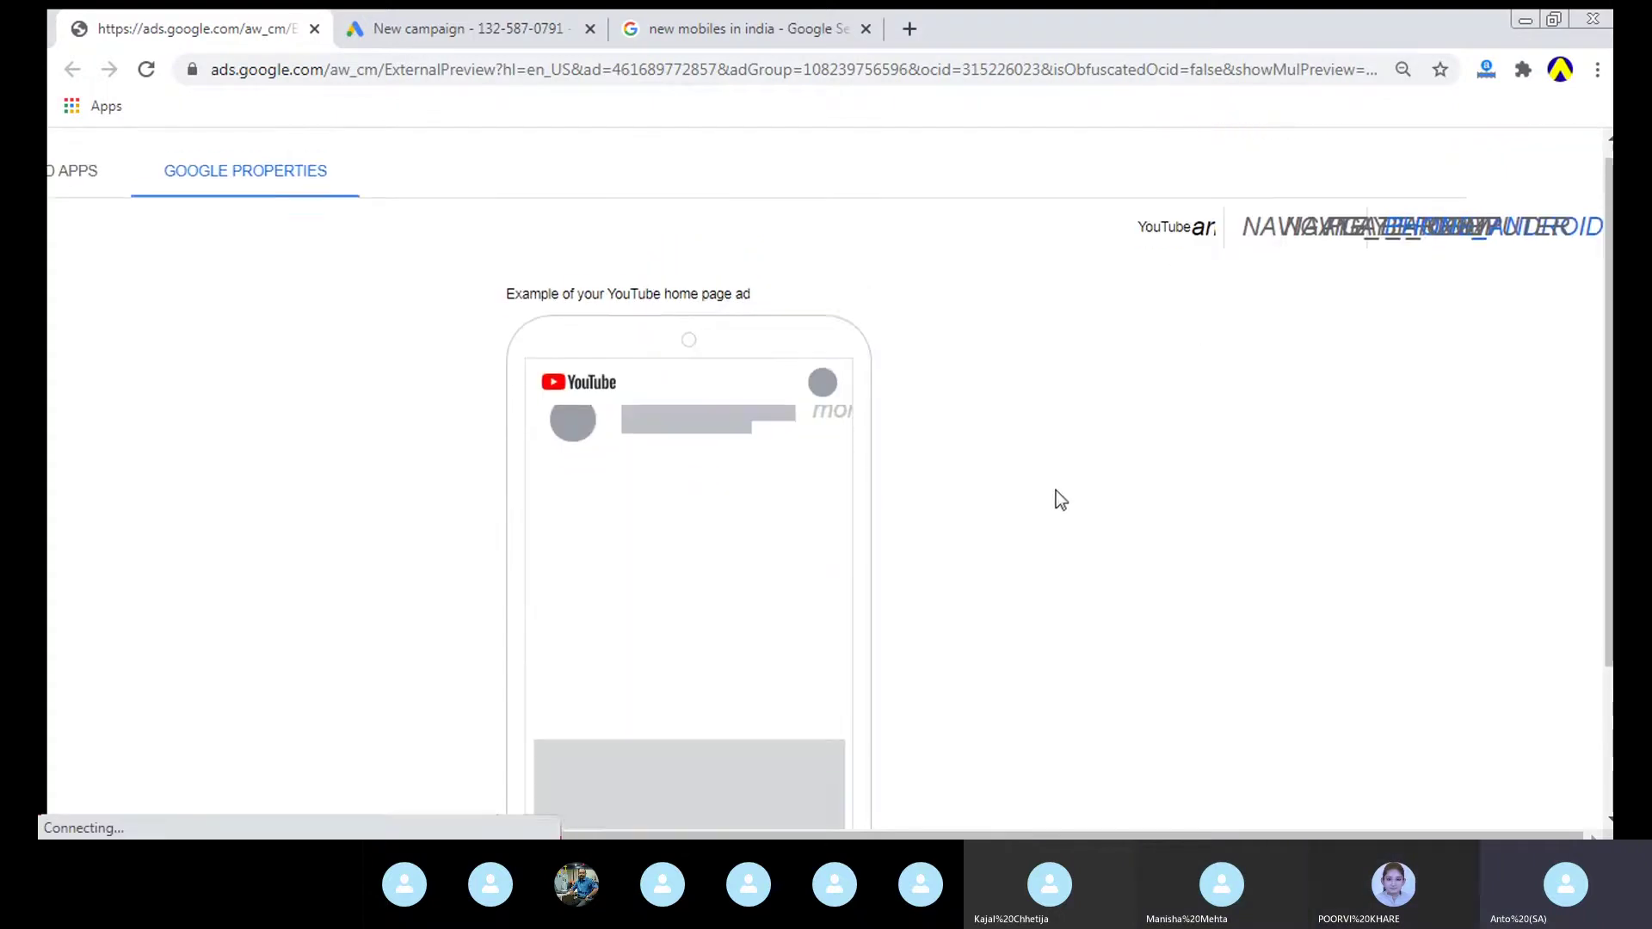
pyautogui.scroll(-2, 1056, 495)
pyautogui.scroll(-1, 772, 555)
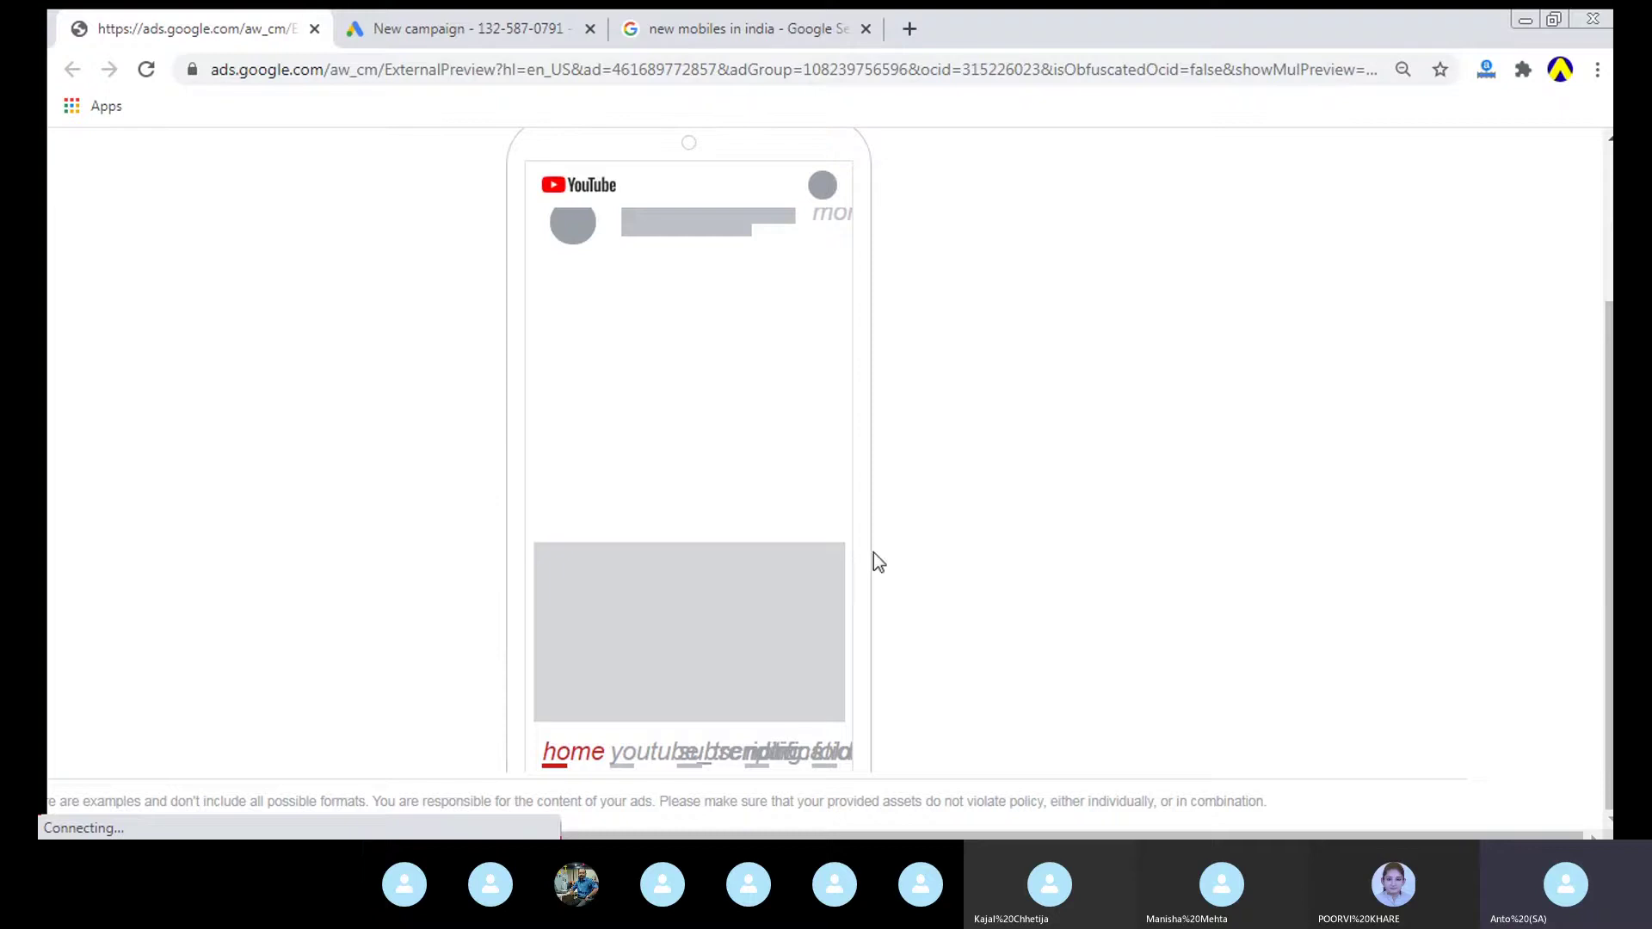
pyautogui.scroll(3, 1103, 482)
# Step: Show the ad preview for all Google properties
pyautogui.click(1185, 254)
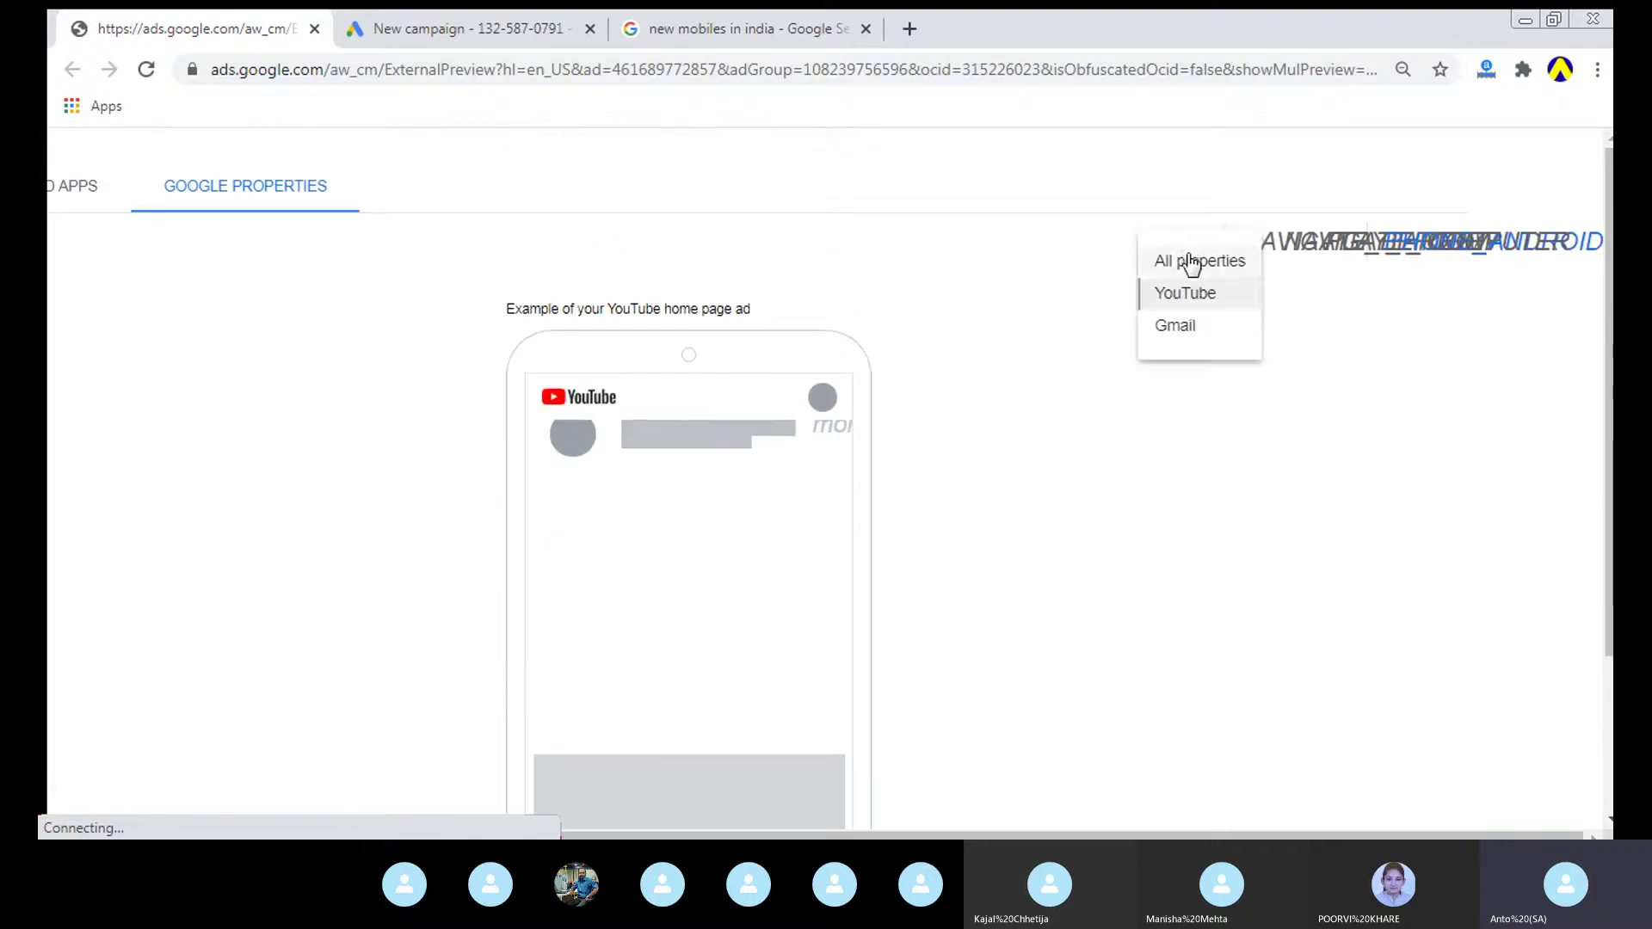
pyautogui.click(1189, 260)
pyautogui.scroll(-1, 1383, 306)
pyautogui.scroll(1, 222, 287)
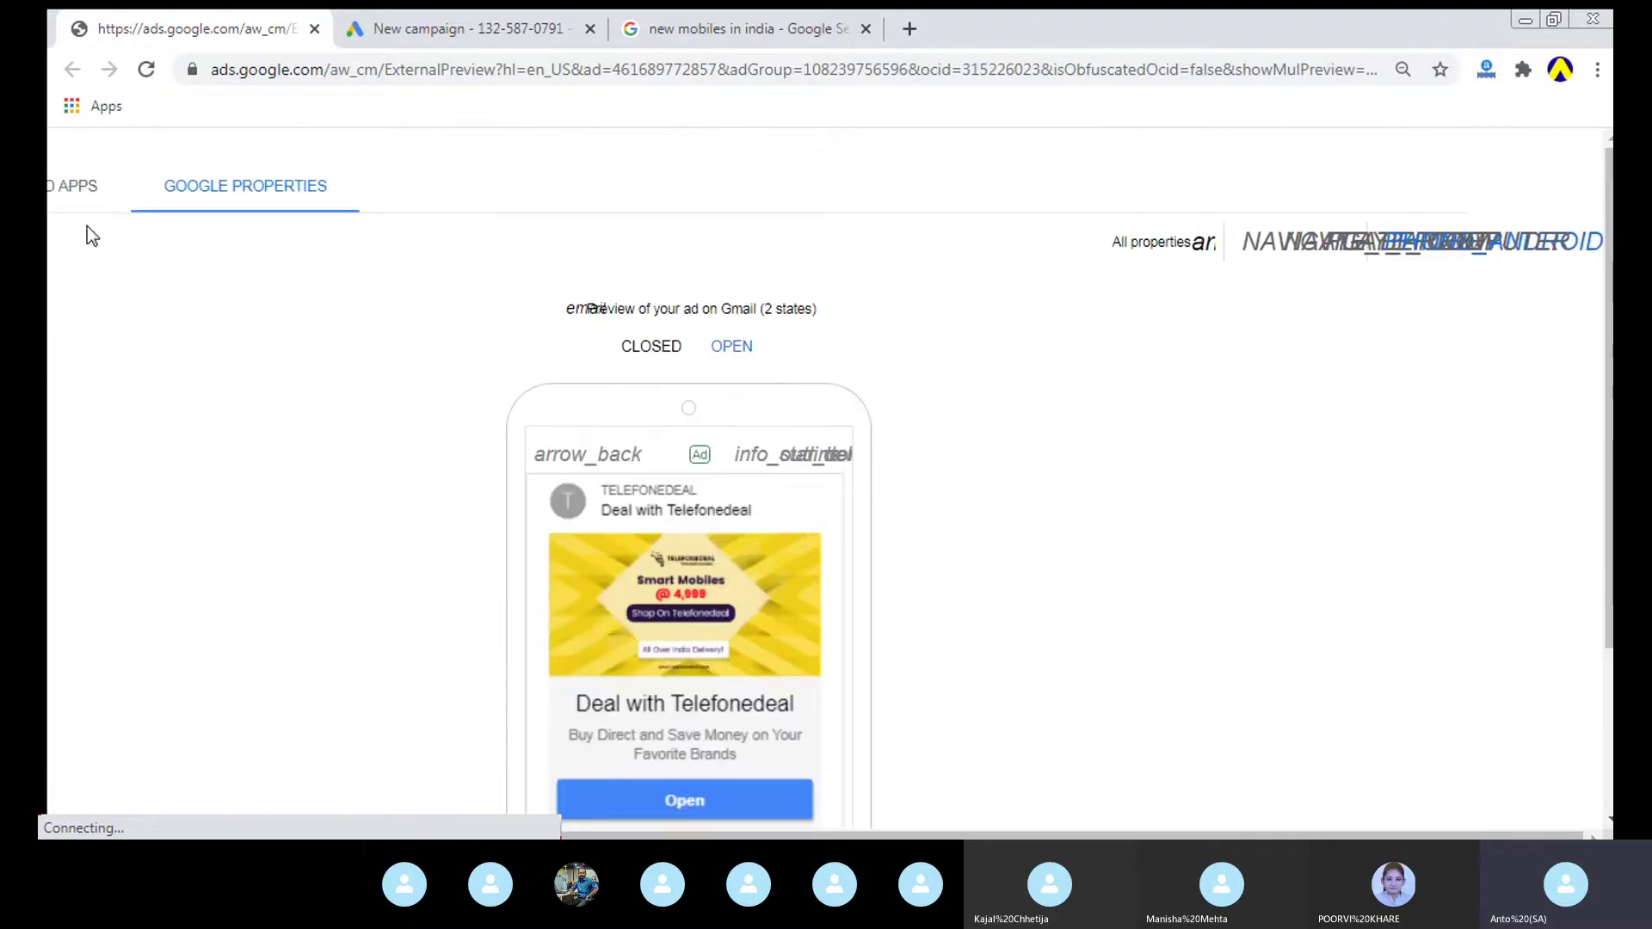
# Step: Preview the ad on websites and apps in the text ads format
pyautogui.click(73, 185)
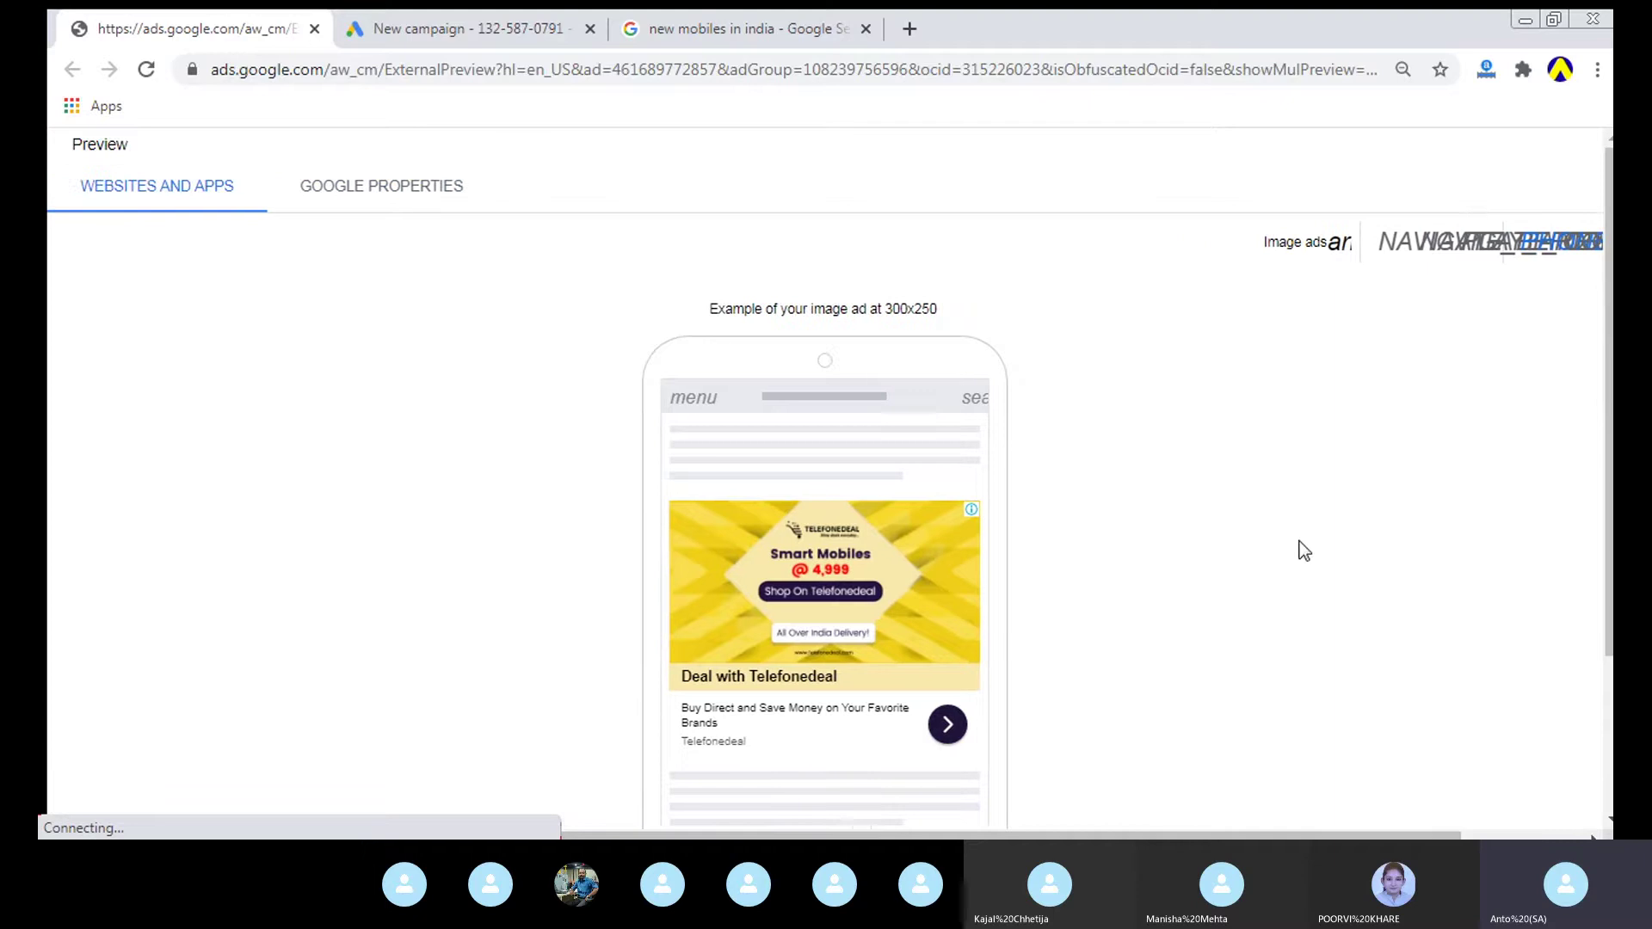
pyautogui.click(1291, 256)
pyautogui.click(1309, 326)
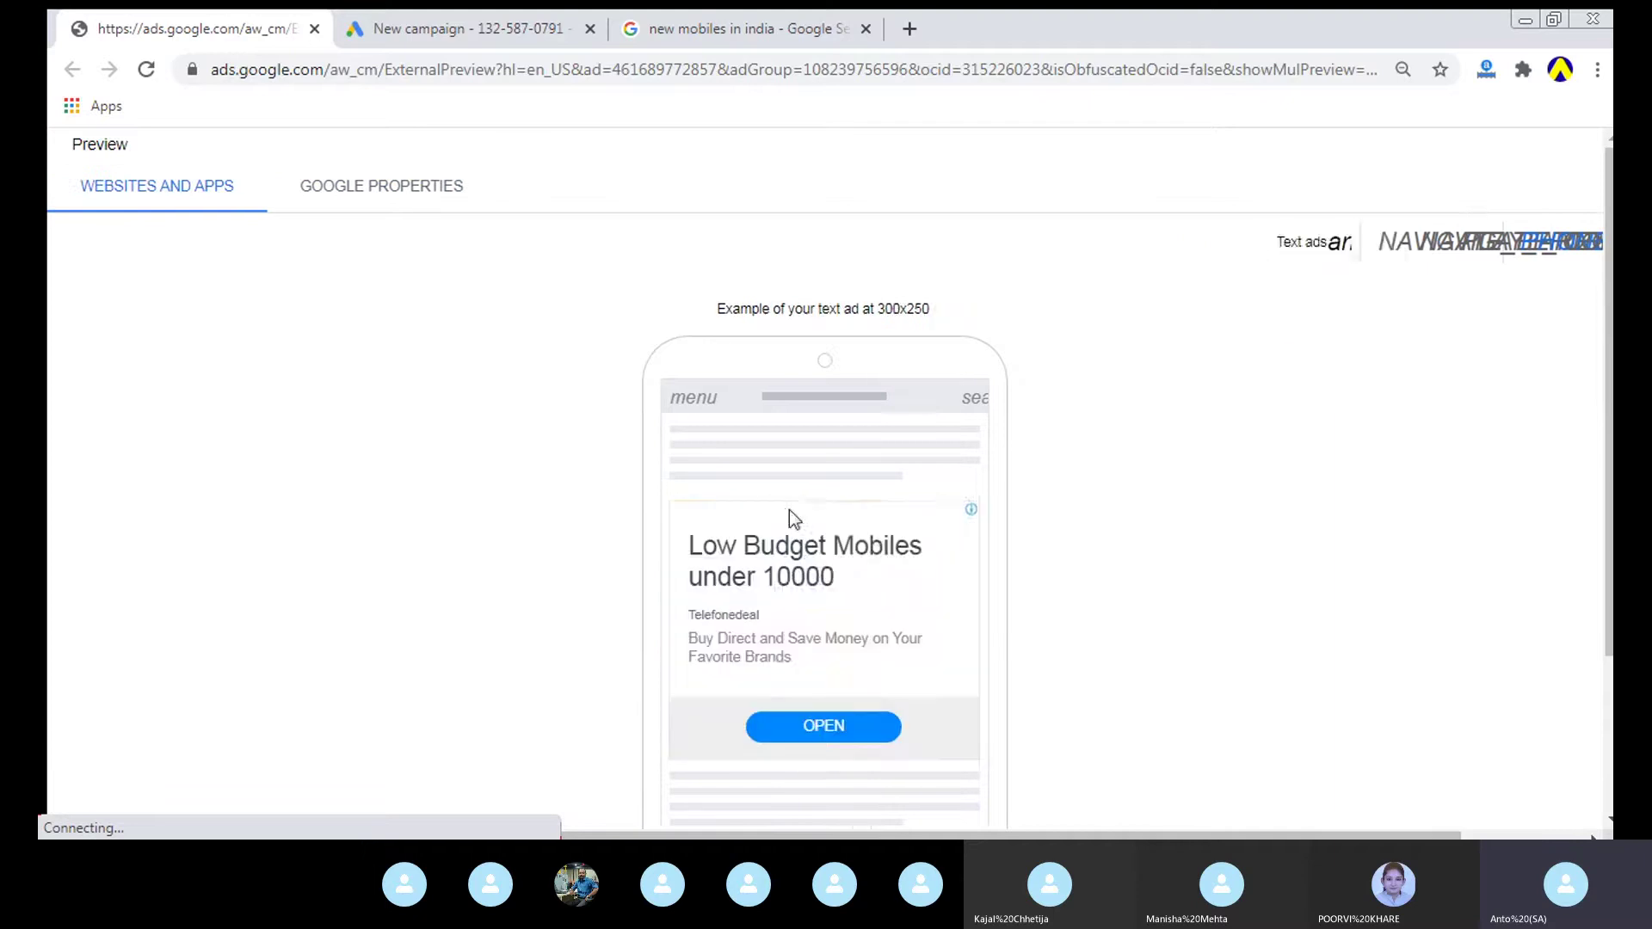
pyautogui.scroll(-1, 1022, 611)
pyautogui.scroll(1, 1468, 348)
# Step: Switch the websites and apps preview to the computer view and examine the image ads in their different sizes
pyautogui.moveTo(1386, 829); pyautogui.dragTo(1540, 819)
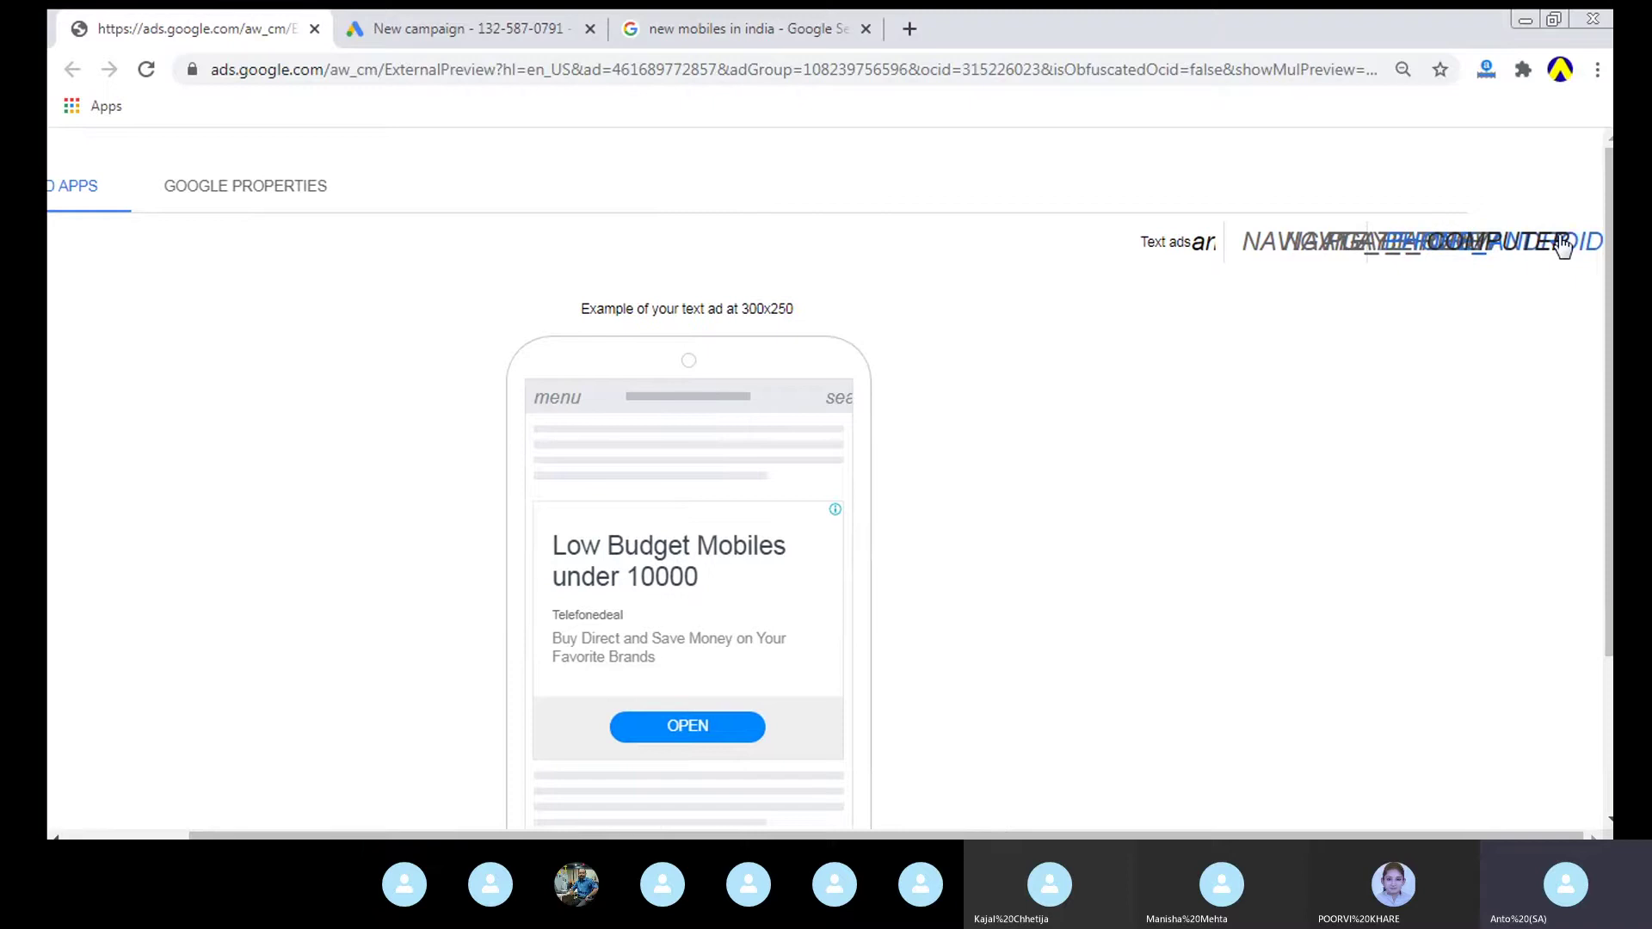
pyautogui.click(1130, 248)
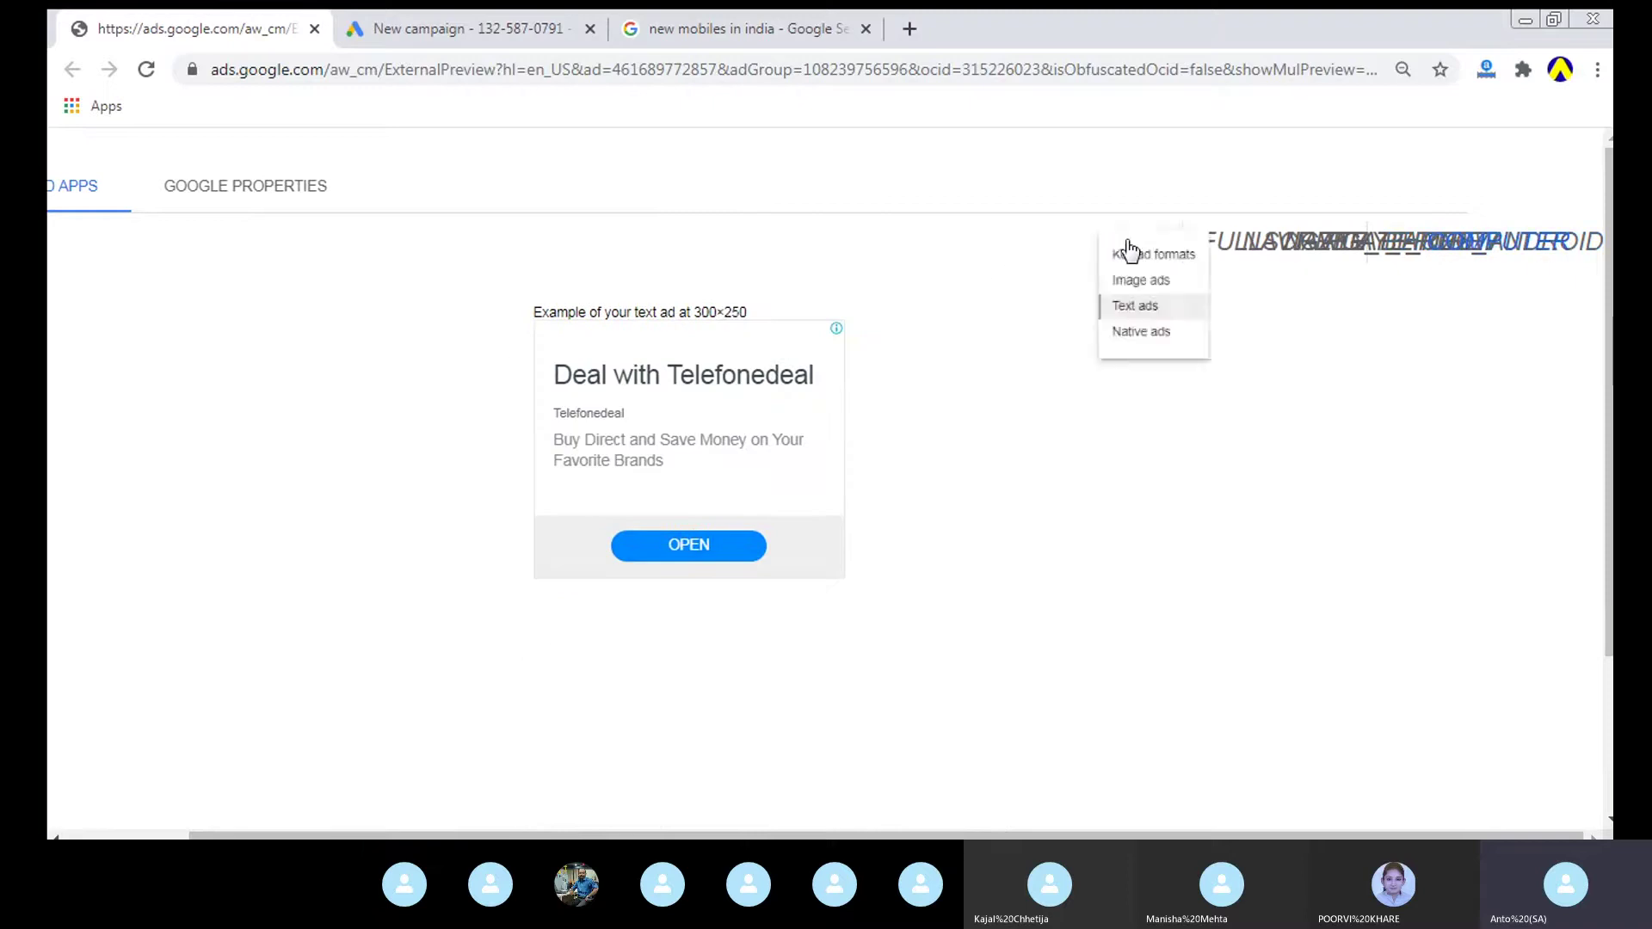
pyautogui.click(1141, 281)
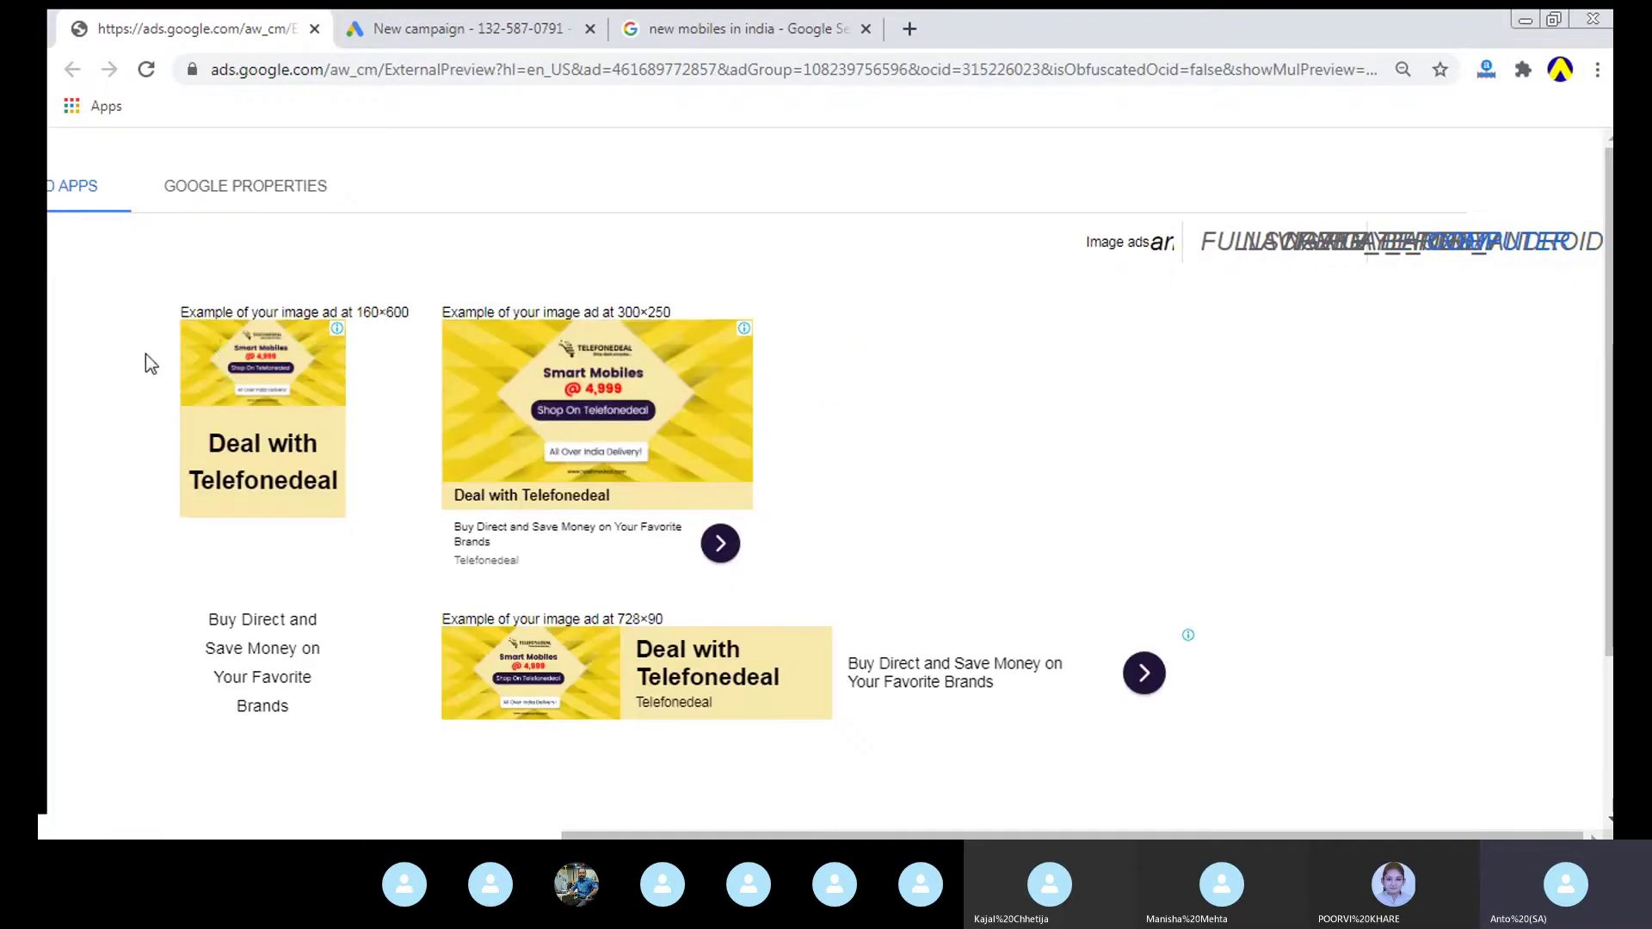
pyautogui.click(227, 325)
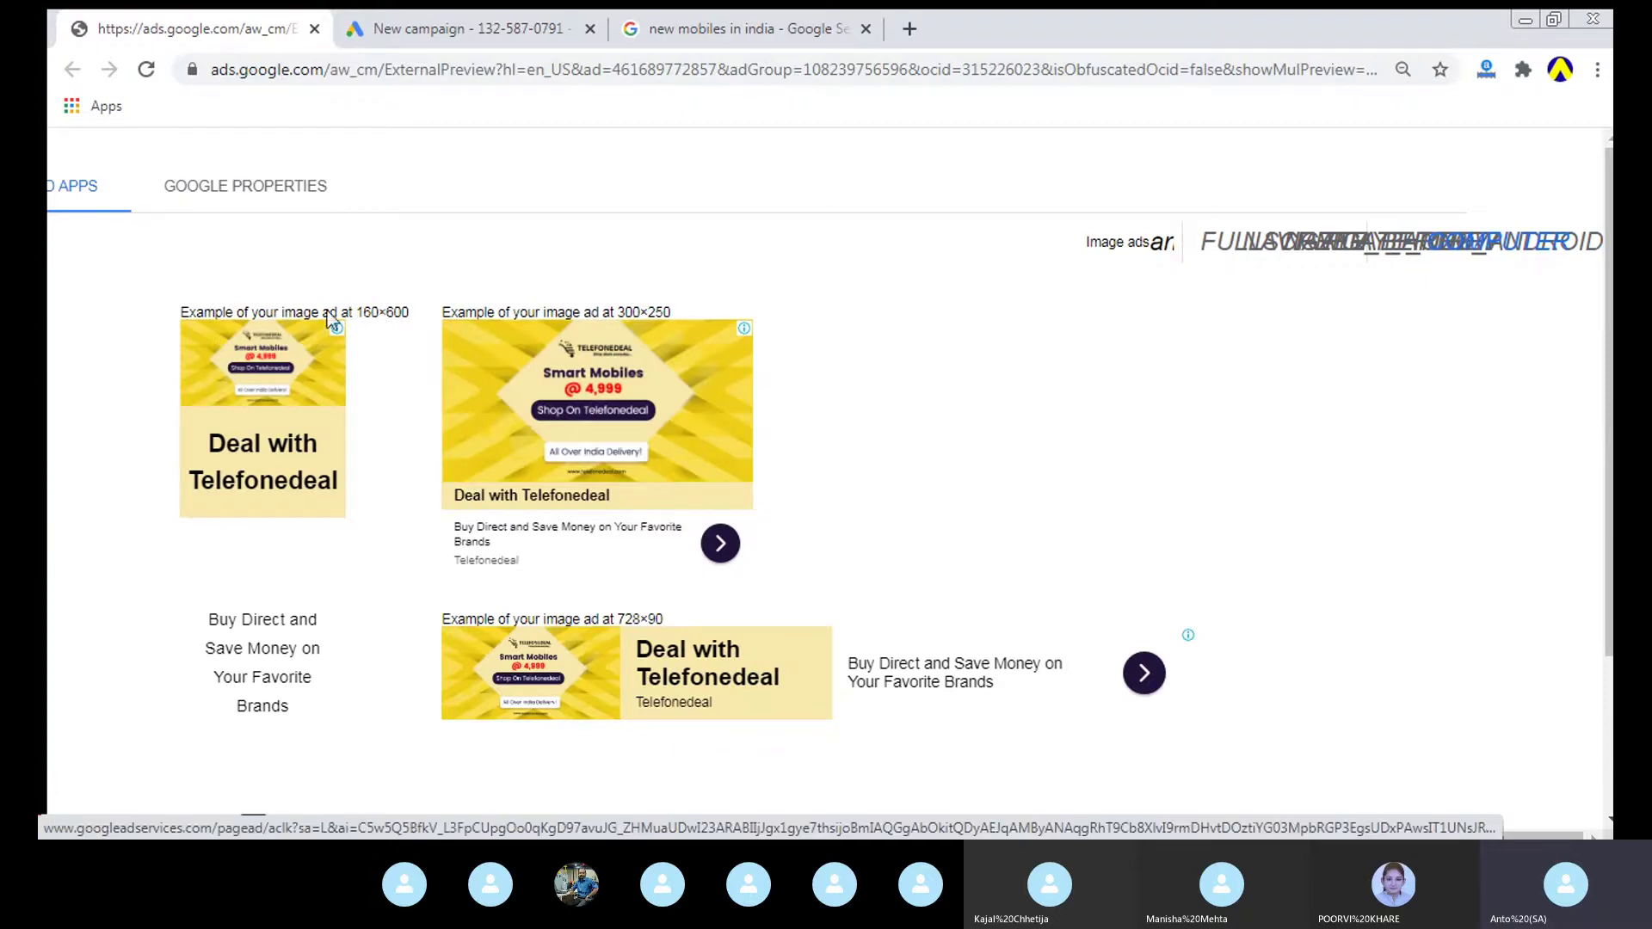
pyautogui.scroll(-1, 1030, 445)
pyautogui.scroll(-3, 1030, 445)
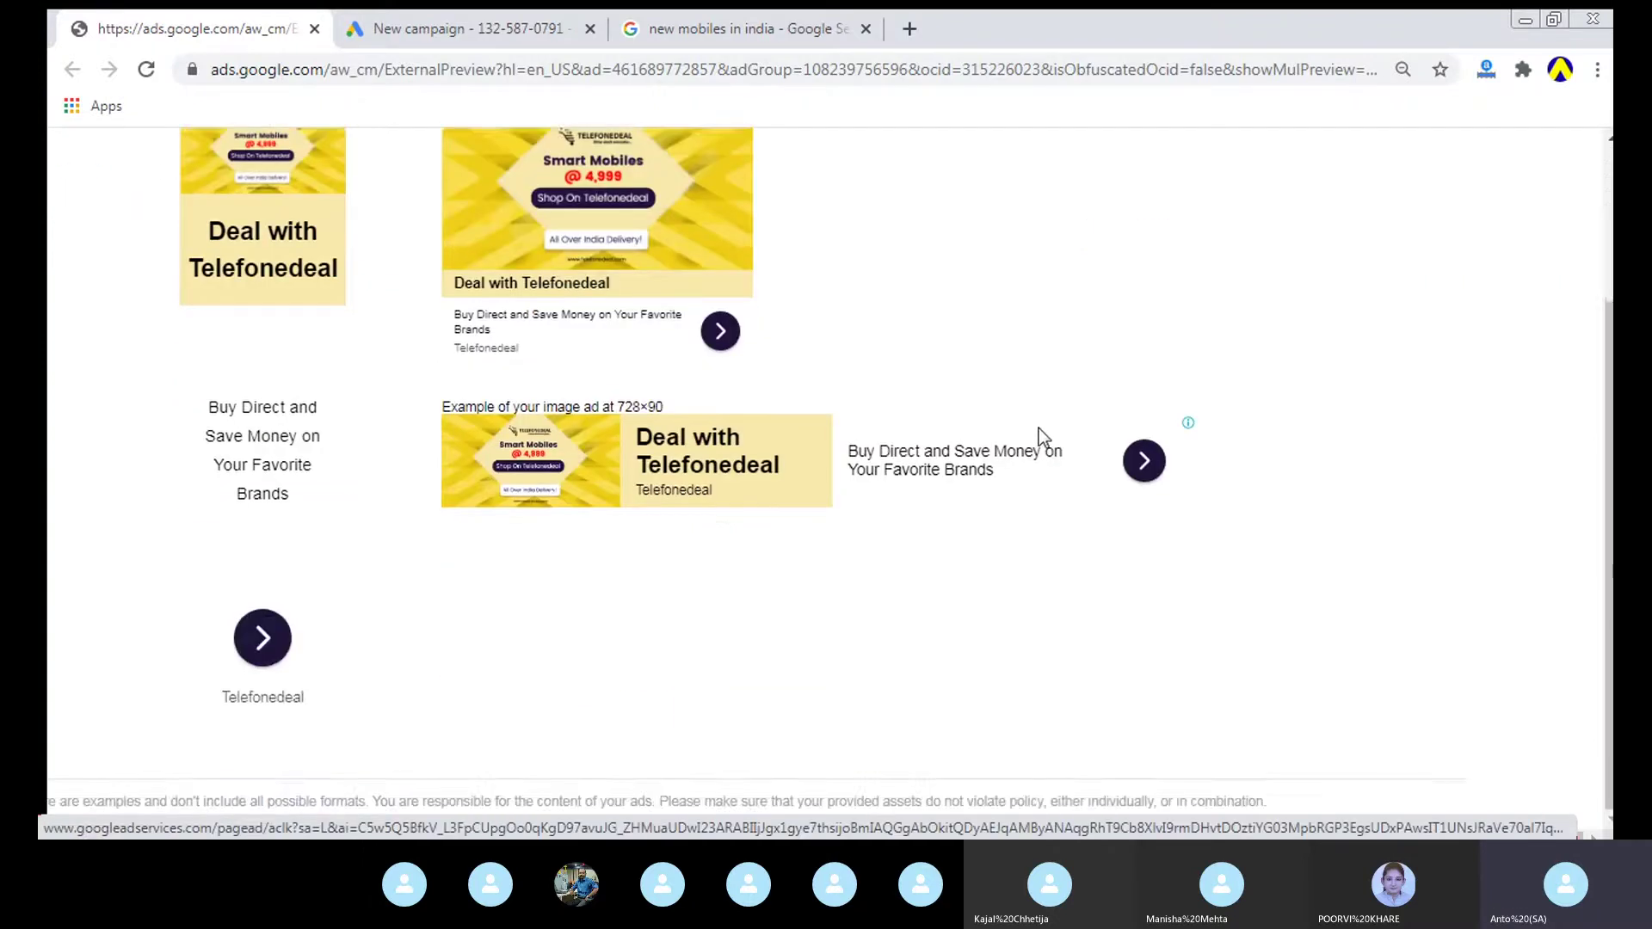
pyautogui.scroll(3, 1037, 430)
# Step: Search Google for telefonedeal and copy the link address of the Telefone Deal website
pyautogui.click(465, 28)
pyautogui.scroll(-3, 730, 473)
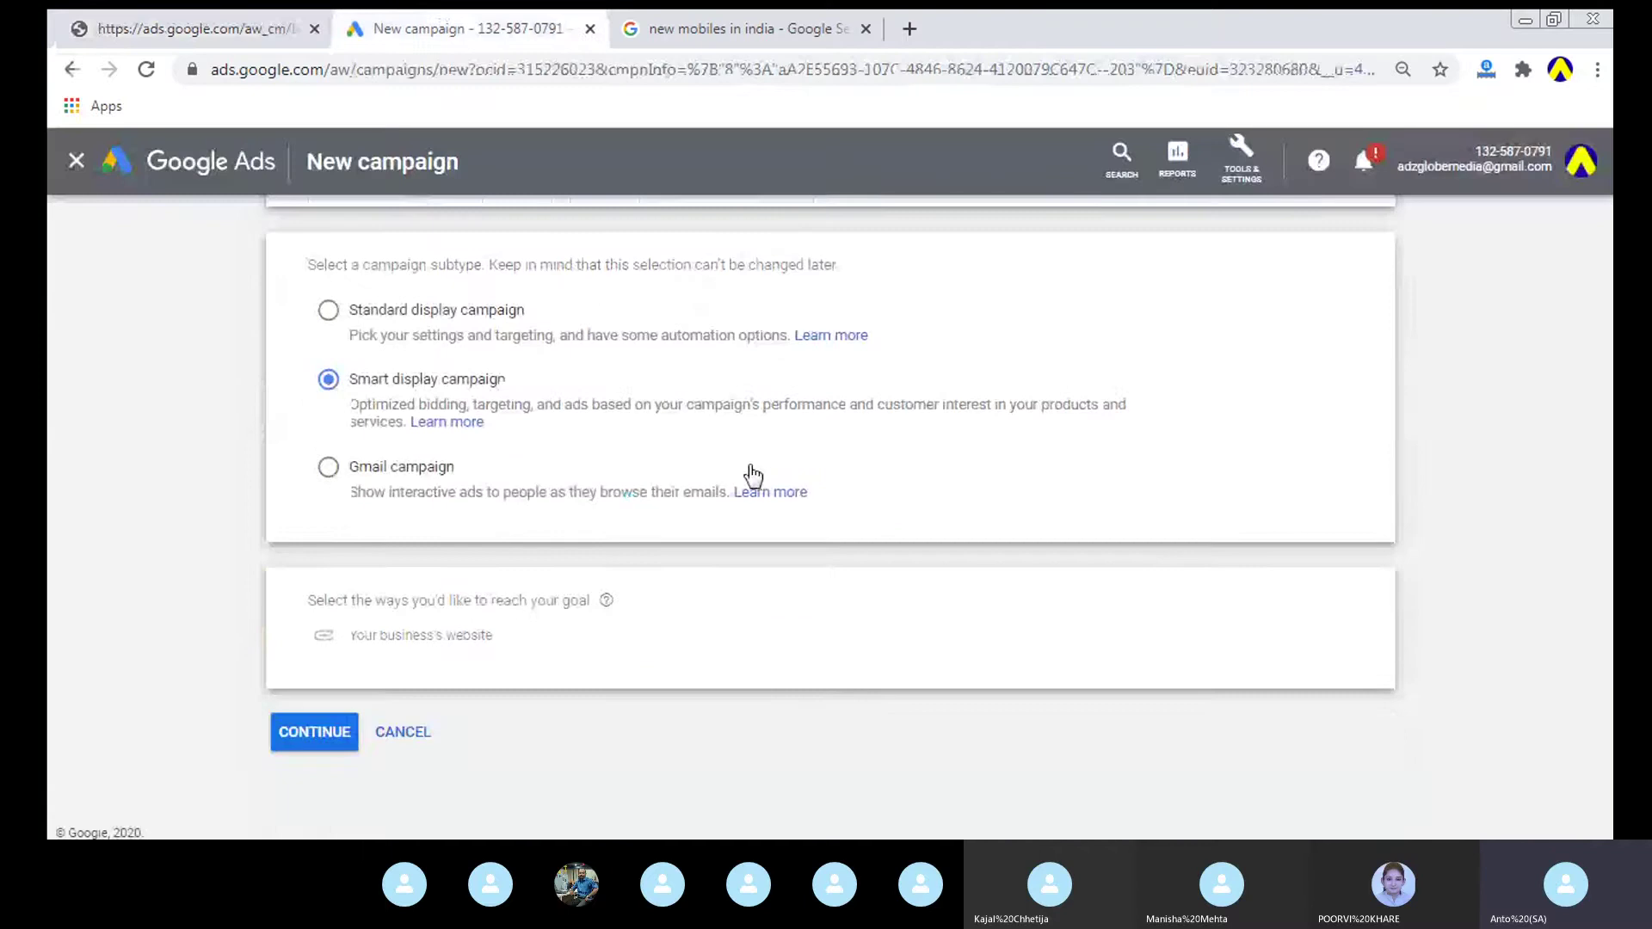
pyautogui.click(681, 35)
pyautogui.click(681, 54)
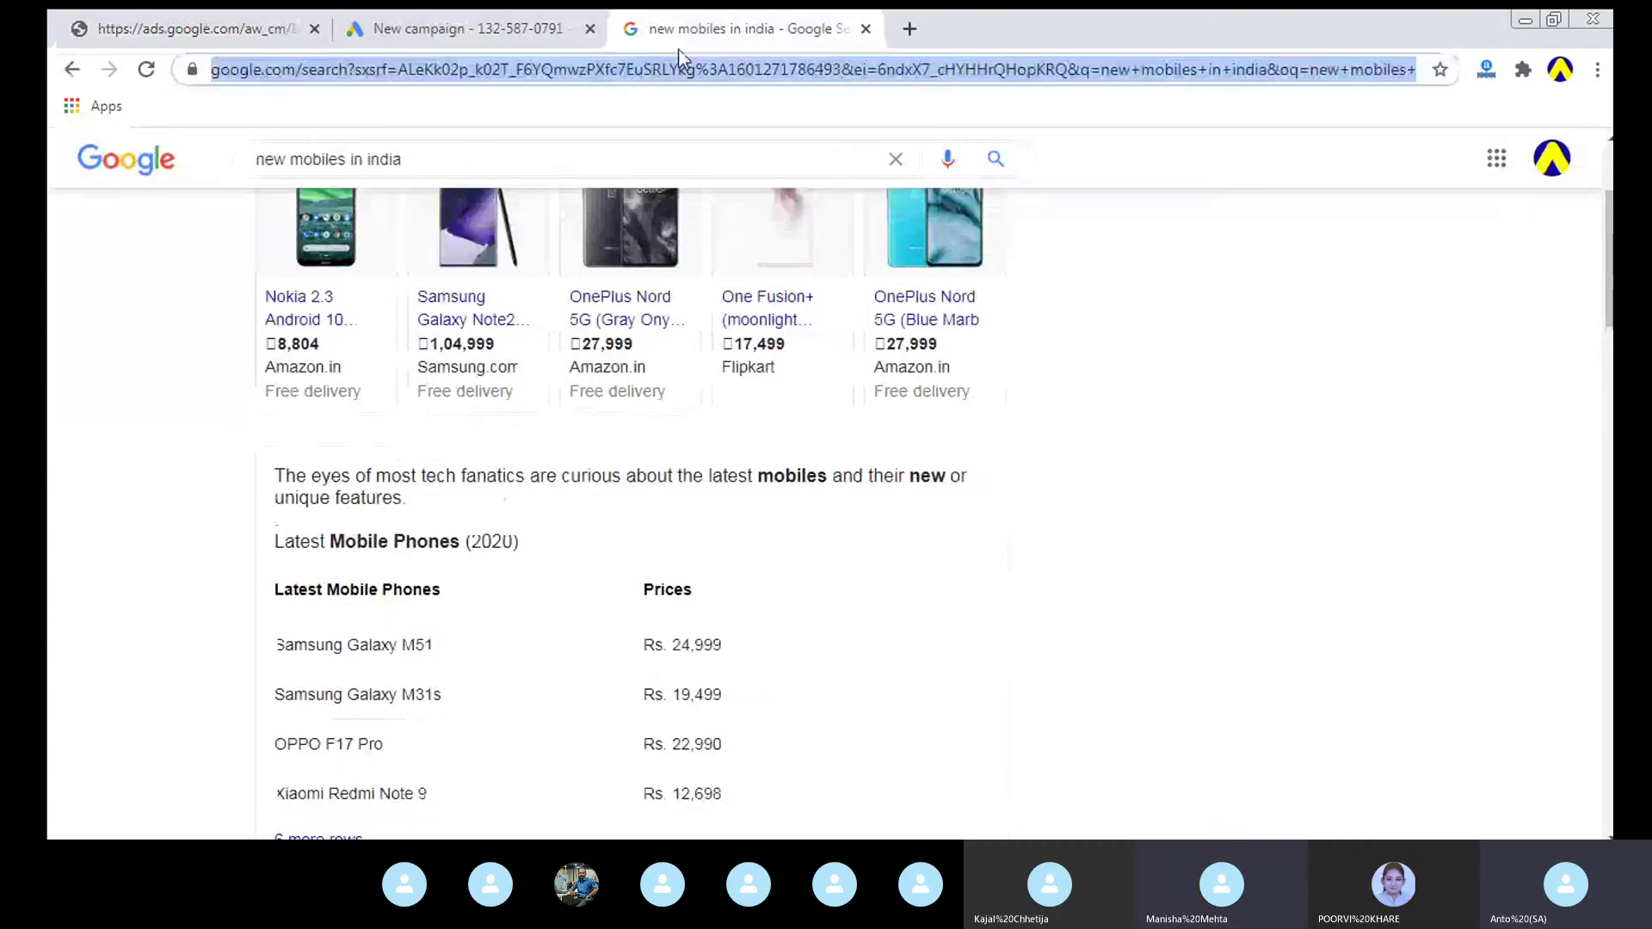
pyautogui.write('telefon')
pyautogui.press('Return')
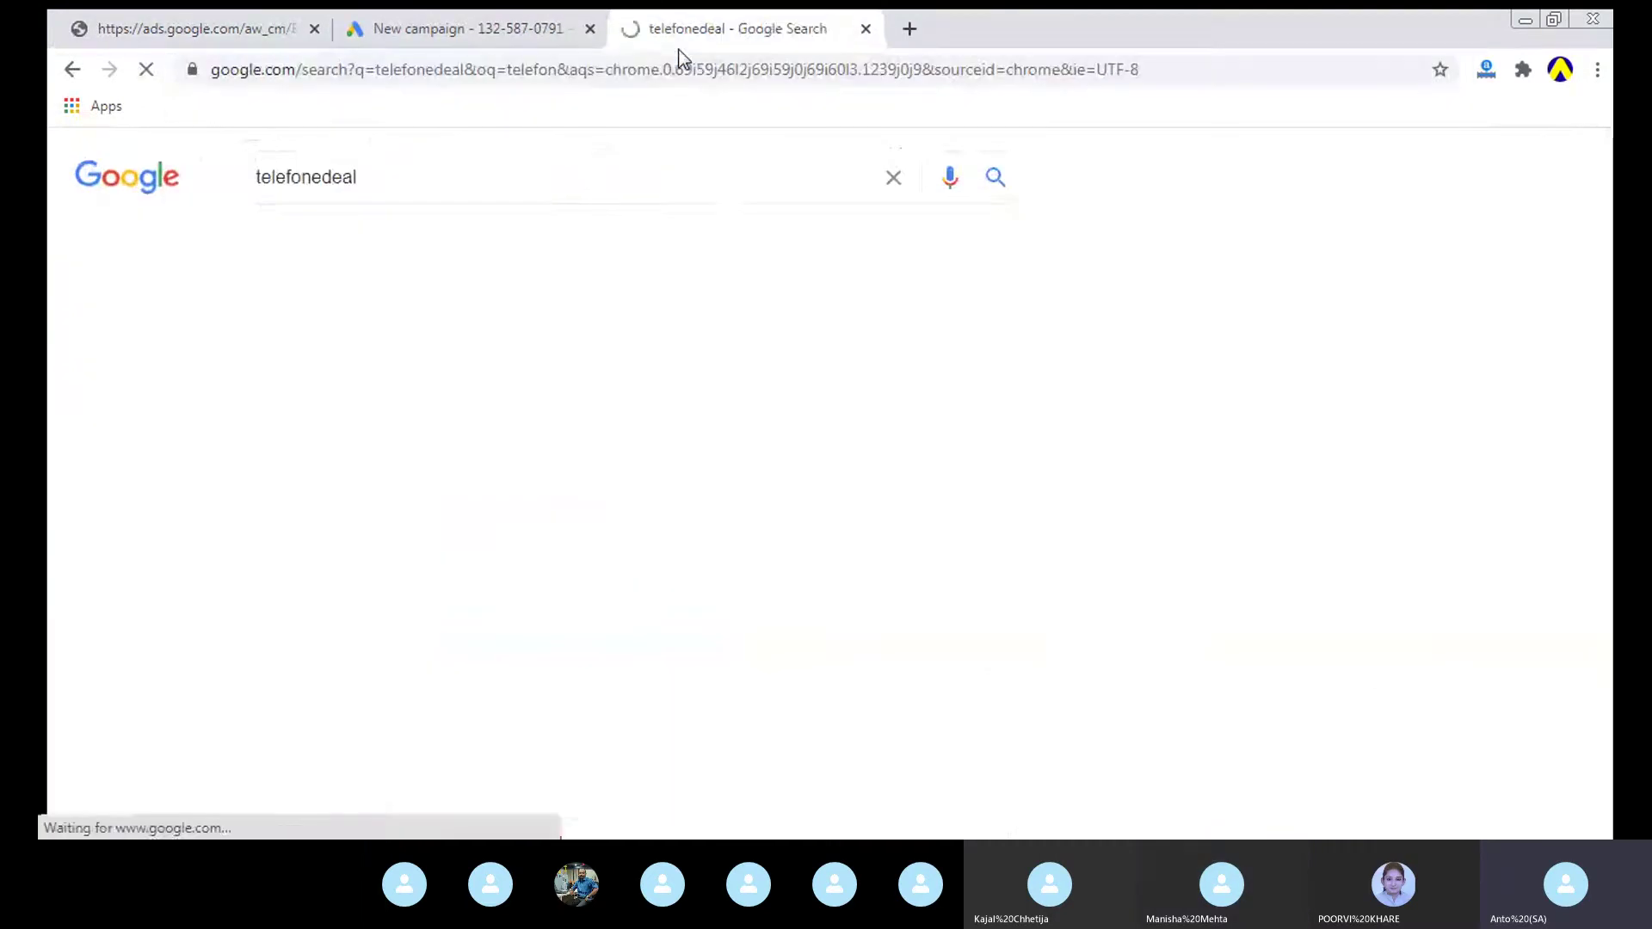
pyautogui.rightClick(387, 375)
pyautogui.click(423, 406)
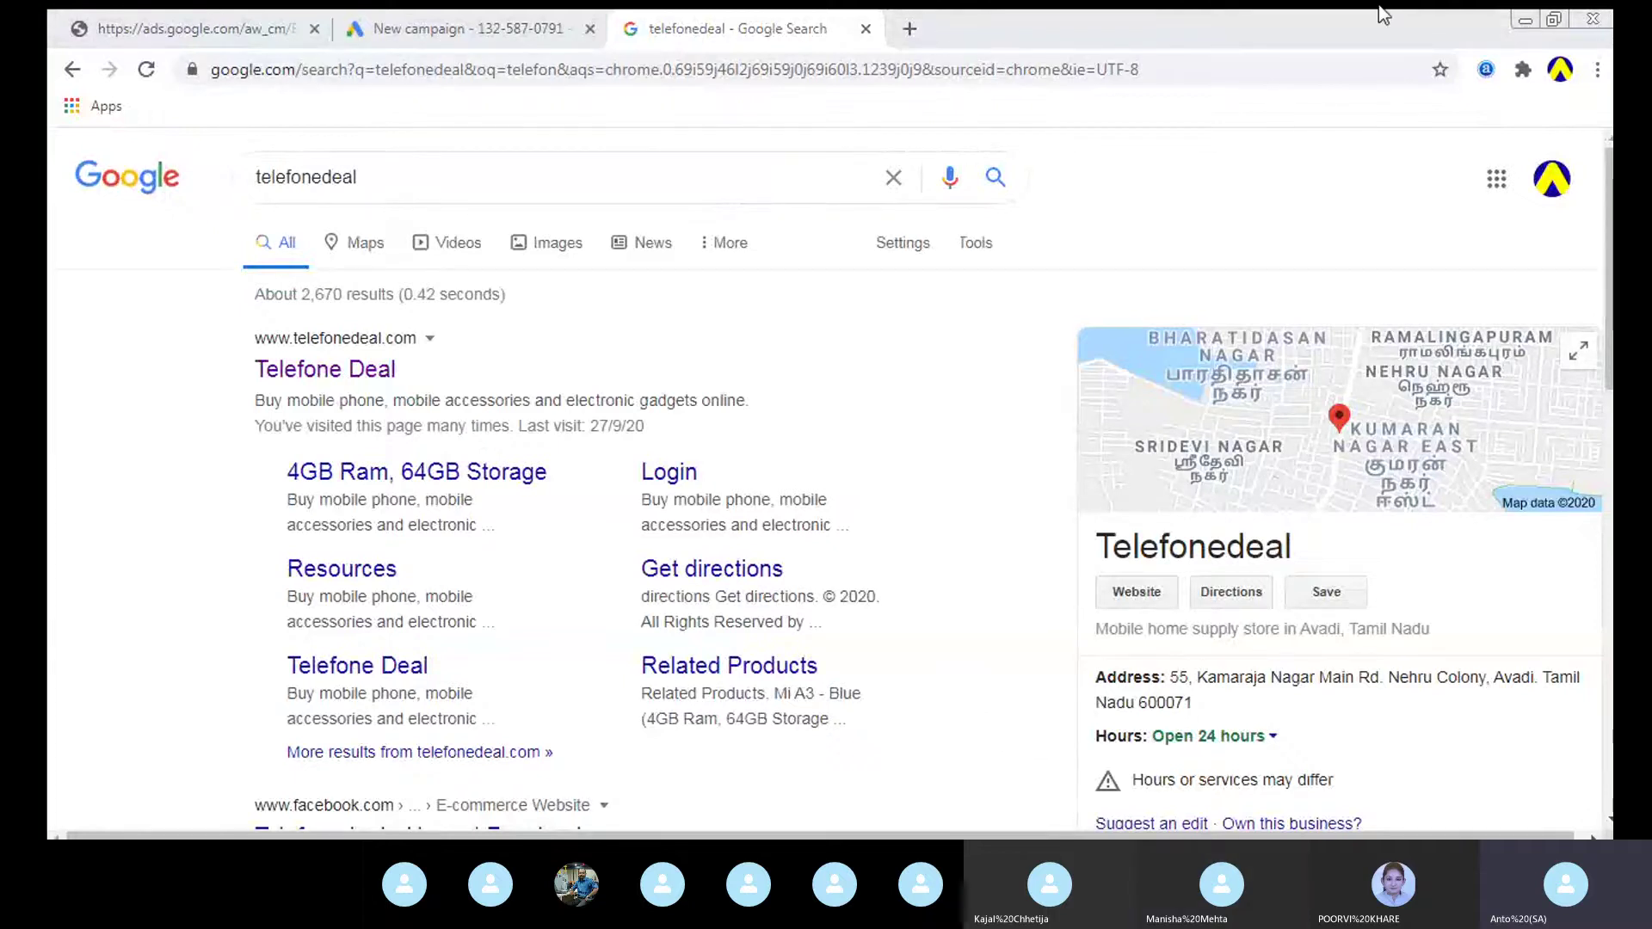
pyautogui.click(456, 29)
pyautogui.click(412, 637)
pyautogui.write('https://www.telefonedeal.com/')
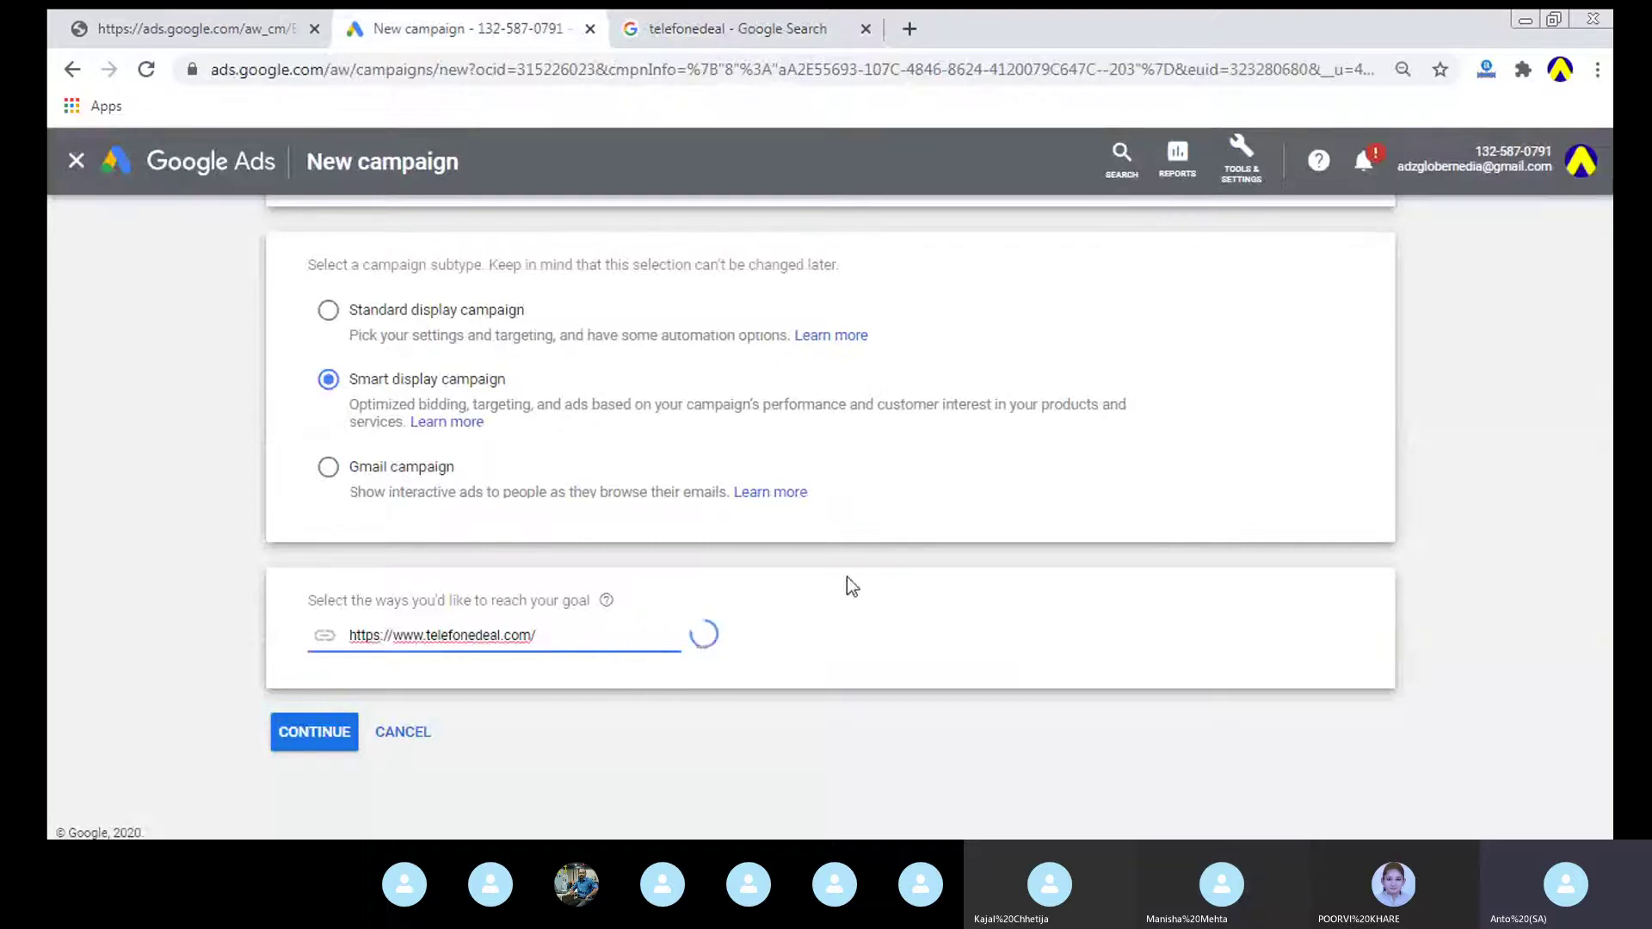
pyautogui.click(301, 732)
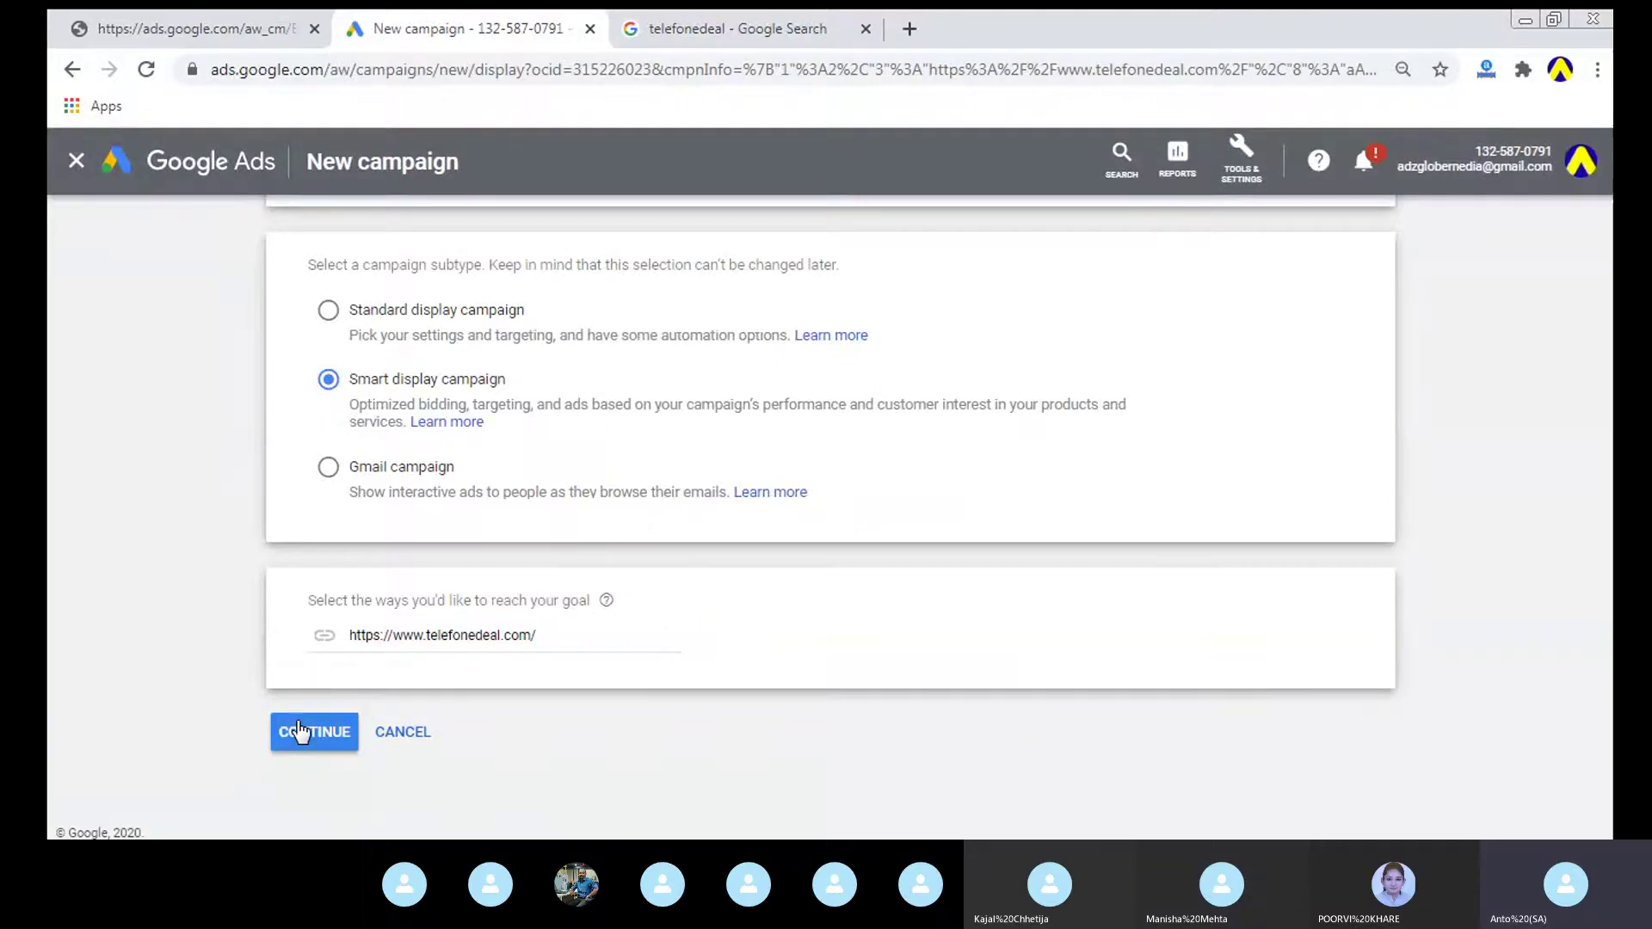
# Step: Name the campaign dem-session-1
pyautogui.moveTo(484, 415); pyautogui.dragTo(197, 394)
pyautogui.write('dem-s')
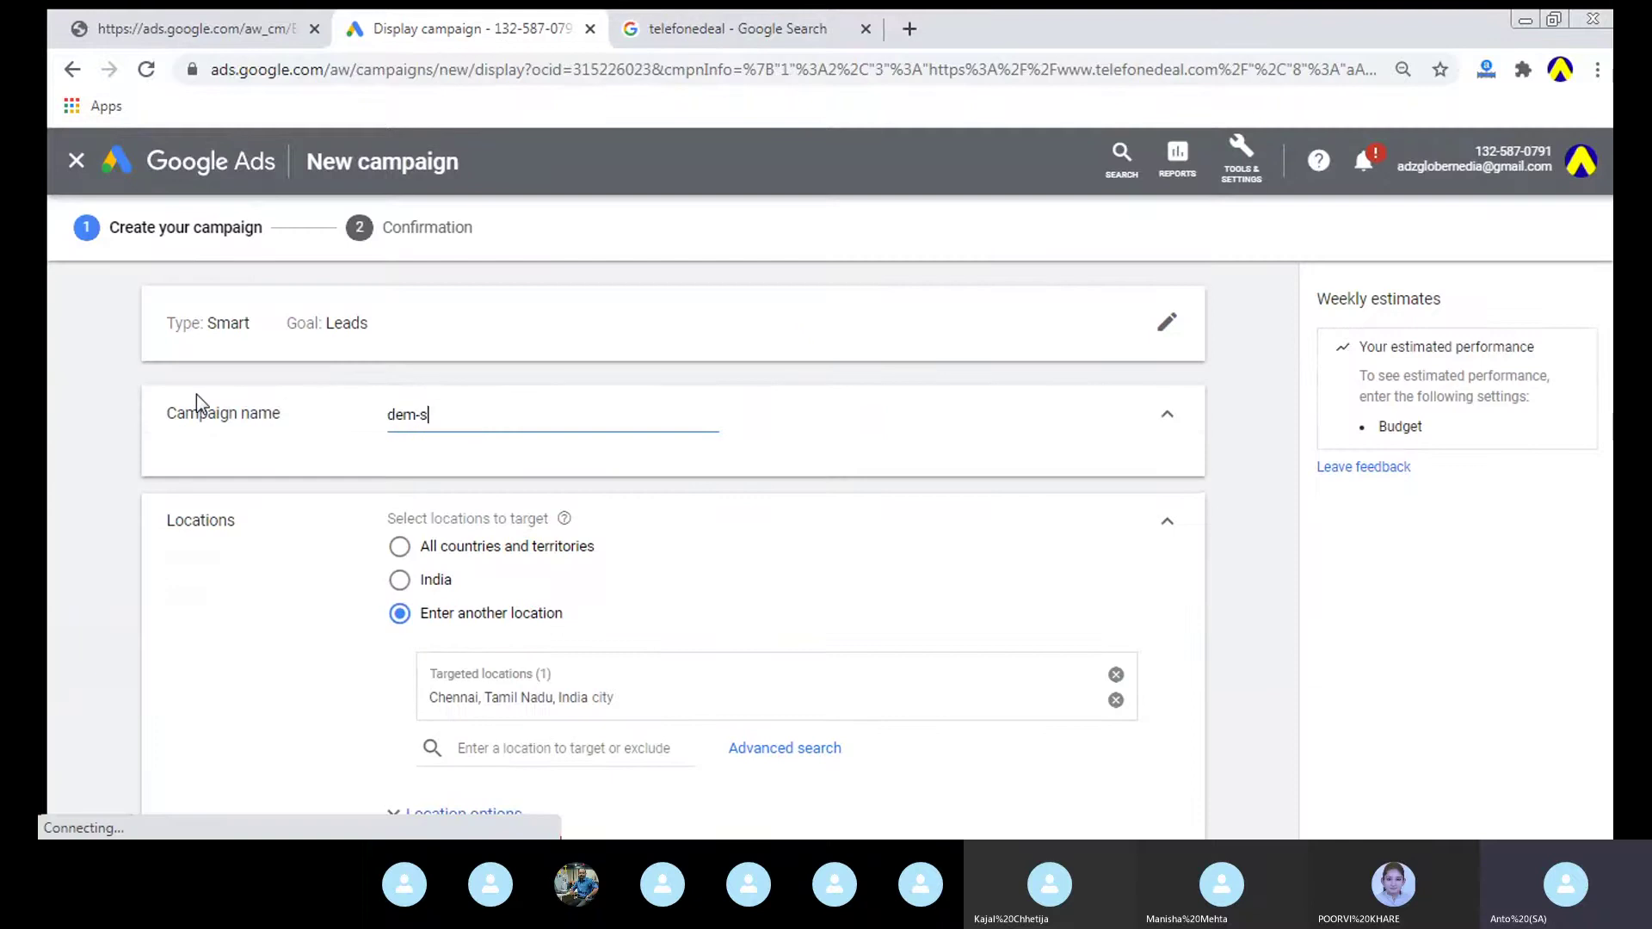
pyautogui.write('ession-1')
pyautogui.scroll(-1, 586, 356)
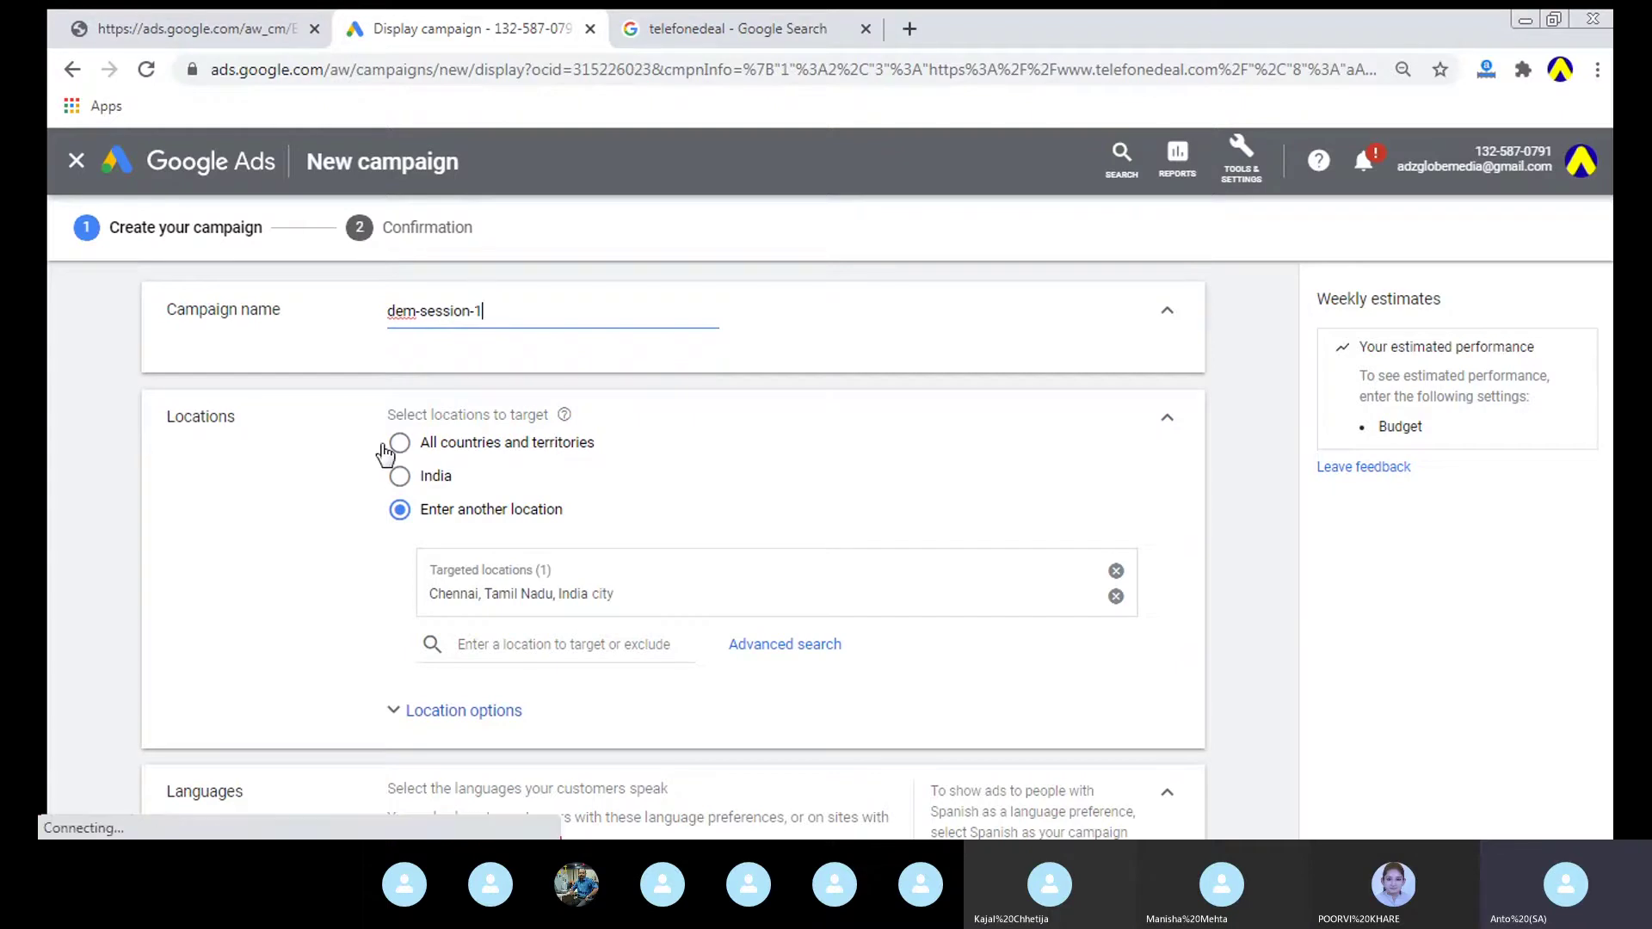
# Step: Clear the targeted locations and try all countries and territories, followed by India, as the campaign target
pyautogui.click(1116, 571)
pyautogui.click(516, 551)
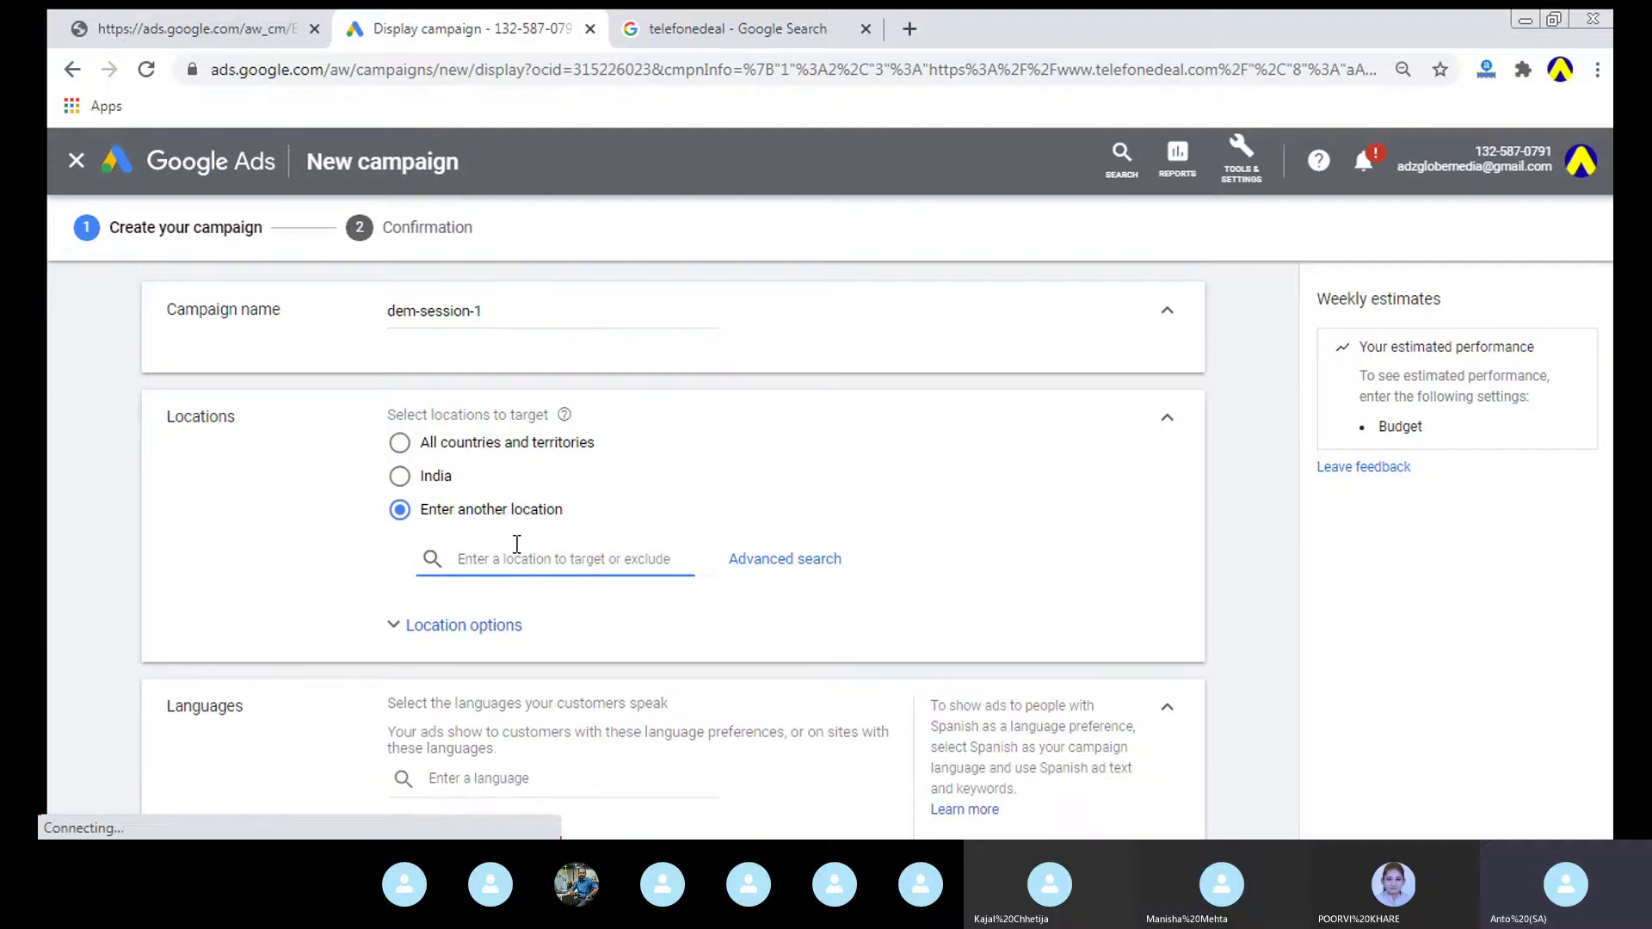
pyautogui.write('che')
pyautogui.click(399, 444)
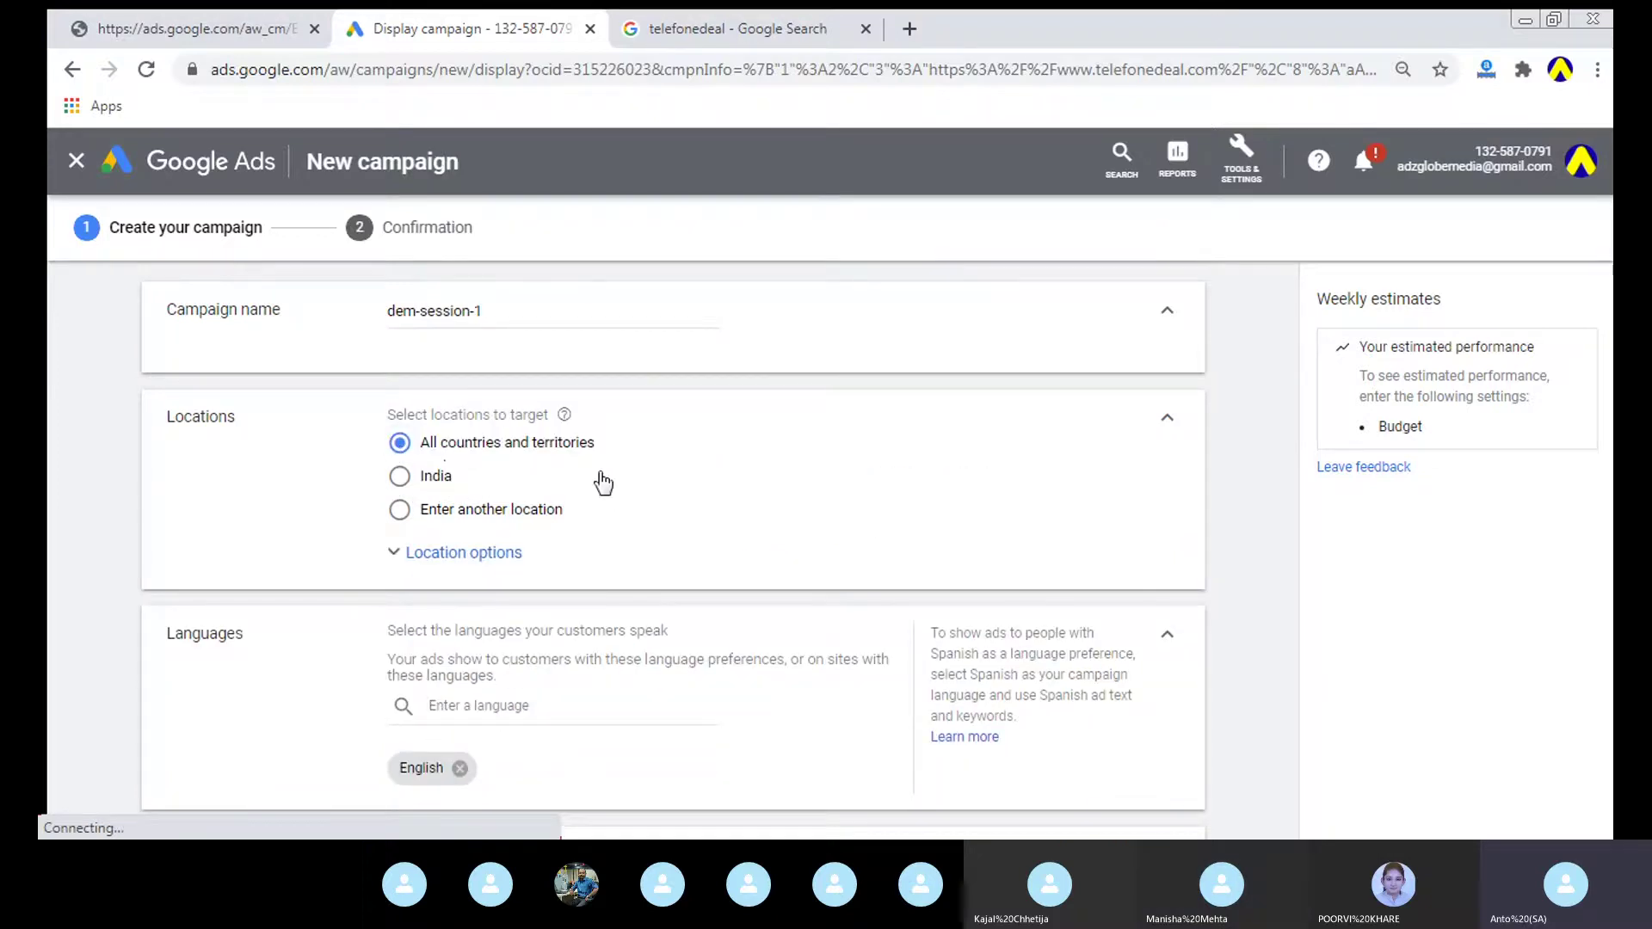
pyautogui.scroll(-1, 603, 484)
pyautogui.click(427, 372)
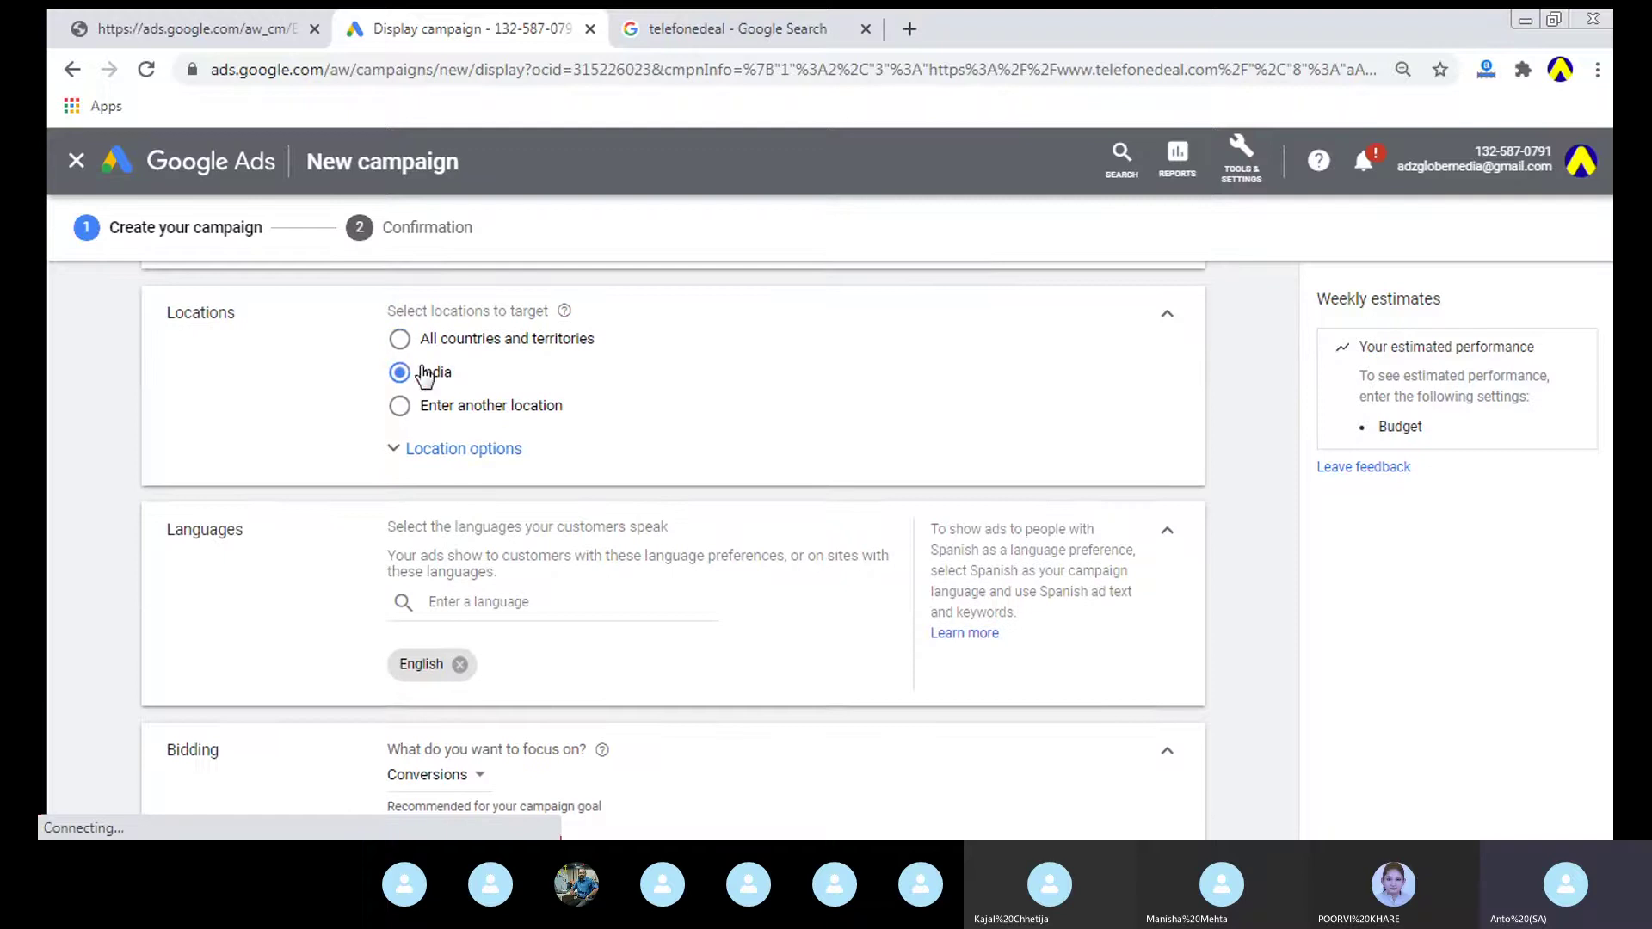
# Step: Expand the location options and target Maharashtra state and Chennai, Tamil Nadu as custom locations
pyautogui.click(480, 443)
pyautogui.click(452, 406)
pyautogui.click(524, 454)
pyautogui.write('maha')
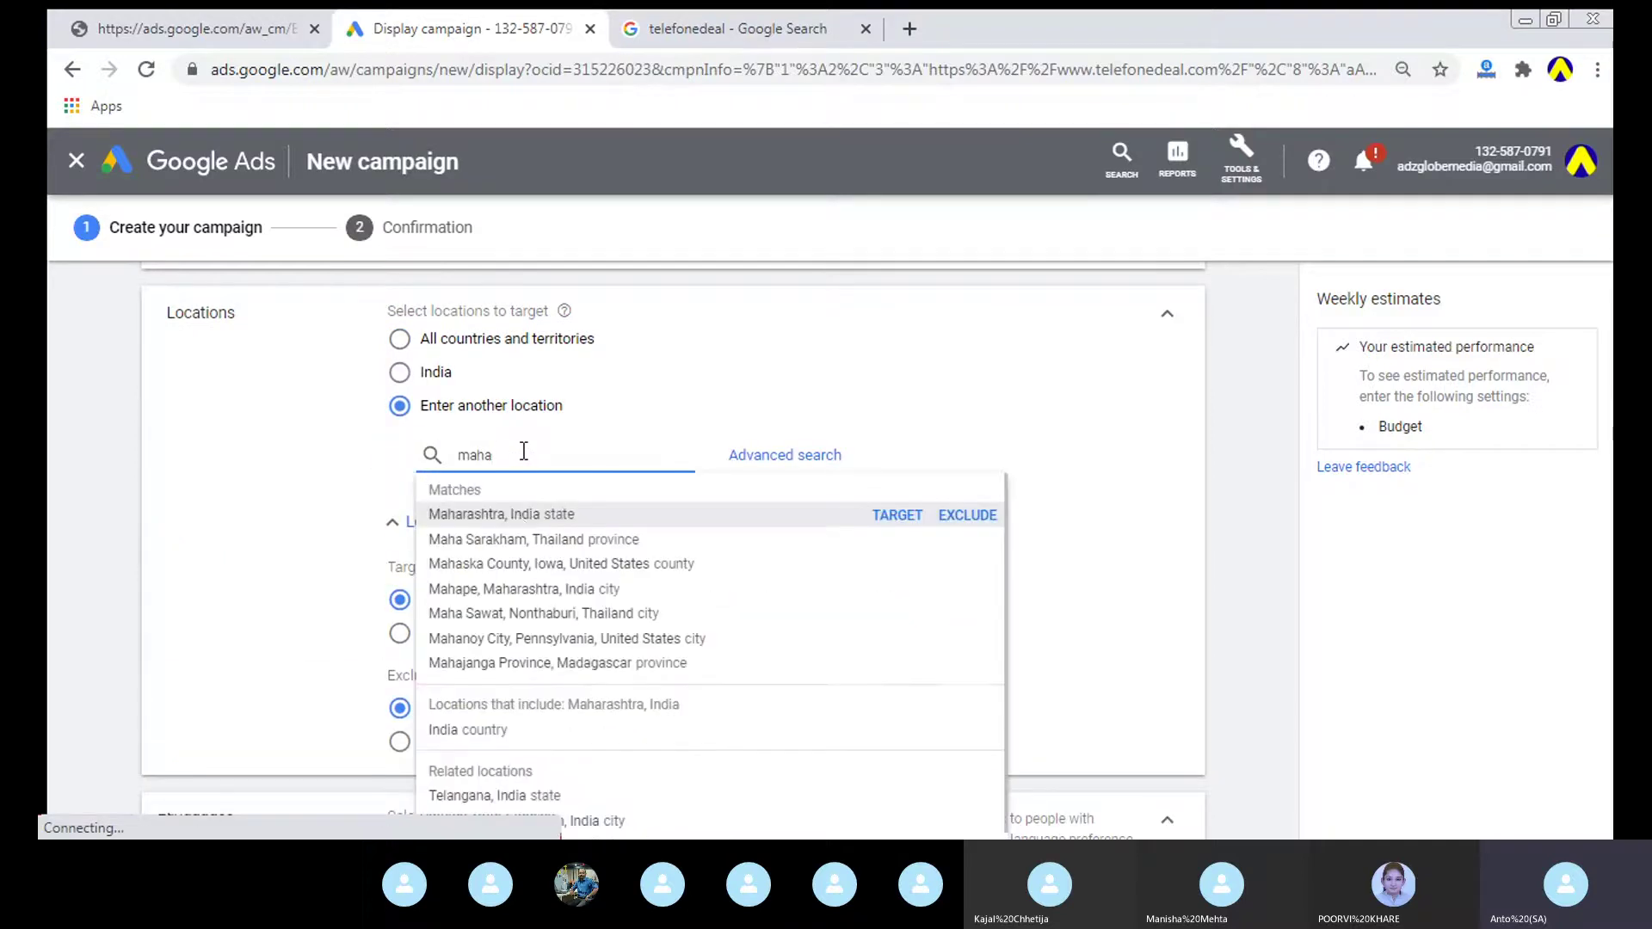
pyautogui.click(515, 513)
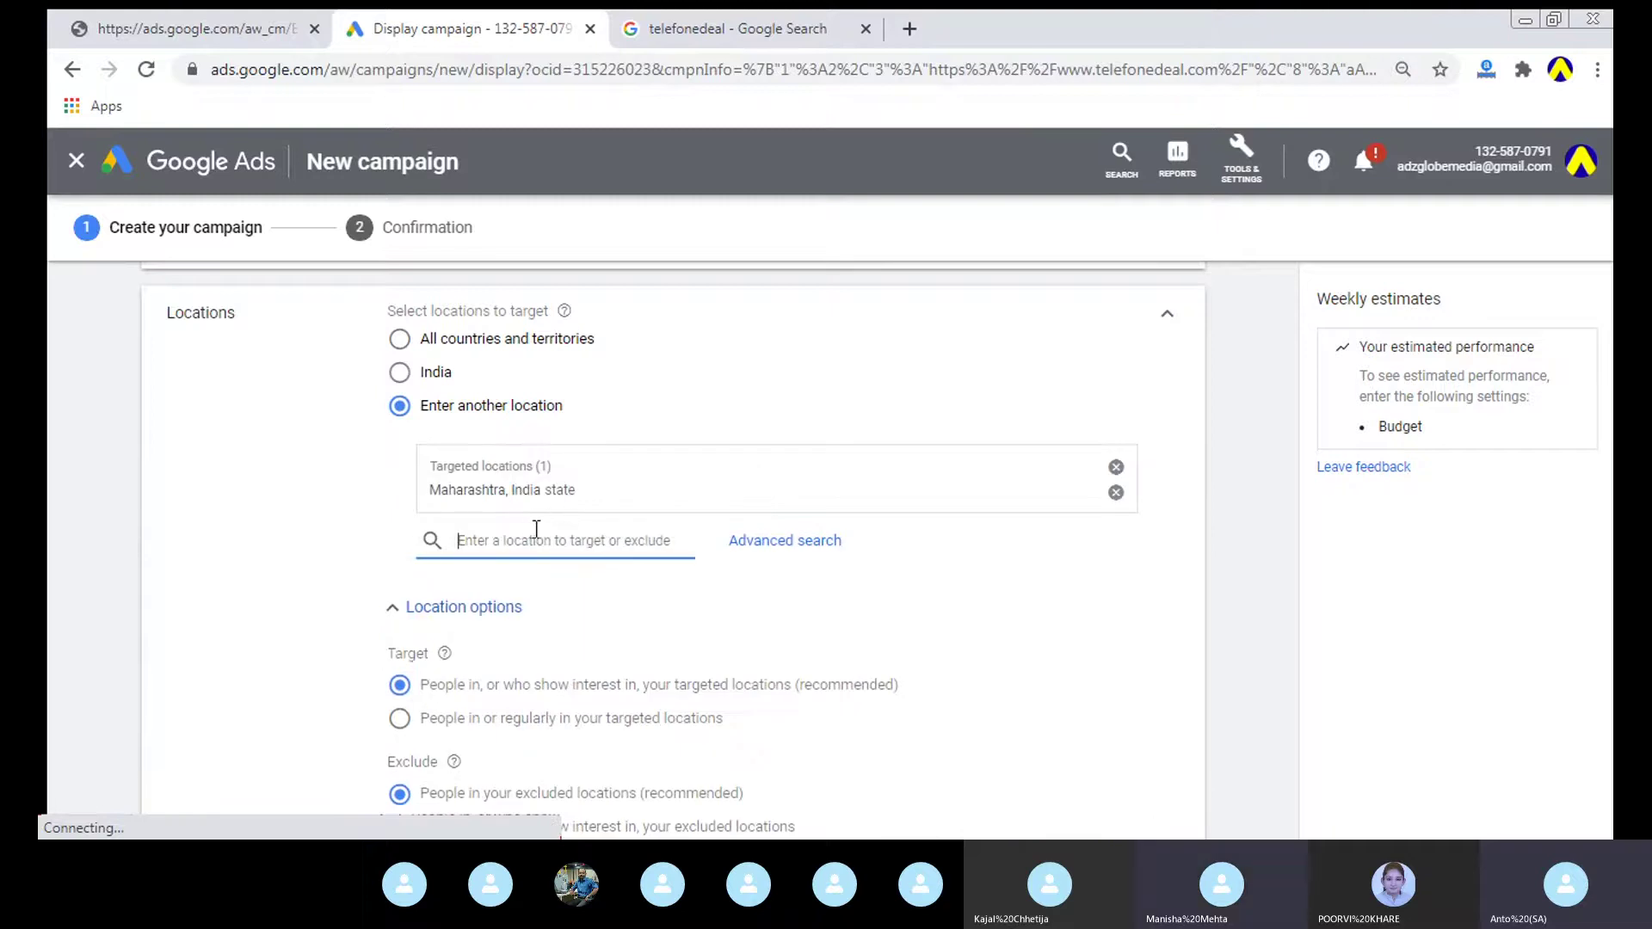
pyautogui.write('chenn')
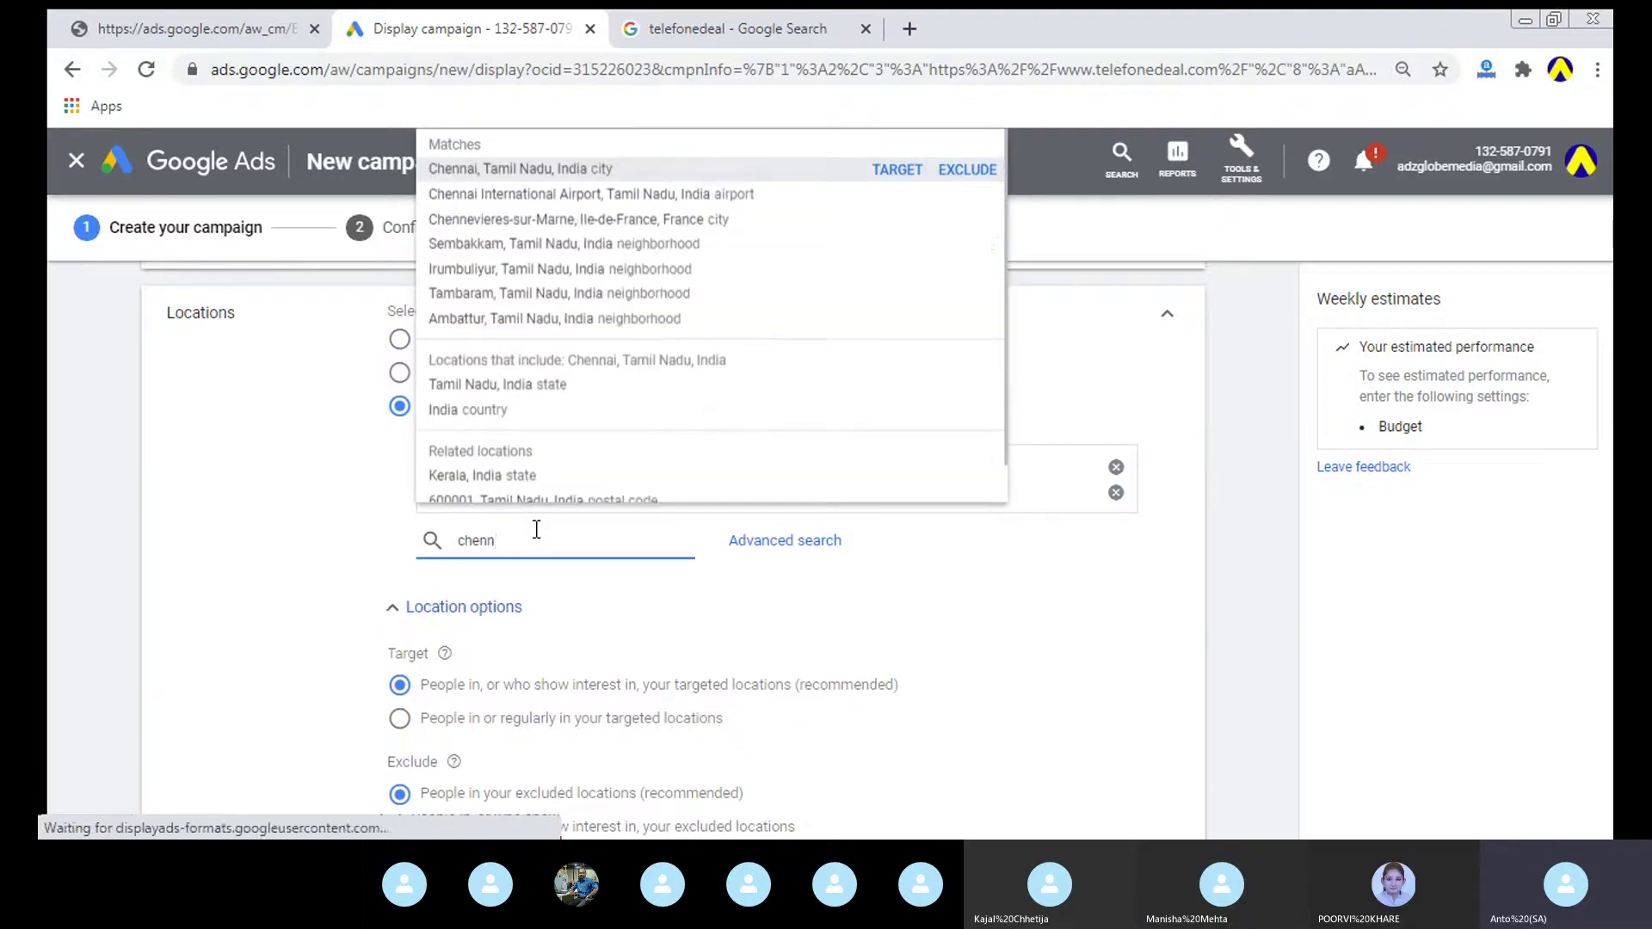
pyautogui.click(585, 170)
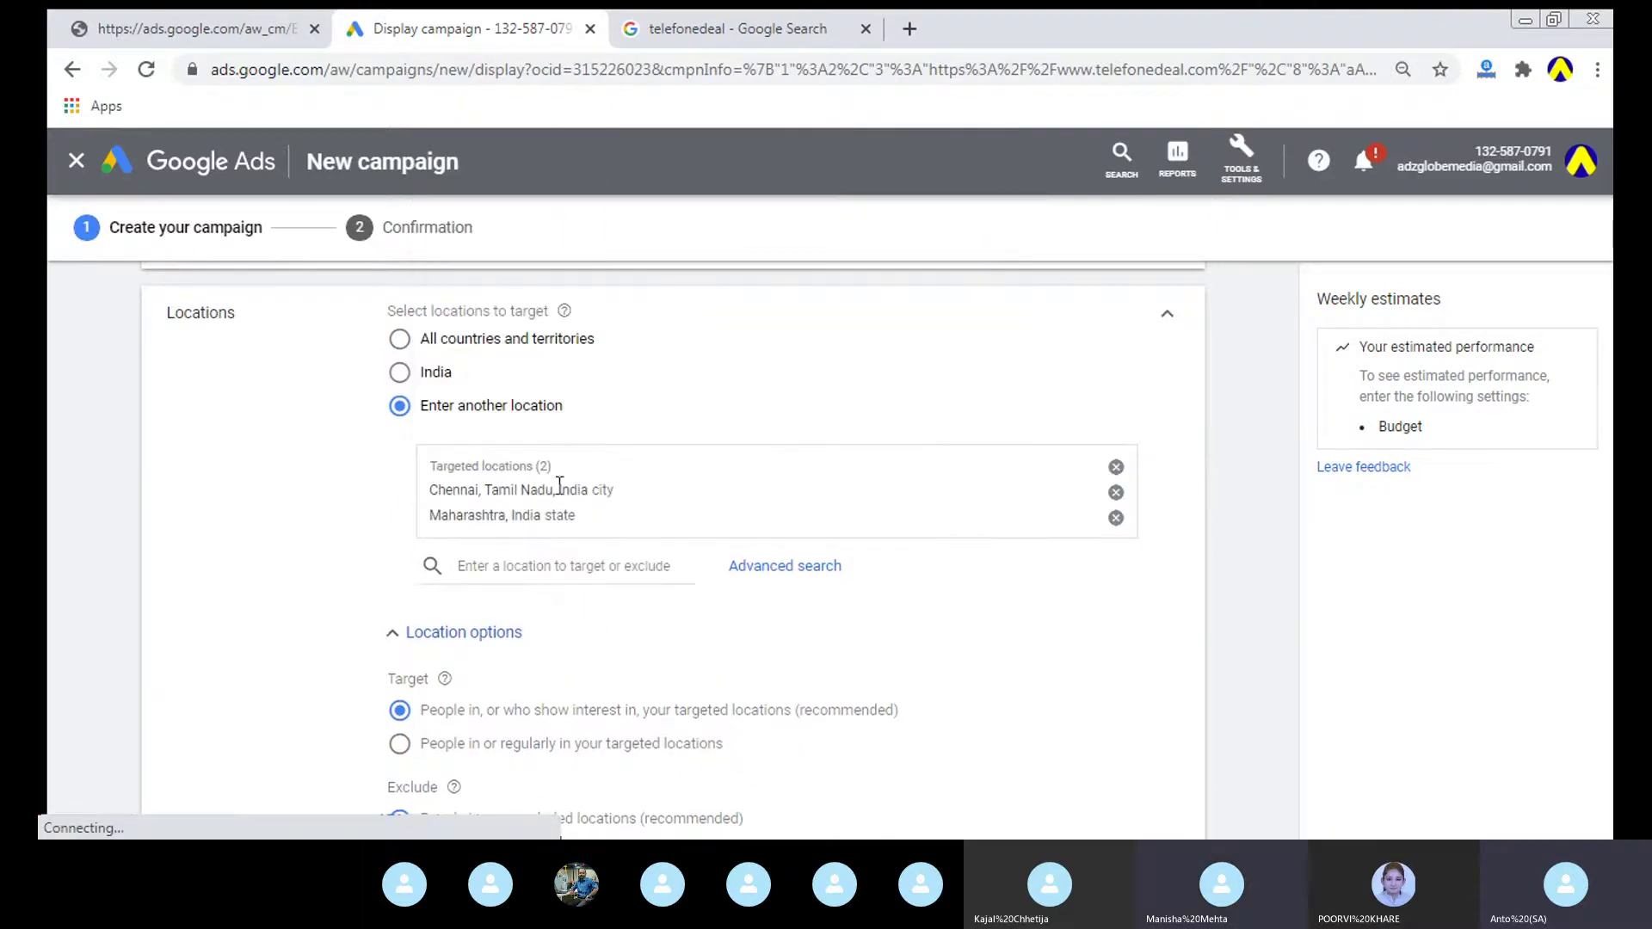
# Step: Set the campaign's customer languages to all languages
pyautogui.scroll(-6, 616, 544)
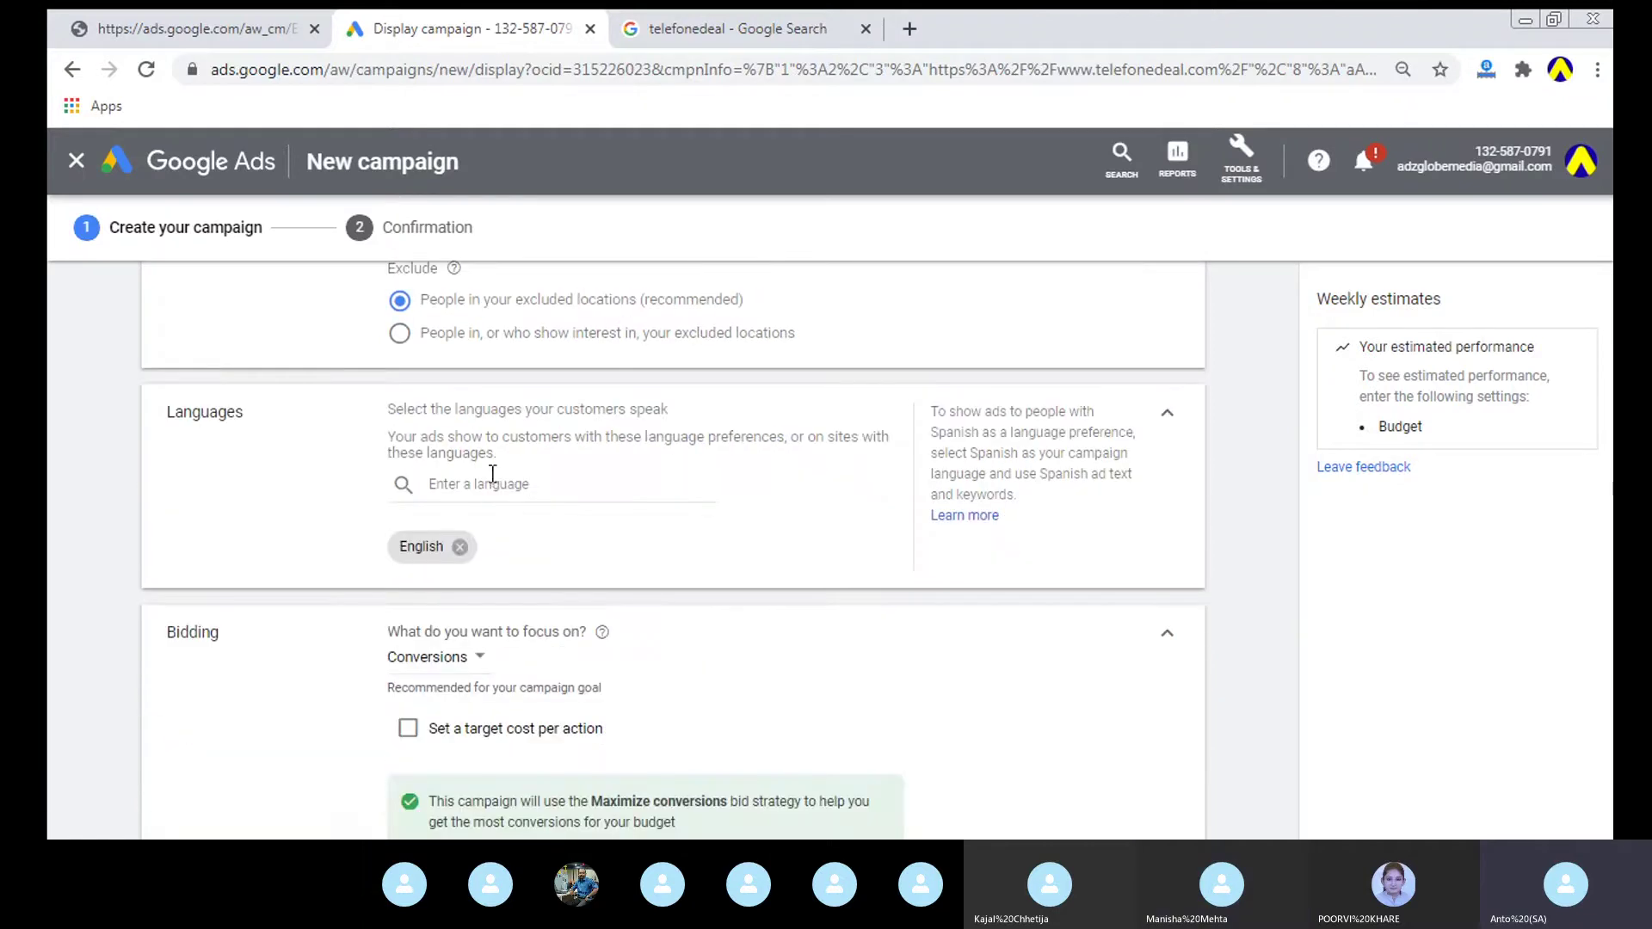
pyautogui.click(493, 479)
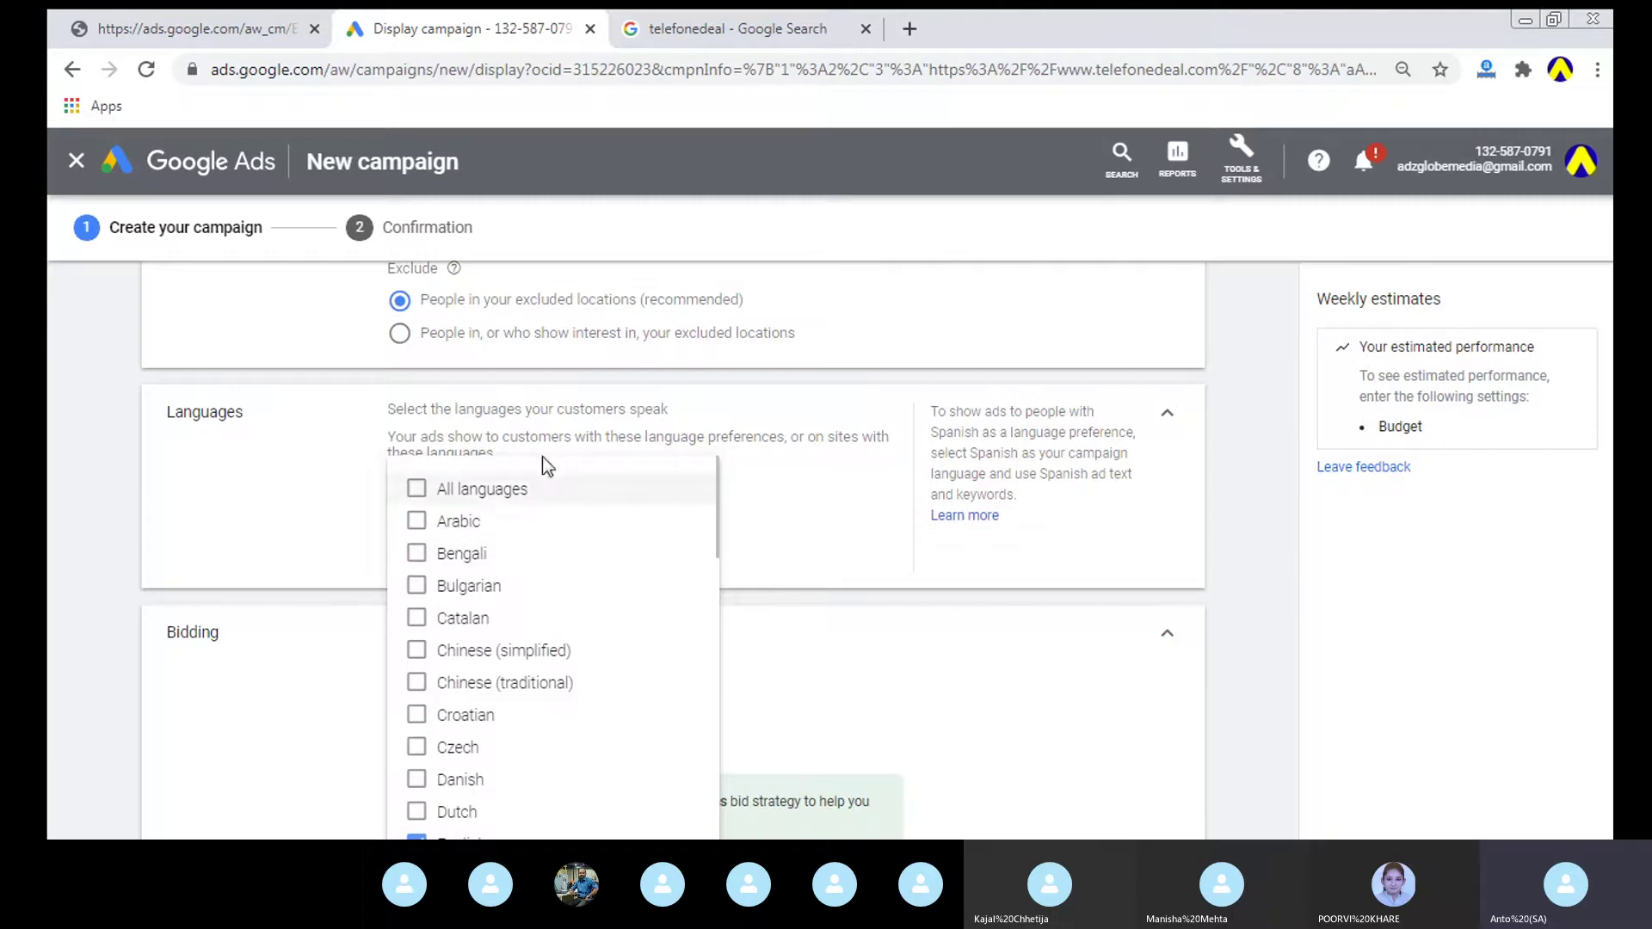
pyautogui.click(833, 551)
pyautogui.click(479, 475)
pyautogui.click(417, 488)
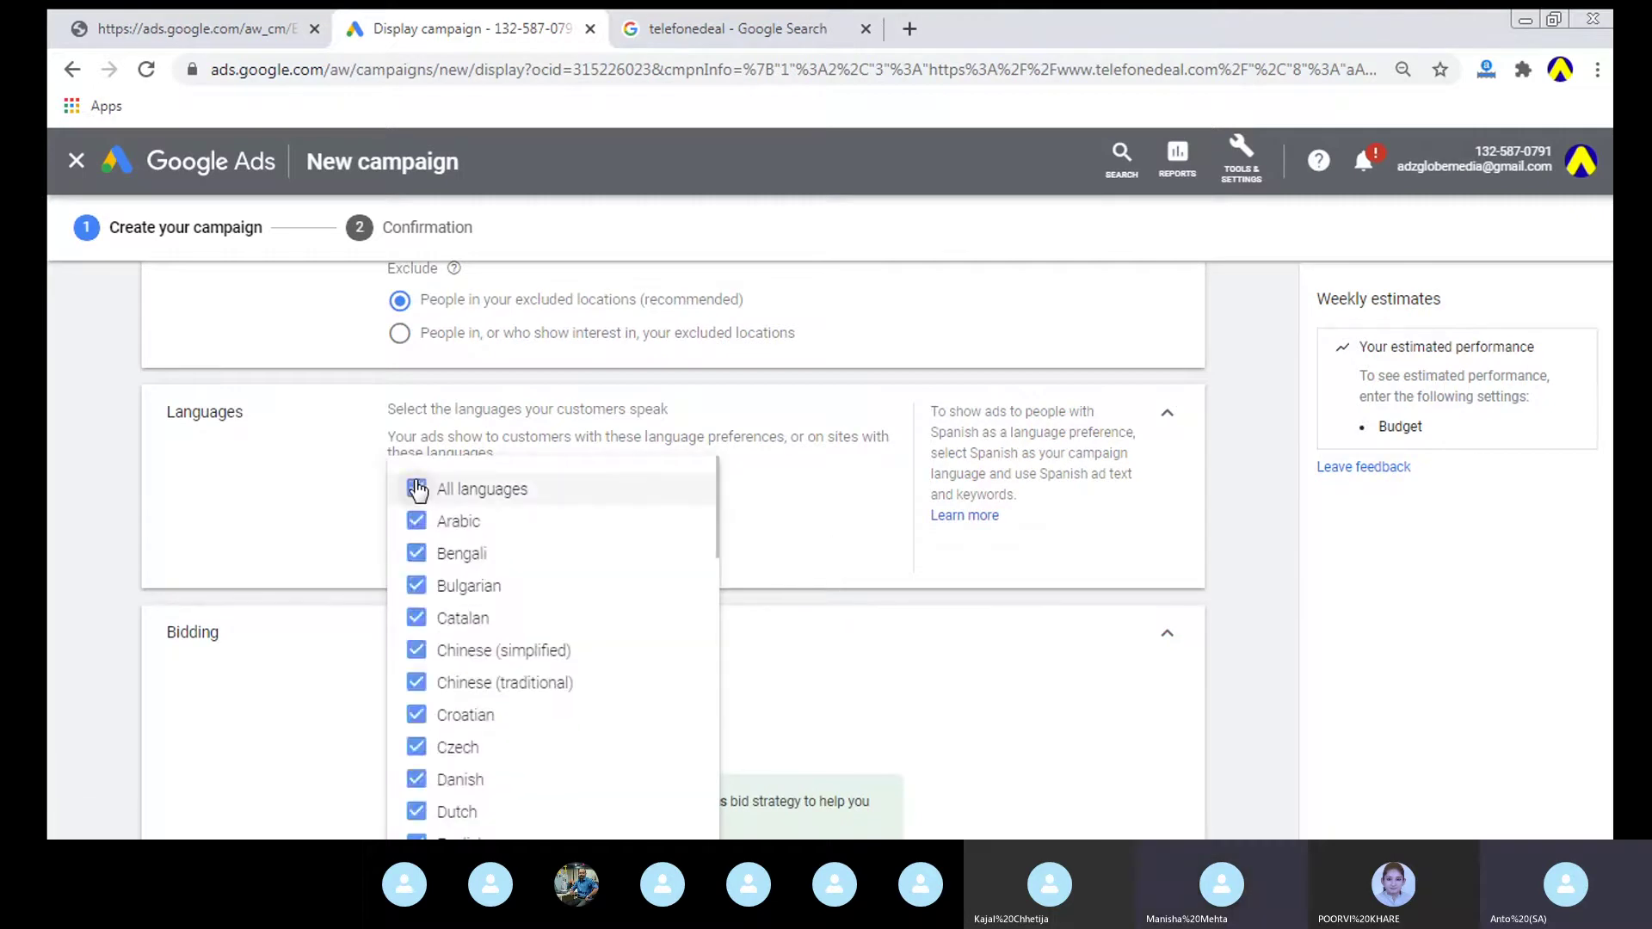
pyautogui.click(803, 585)
# Step: Find Hindi in the campaign's language list, toggle its selection and leave it deselected
pyautogui.click(562, 478)
pyautogui.write('Hind')
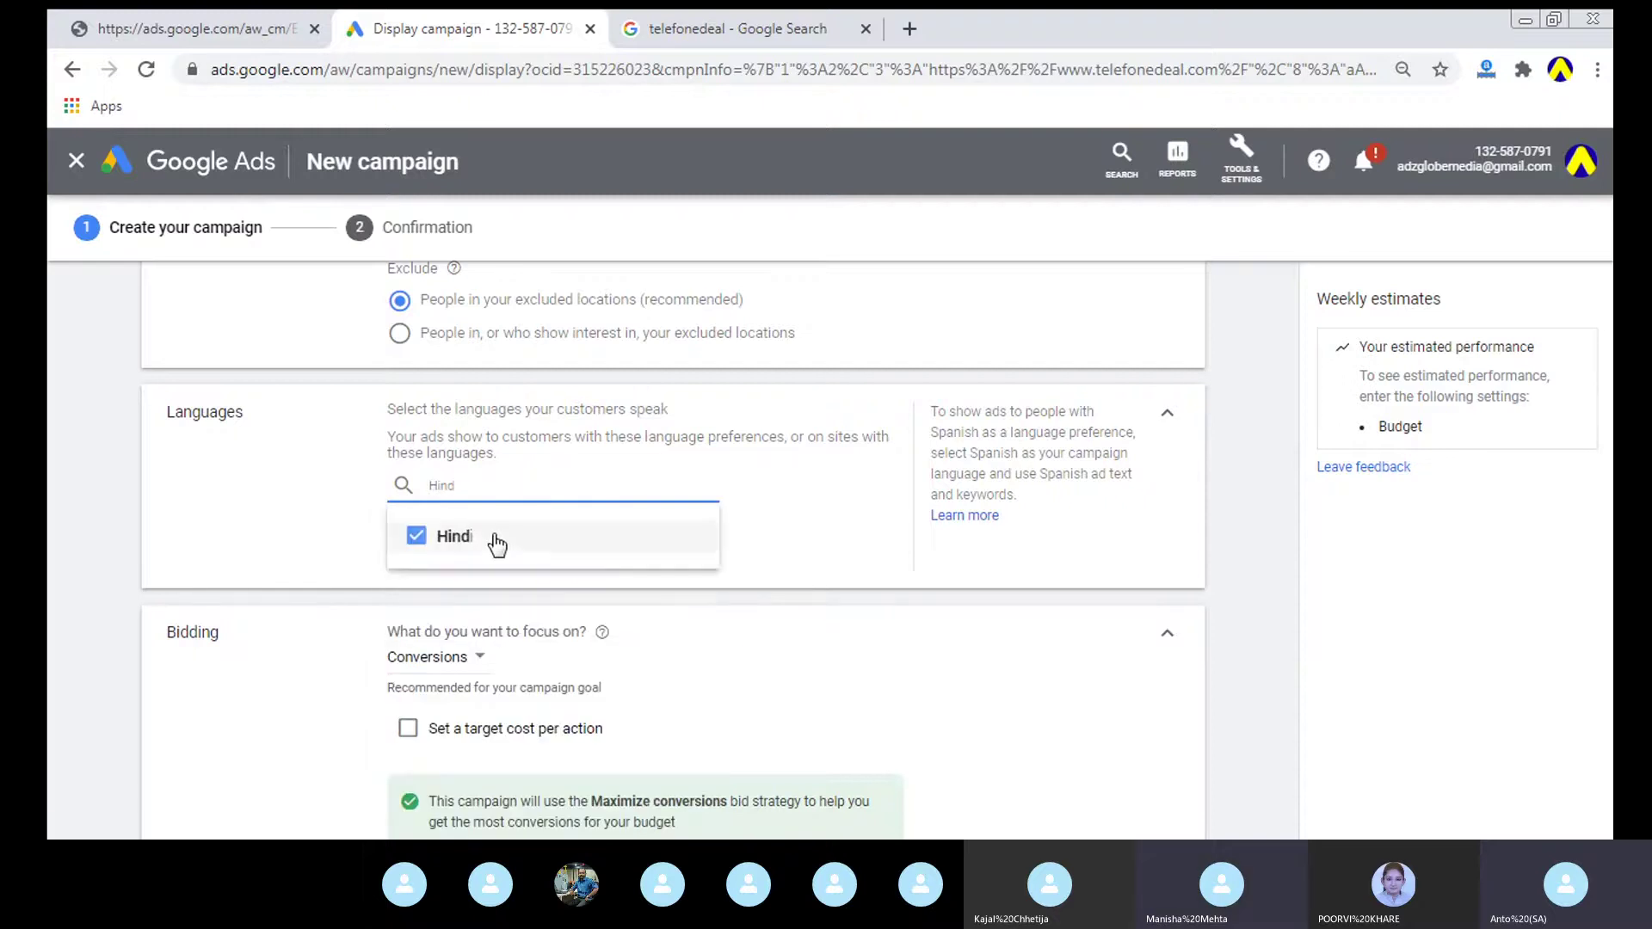
pyautogui.click(492, 474)
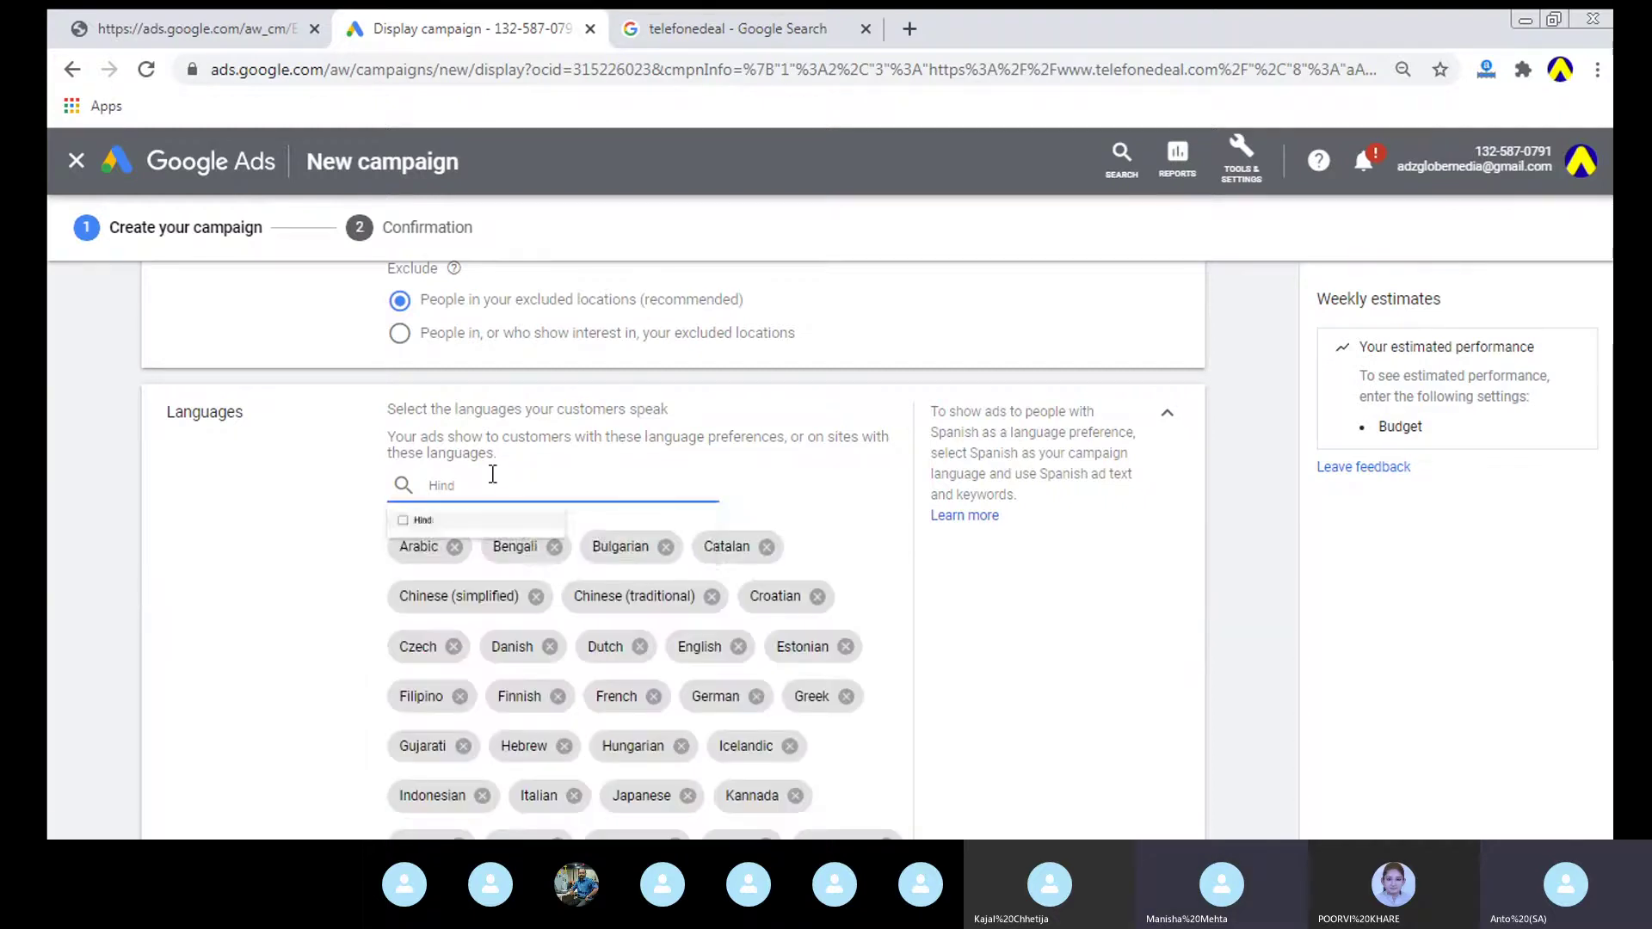
pyautogui.click(417, 535)
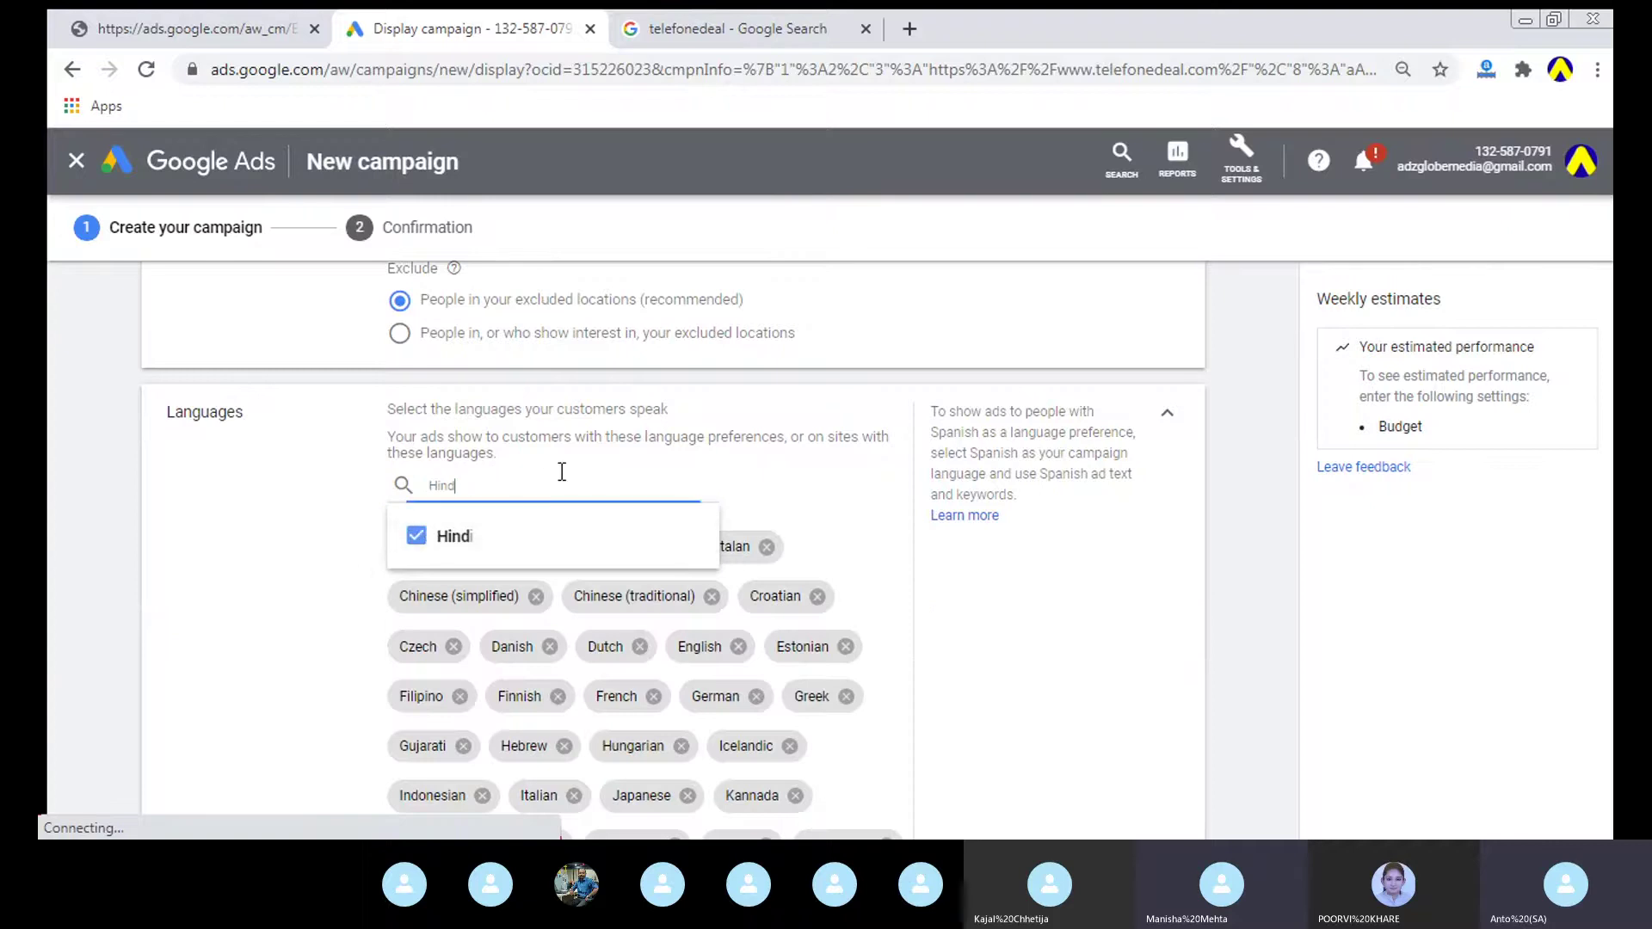
pyautogui.click(656, 550)
pyautogui.click(852, 551)
pyautogui.scroll(-2, 518, 471)
pyautogui.scroll(-2, 519, 469)
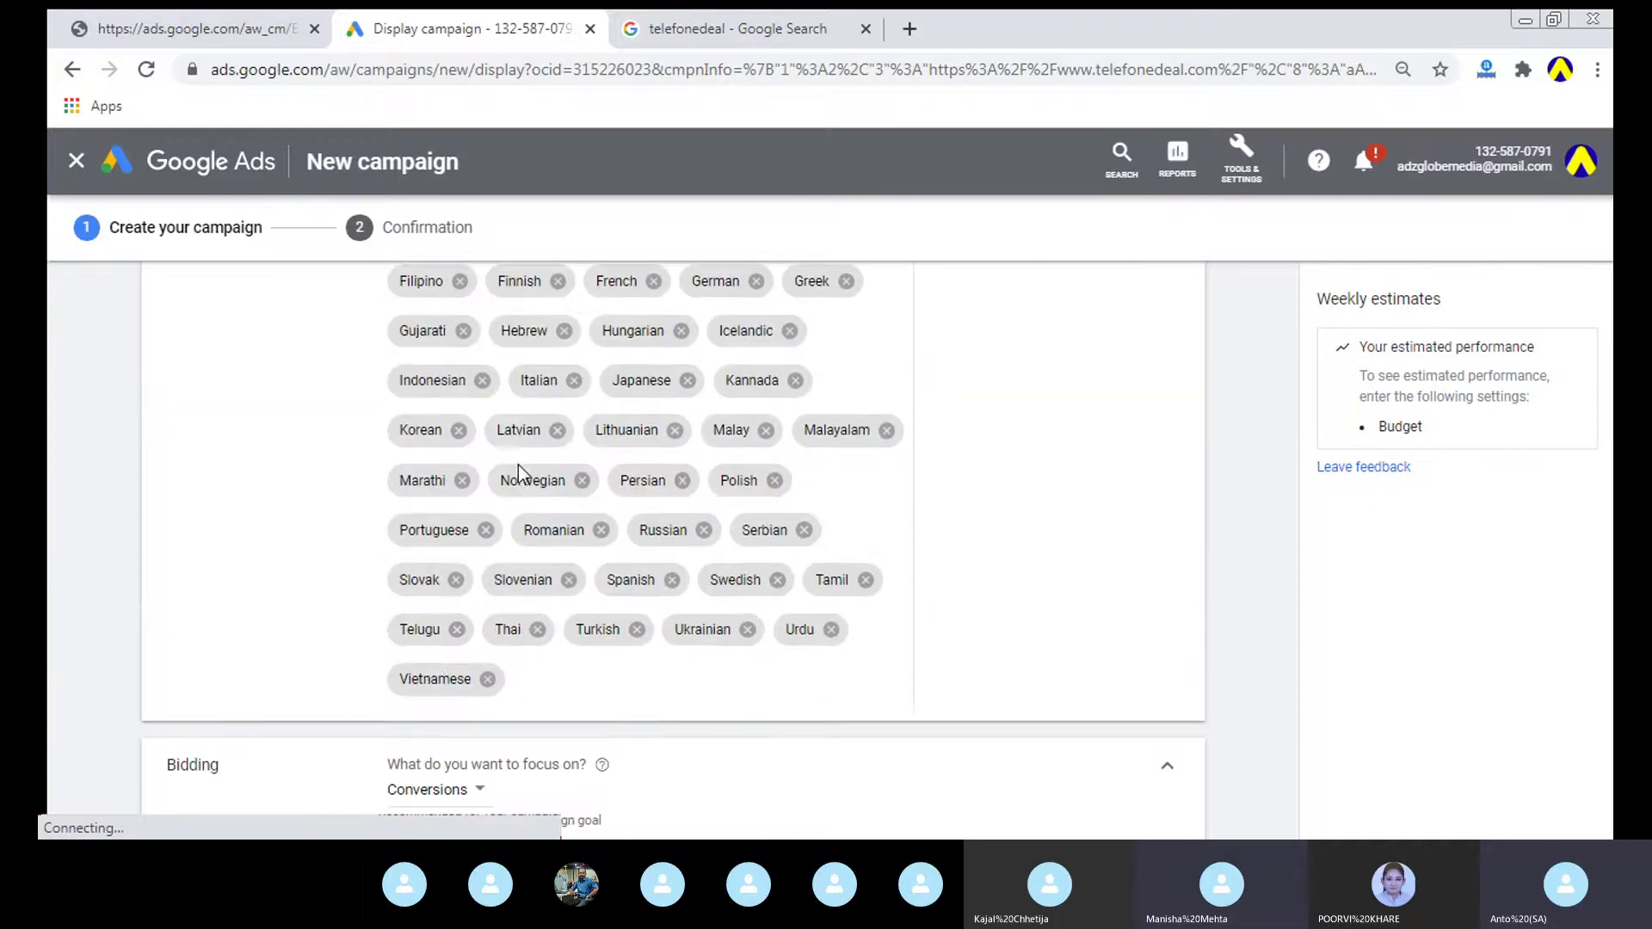
# Step: Focus the campaign's bidding on conversions and set a target cost per action of ₹100
pyautogui.scroll(4, 656, 508)
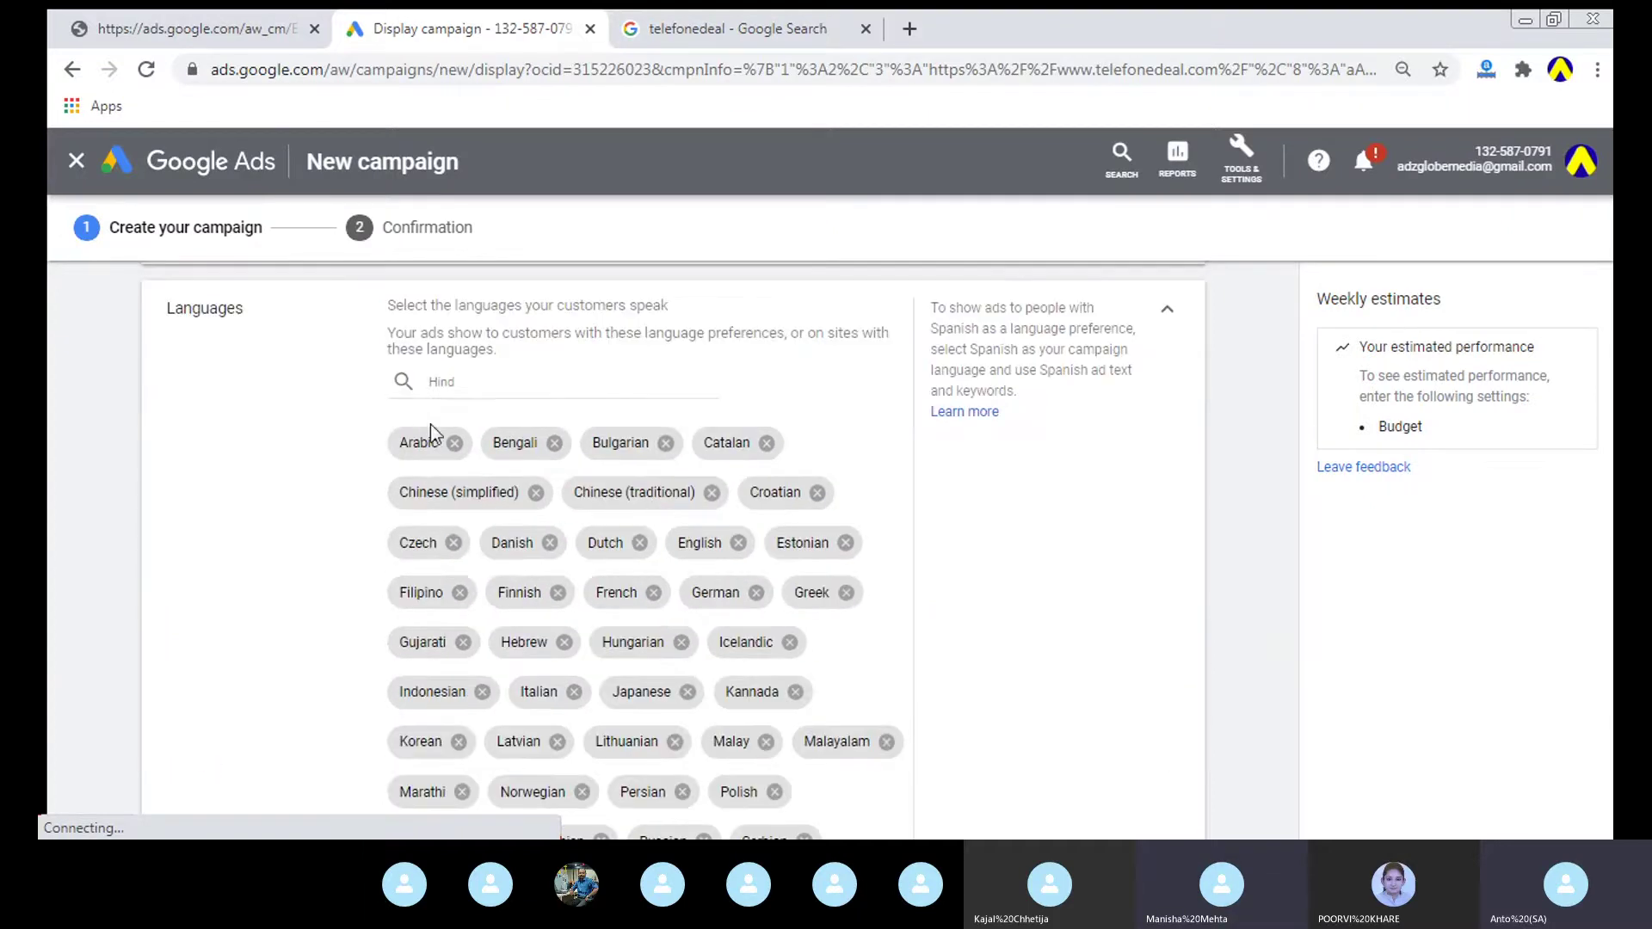
pyautogui.scroll(-4, 723, 523)
pyautogui.scroll(-2, 723, 522)
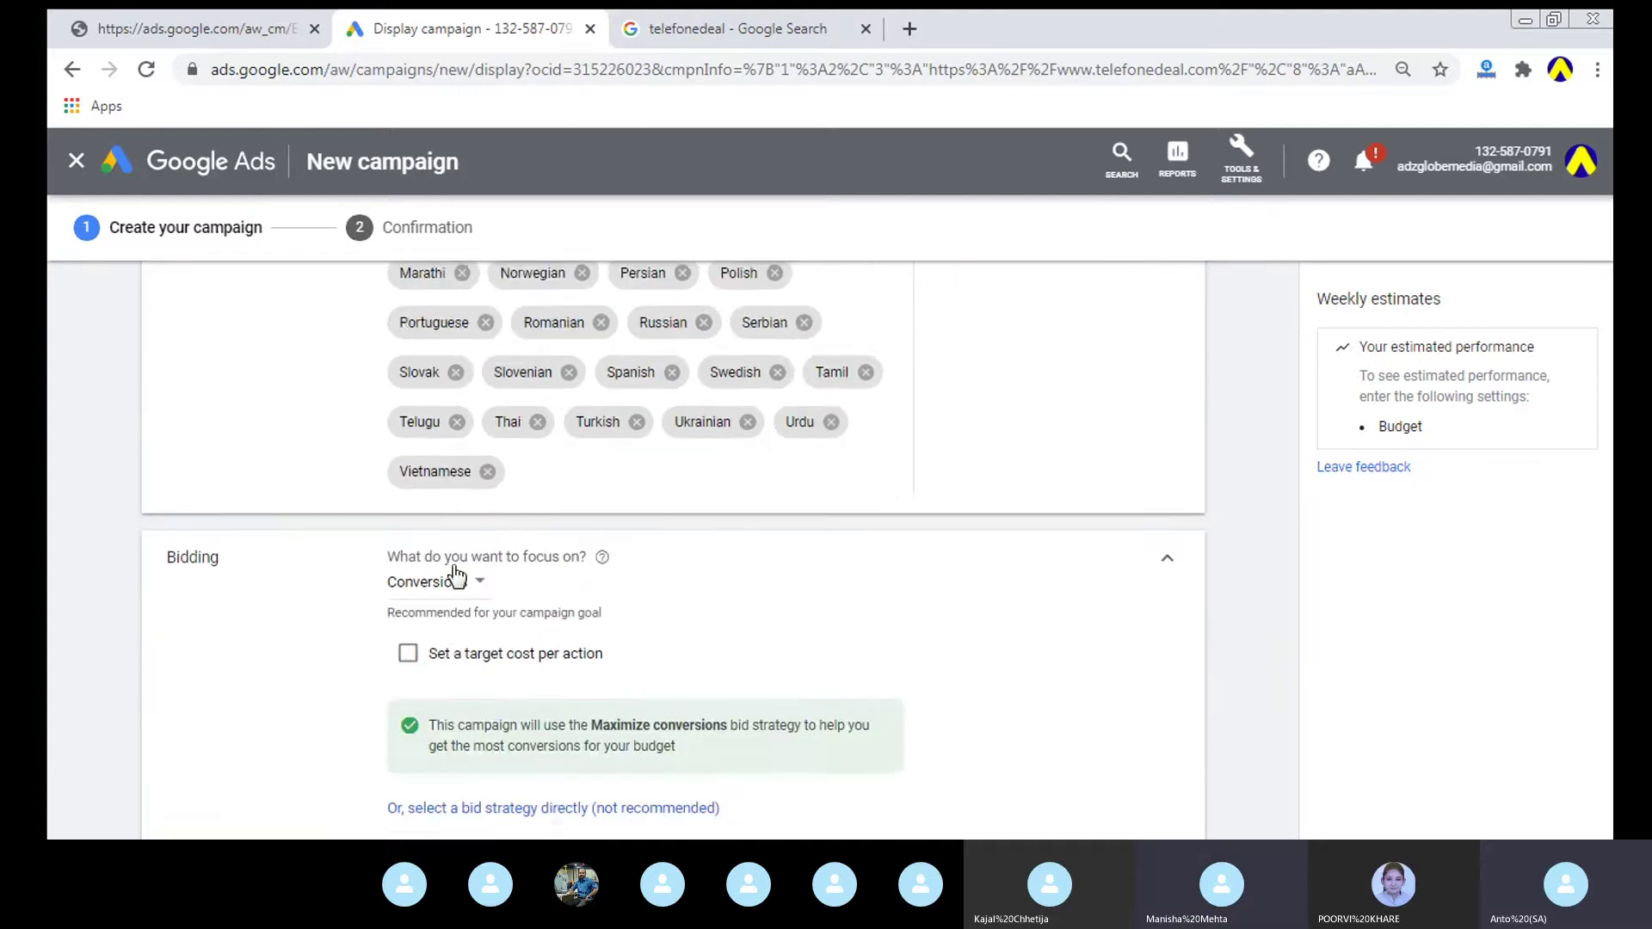
pyautogui.scroll(-1, 680, 512)
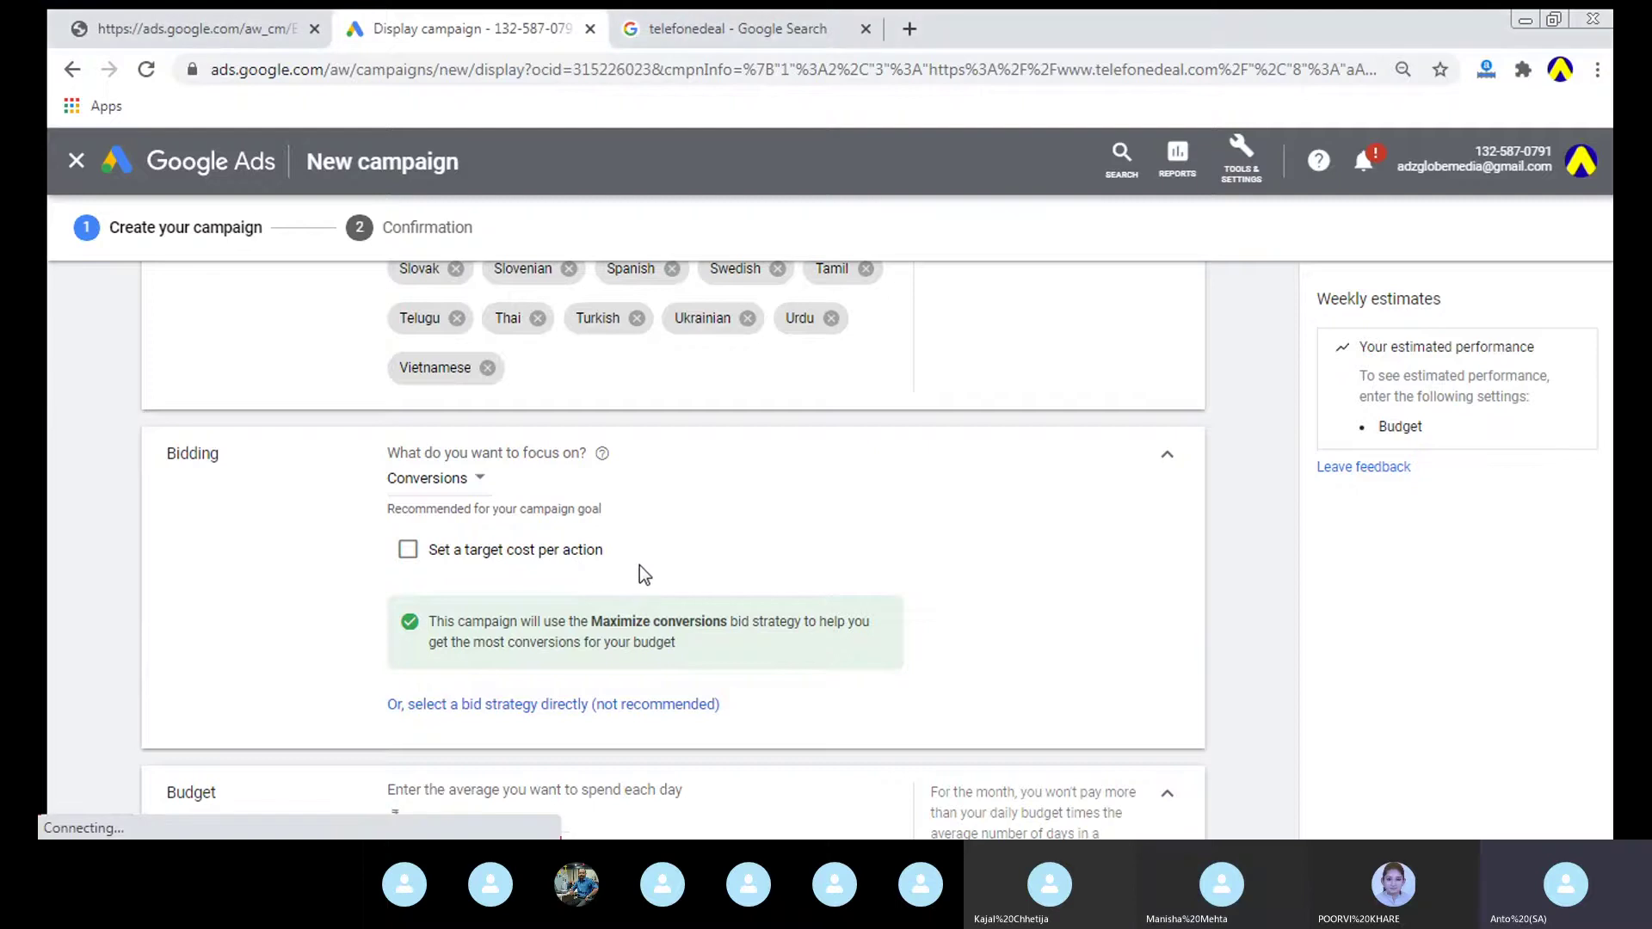
pyautogui.click(465, 478)
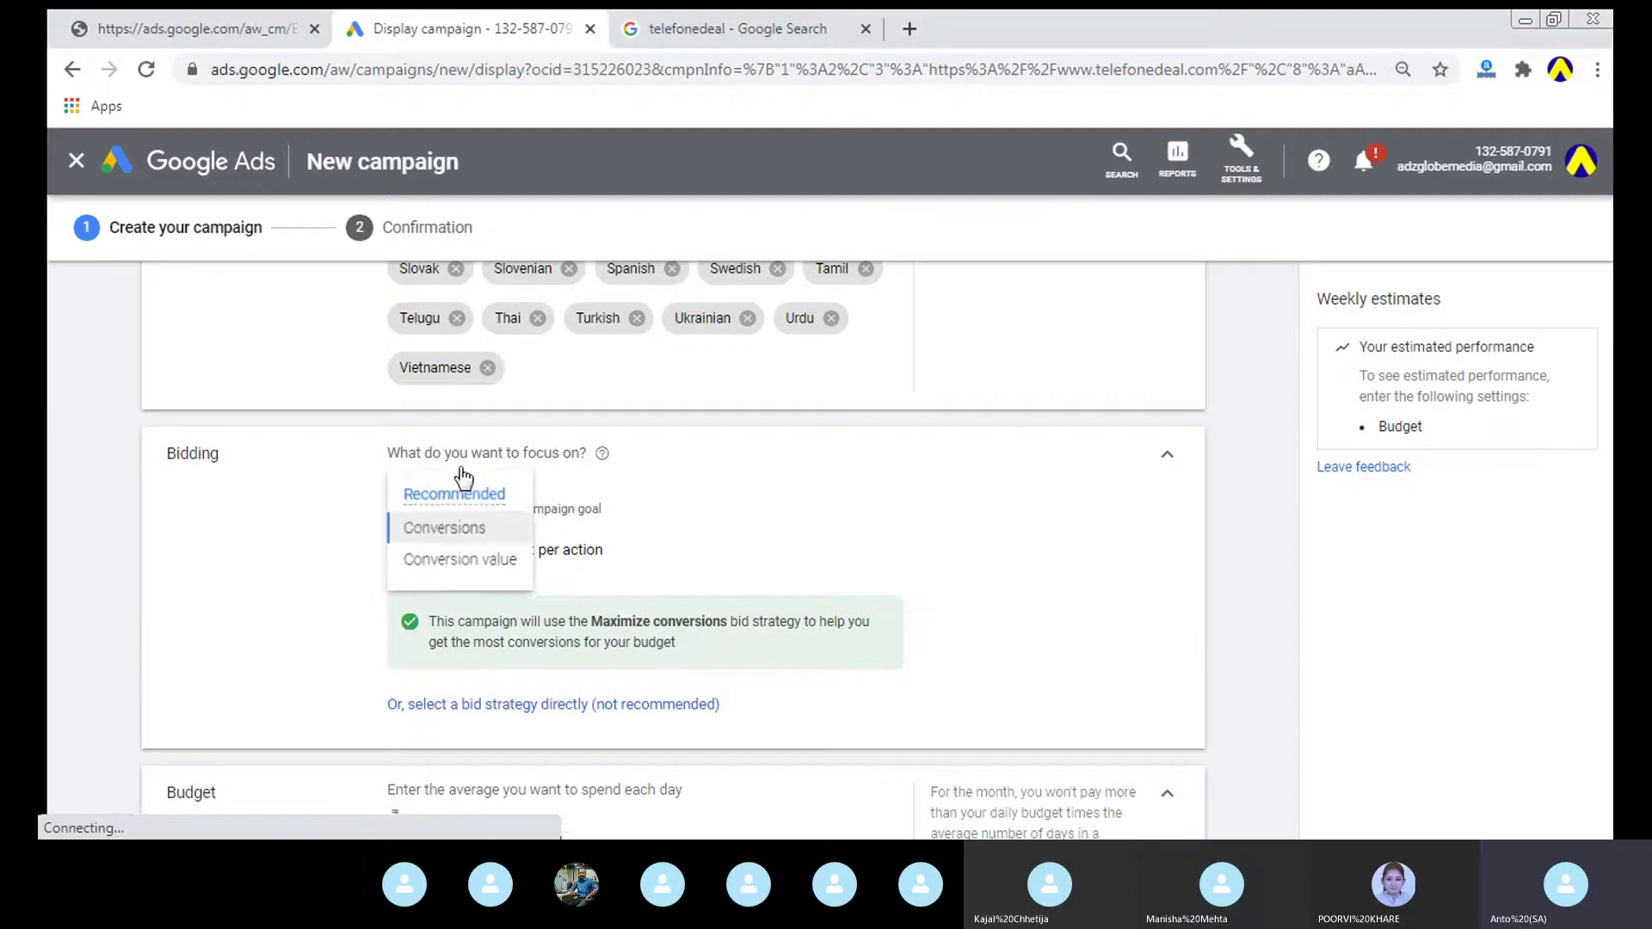
pyautogui.click(449, 531)
pyautogui.click(401, 550)
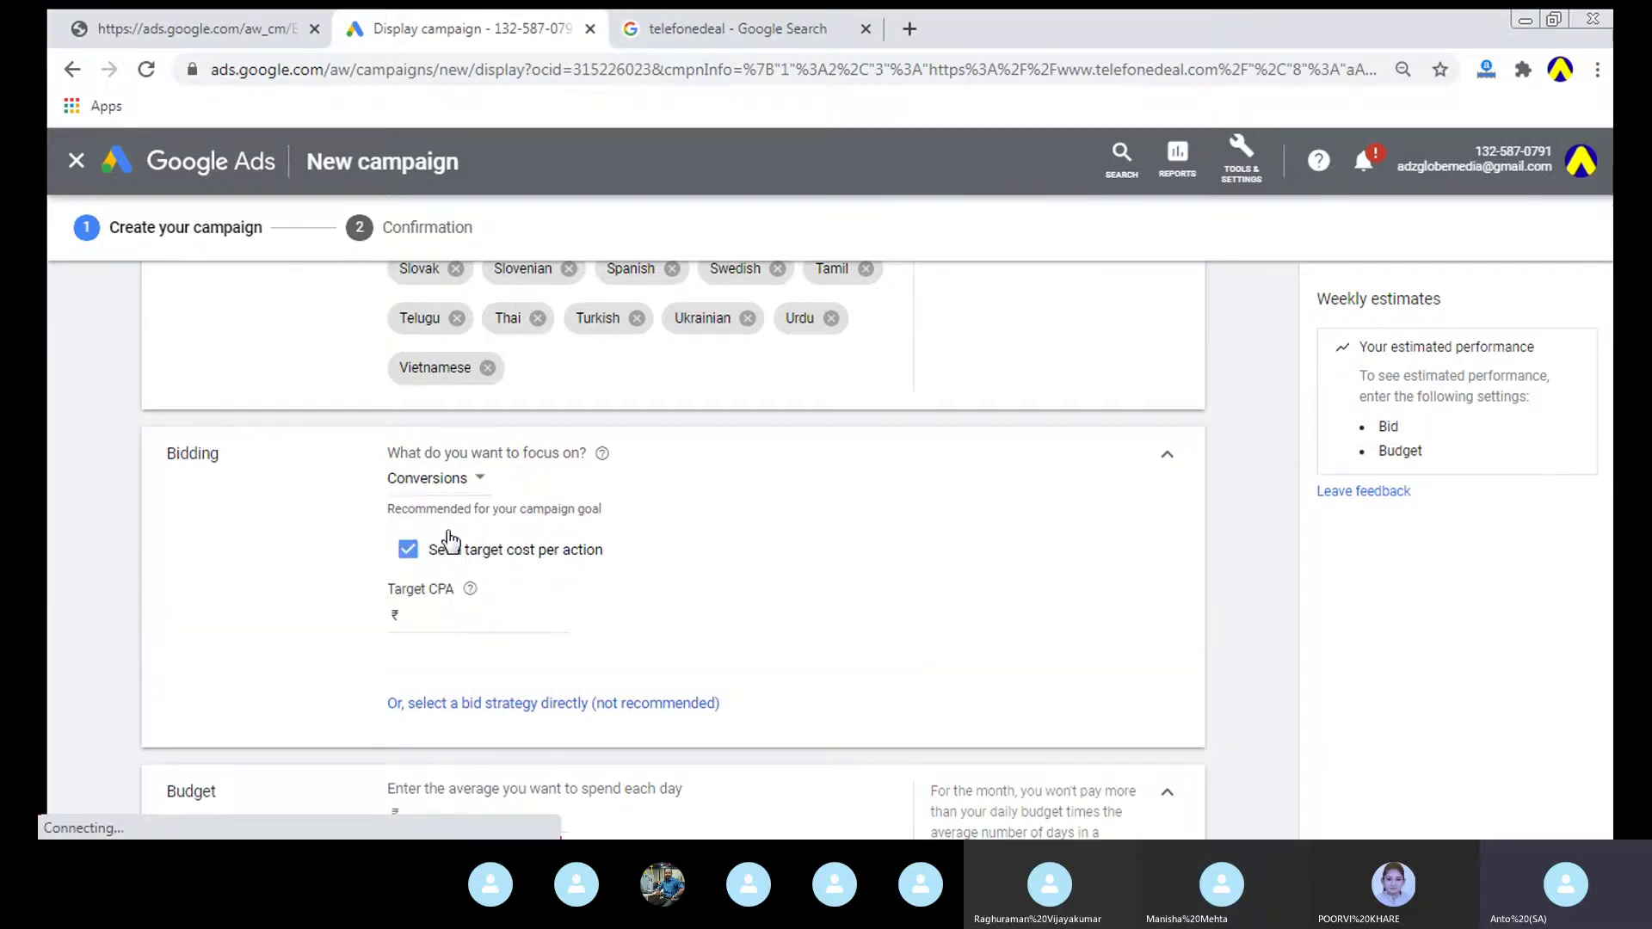
pyautogui.scroll(-1, 401, 549)
pyautogui.click(429, 497)
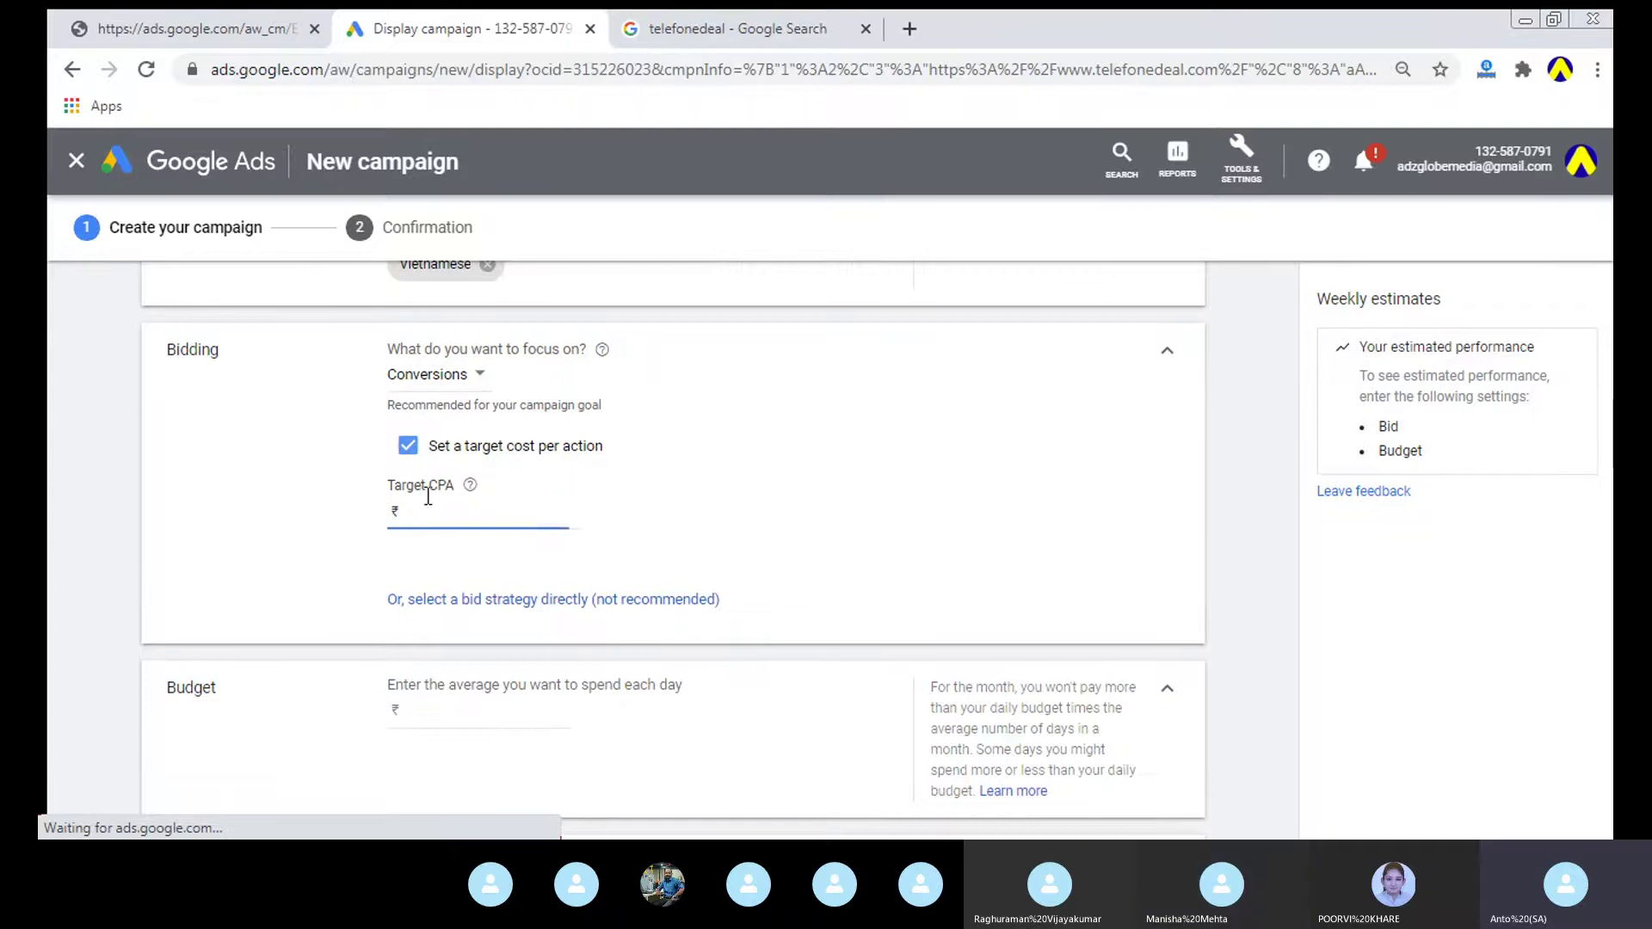
pyautogui.write('100')
pyautogui.click(766, 463)
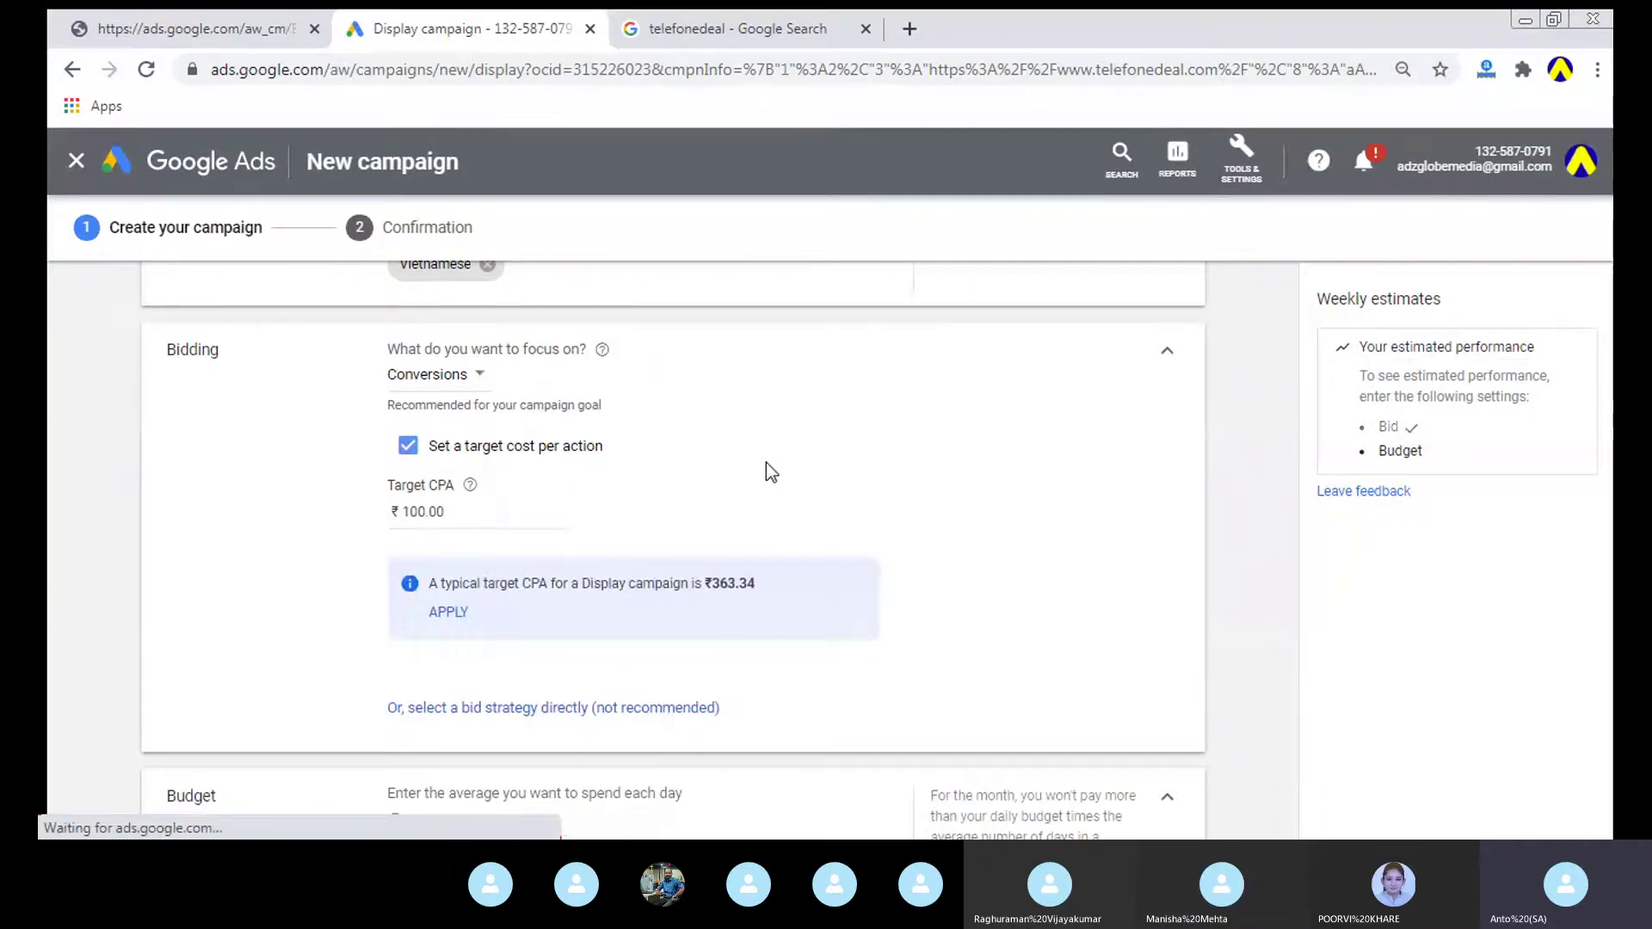
# Step: Try conversion value as the bidding focus, and switch the focus back to conversions
pyautogui.click(451, 369)
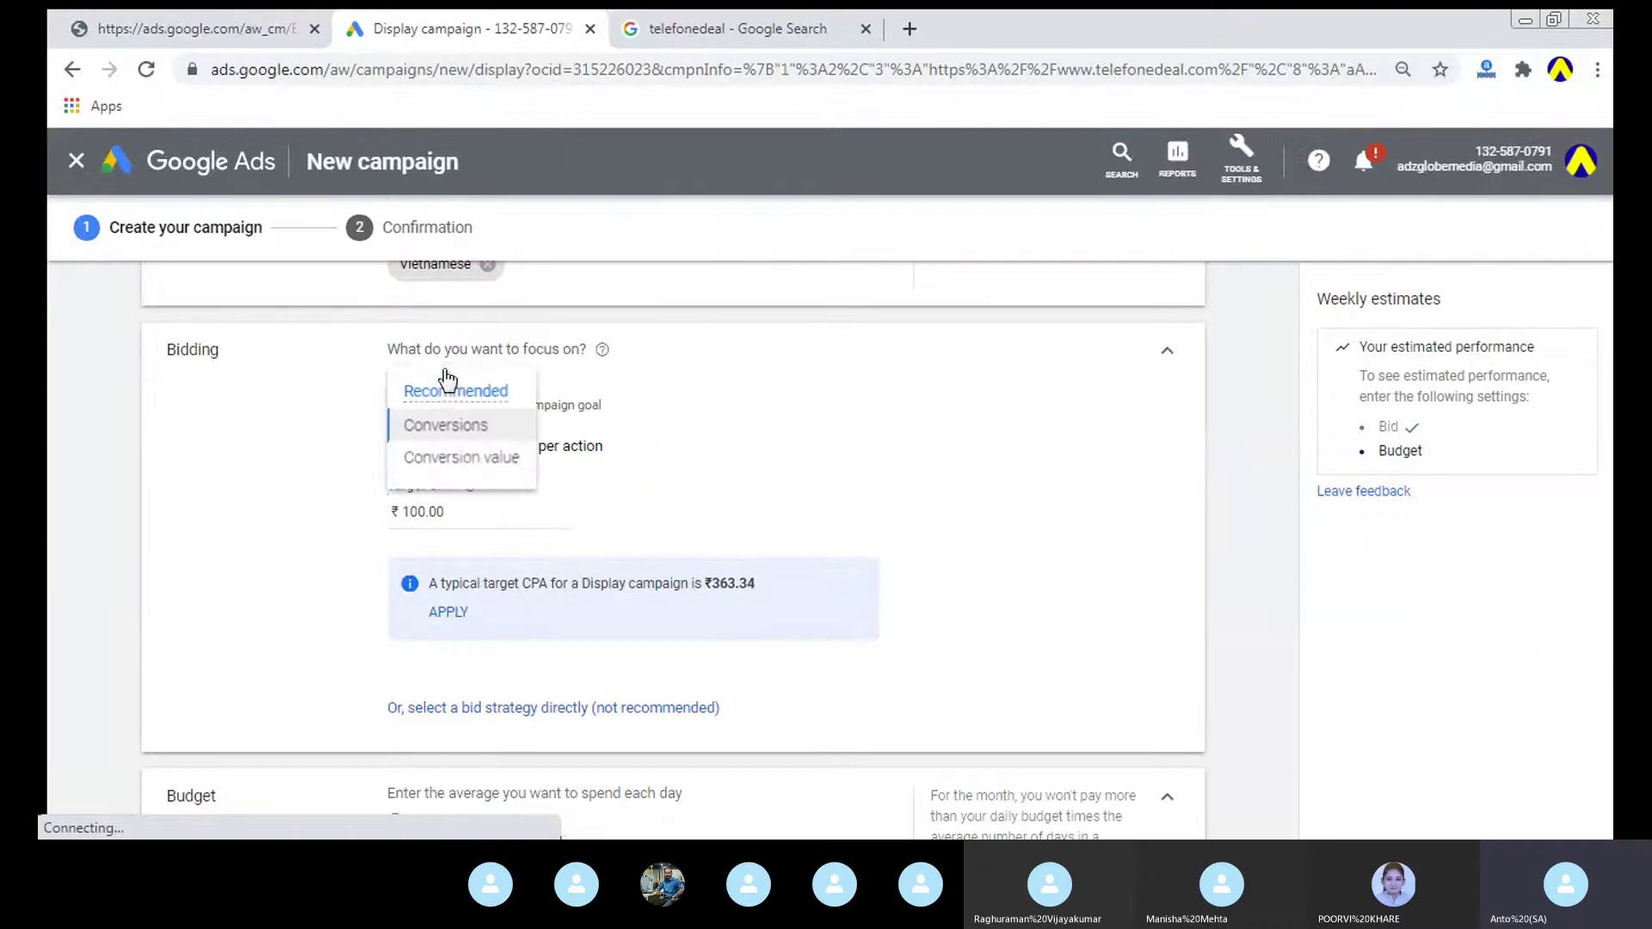
pyautogui.click(444, 454)
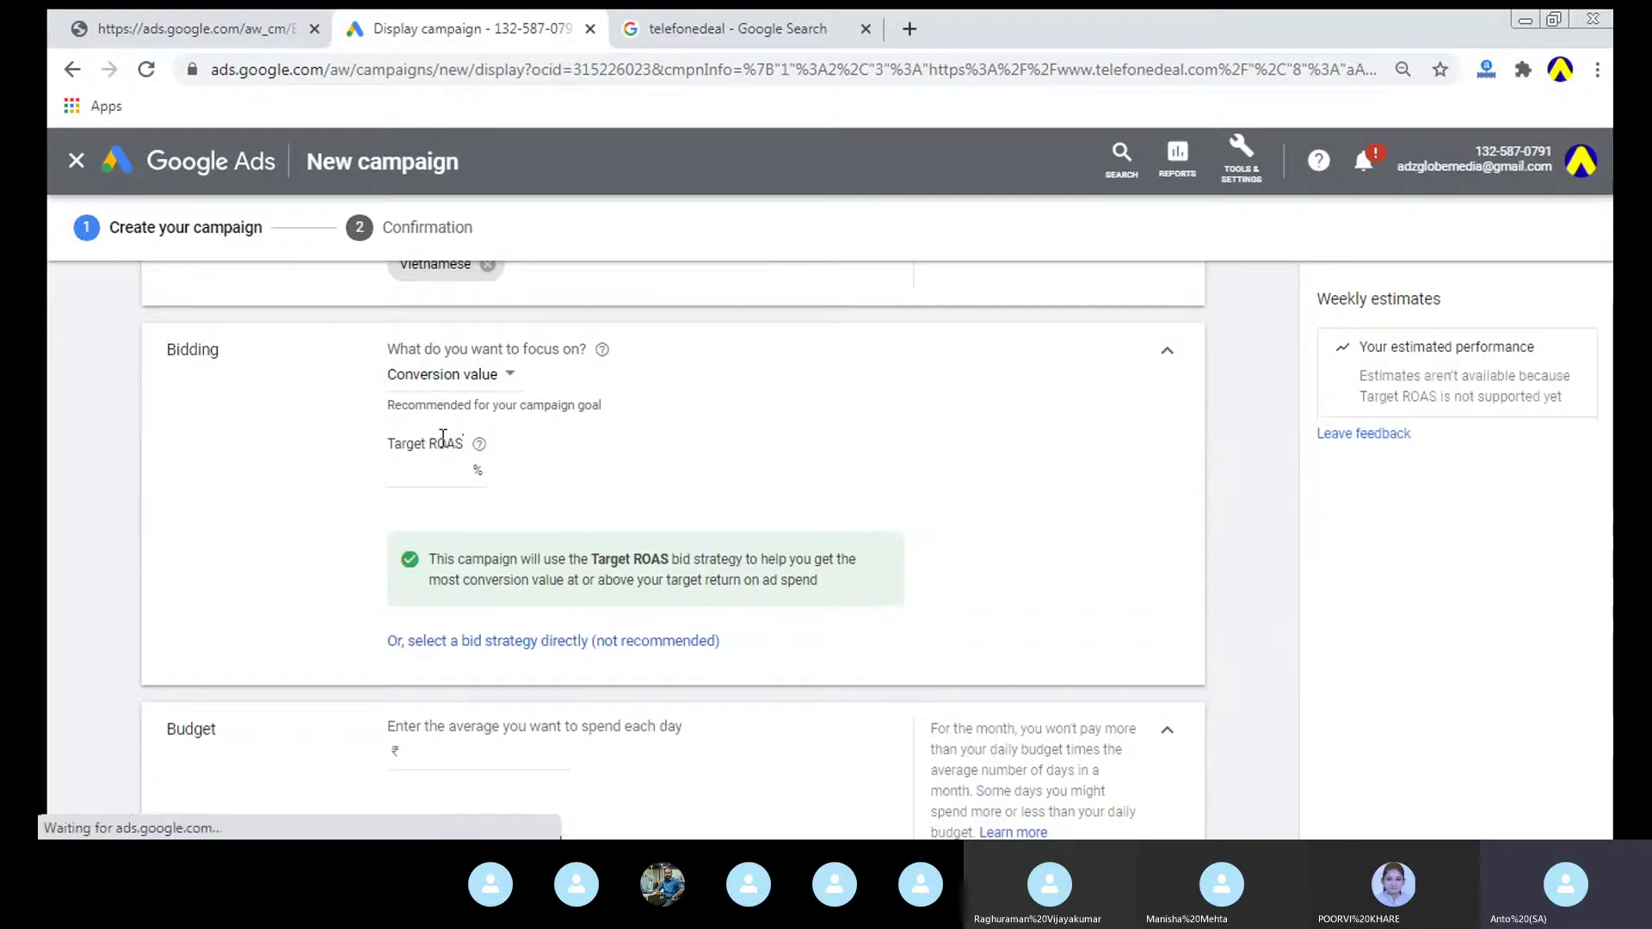
pyautogui.click(437, 385)
pyautogui.click(447, 422)
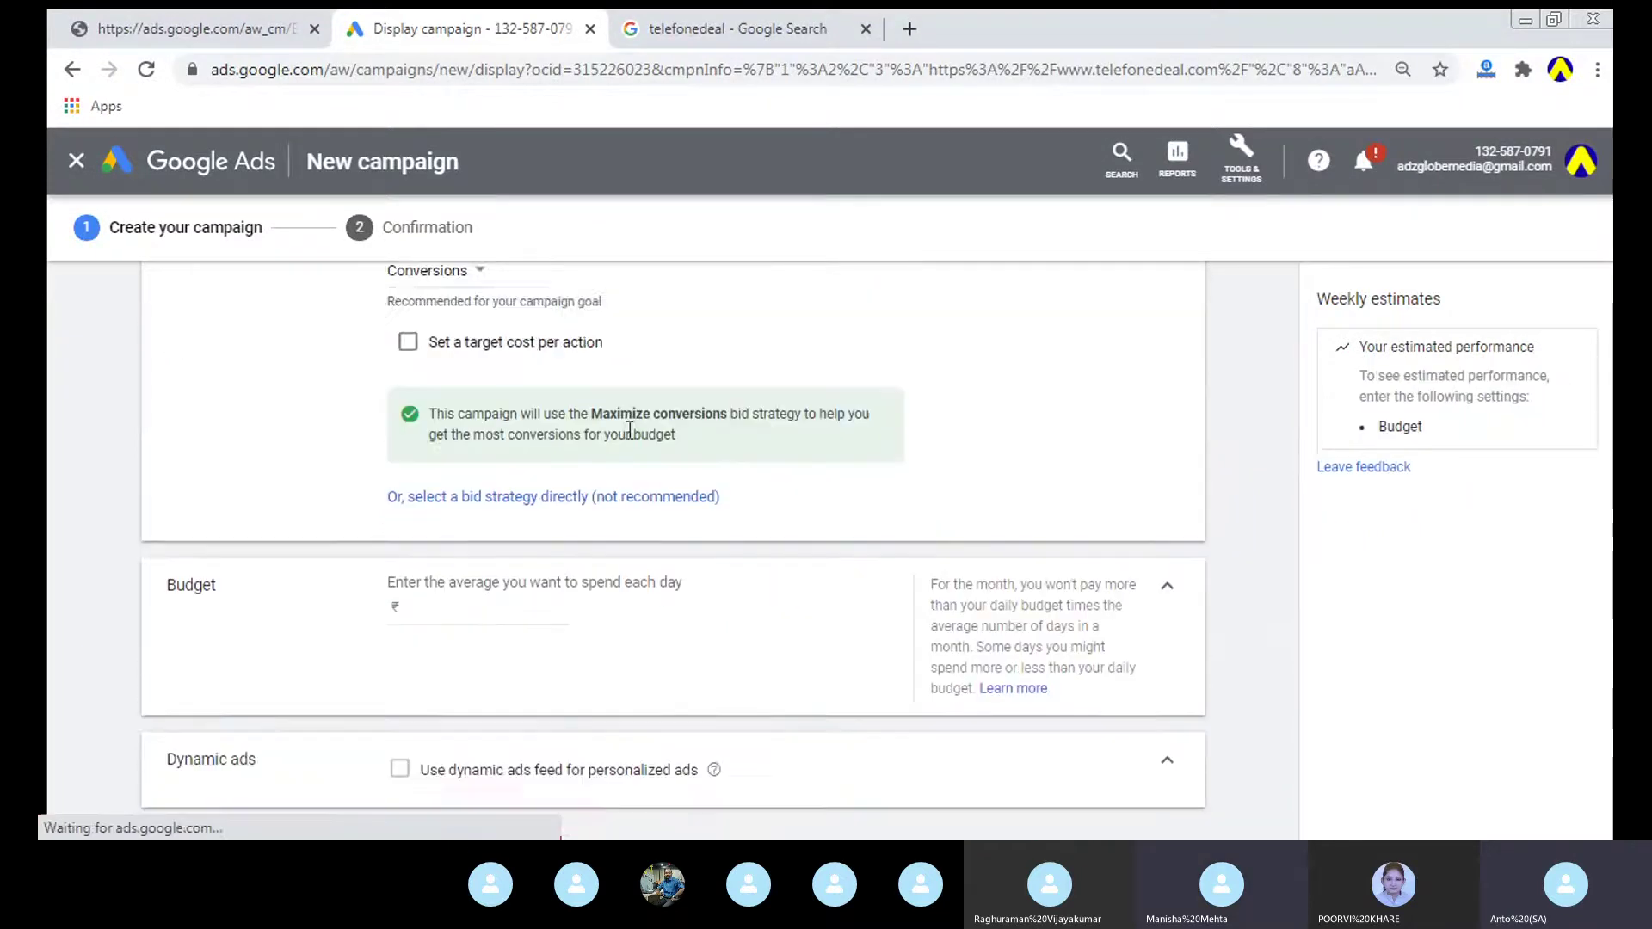
# Step: Switch to selecting the bid strategy directly, keeping Maximize conversions as the strategy
pyautogui.scroll(-1, 606, 417)
pyautogui.click(608, 394)
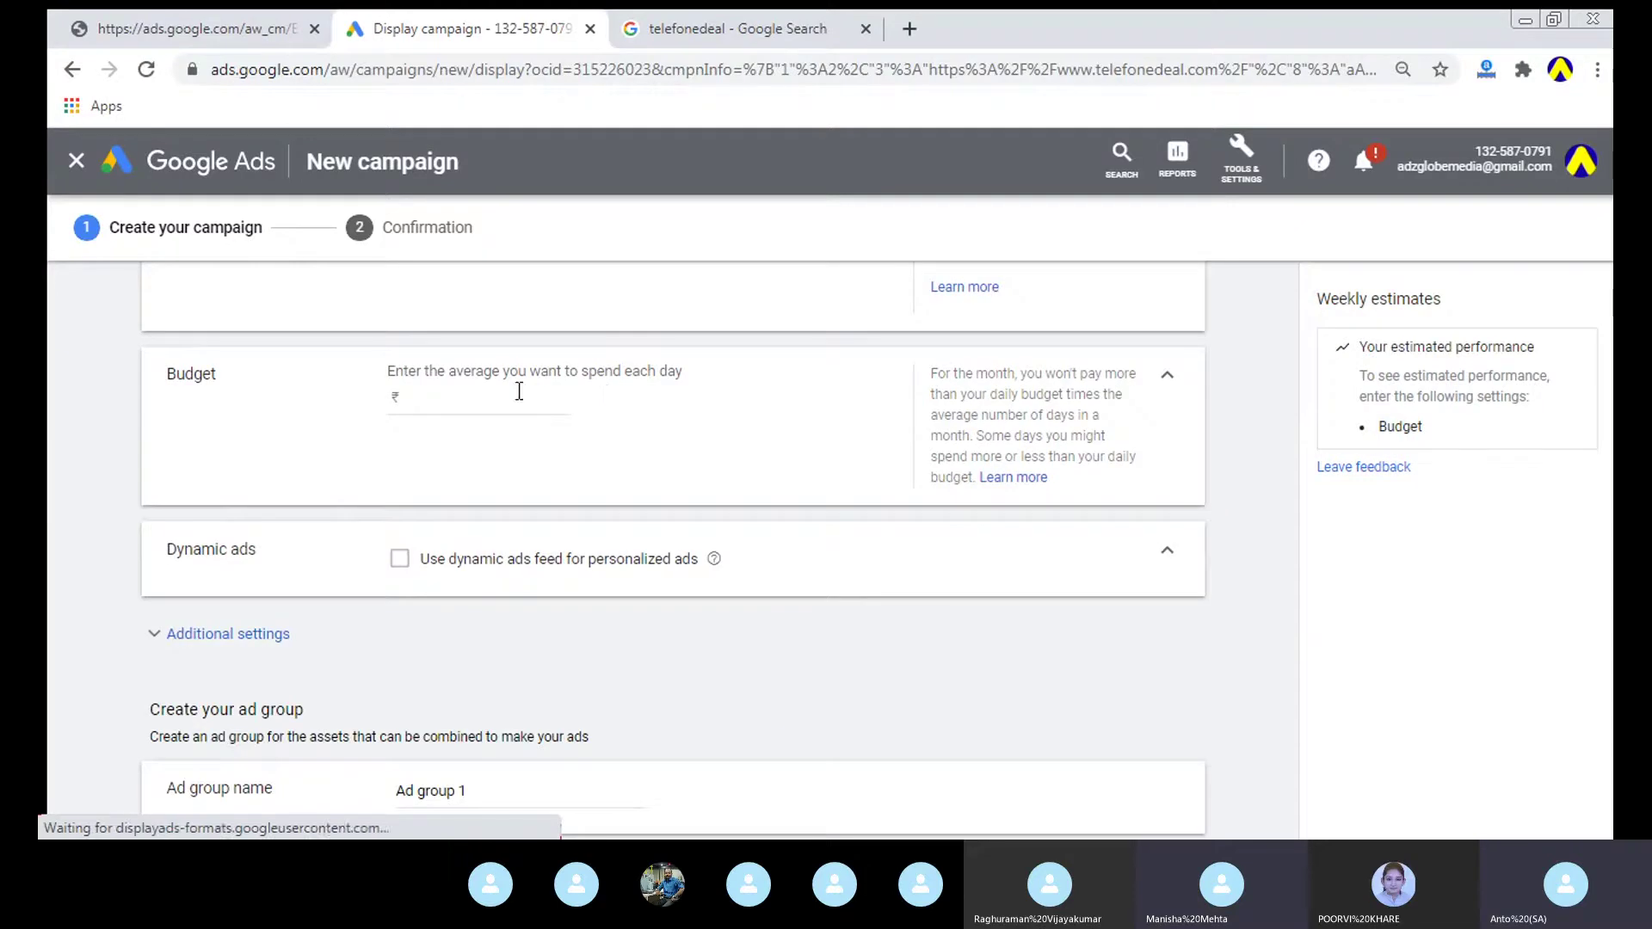
pyautogui.click(590, 520)
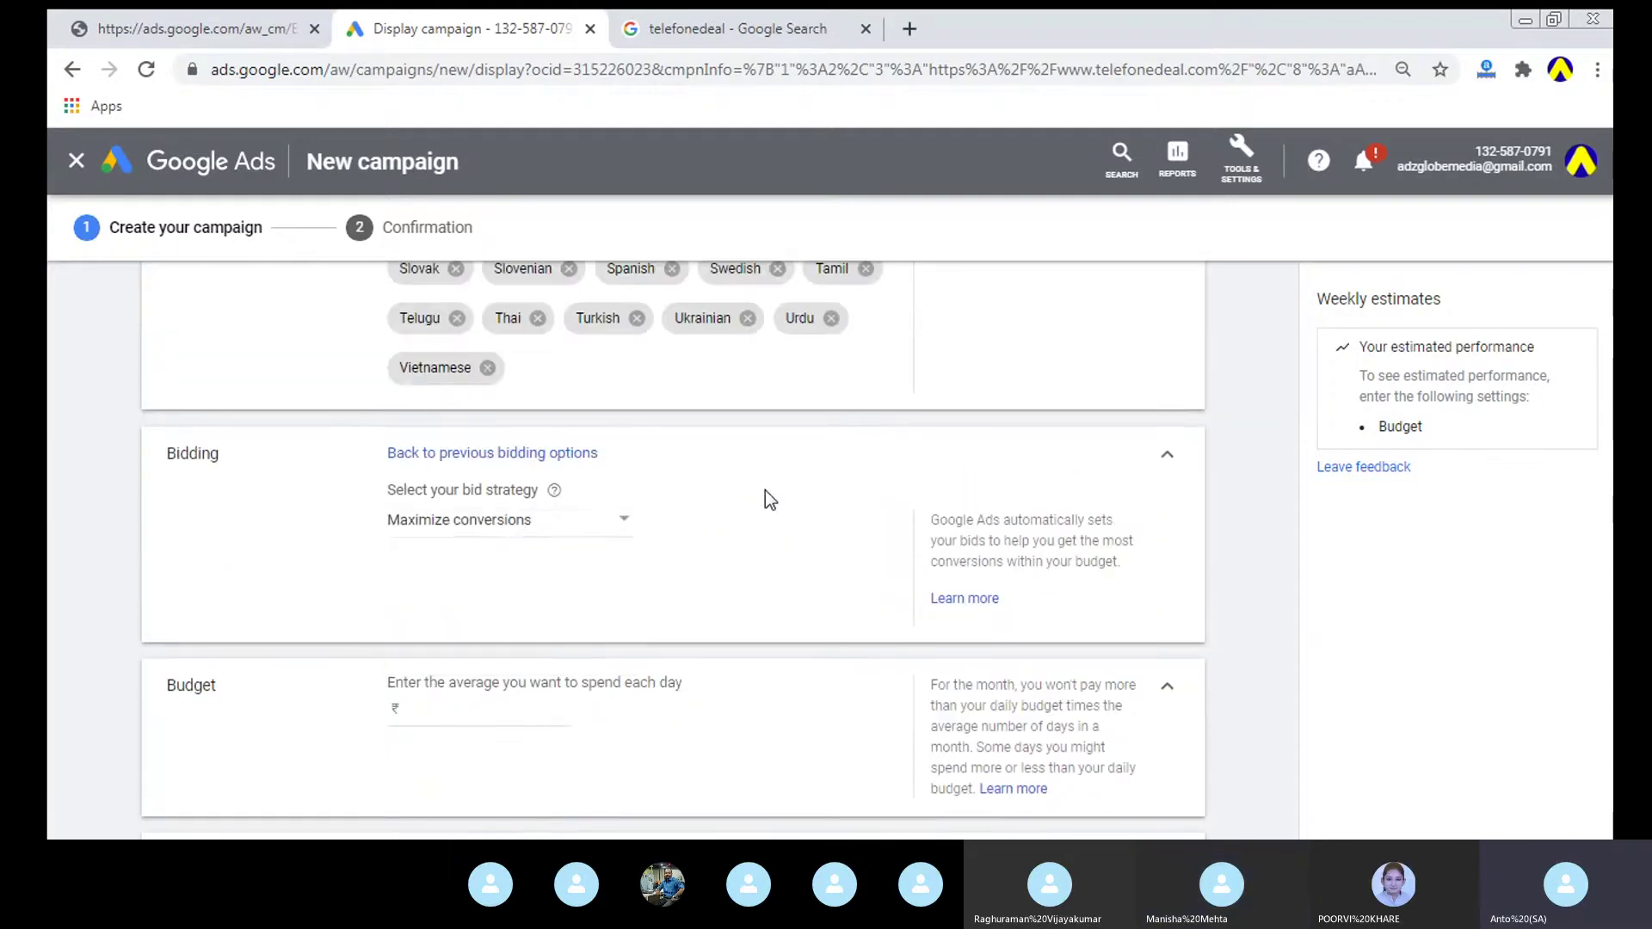
# Step: Set the campaign's average daily budget to ₹2,000
pyautogui.scroll(-1, 778, 543)
pyautogui.click(479, 602)
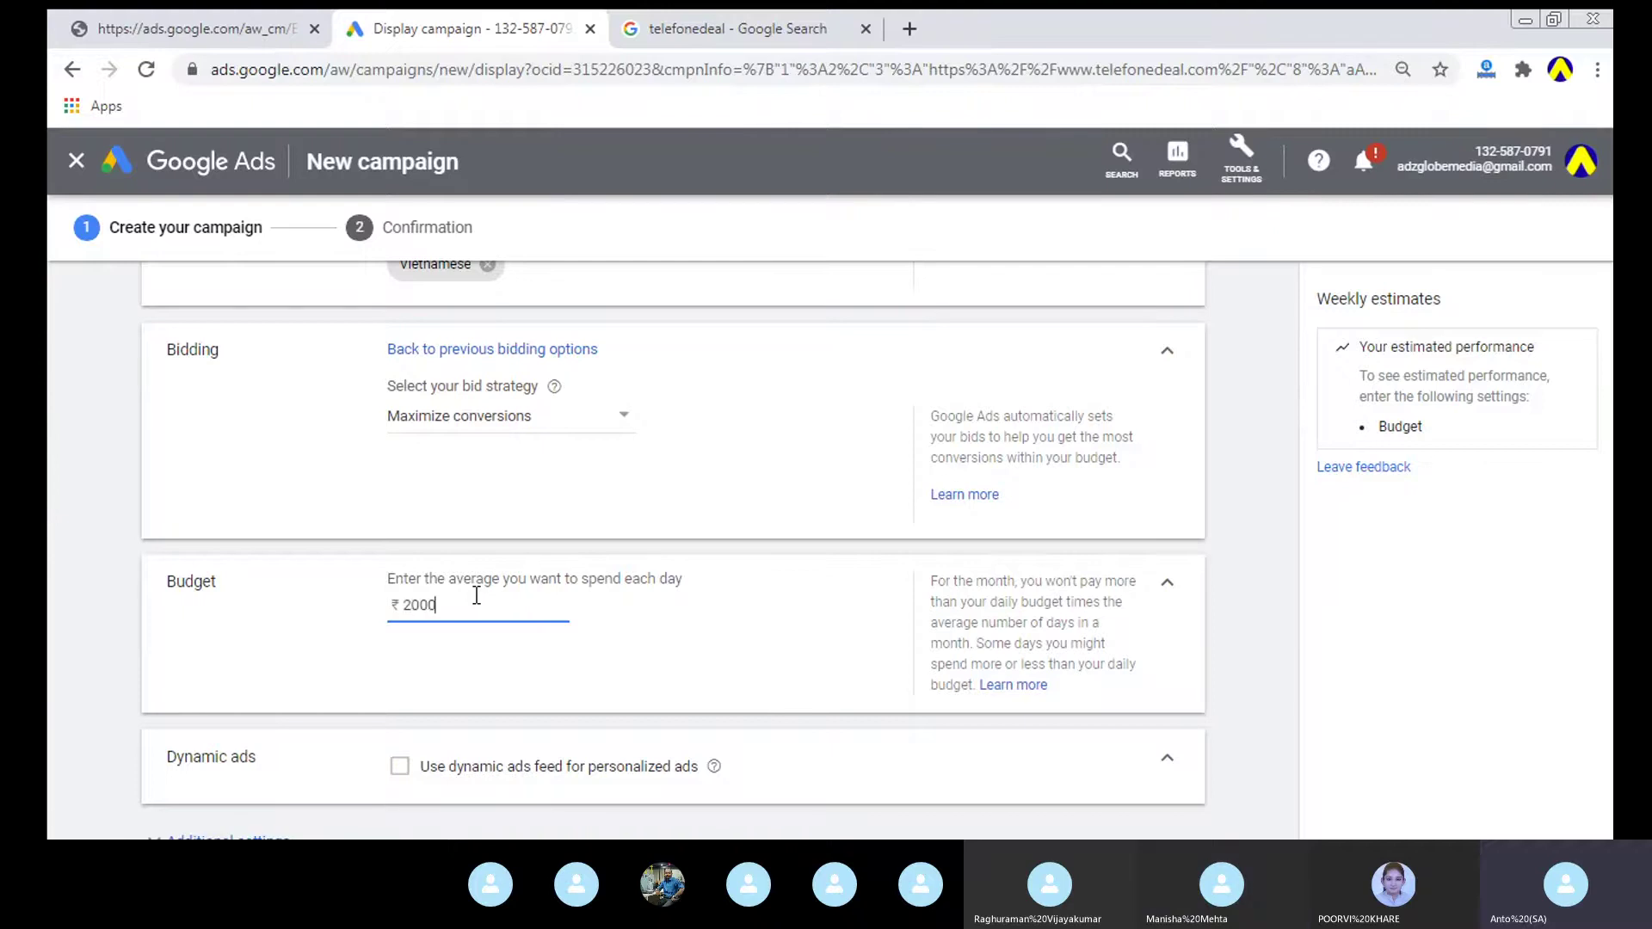
pyautogui.click(801, 474)
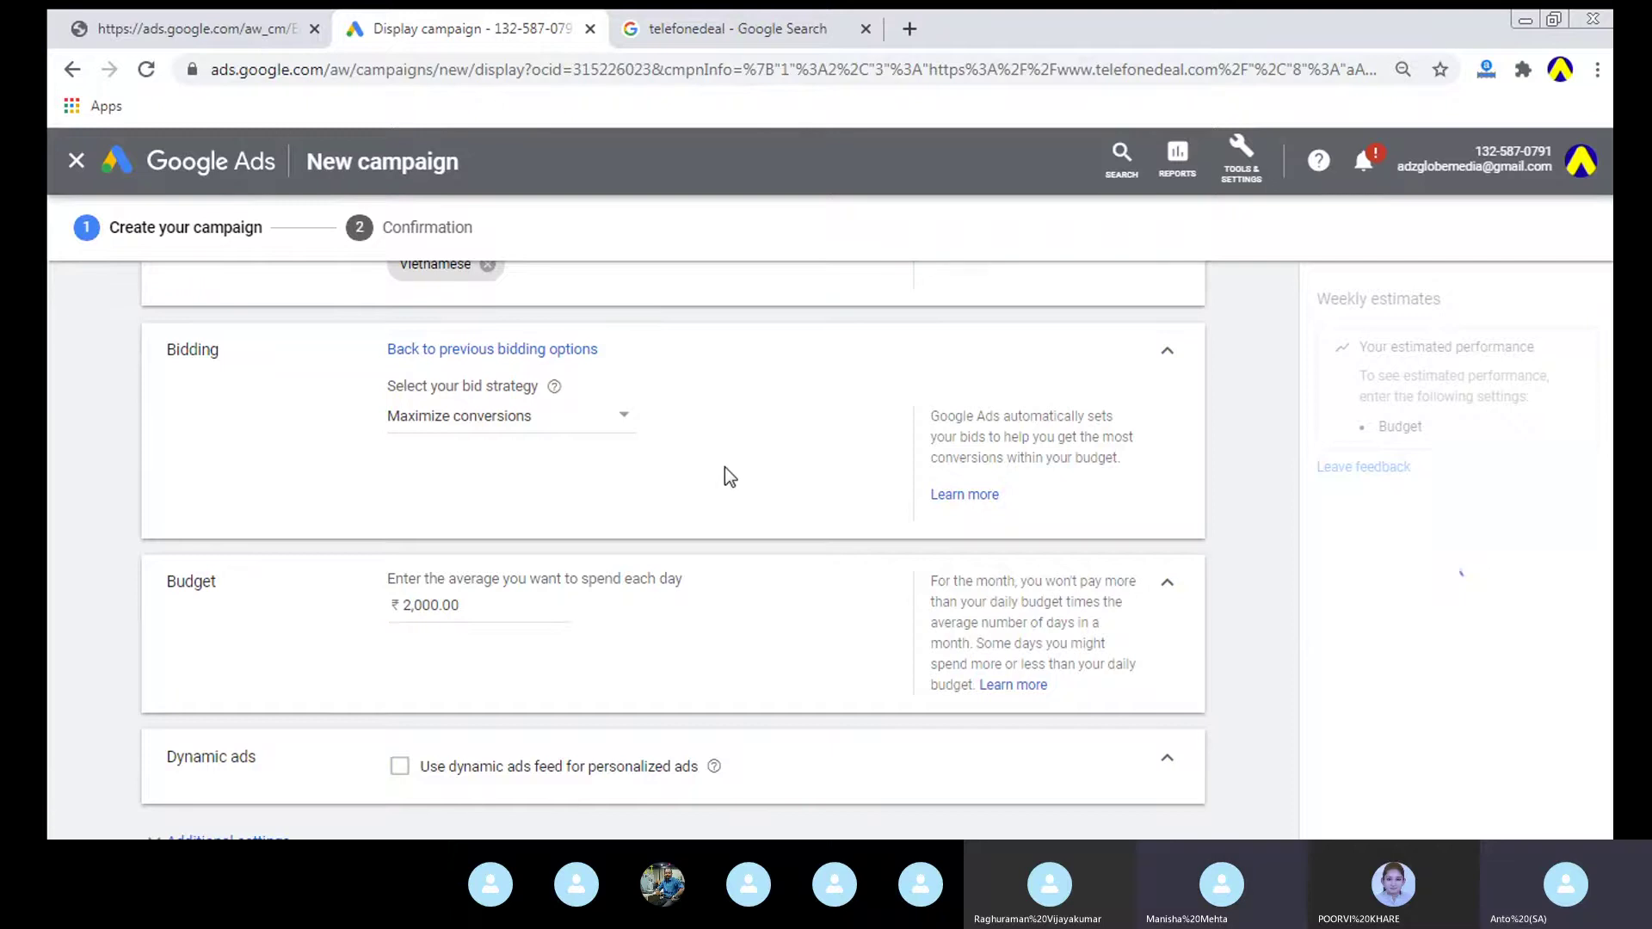
pyautogui.scroll(-2, 725, 468)
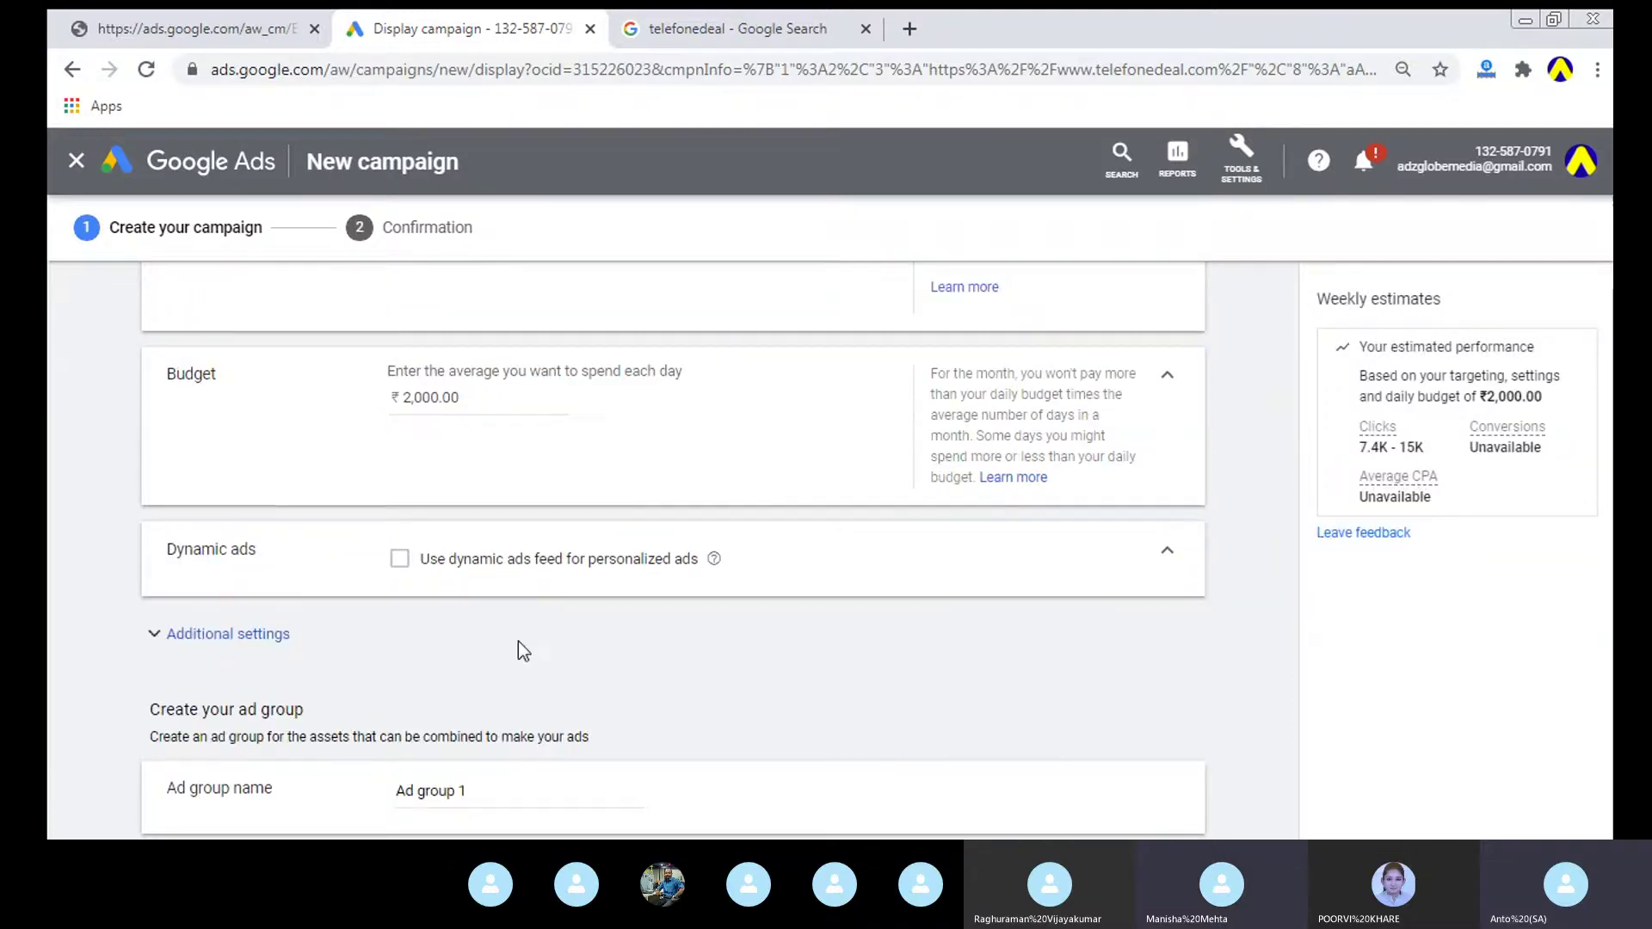
# Step: Return to the previous bidding options and reopen the direct bid strategy selection
pyautogui.scroll(2, 577, 421)
pyautogui.scroll(-1, 578, 426)
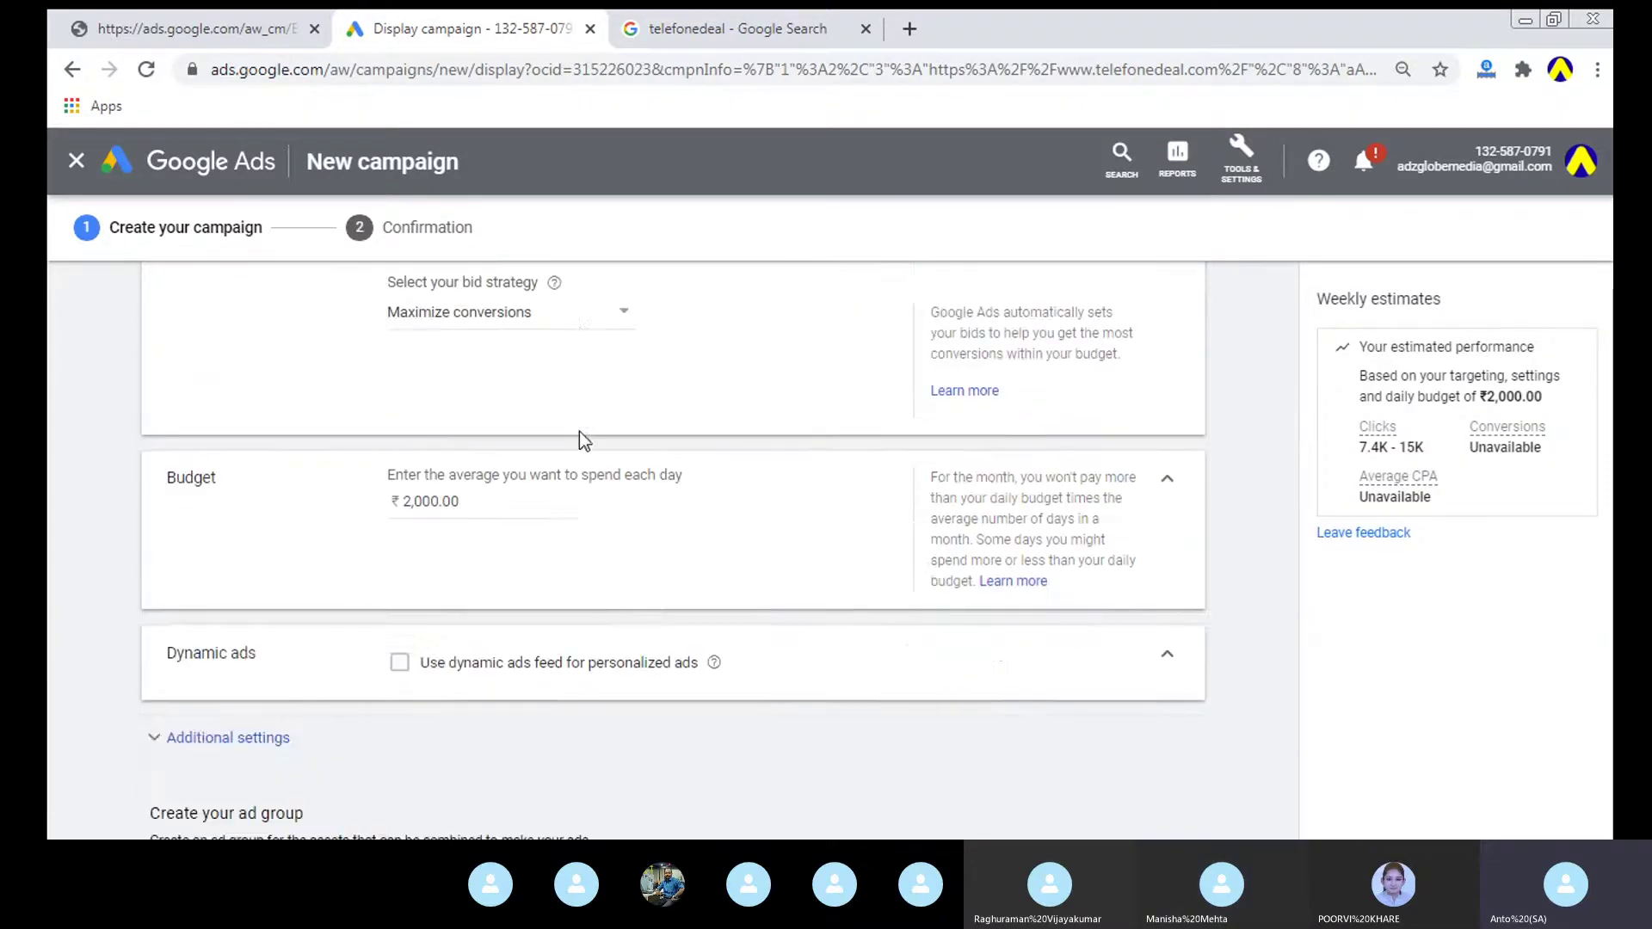
pyautogui.scroll(1, 581, 431)
pyautogui.click(547, 348)
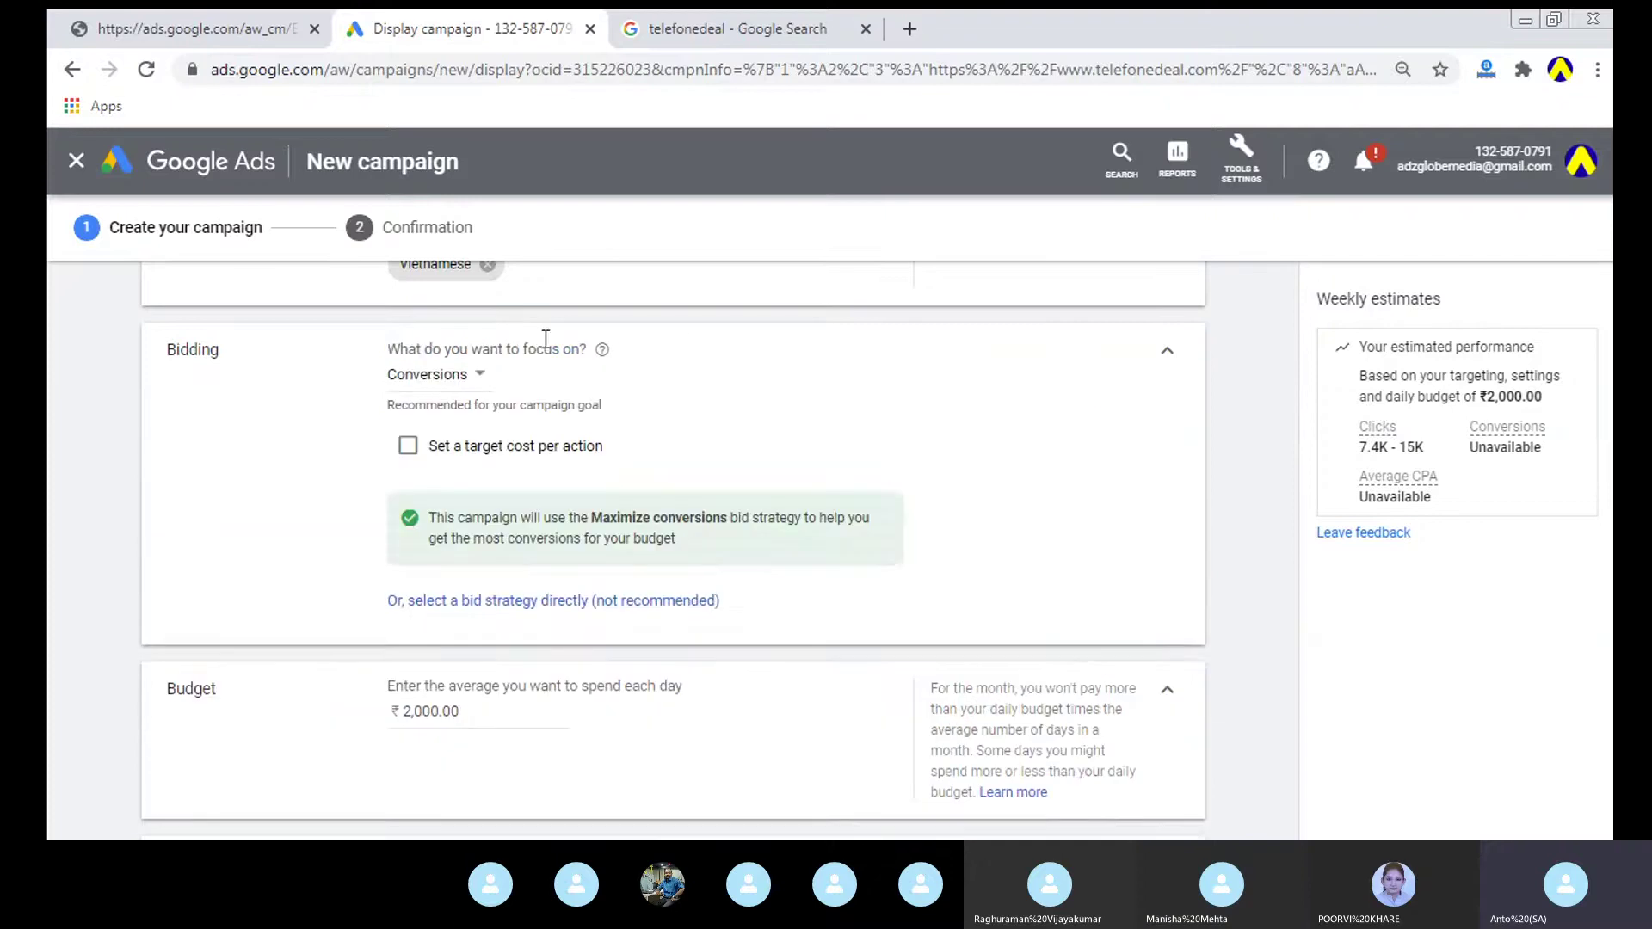
pyautogui.scroll(-1, 559, 413)
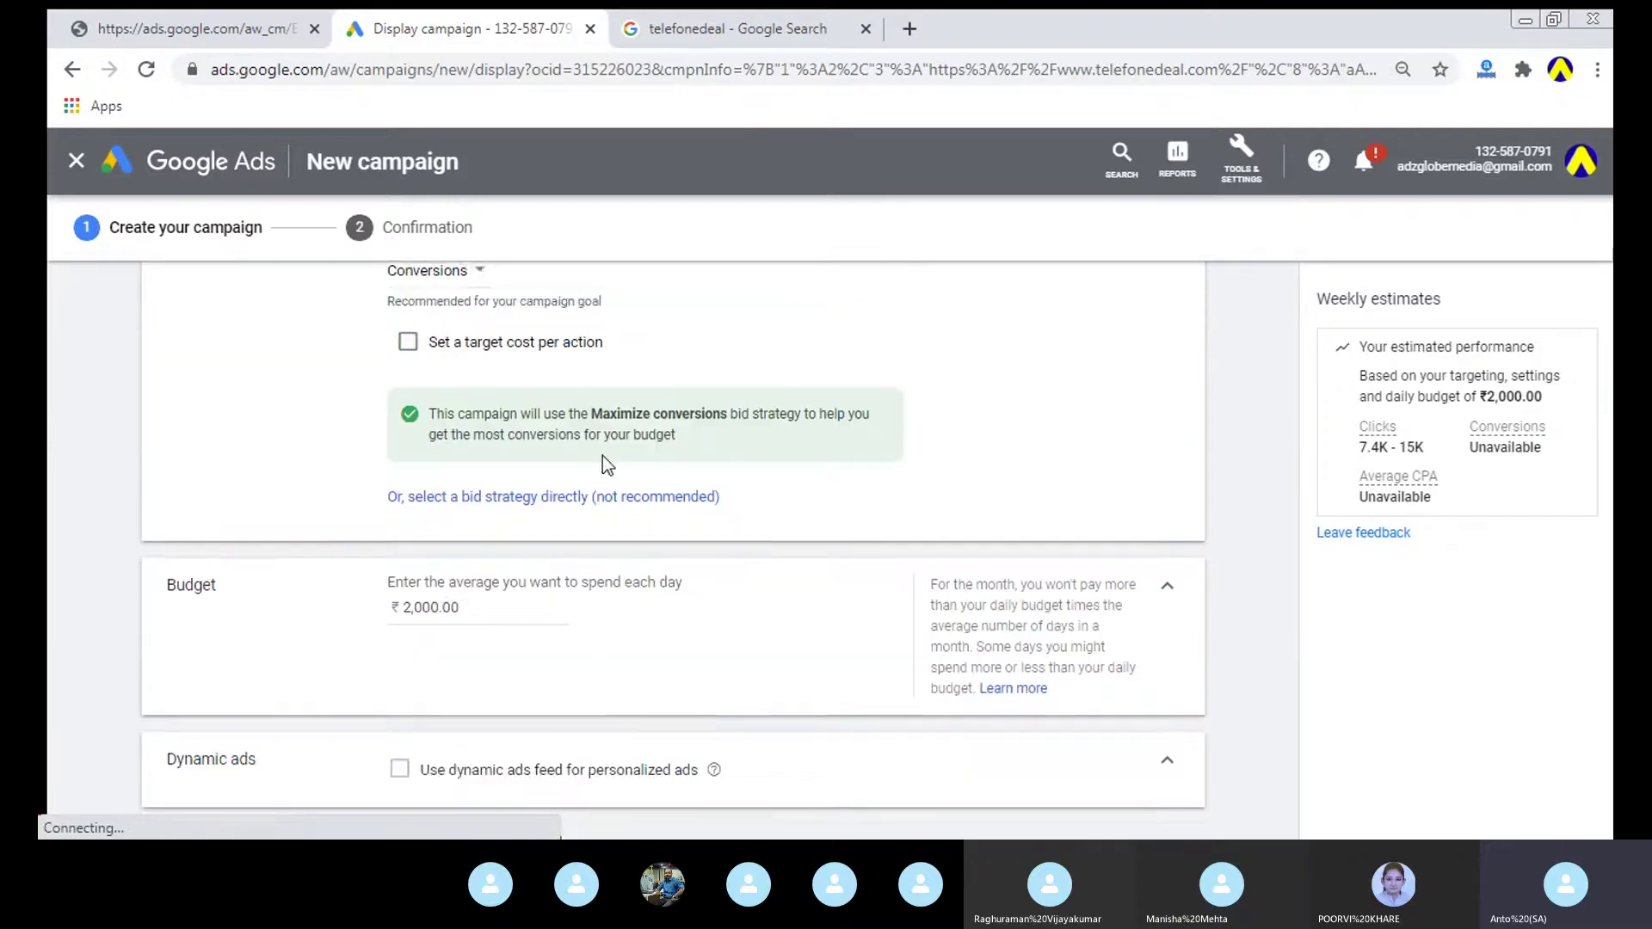
pyautogui.click(561, 491)
# Step: Set the campaign's average daily budget to ₹5,000
pyautogui.scroll(-1, 641, 469)
pyautogui.scroll(-2, 647, 465)
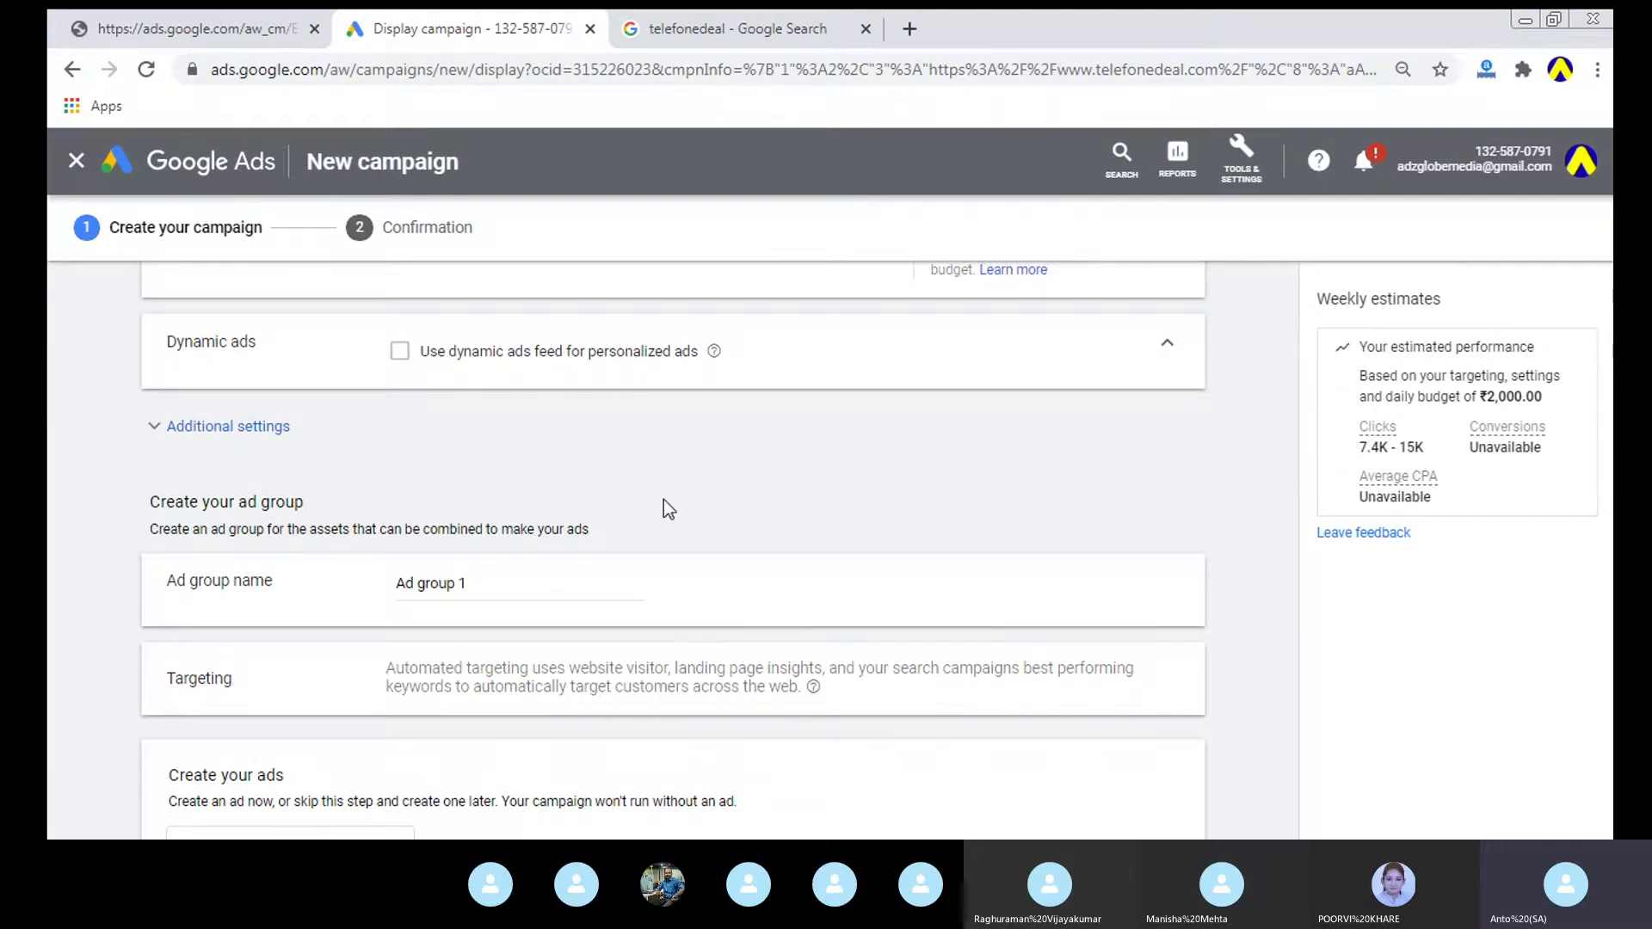
pyautogui.scroll(2, 555, 527)
pyautogui.write('5000')
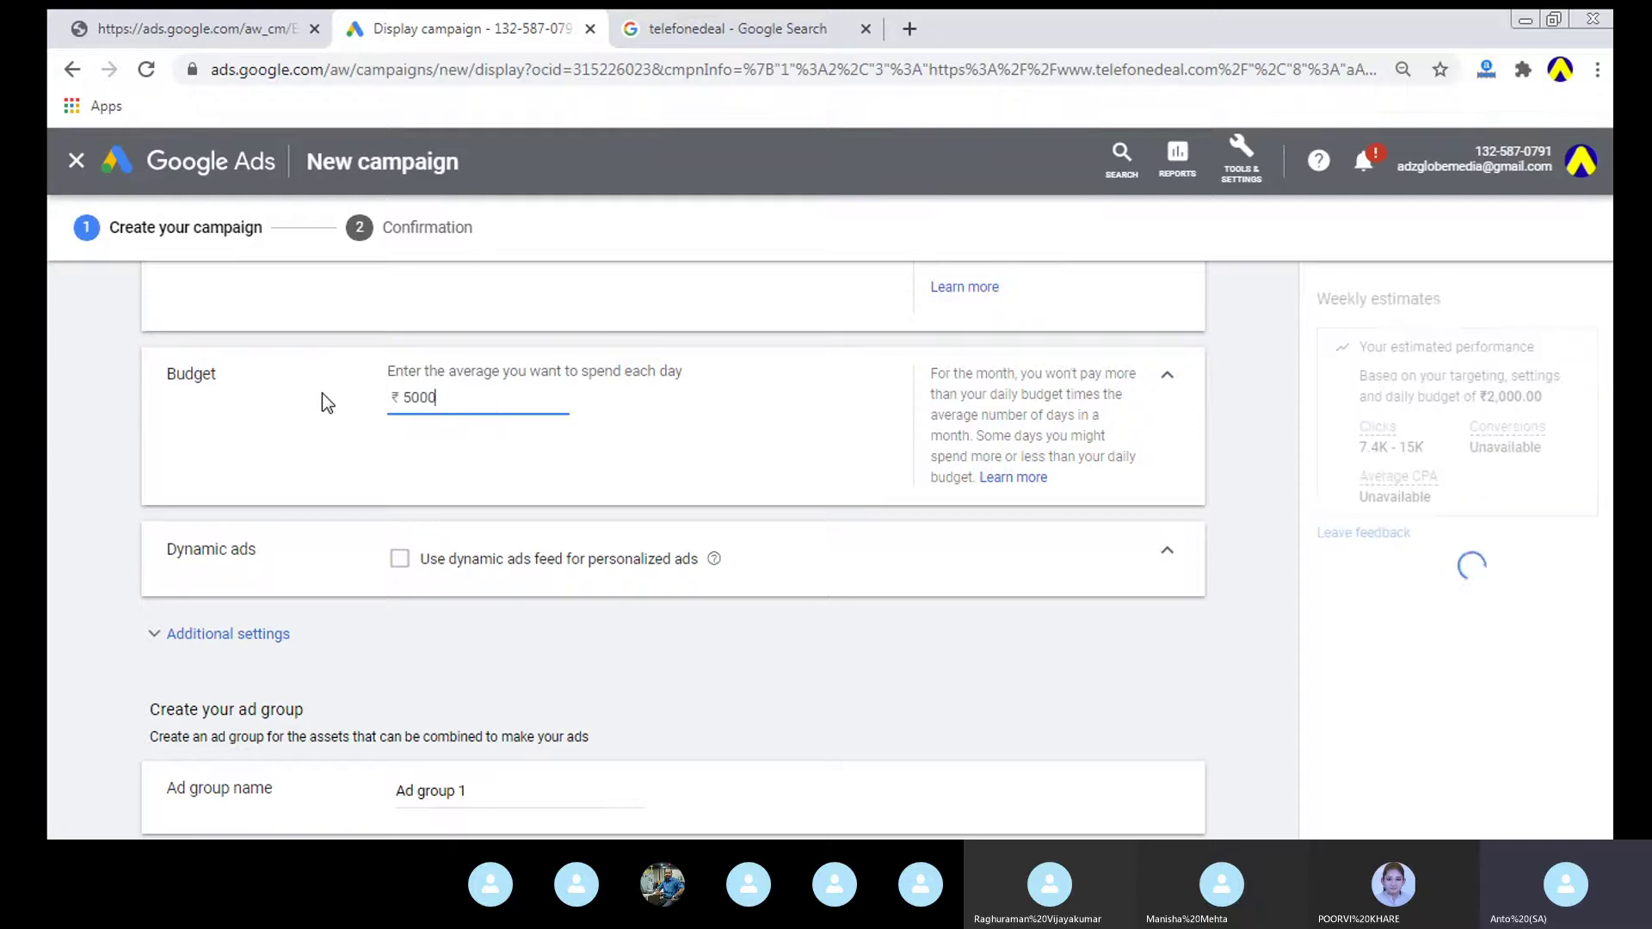
pyautogui.click(818, 458)
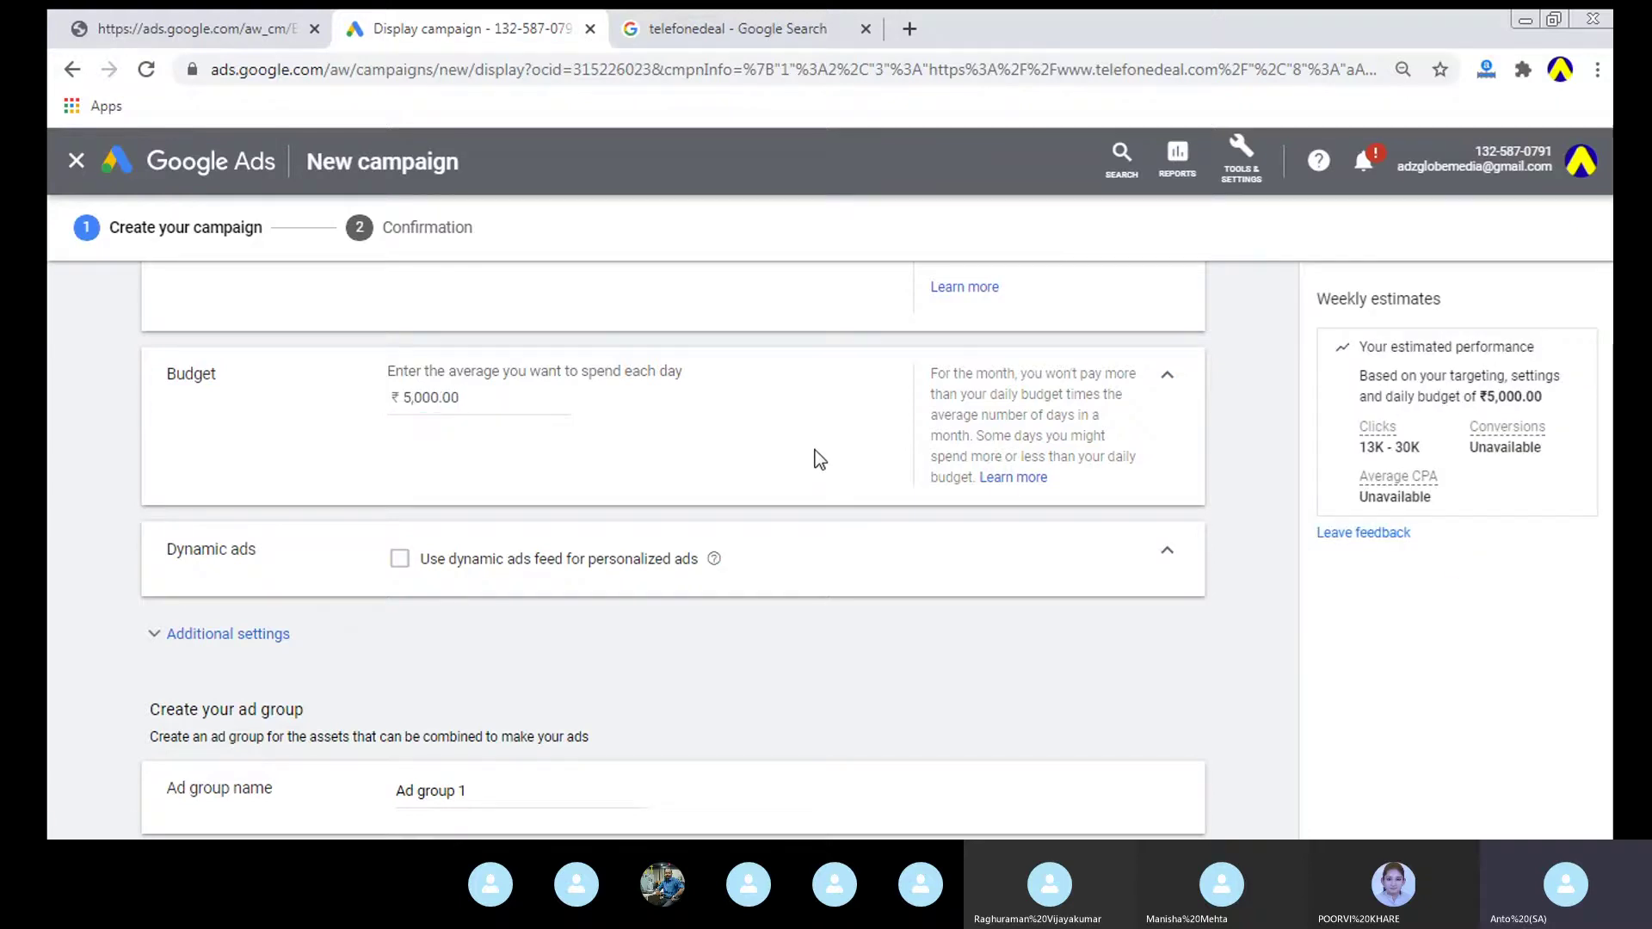
# Step: Examine the weekly clicks estimate, the available automated bid strategies and the campaign settings
pyautogui.click(1391, 439)
pyautogui.scroll(3, 822, 472)
pyautogui.click(521, 524)
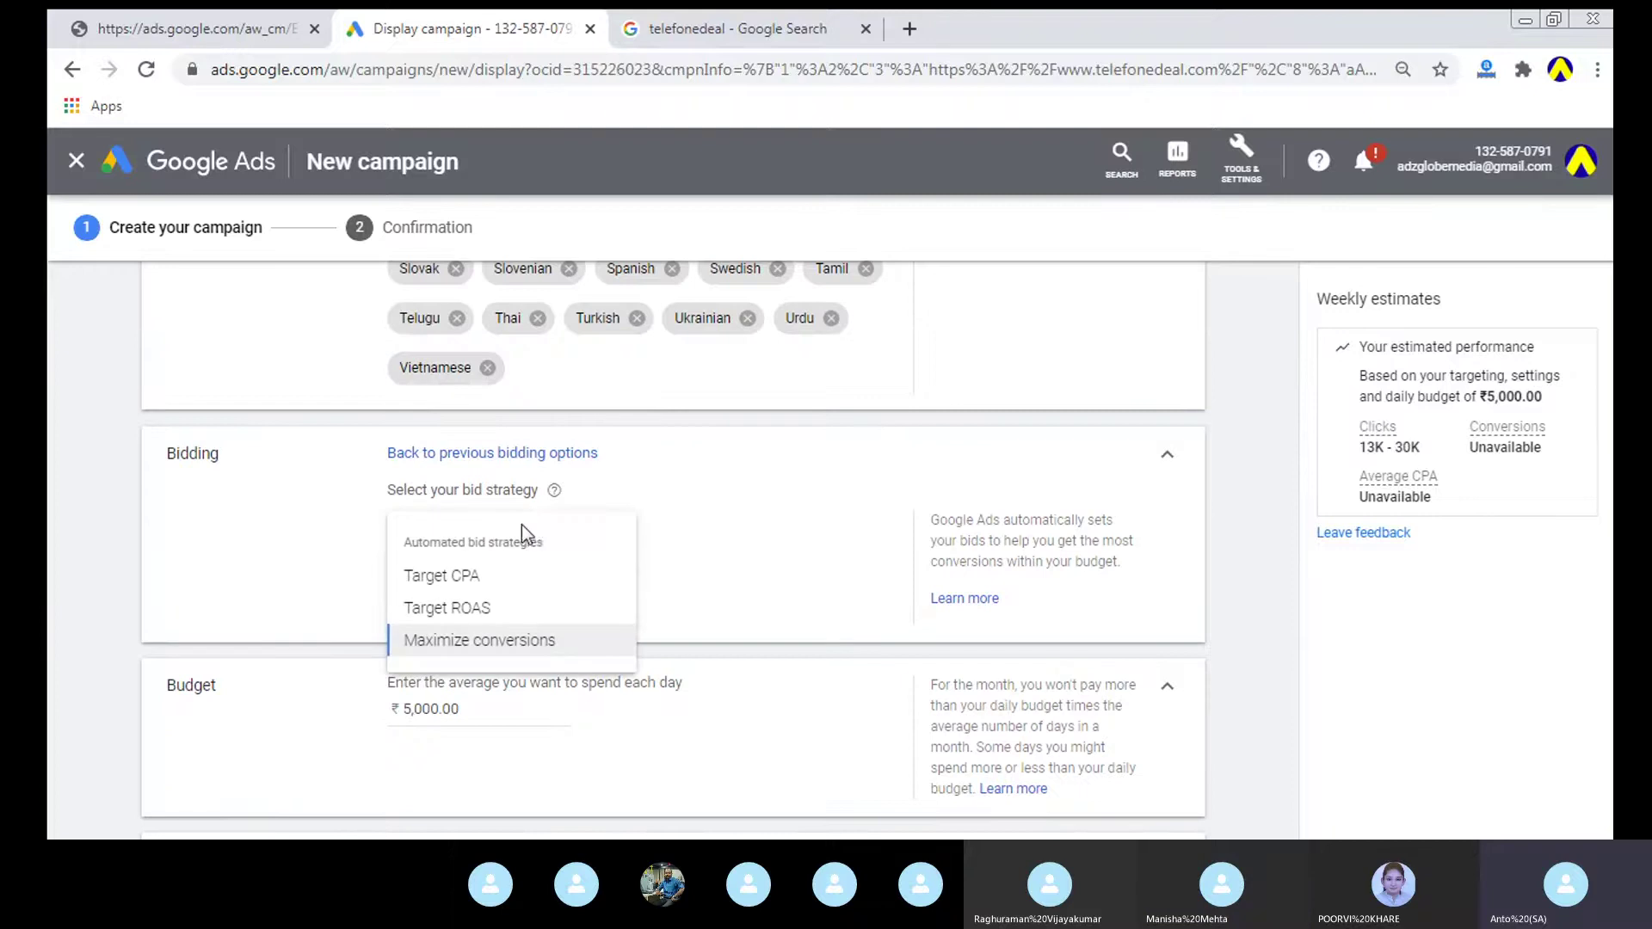
pyautogui.scroll(3, 757, 499)
pyautogui.scroll(-4, 752, 497)
pyautogui.scroll(7, 753, 498)
pyautogui.scroll(-10, 752, 498)
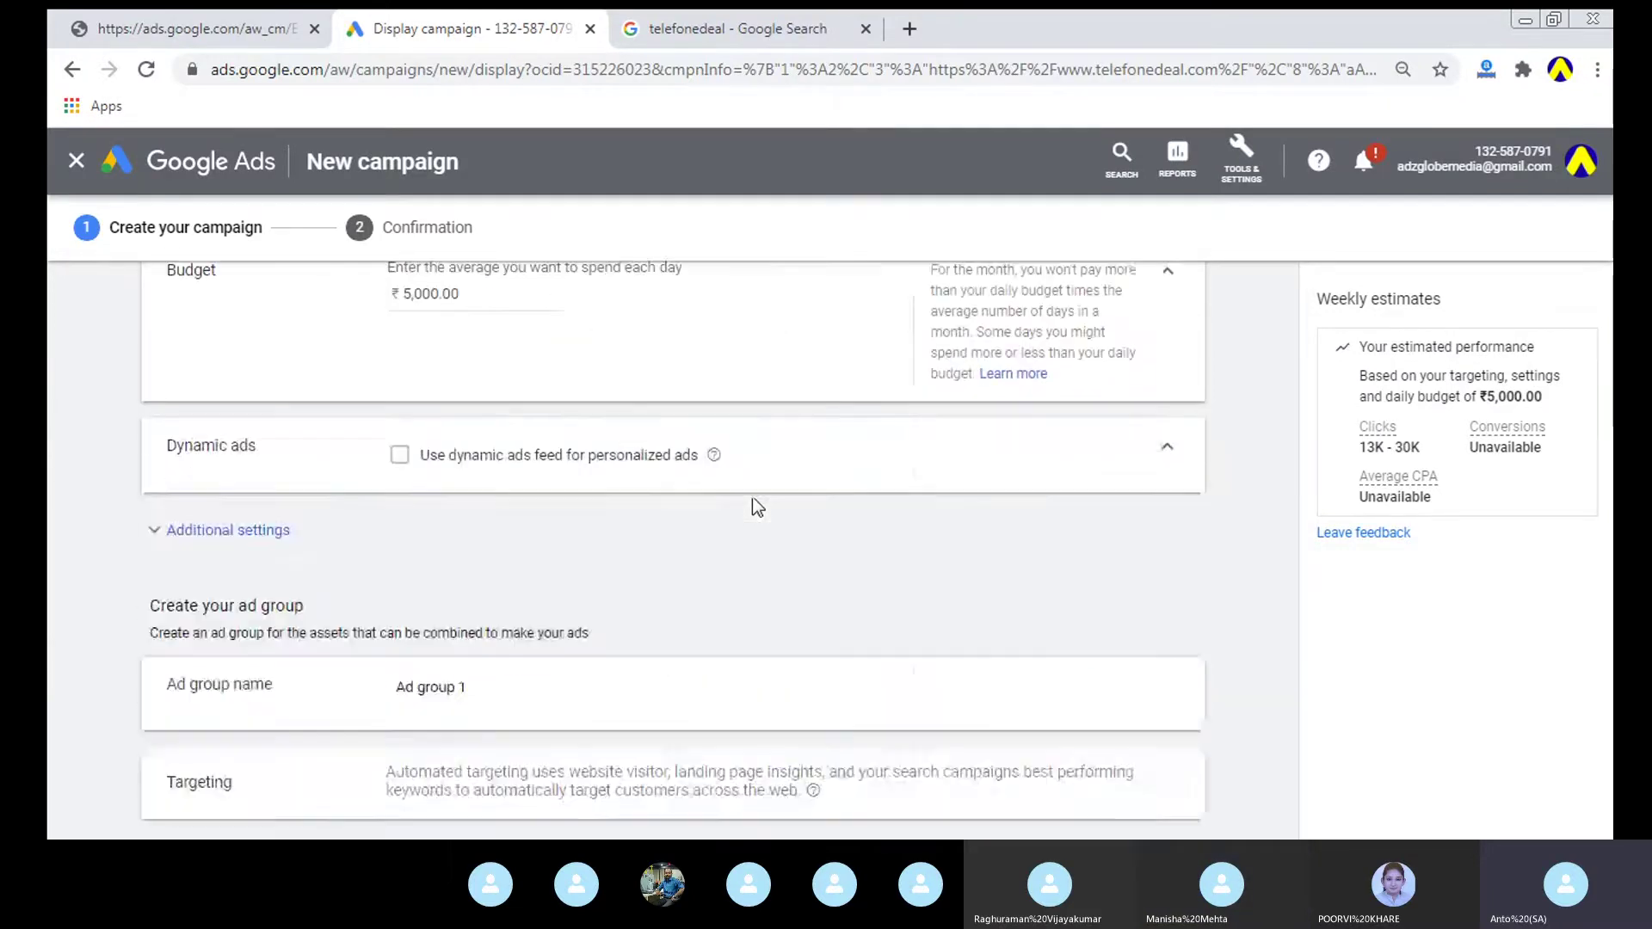
# Step: Rename the ad group as Demo-Banners Part
pyautogui.scroll(-6, 752, 500)
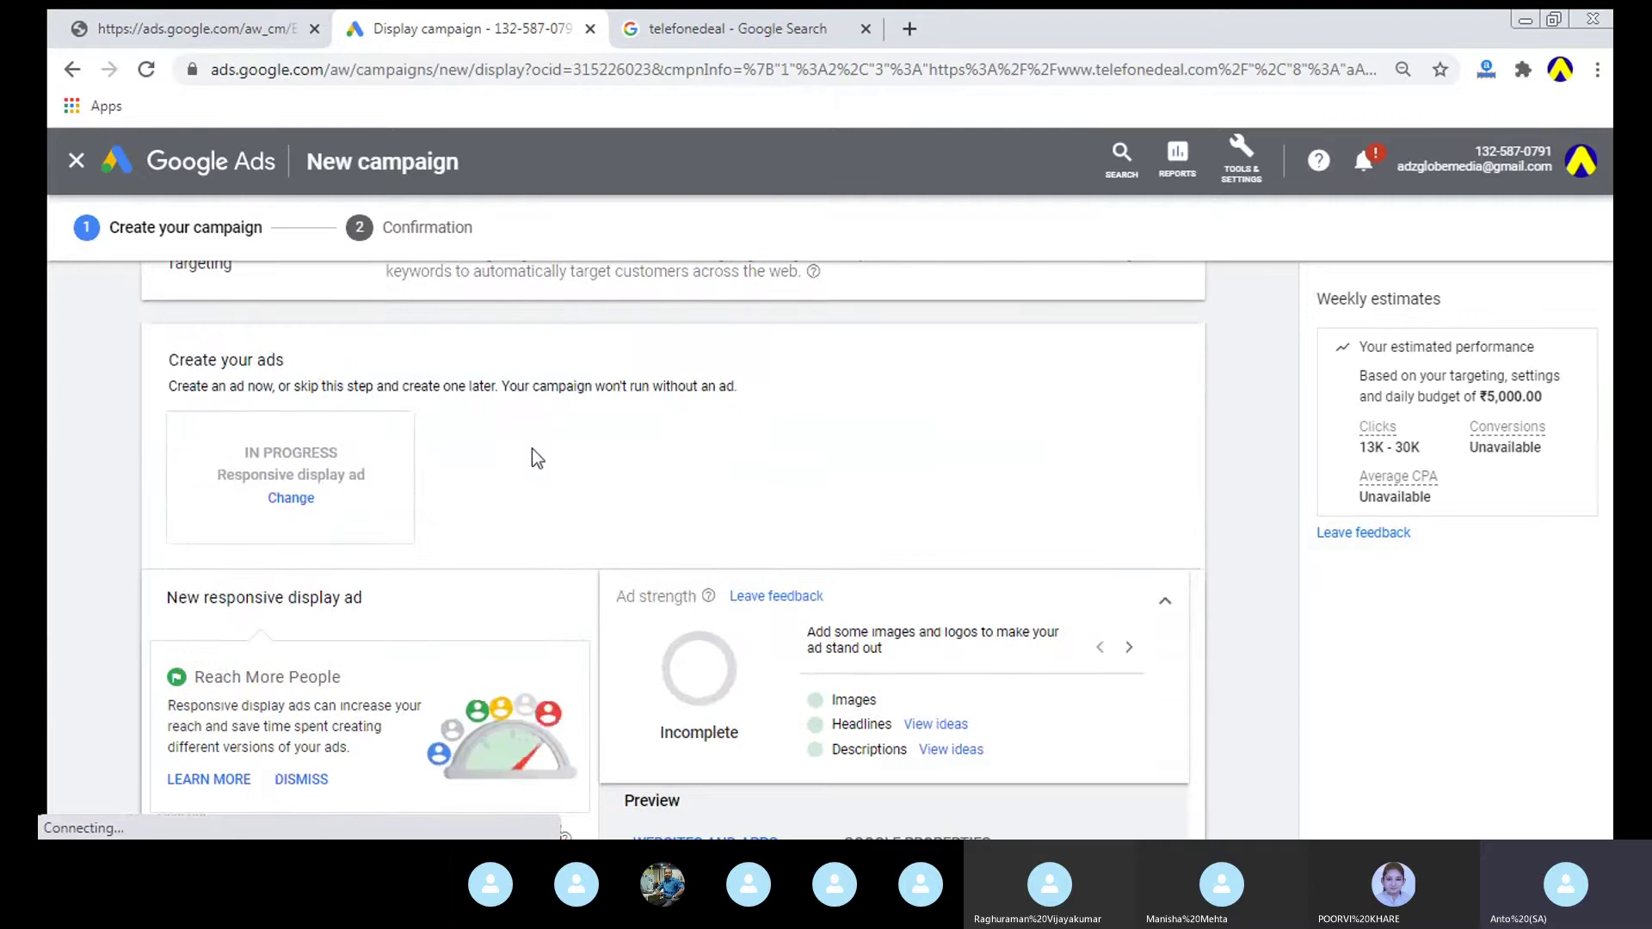
pyautogui.scroll(2, 532, 450)
pyautogui.moveTo(472, 376); pyautogui.dragTo(312, 372)
pyautogui.write('Demop')
pyautogui.press('BackSpace')
pyautogui.write('-Banners Part')
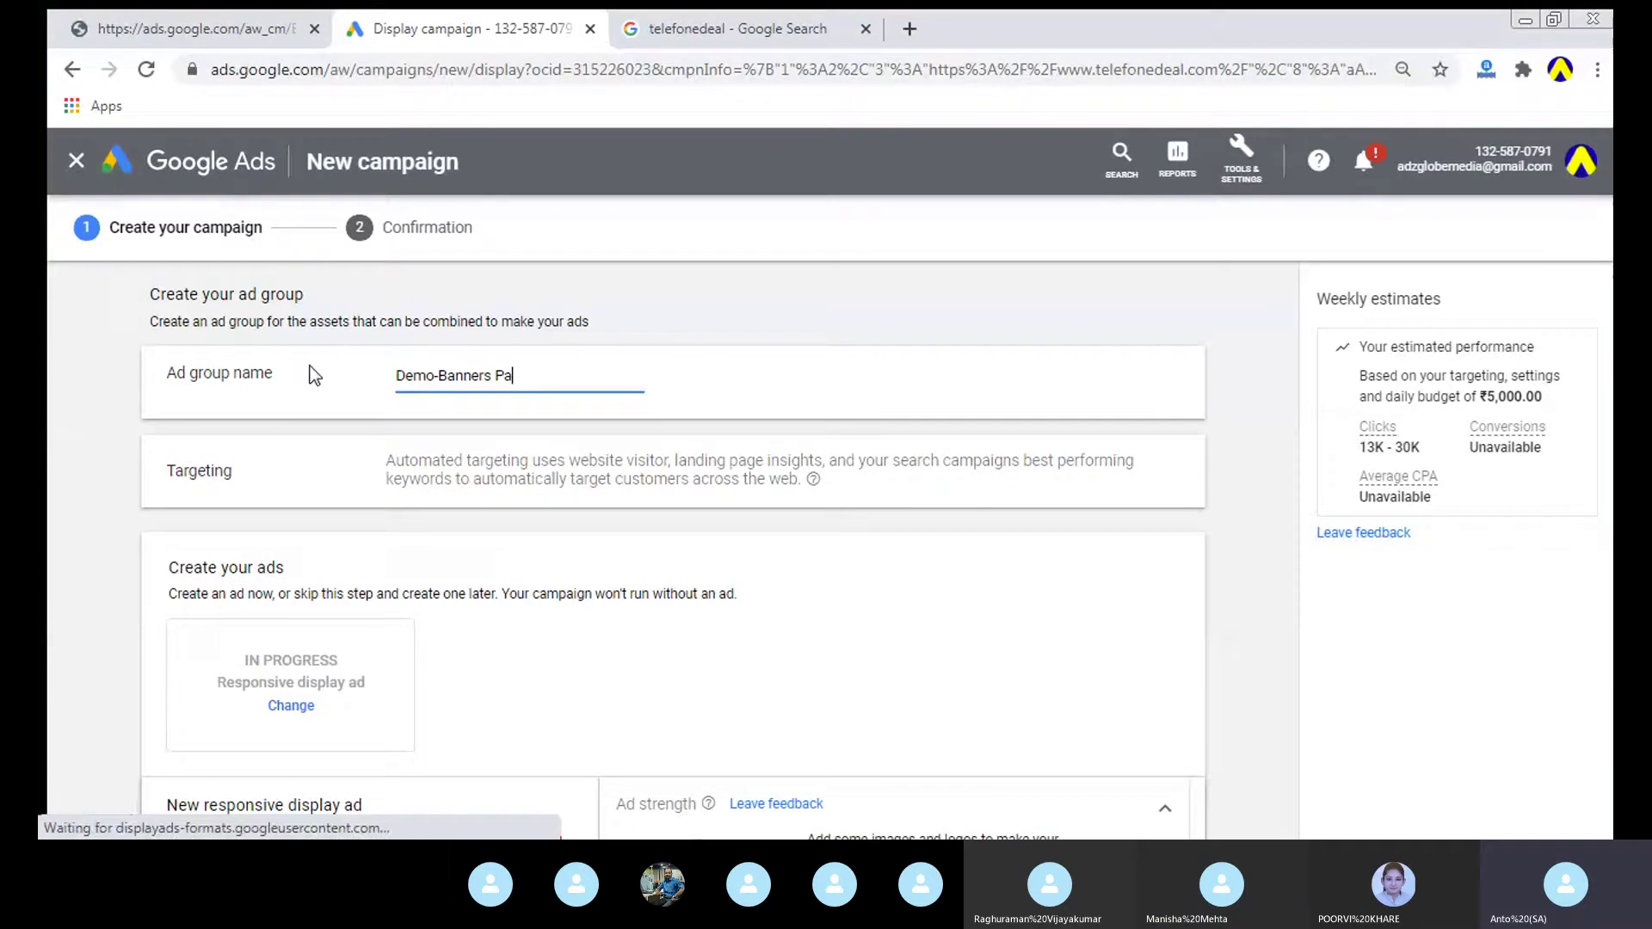
pyautogui.click(700, 358)
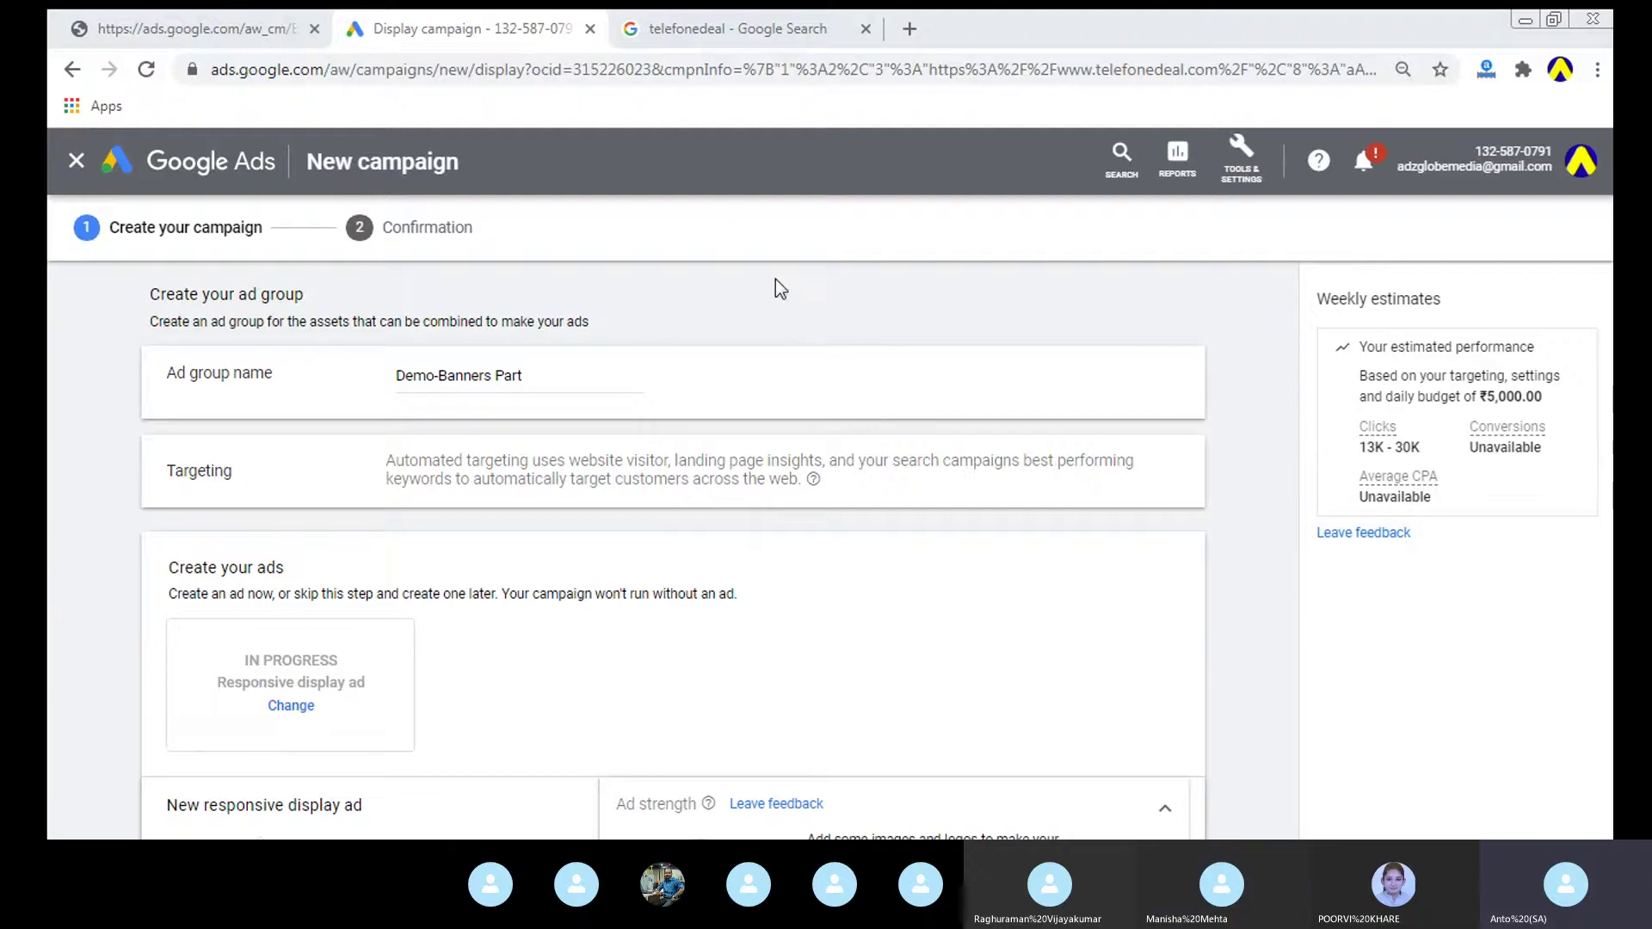
# Step: Change the ad type in progress from a responsive display ad to Upload display ads
pyautogui.scroll(-2, 391, 533)
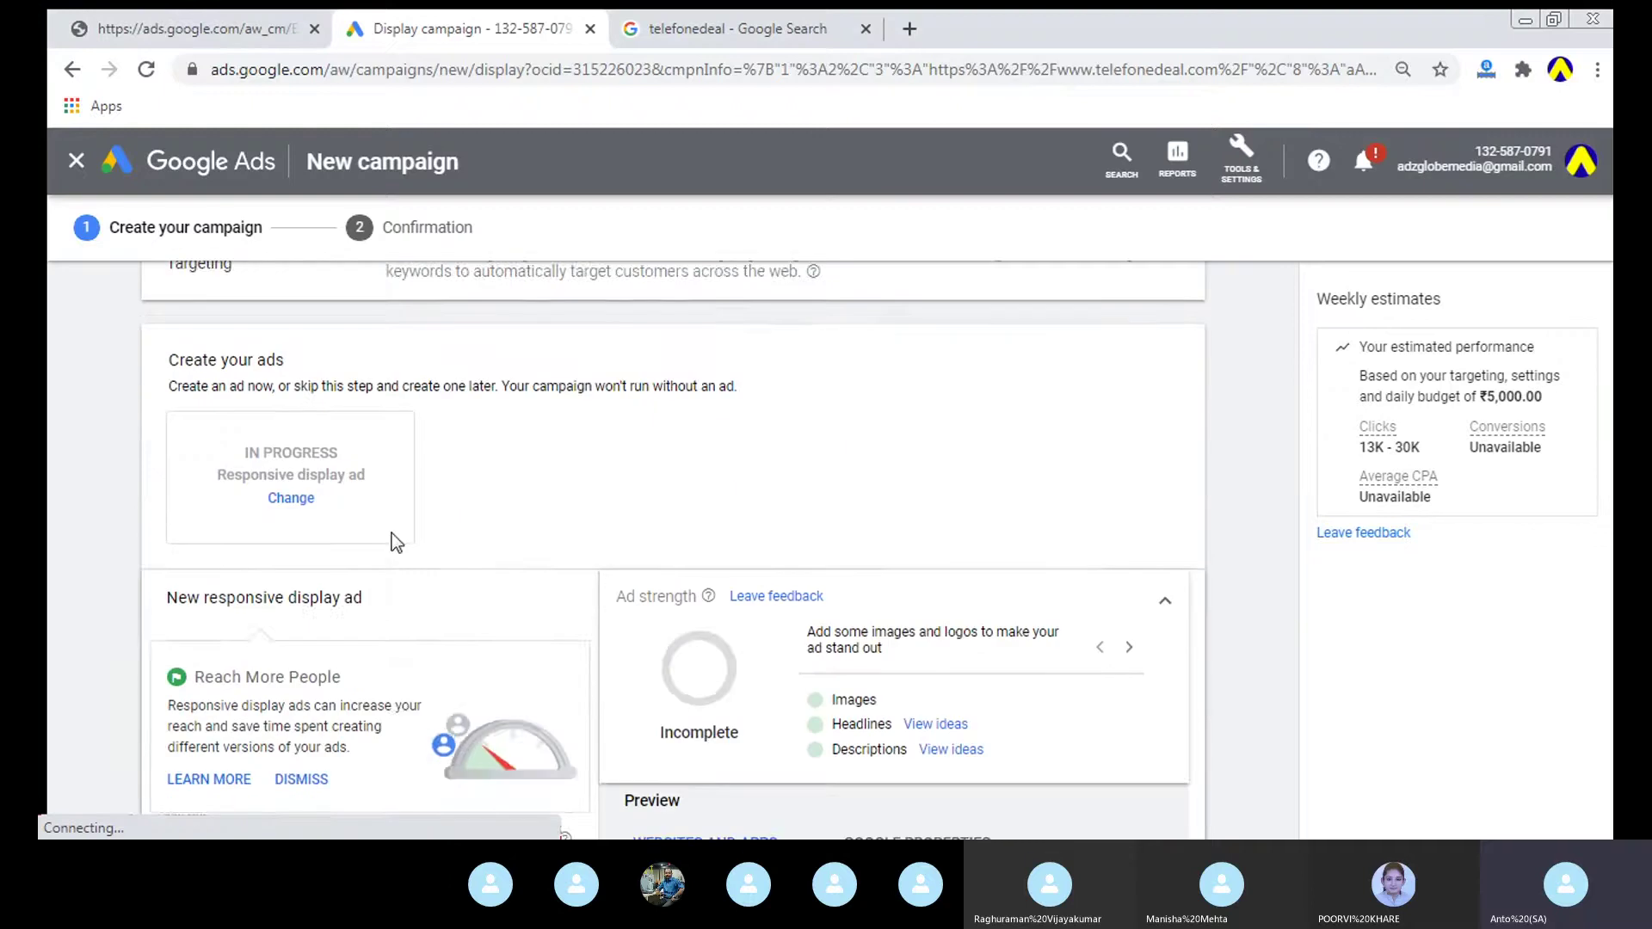
pyautogui.scroll(-2, 344, 486)
pyautogui.scroll(1, 317, 357)
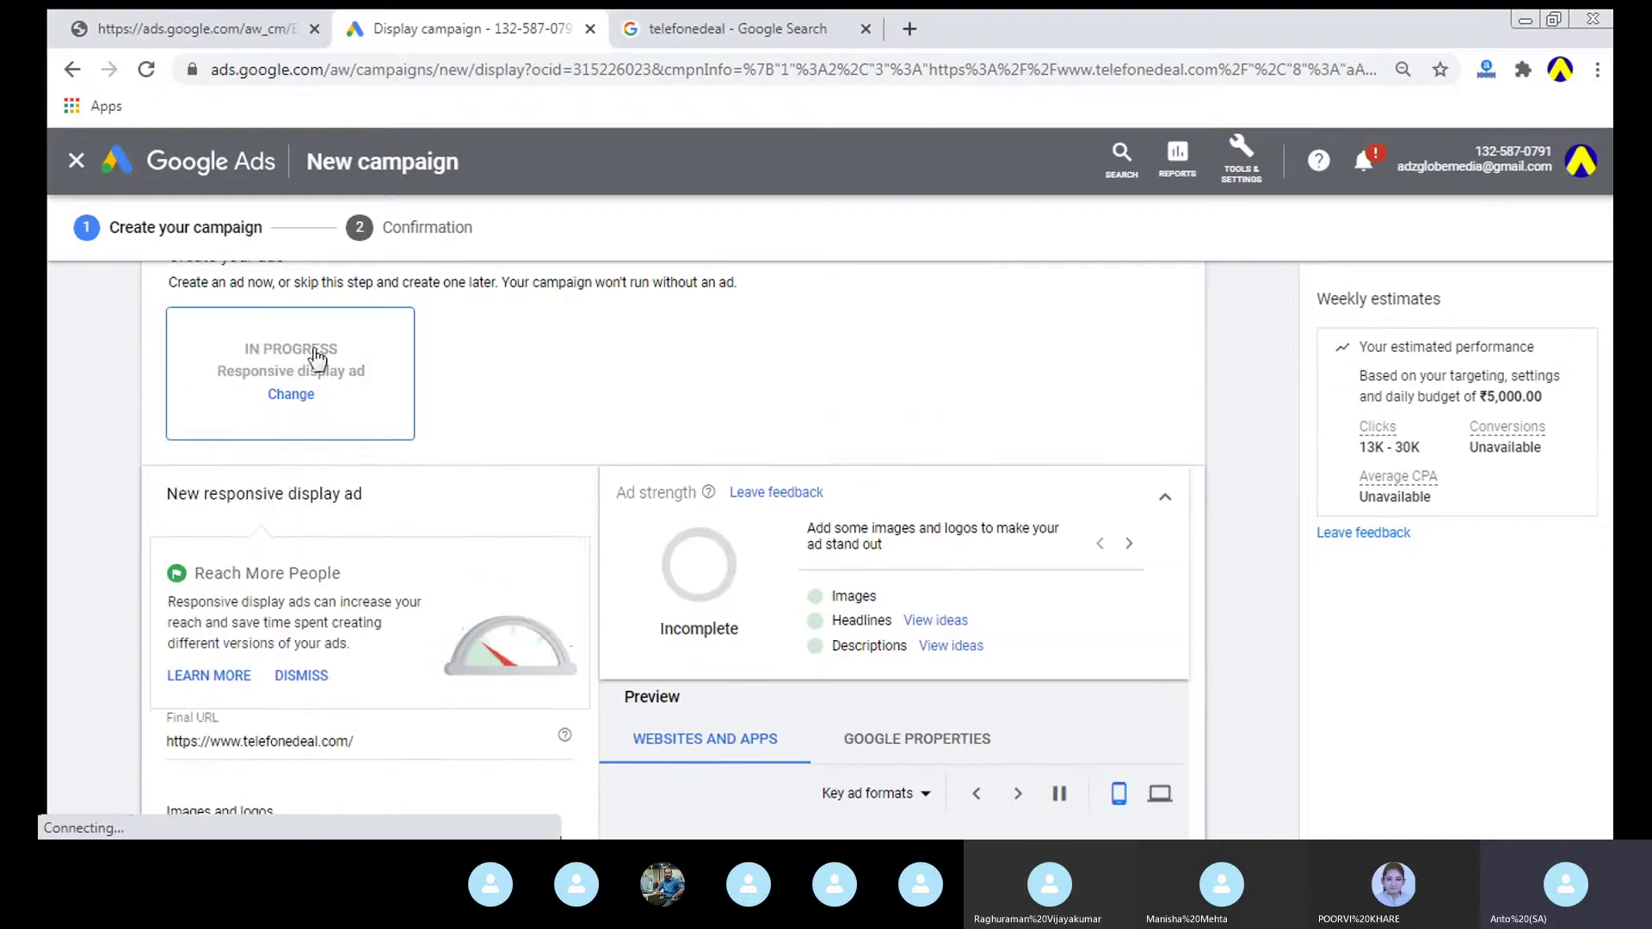
pyautogui.click(316, 358)
pyautogui.click(349, 428)
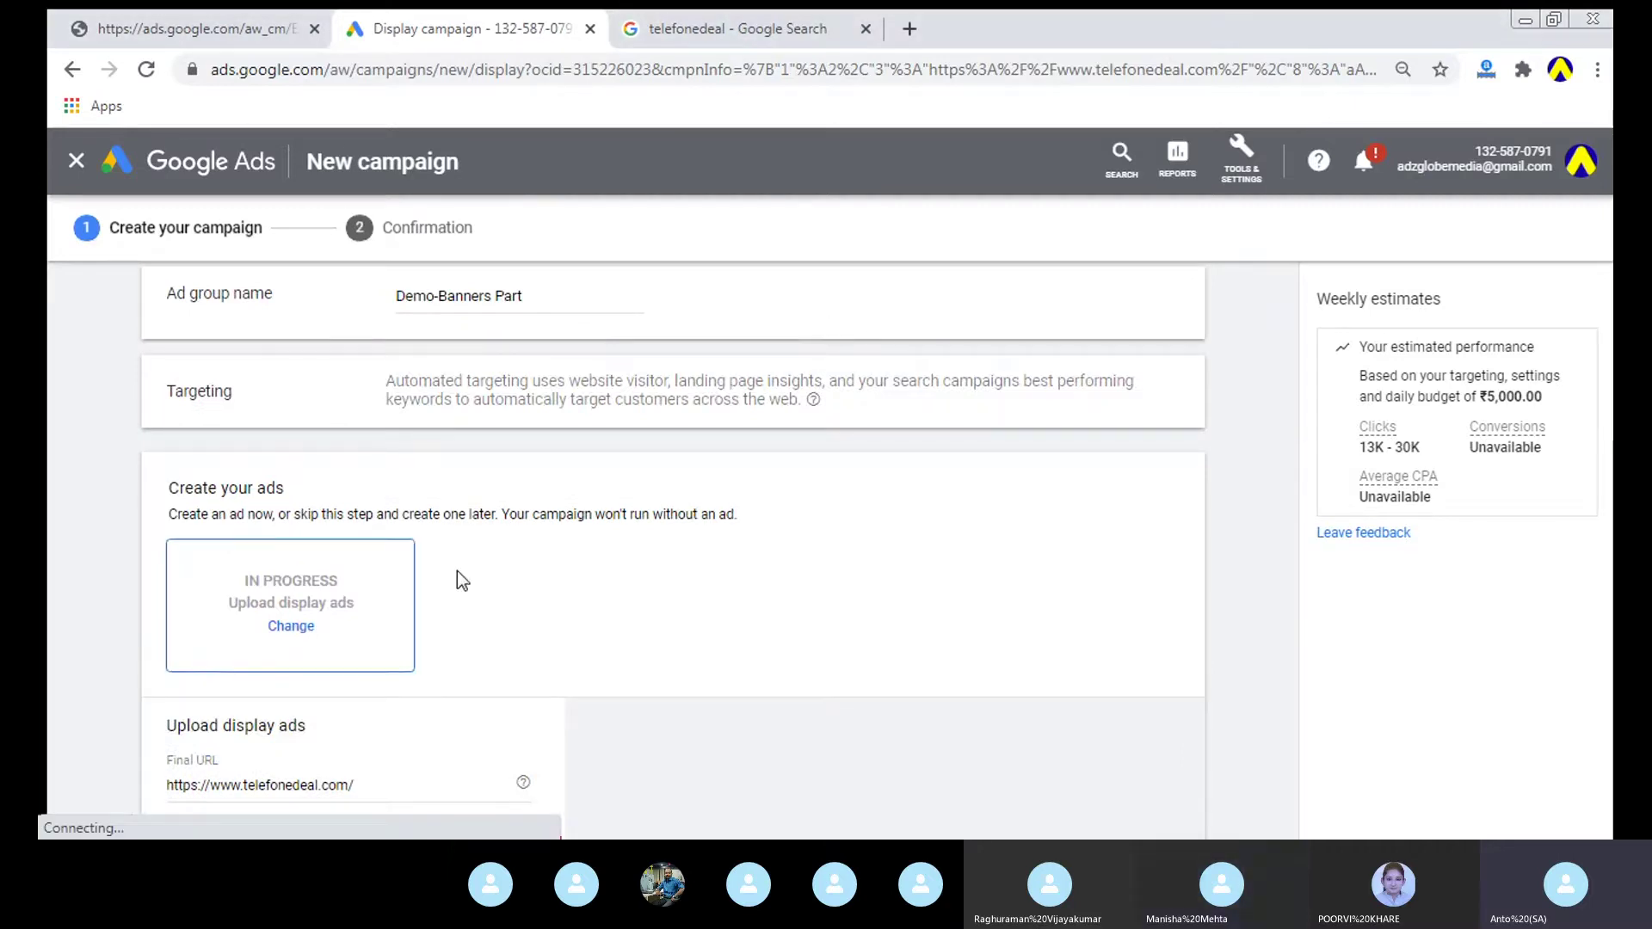
# Step: Start choosing display ad files to upload and go to the google ads folder inside Updated Promo.Banners
pyautogui.scroll(-1, 494, 559)
pyautogui.scroll(-4, 275, 538)
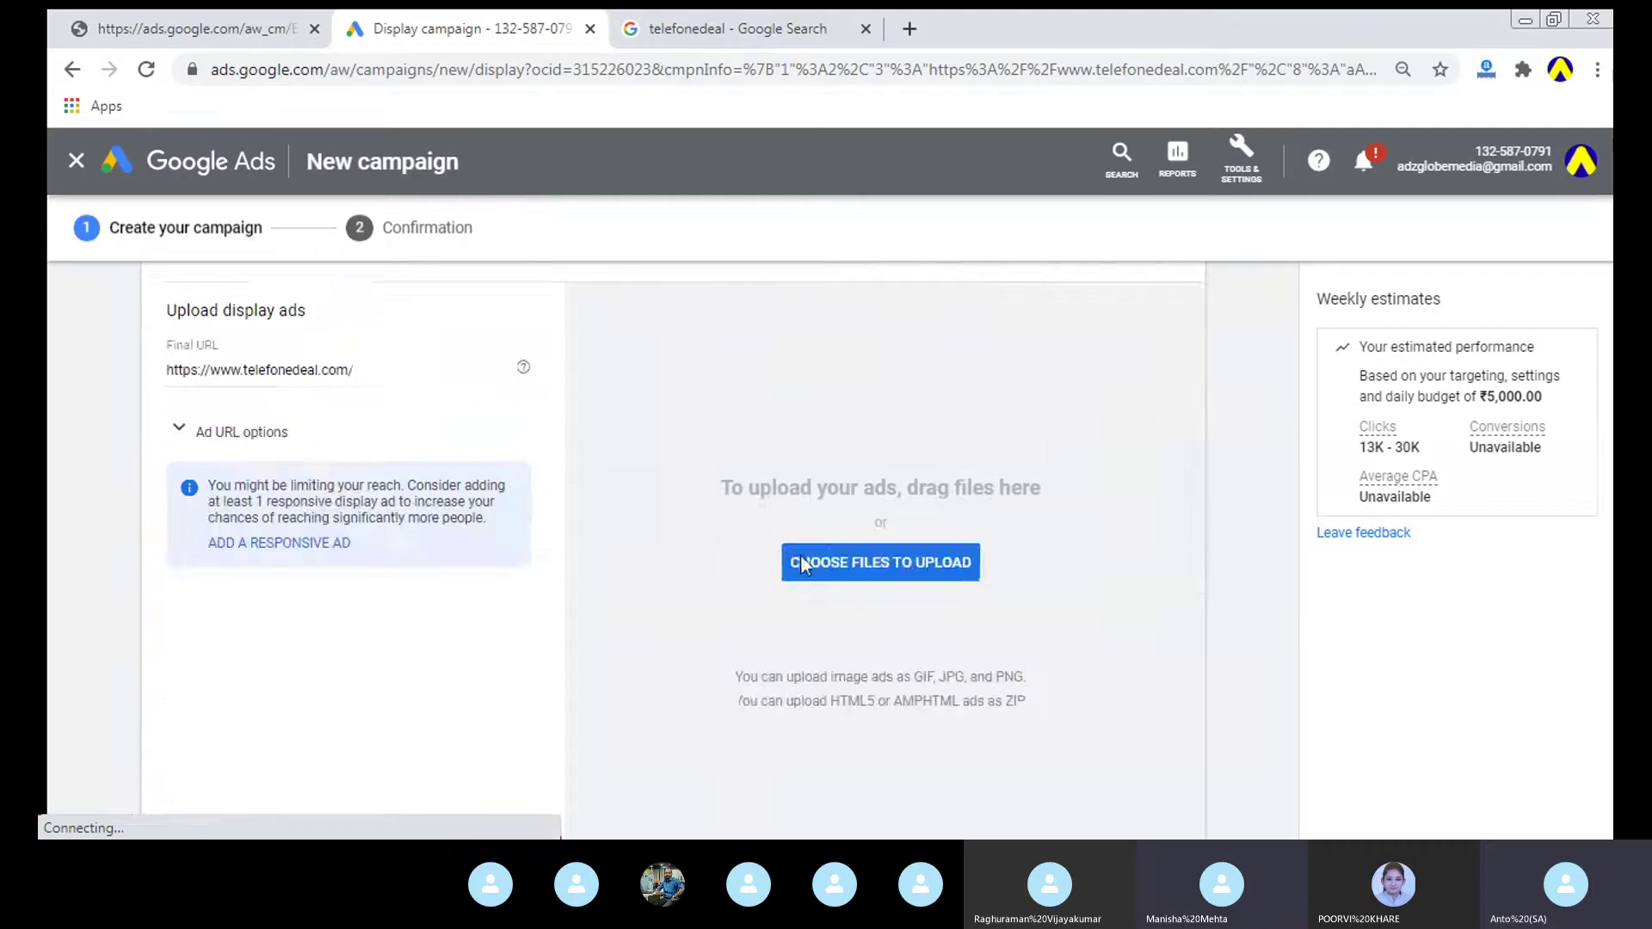
pyautogui.click(951, 555)
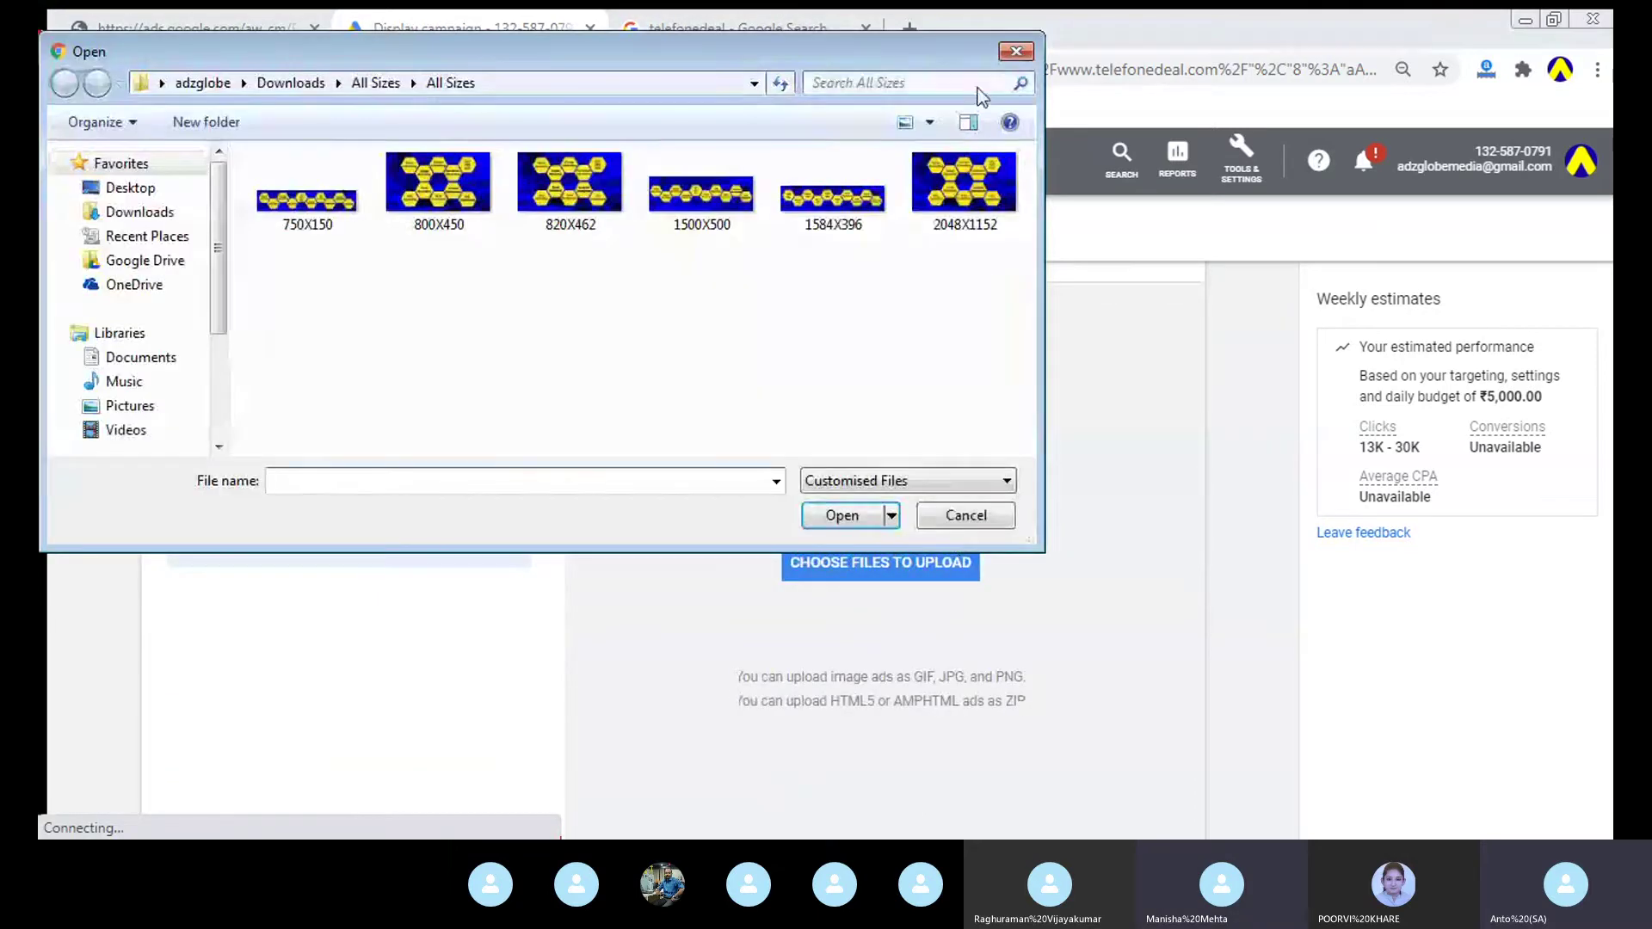
pyautogui.click(1016, 51)
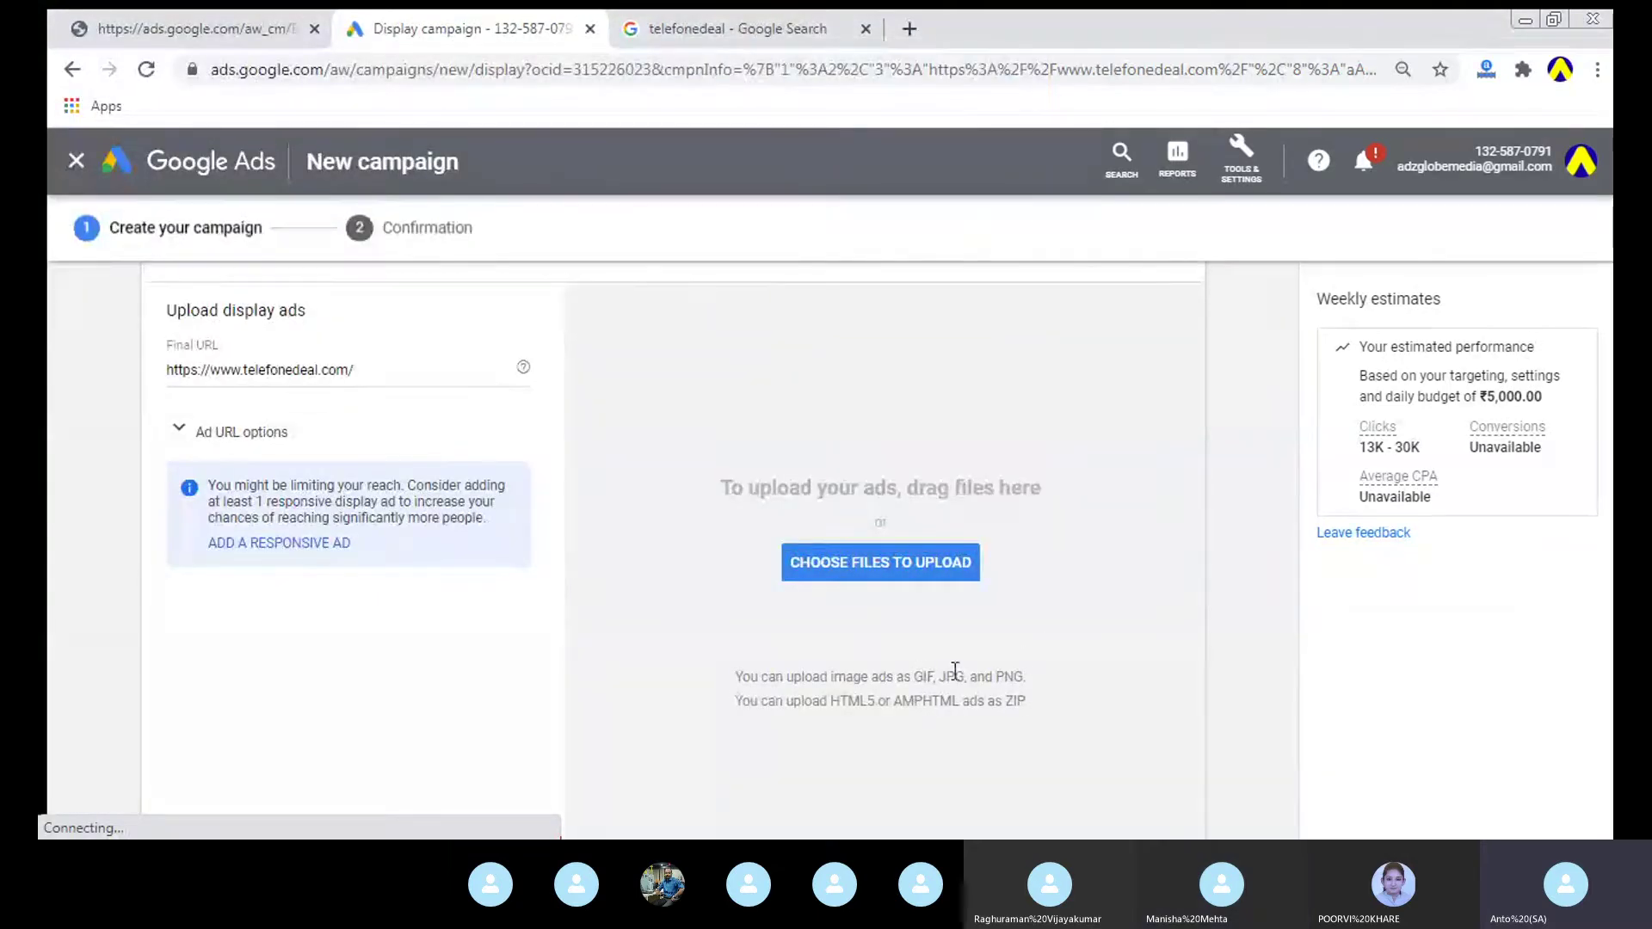
pyautogui.click(929, 553)
pyautogui.click(524, 82)
pyautogui.click(525, 84)
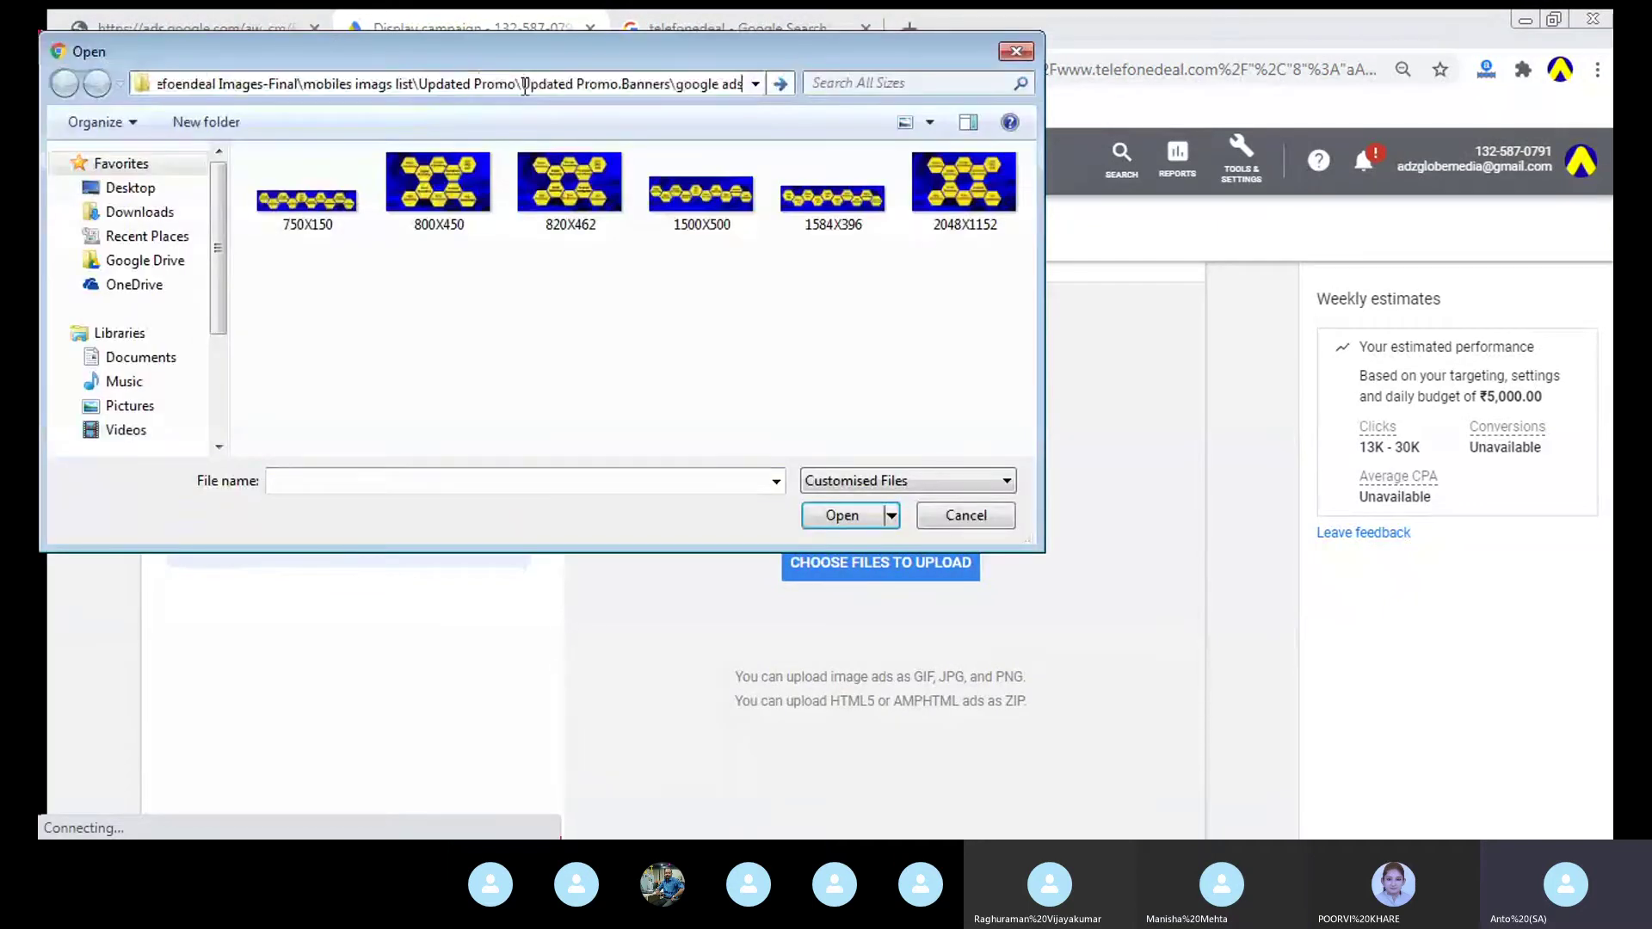
pyautogui.press('Return')
# Step: Select all banner images in the google ads folder and upload them as display ads
pyautogui.click(327, 203)
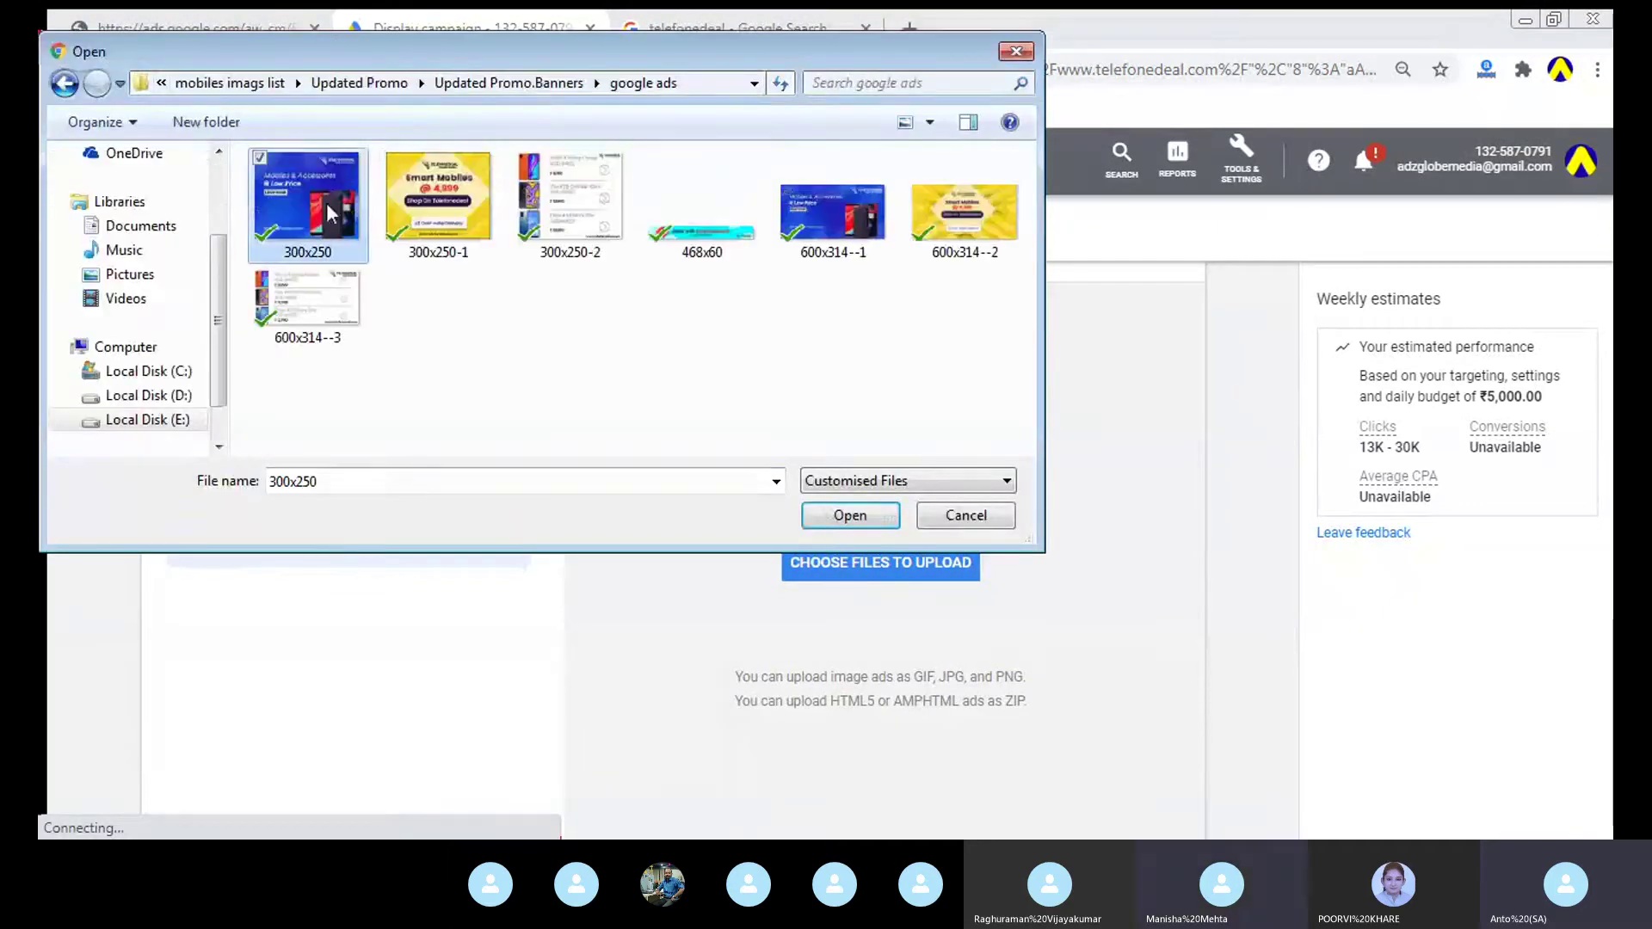
pyautogui.click(448, 207)
pyautogui.hotkey('ctrl', 'a')
pyautogui.click(850, 514)
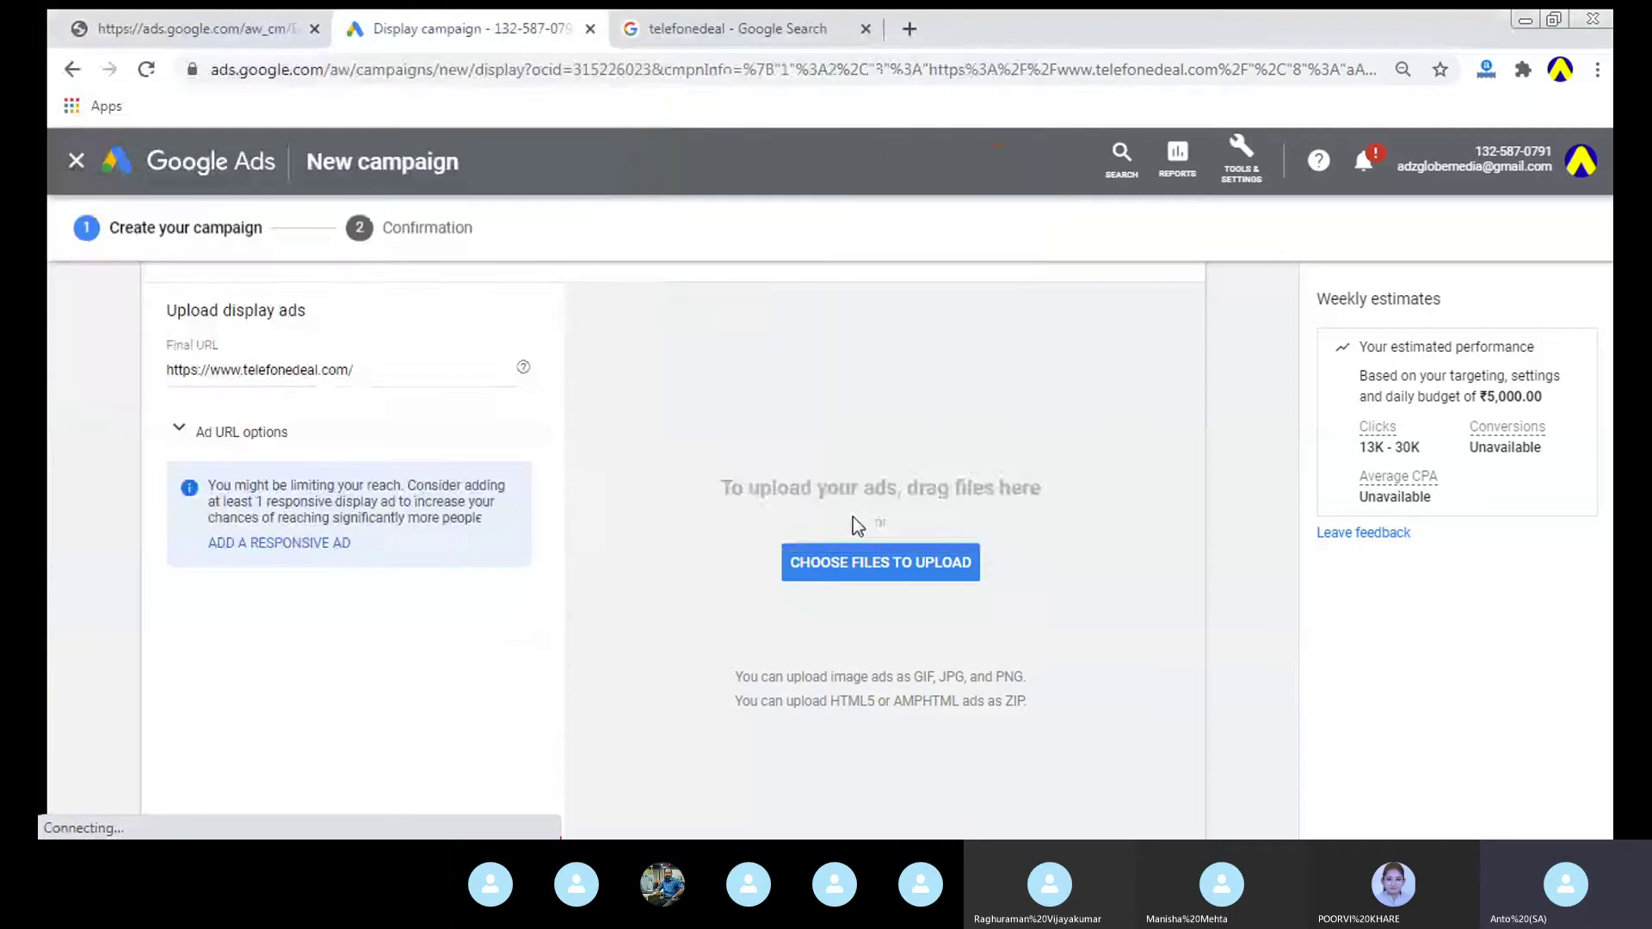
# Step: Look through the uploaded banner images in the display ads upload area
pyautogui.scroll(-1, 1026, 445)
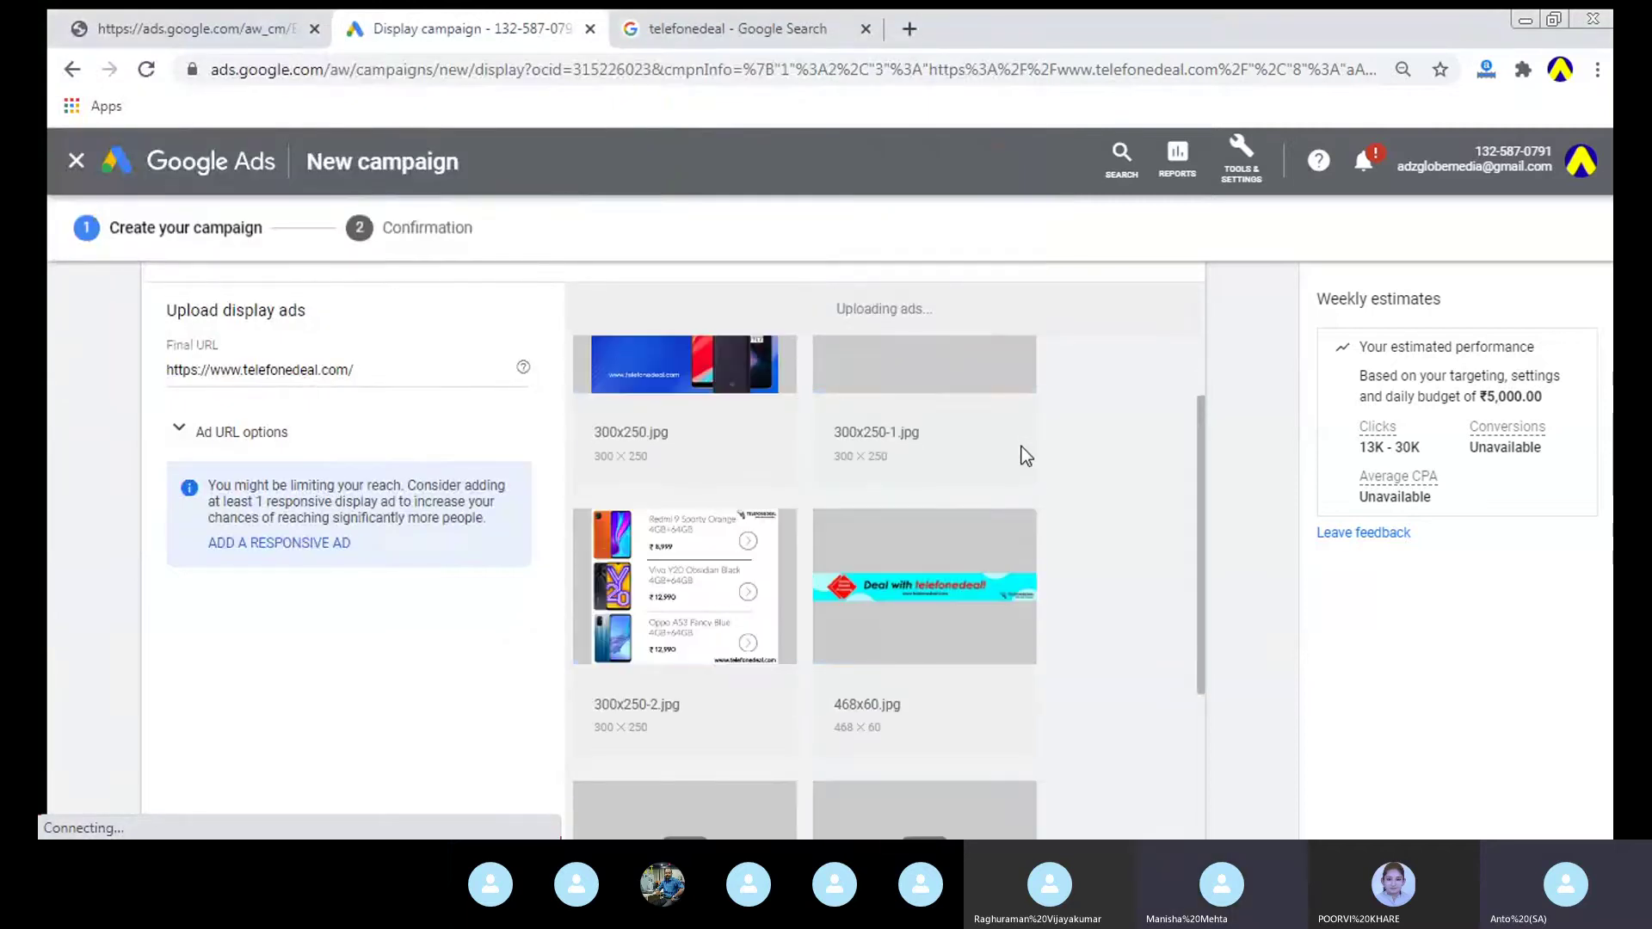
pyautogui.scroll(-5, 1021, 447)
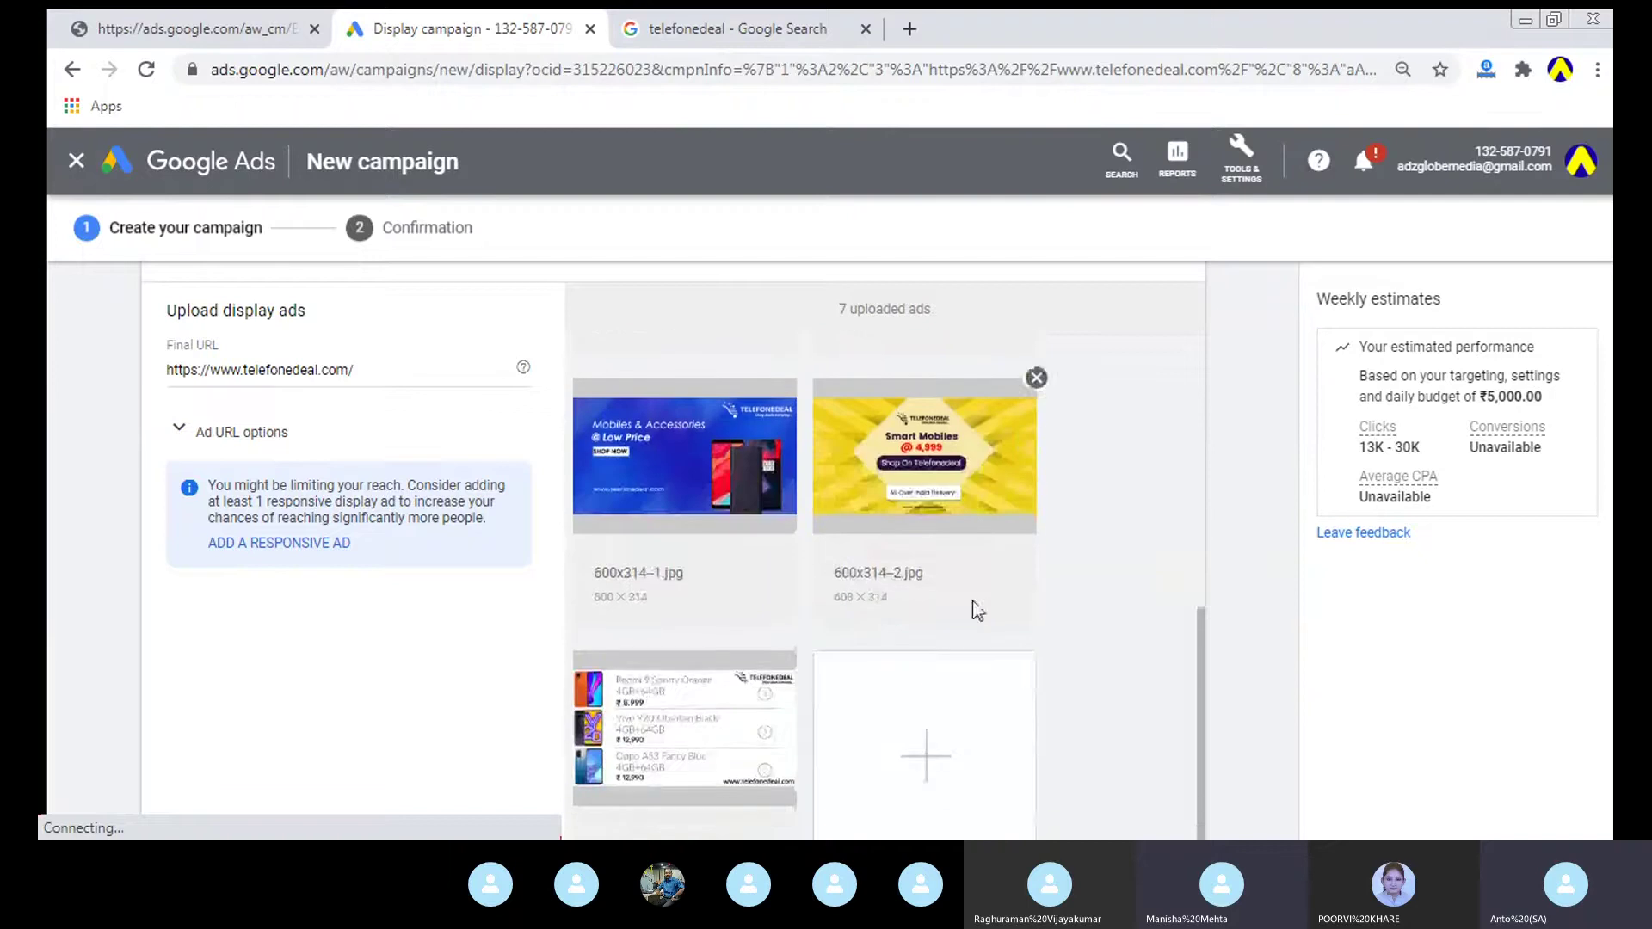
pyautogui.scroll(-3, 1015, 488)
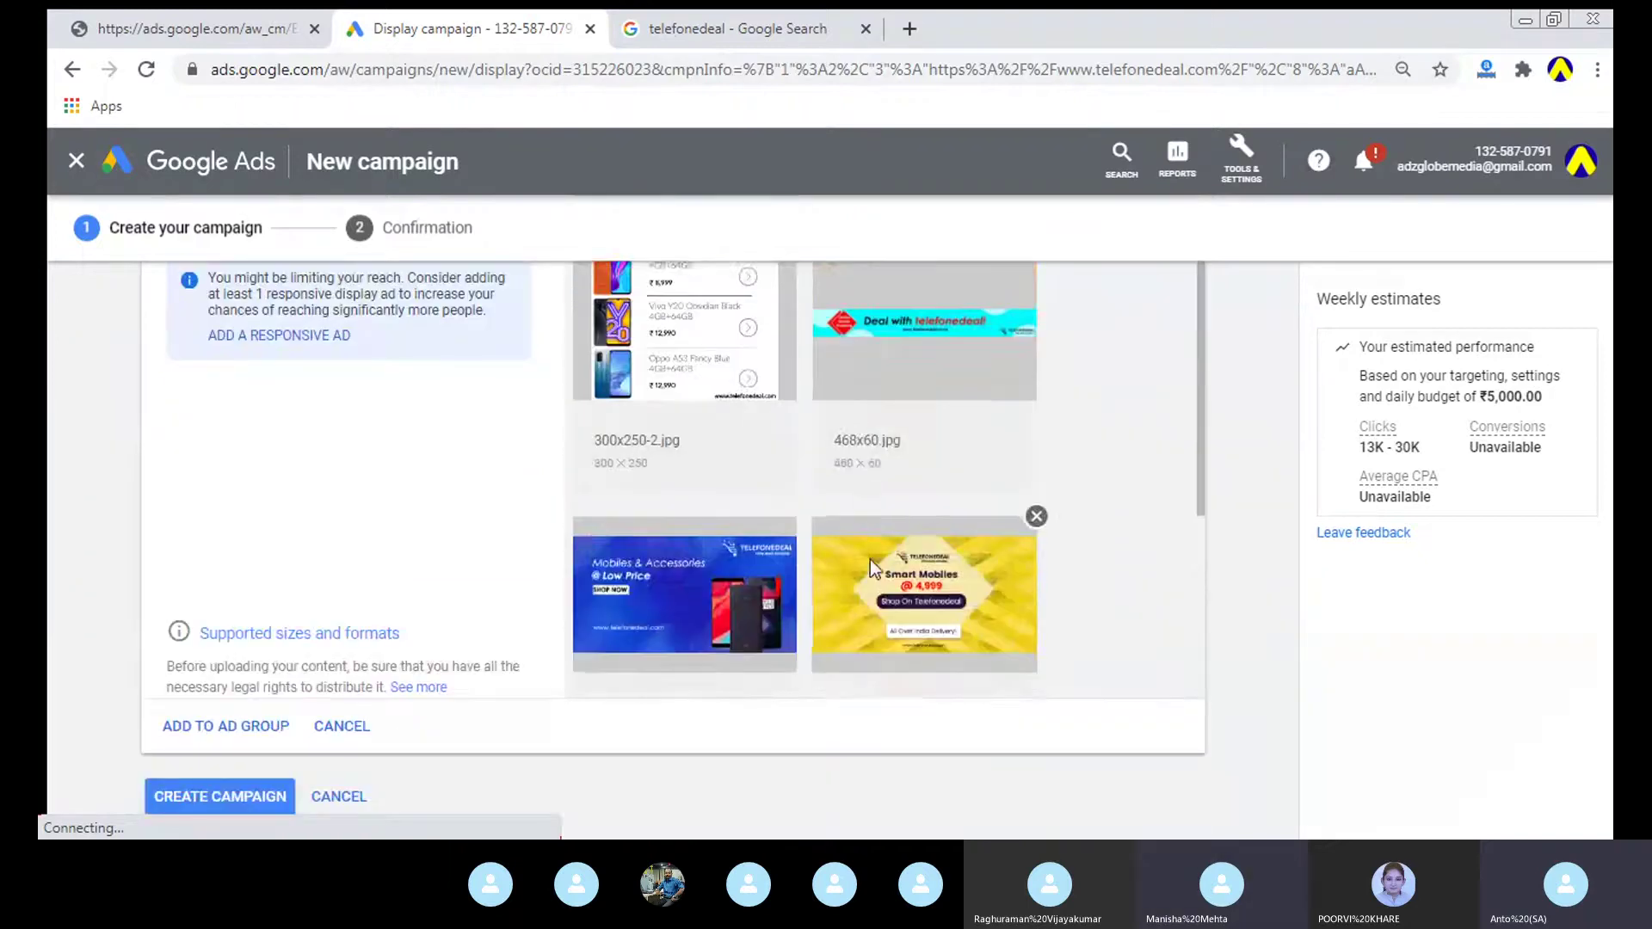
pyautogui.scroll(5, 737, 602)
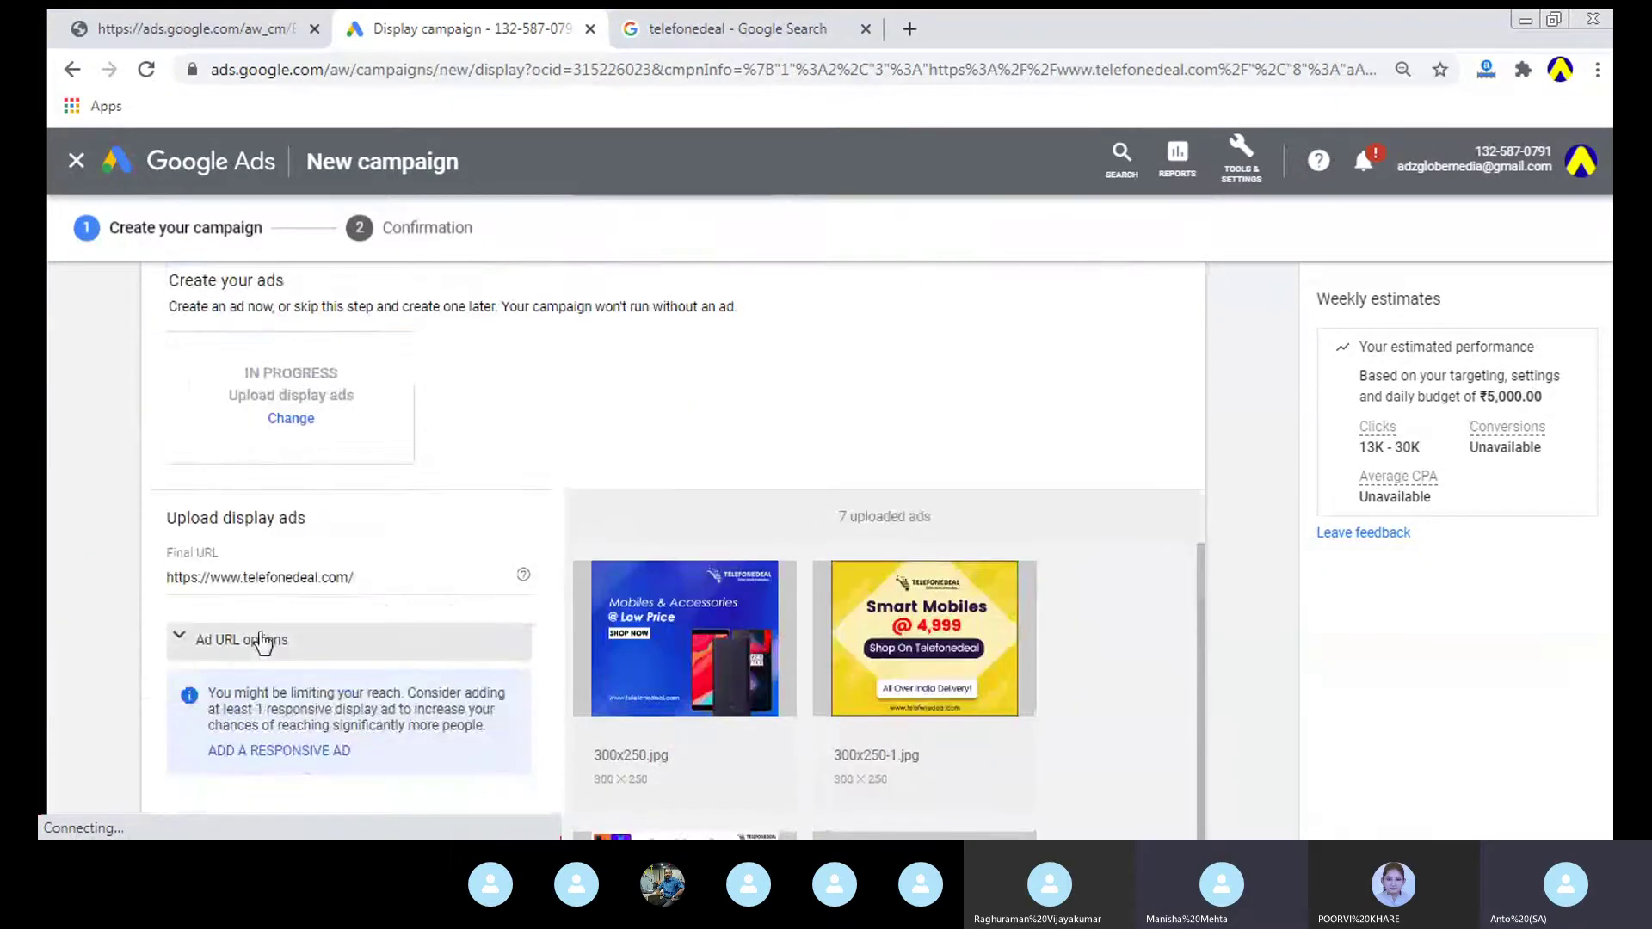
# Step: Expand the ad URL options of the uploaded display ads and open the tracking template for editing
pyautogui.click(262, 642)
pyautogui.scroll(-2, 258, 636)
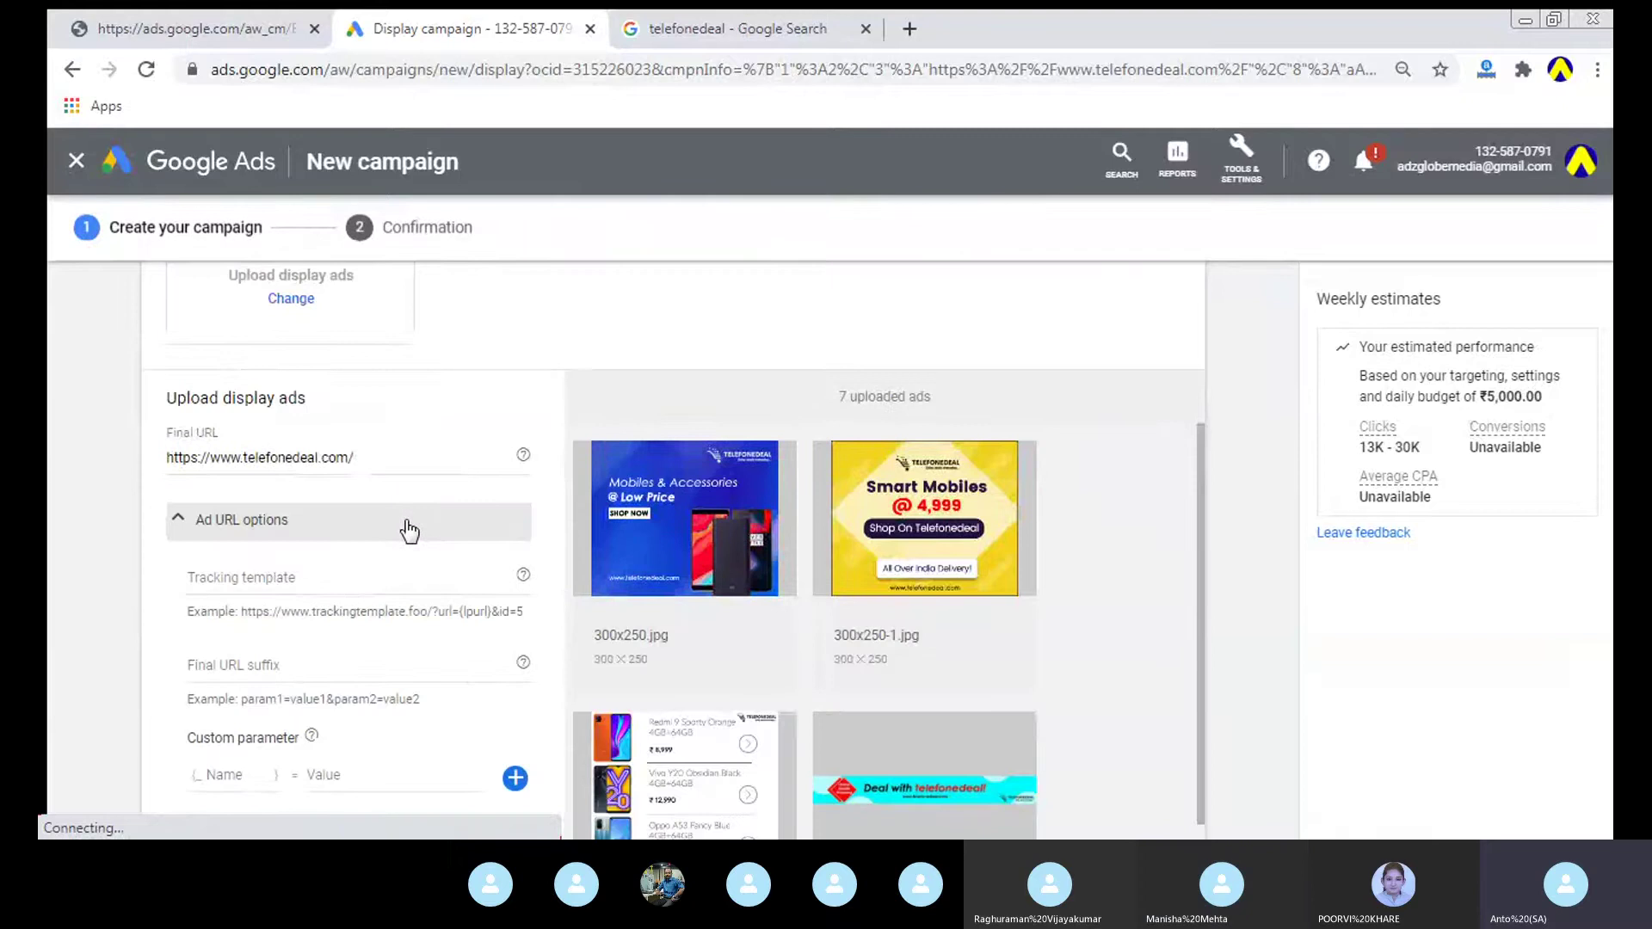
pyautogui.click(379, 574)
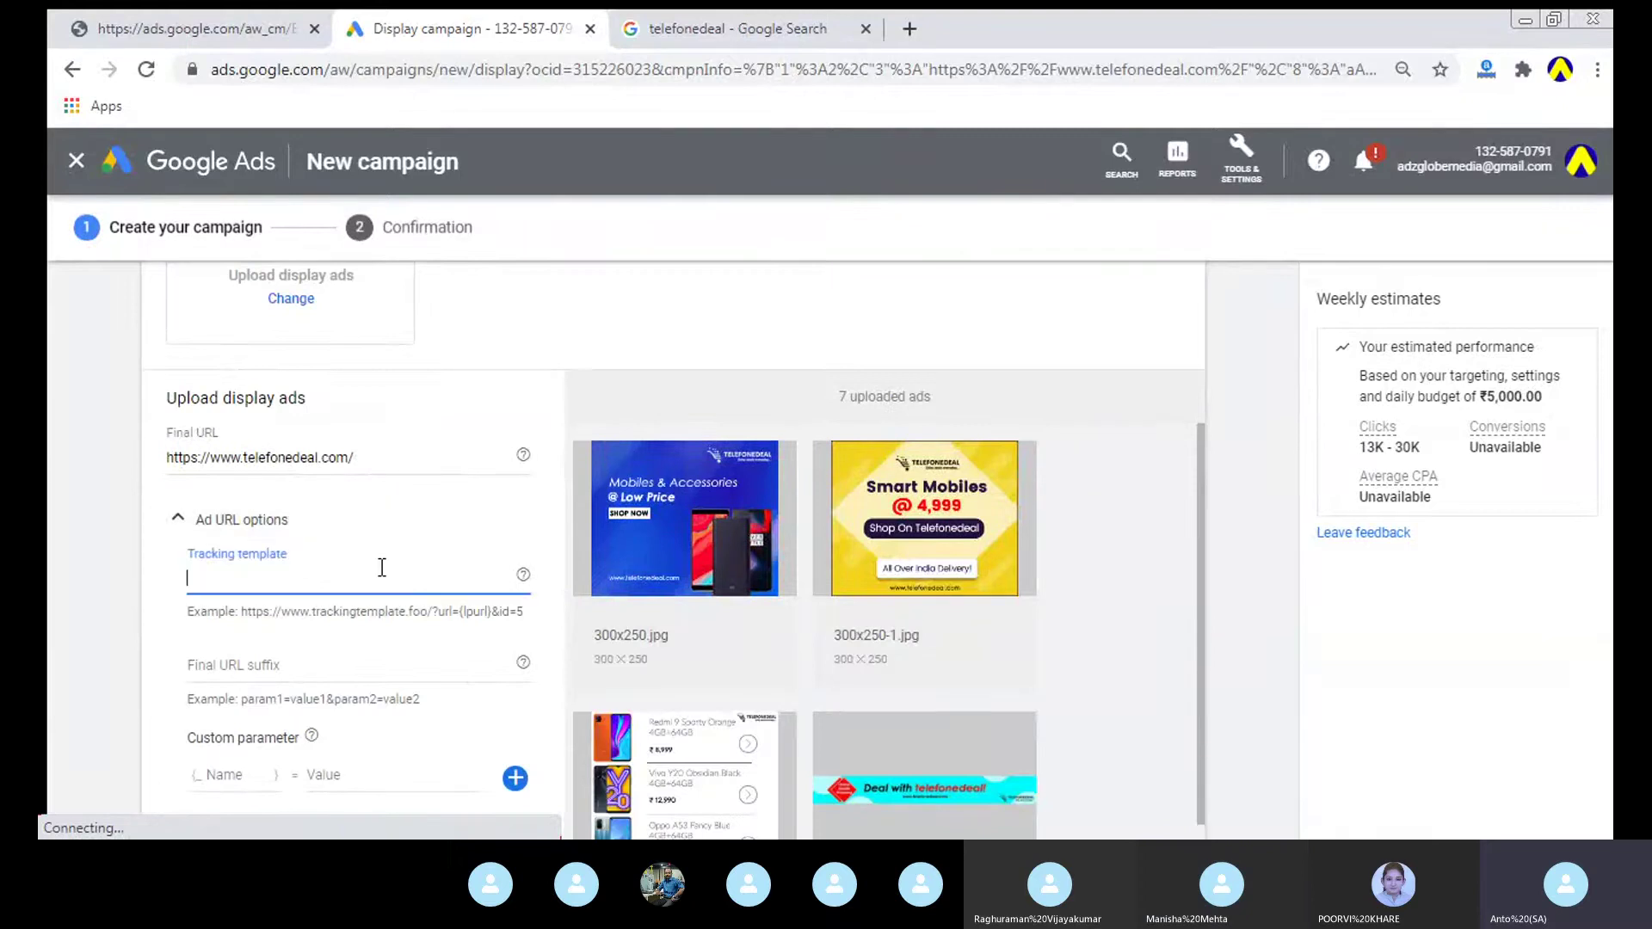
# Step: Open the Telefonedeal website, view its page source and highlight the Google Analytics global site tag script
pyautogui.hotkey('ctrl', 'Tab')
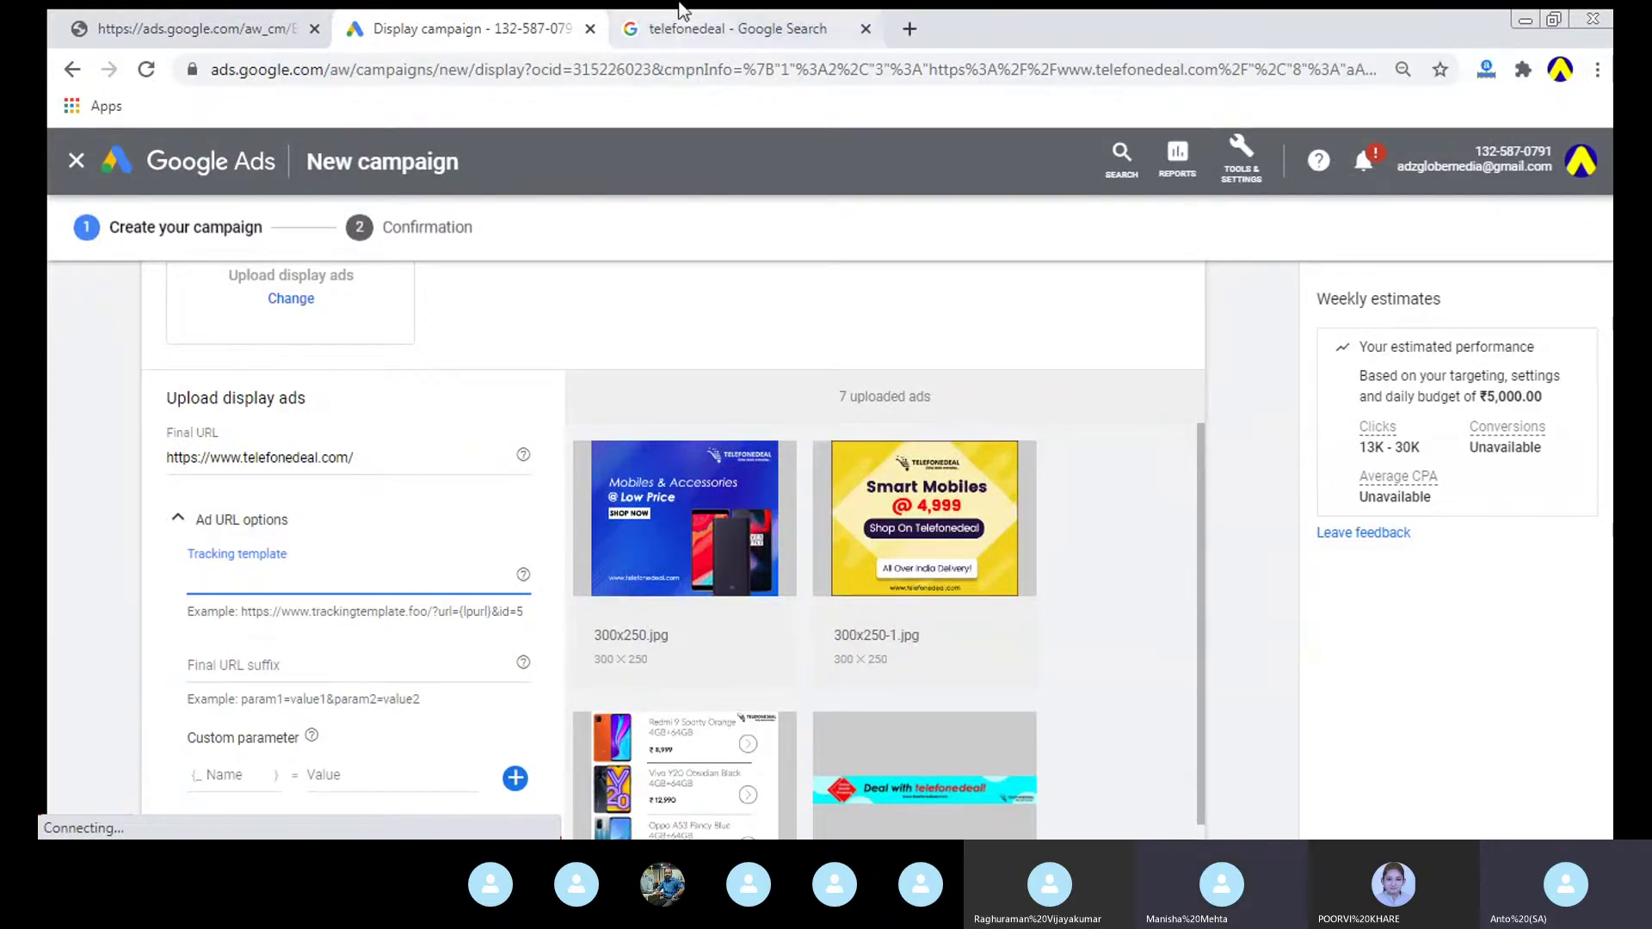
pyautogui.click(314, 367)
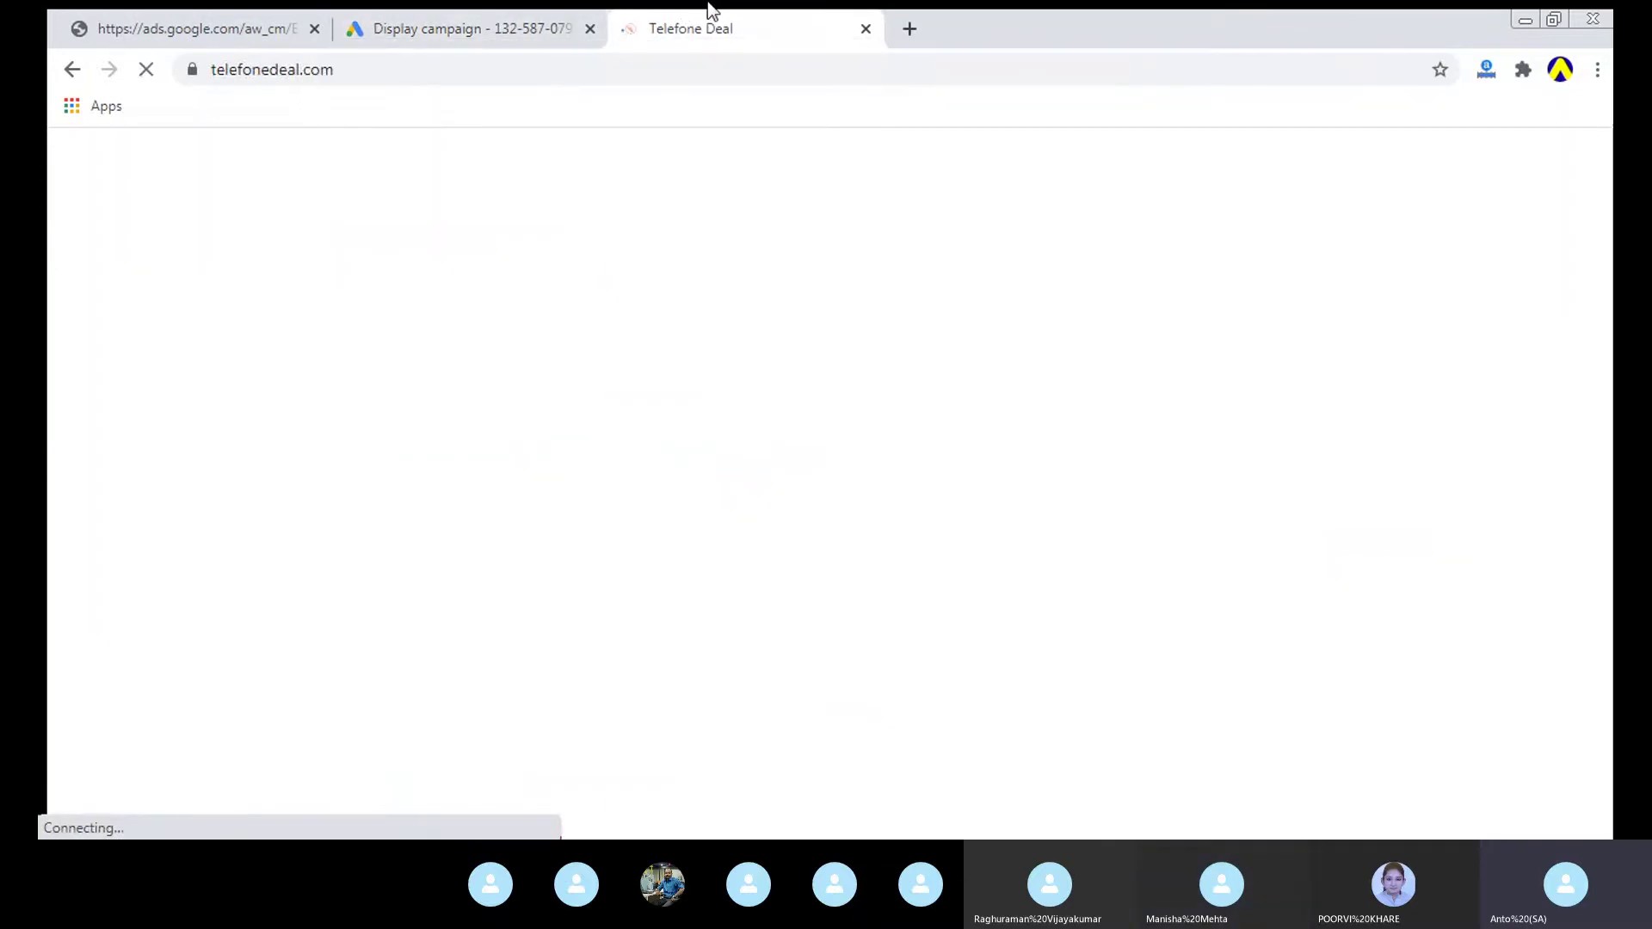
pyautogui.hotkey('ctrl', 'u')
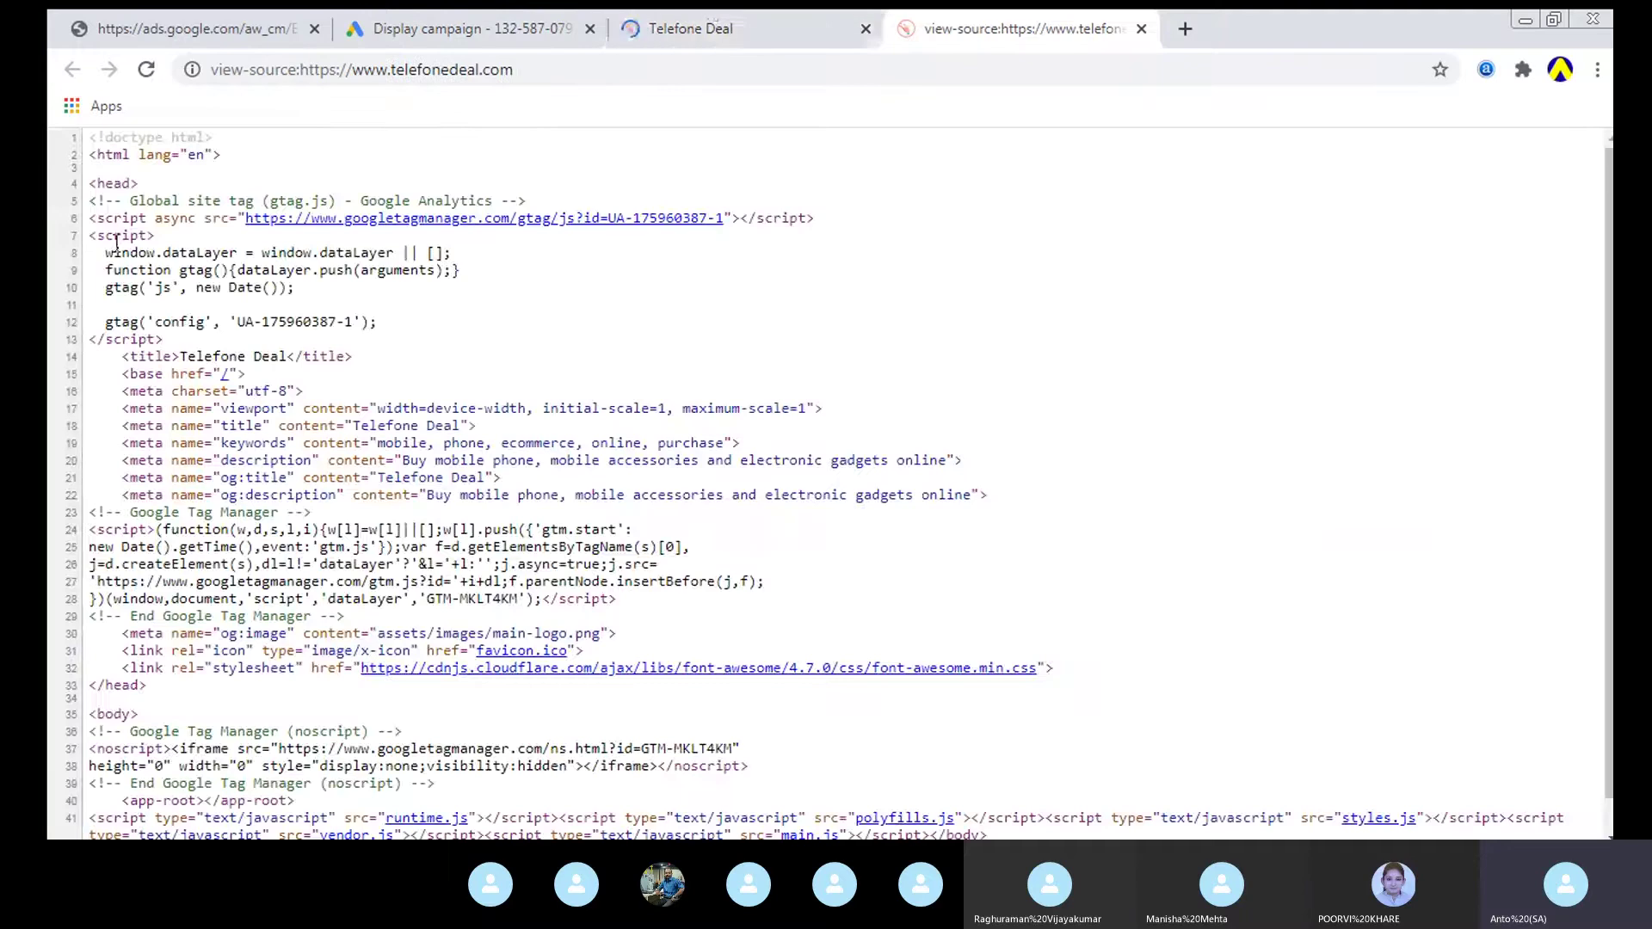
pyautogui.moveTo(86, 216); pyautogui.dragTo(316, 308)
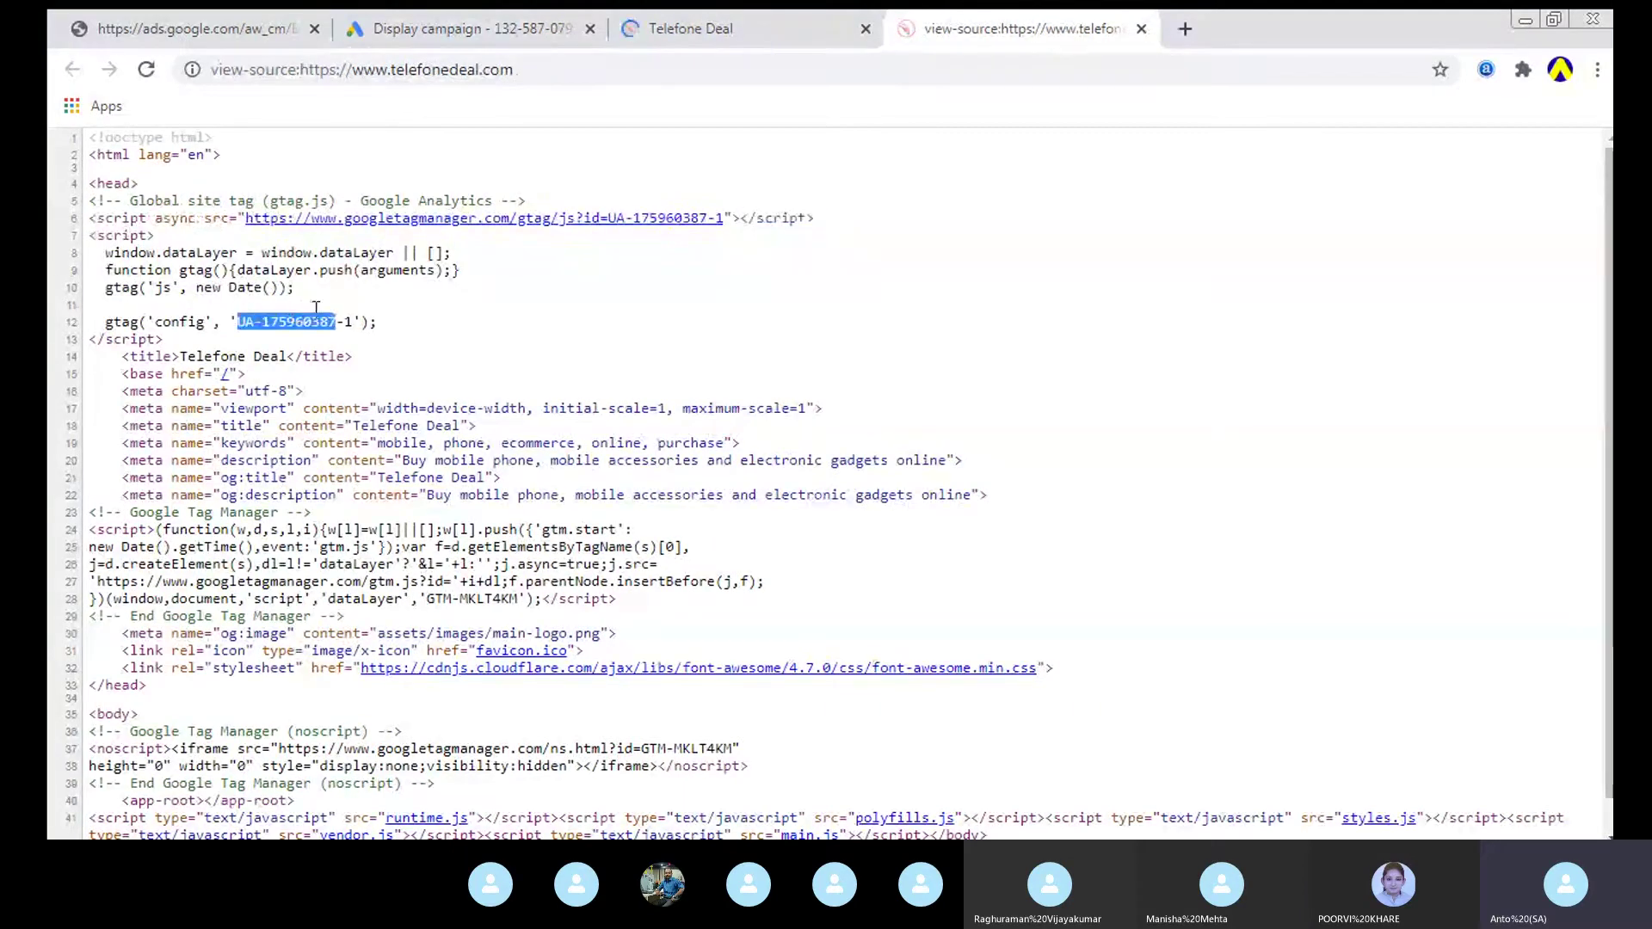
pyautogui.click(478, 28)
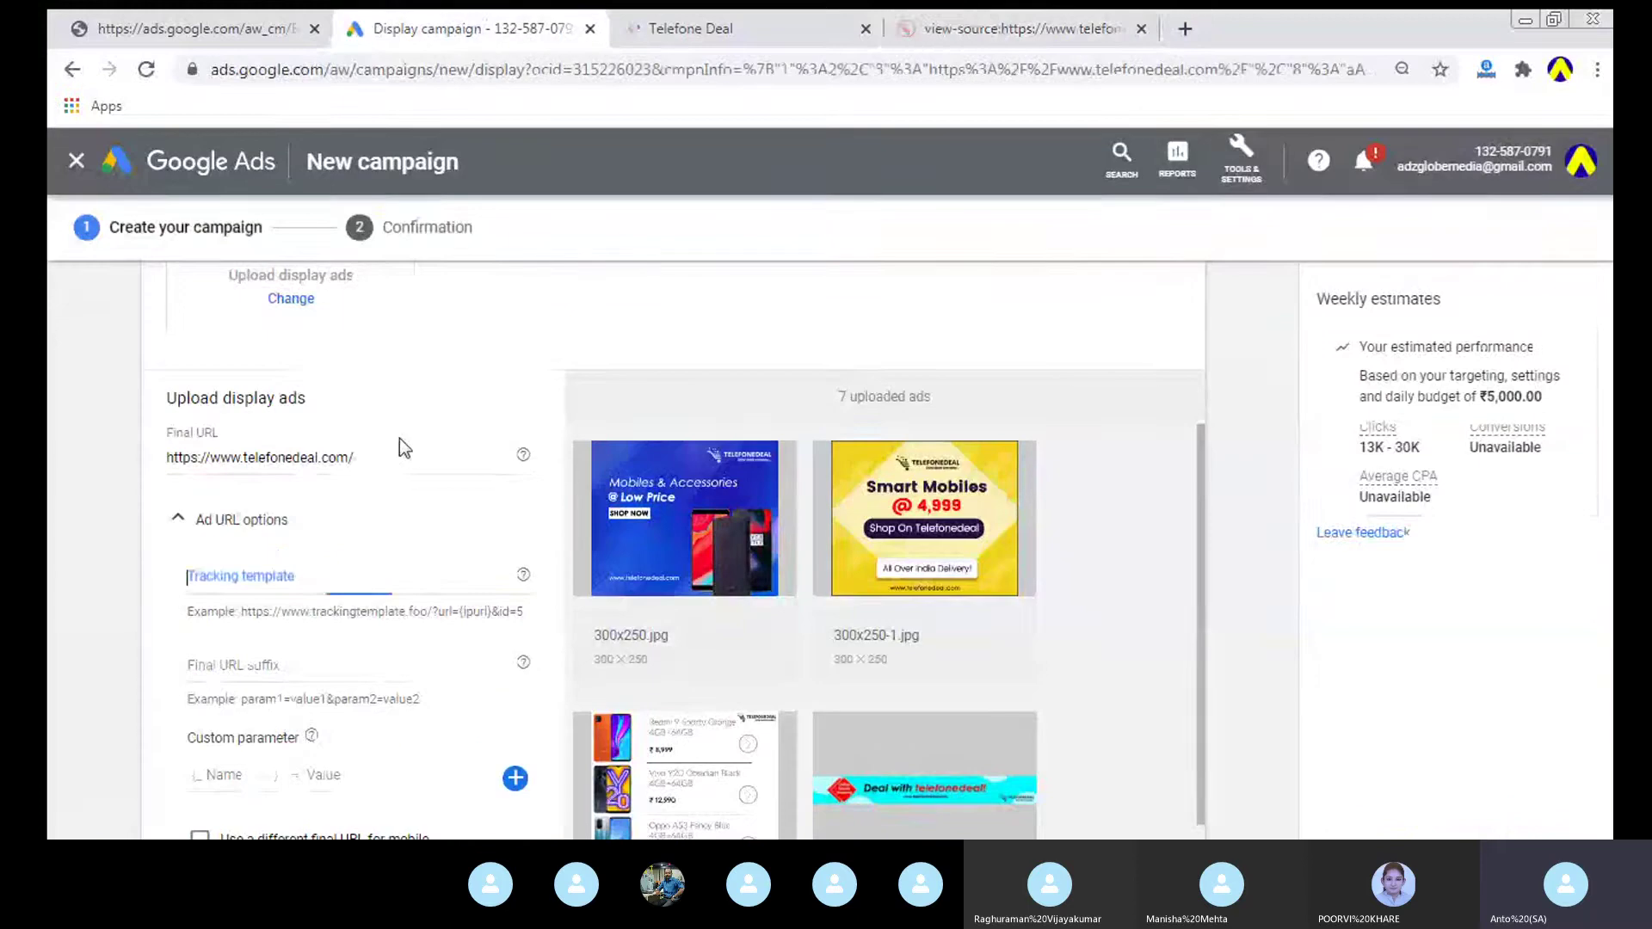
pyautogui.click(914, 12)
pyautogui.moveTo(104, 201); pyautogui.dragTo(389, 324)
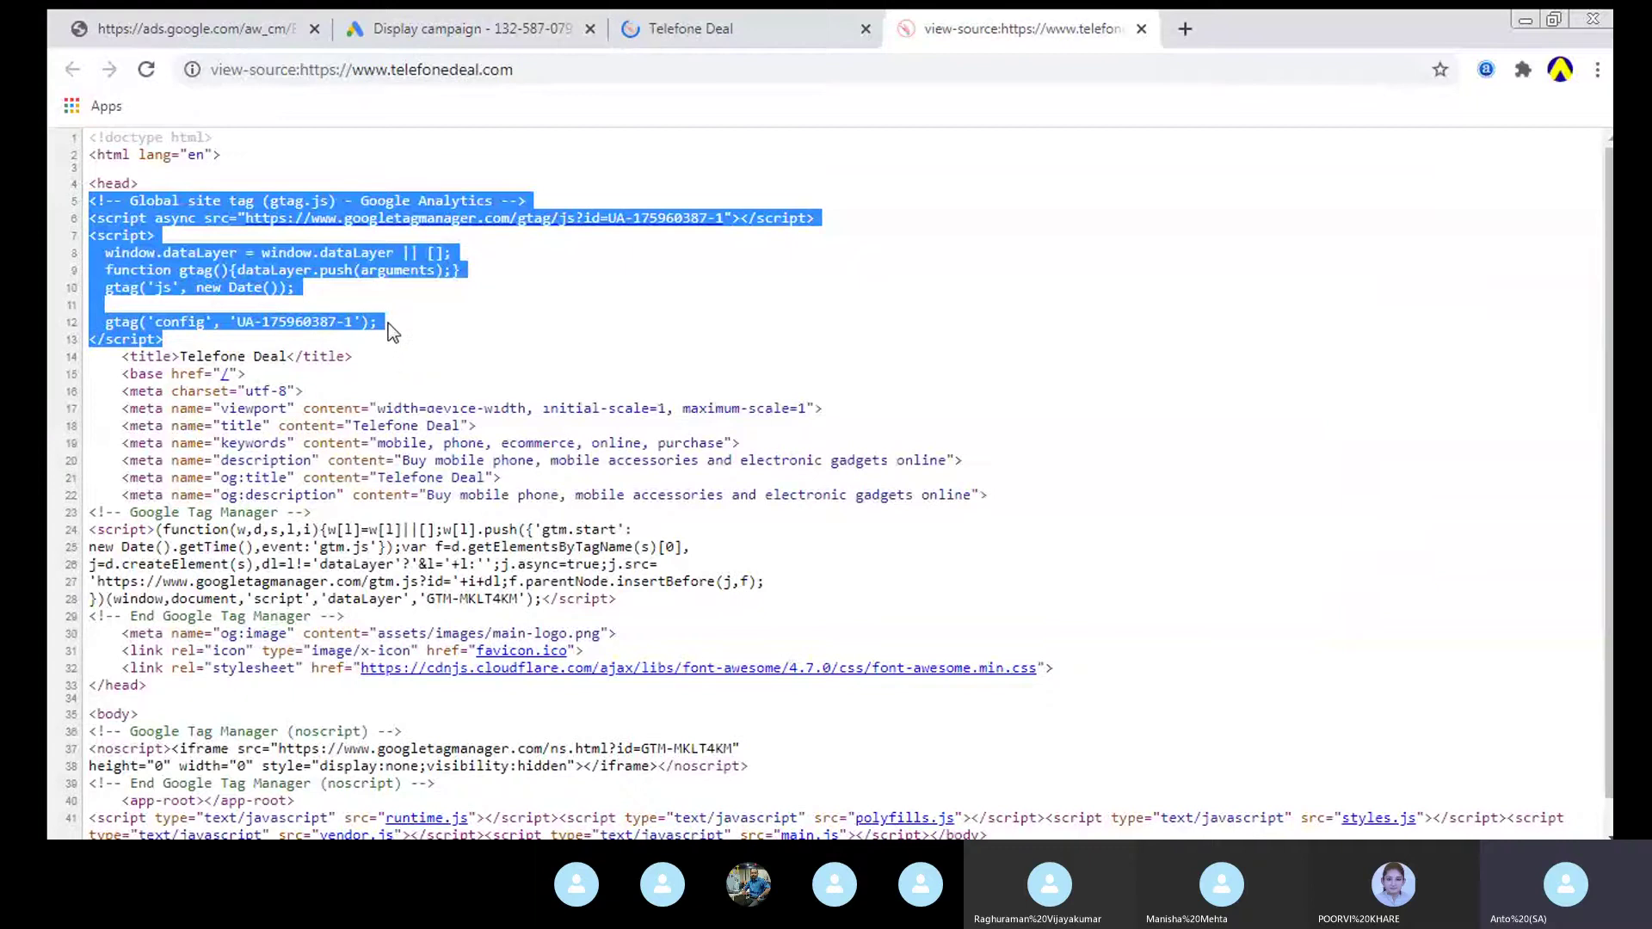
# Step: Search Google for google analytics in a new browser tab
pyautogui.click(1173, 31)
pyautogui.write('google anal')
pyautogui.press('BackSpace')
pyautogui.press('BackSpace')
pyautogui.press('Down')
pyautogui.press('Return')
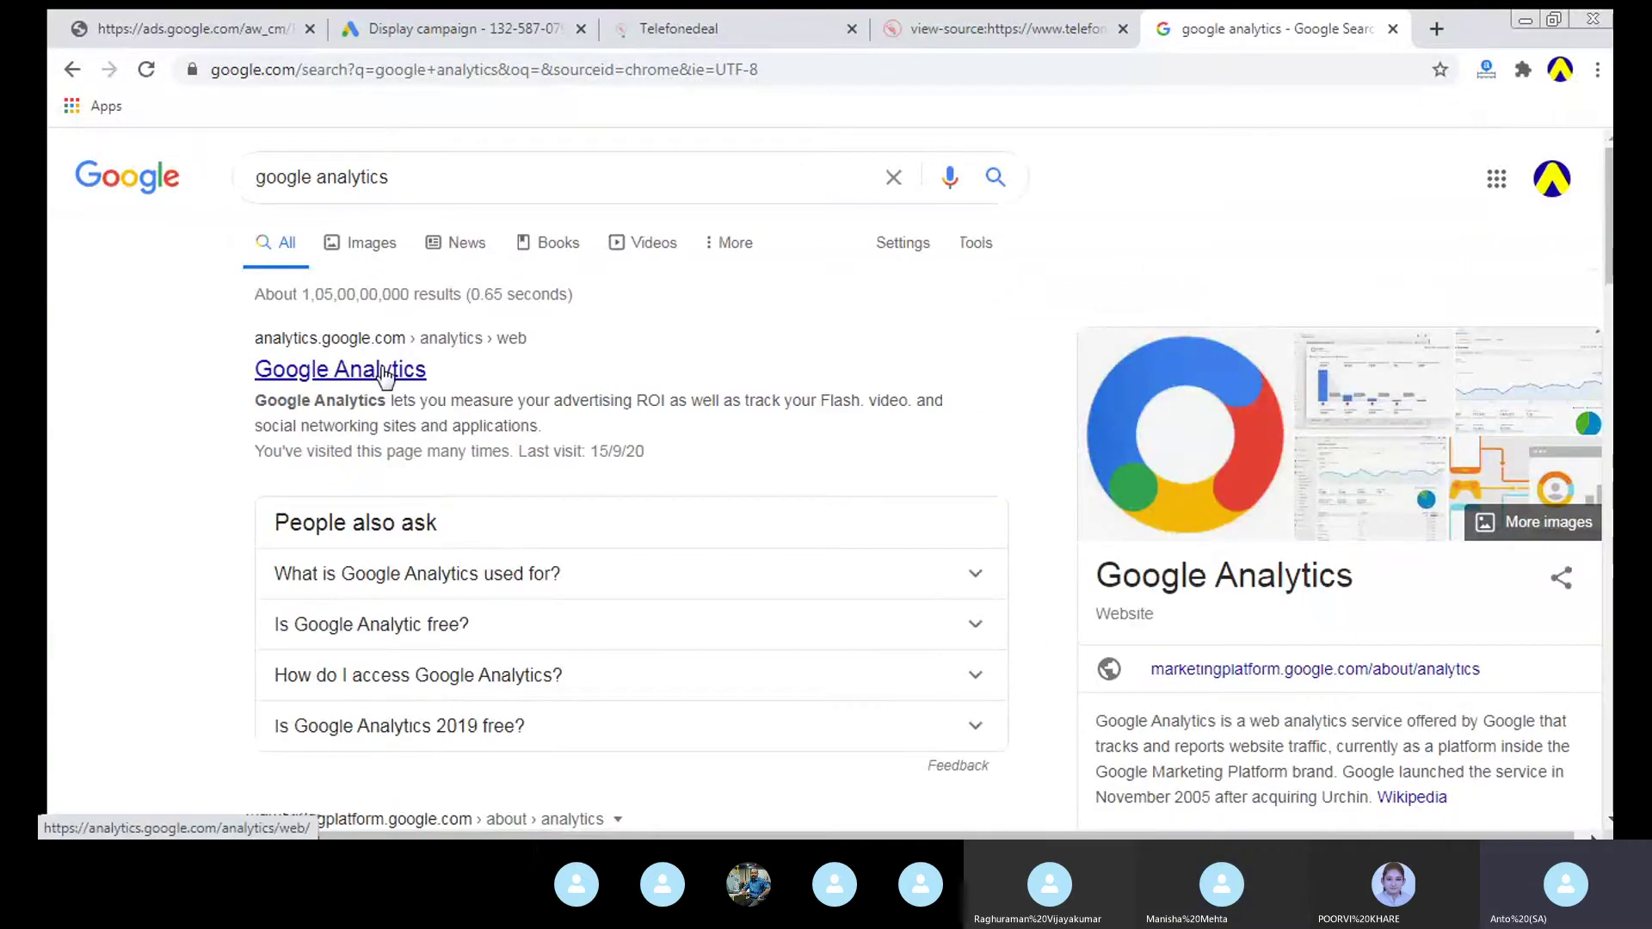
# Step: Replace the page source view with a google analytics search and open Google Analytics from its results
pyautogui.click(938, 14)
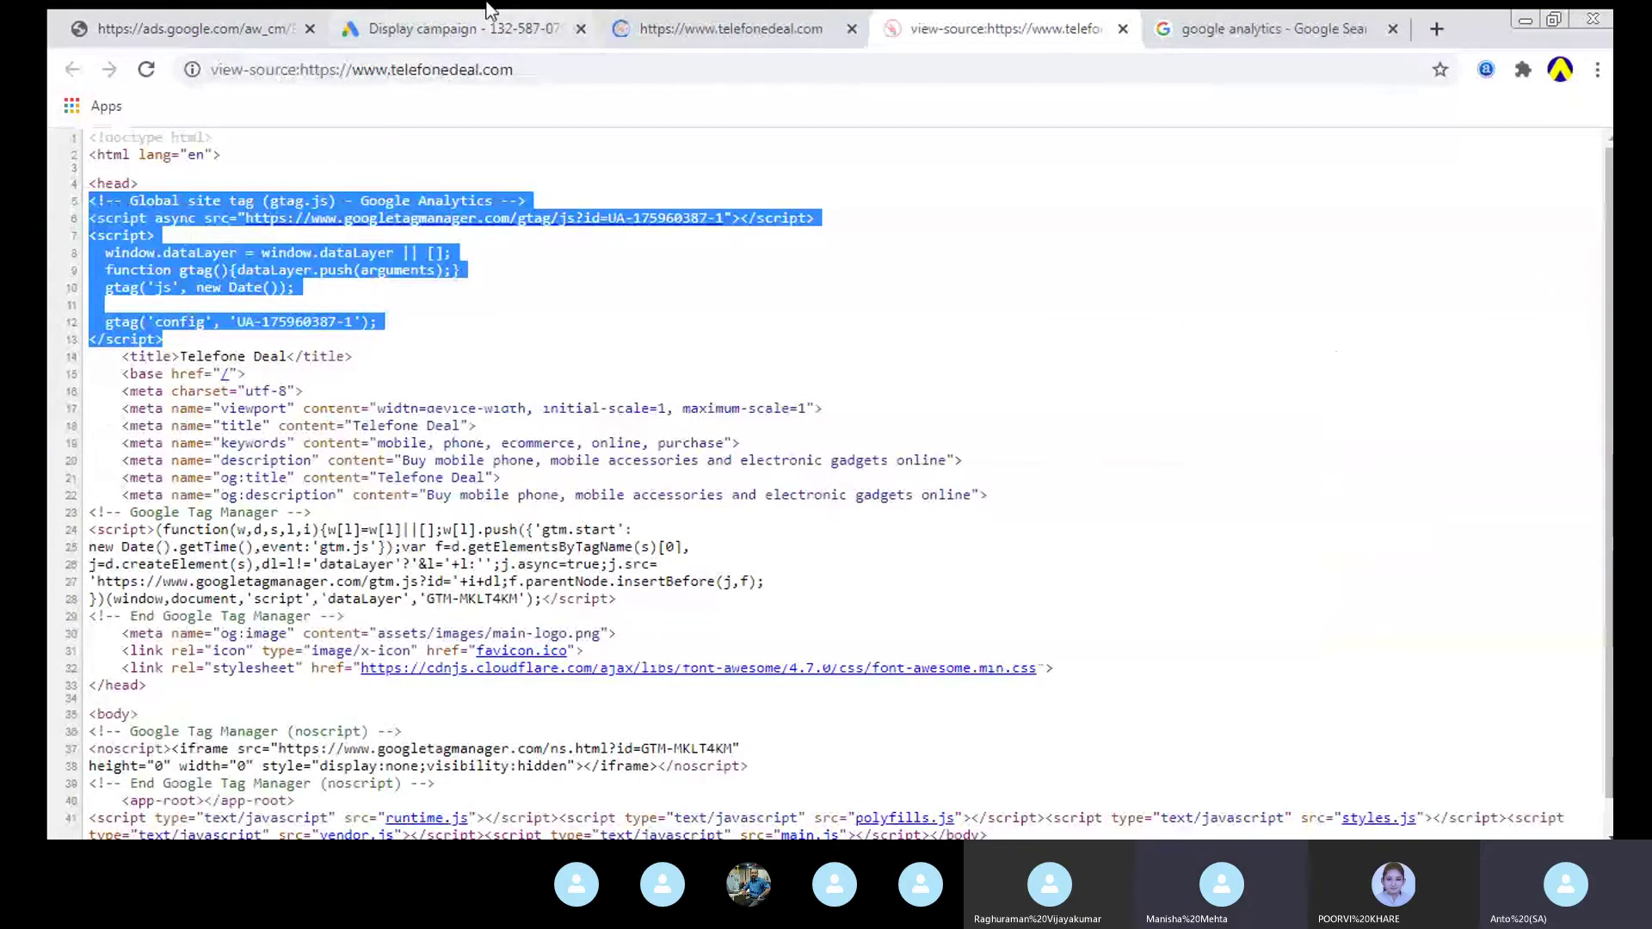
pyautogui.click(448, 28)
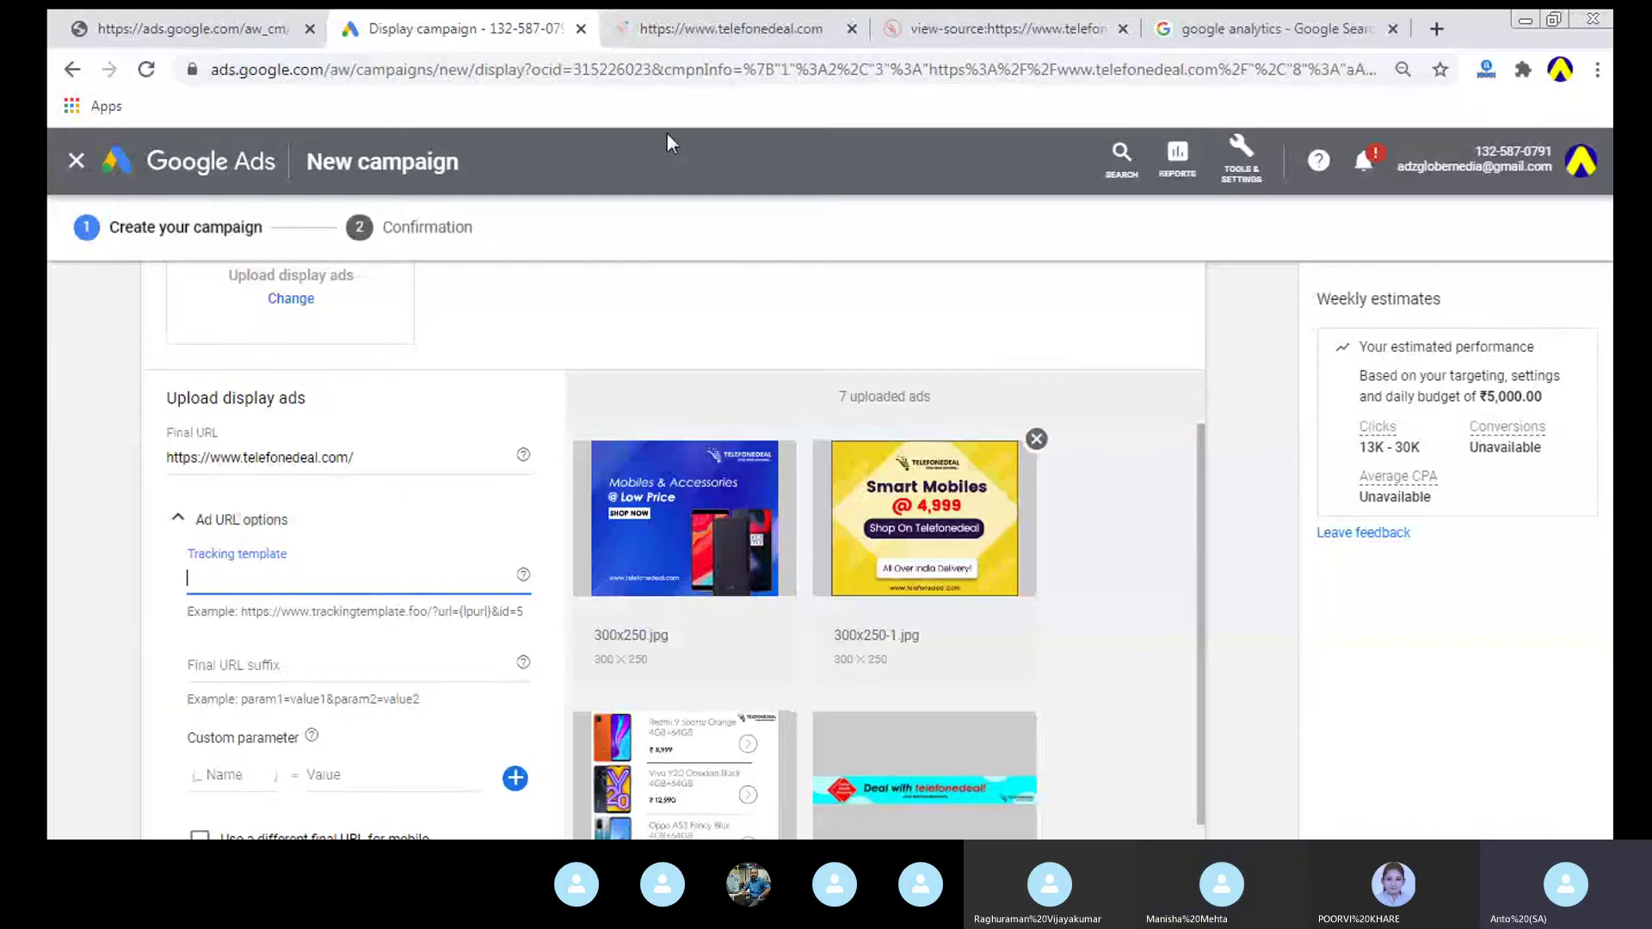
pyautogui.click(1093, 31)
pyautogui.click(1071, 68)
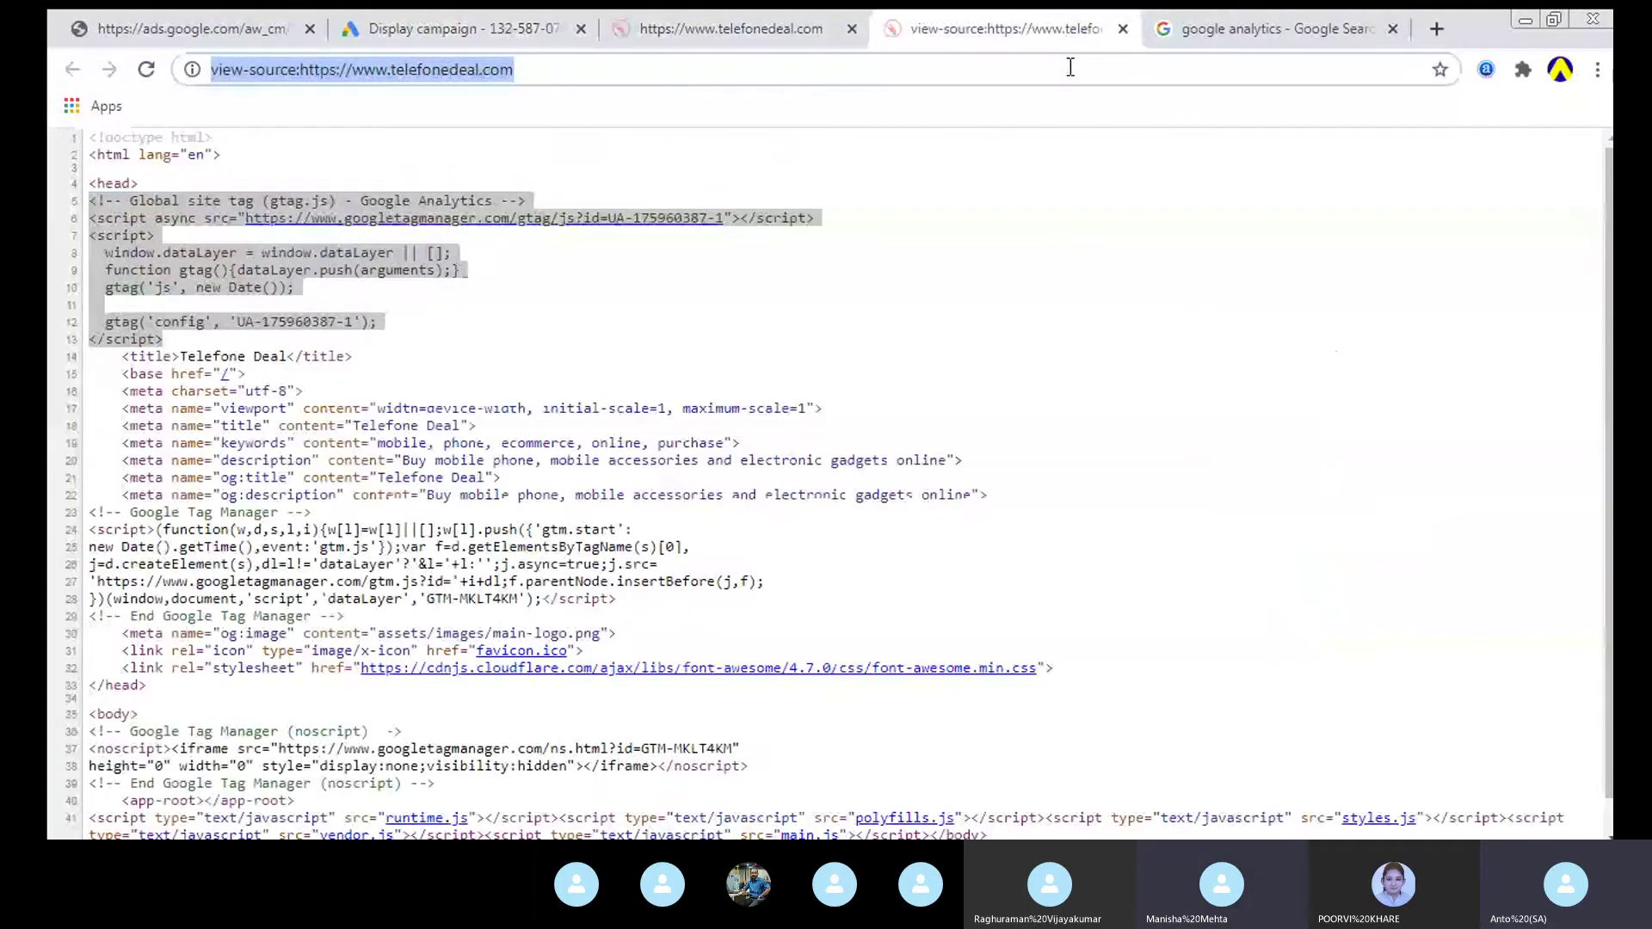
pyautogui.write('google ana')
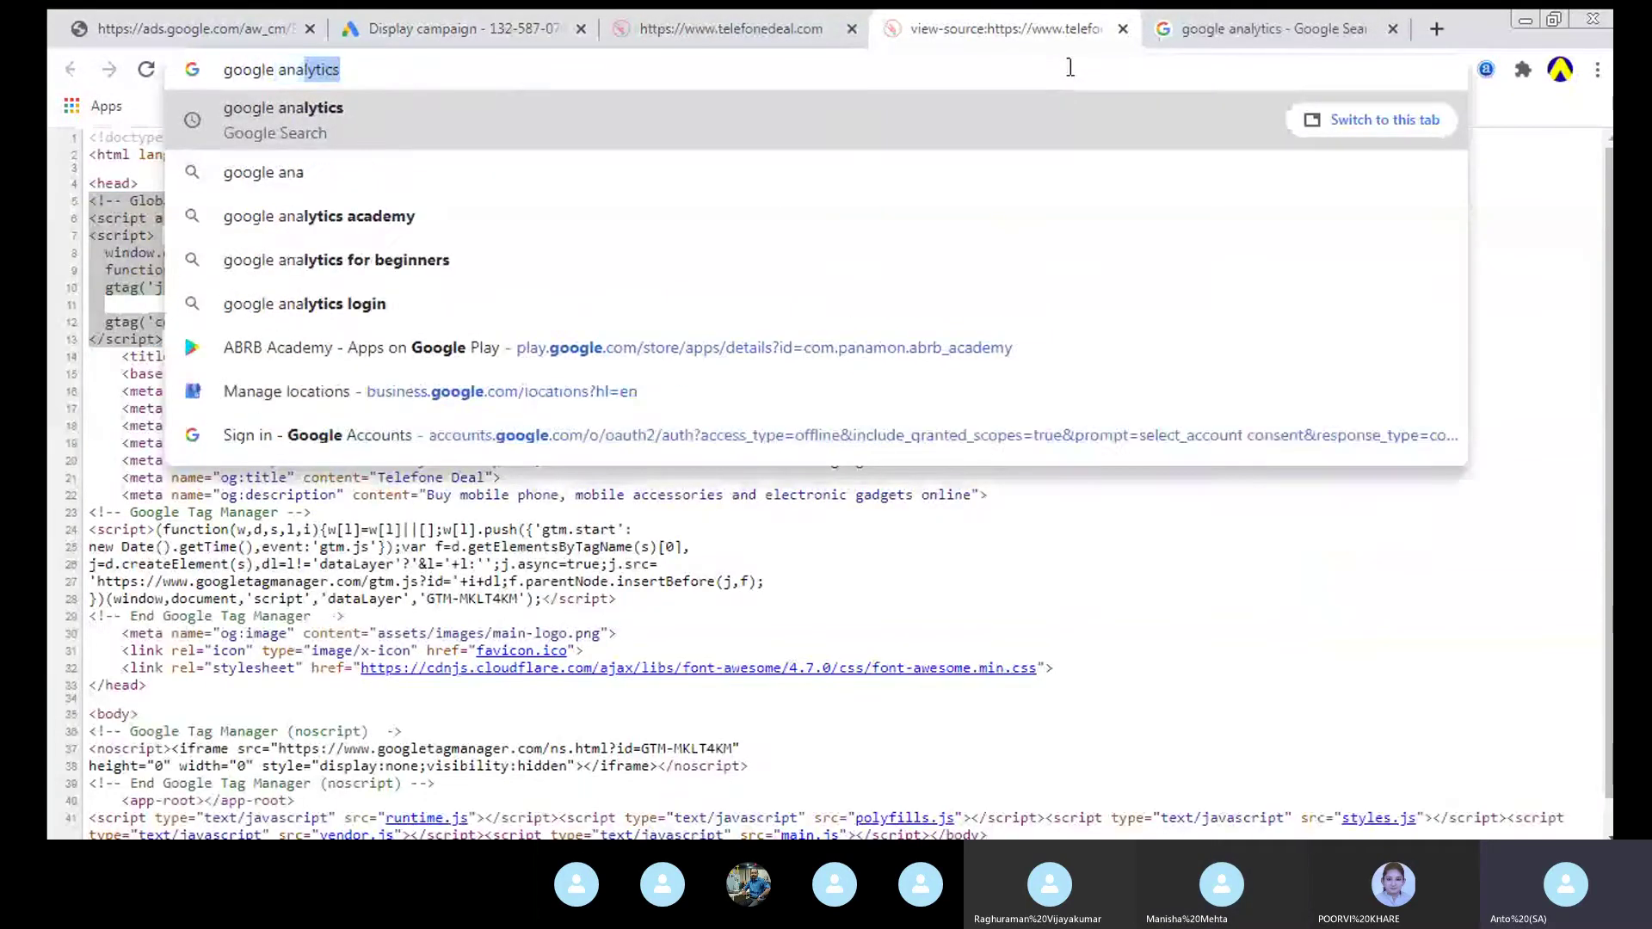
pyautogui.press('Return')
pyautogui.click(379, 371)
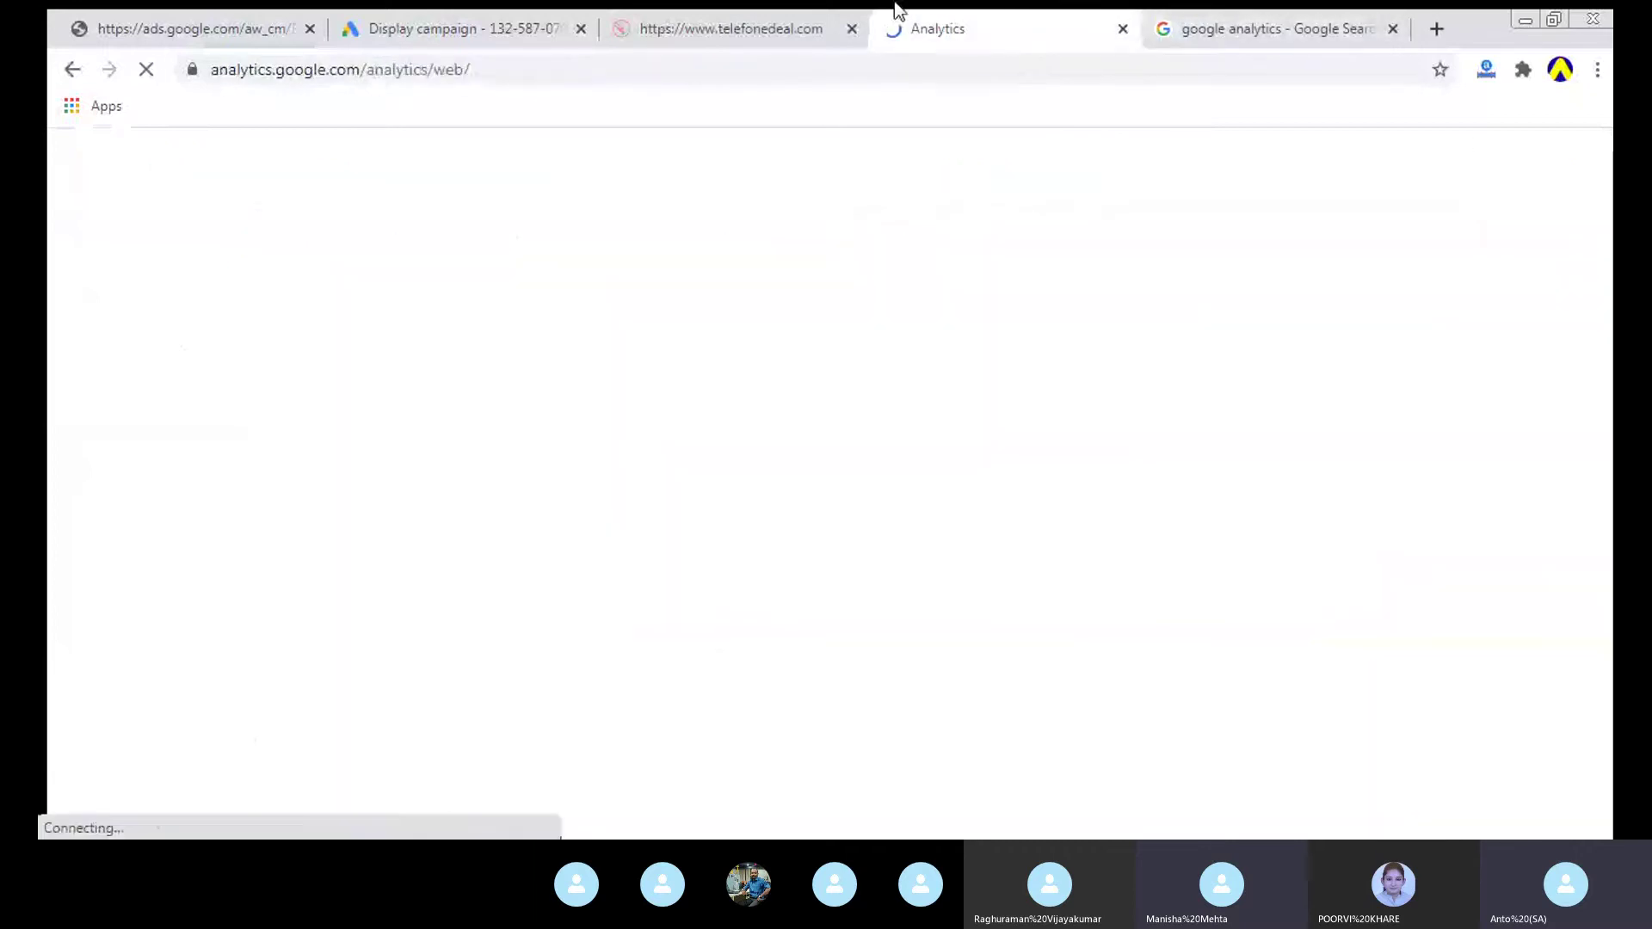
# Step: Return to the campaign setup, collapse the ad URL options and add the uploaded display ads to the ad group
pyautogui.click(701, 26)
pyautogui.click(516, 28)
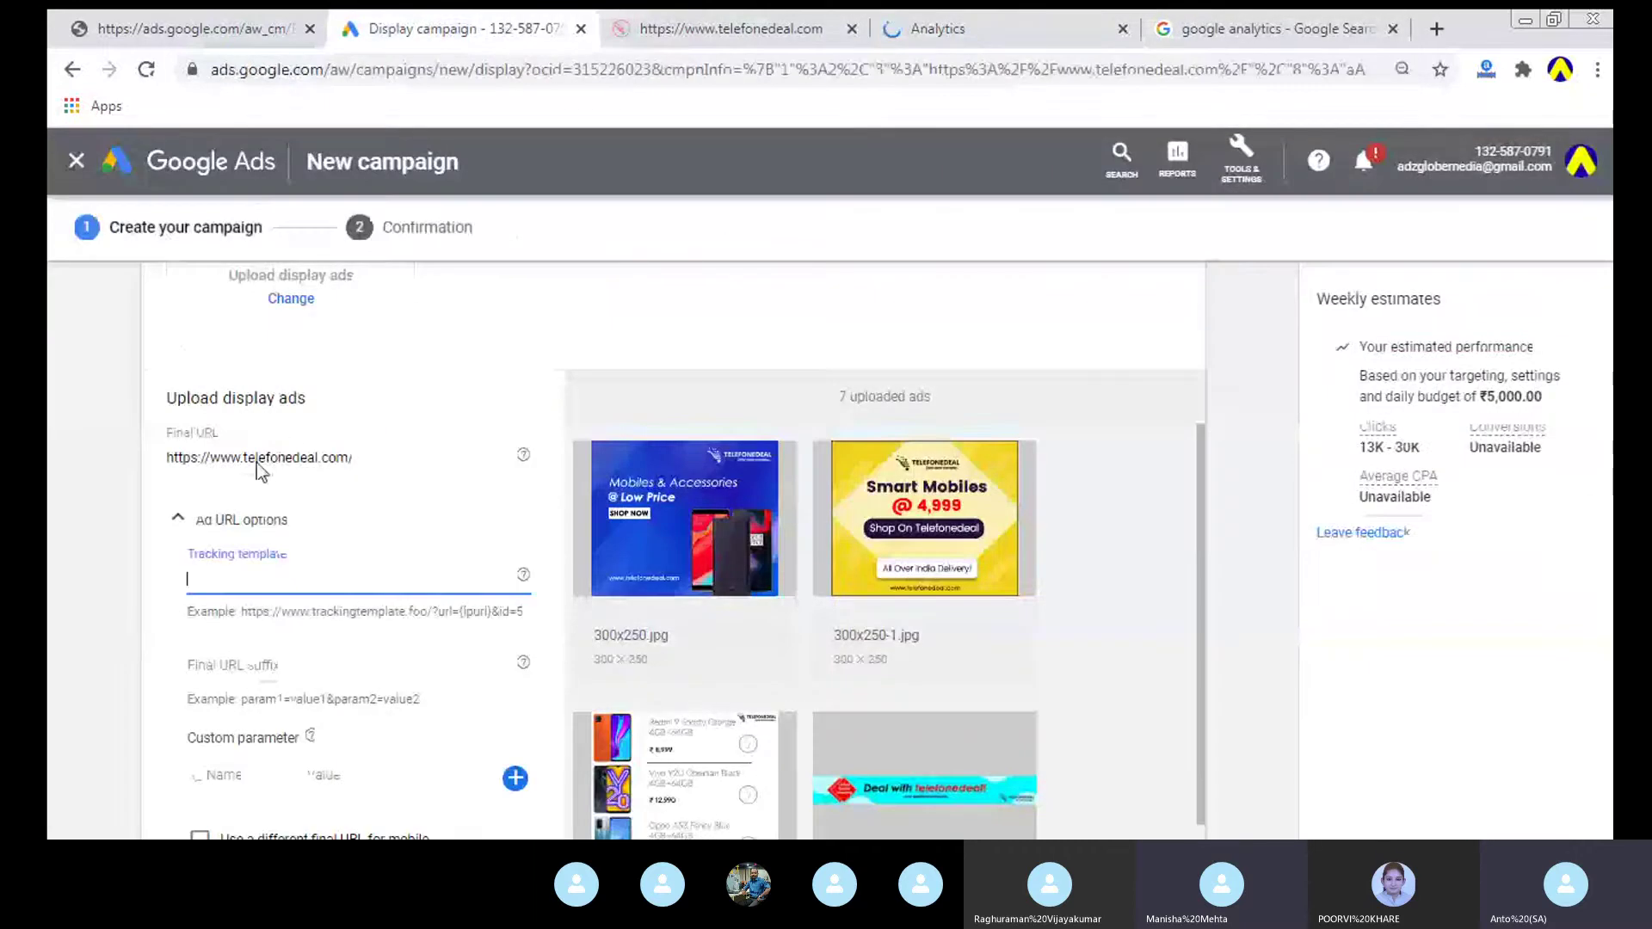
pyautogui.click(241, 519)
pyautogui.scroll(-1, 602, 450)
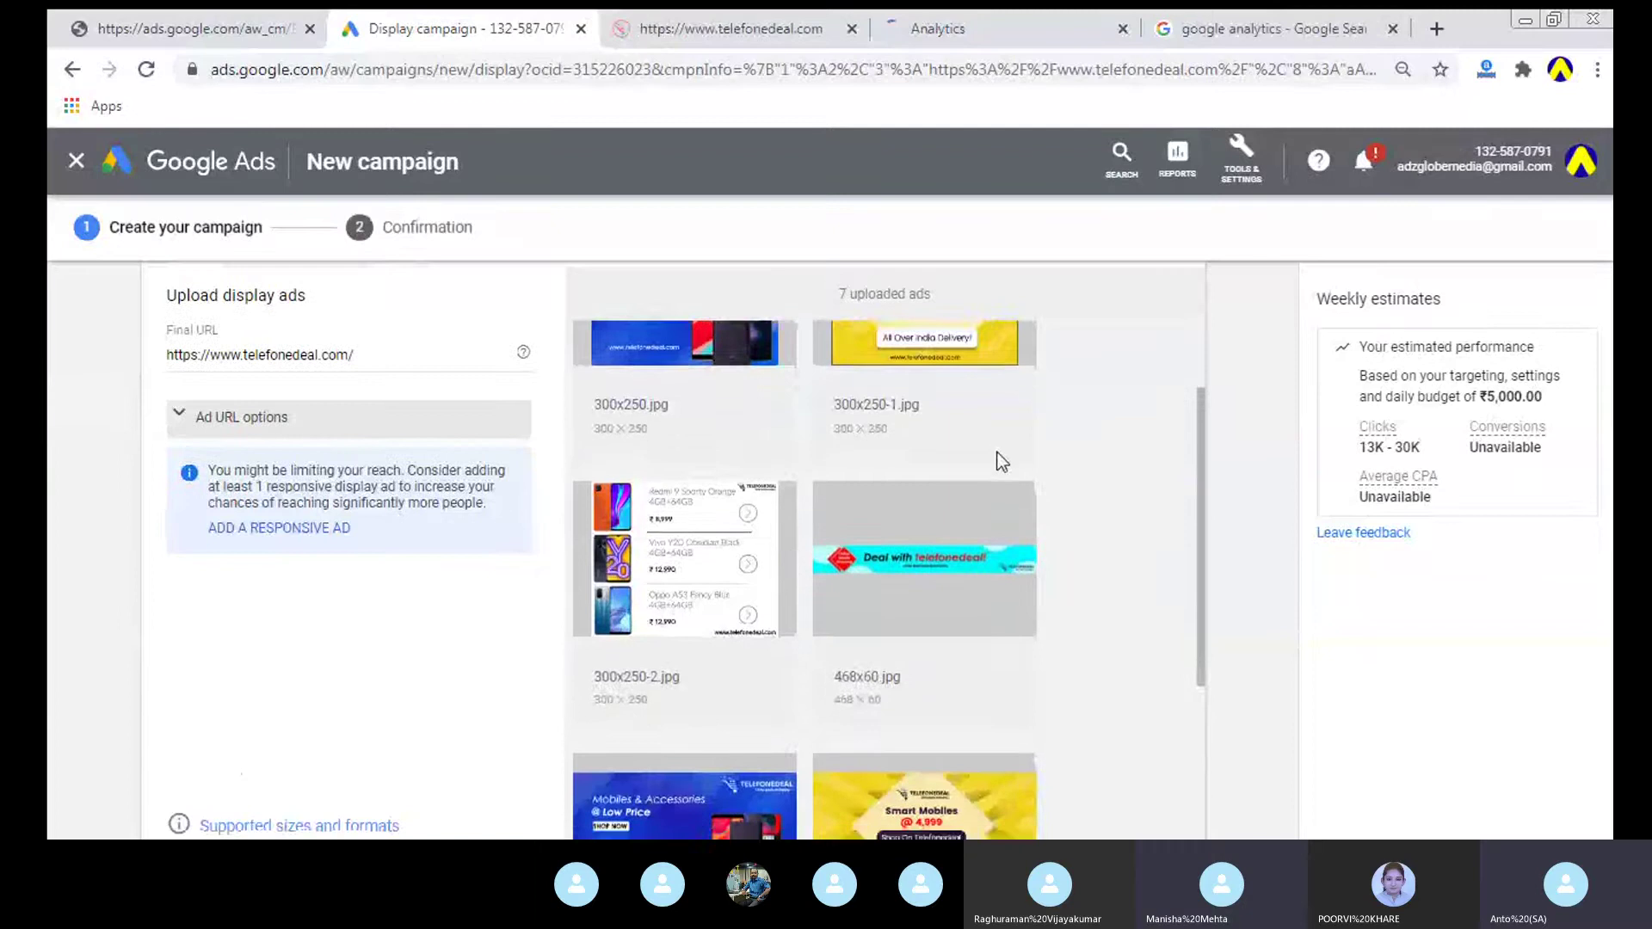
pyautogui.scroll(-5, 1001, 462)
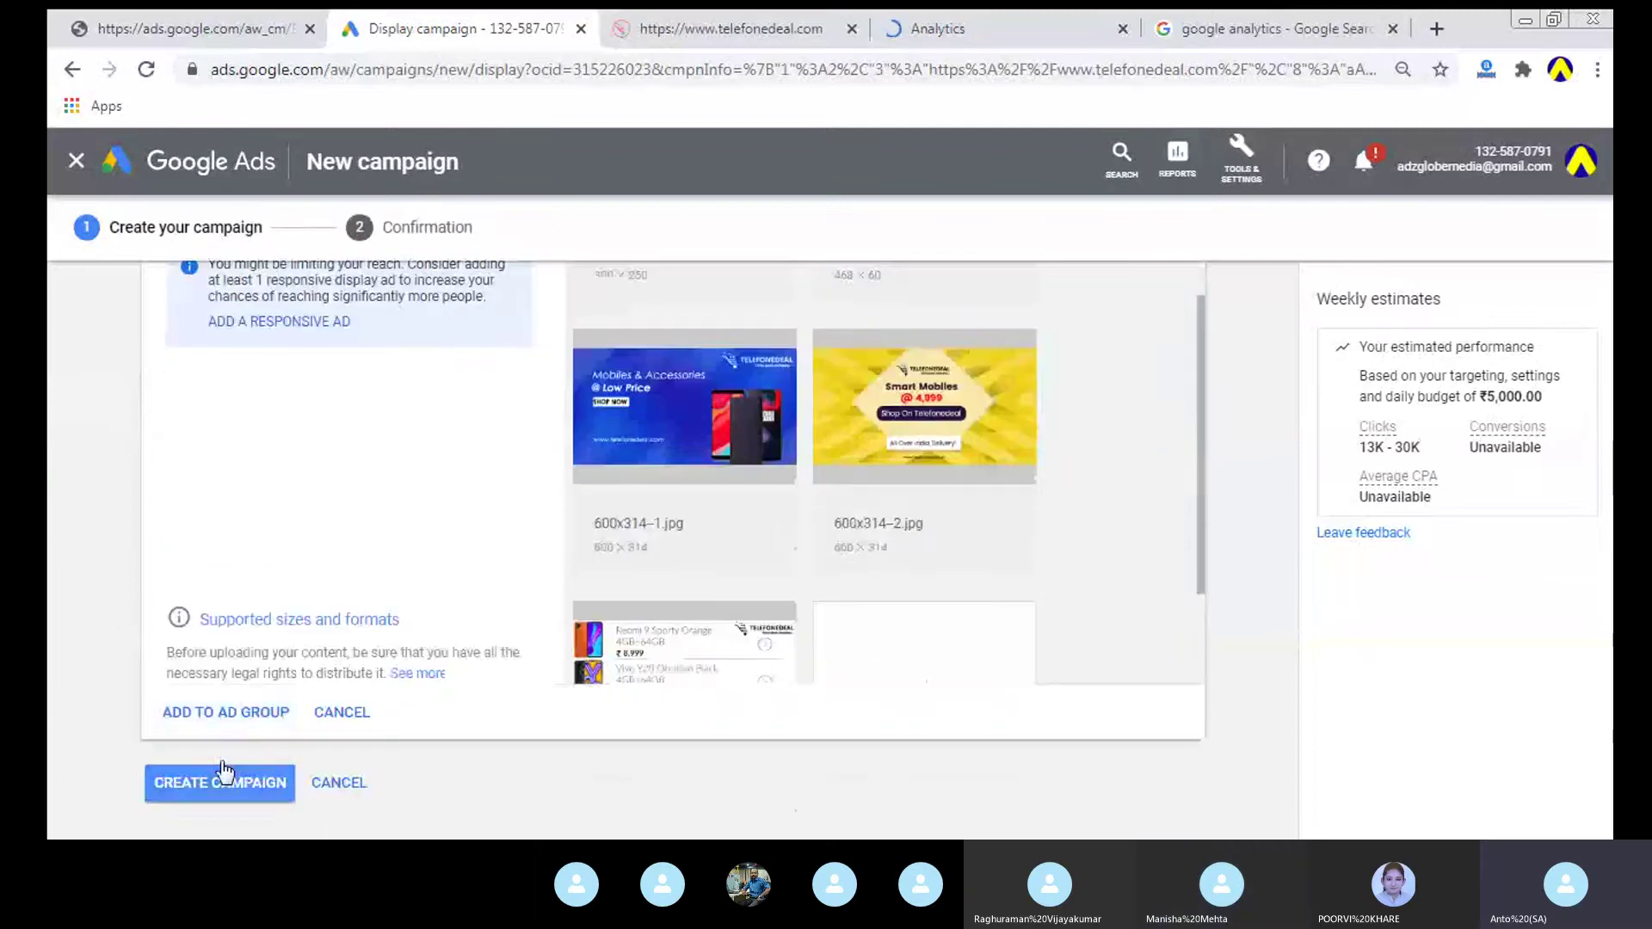
pyautogui.click(232, 712)
# Step: Load Google Analytics in the second google analytics search tab as well
pyautogui.click(1314, 15)
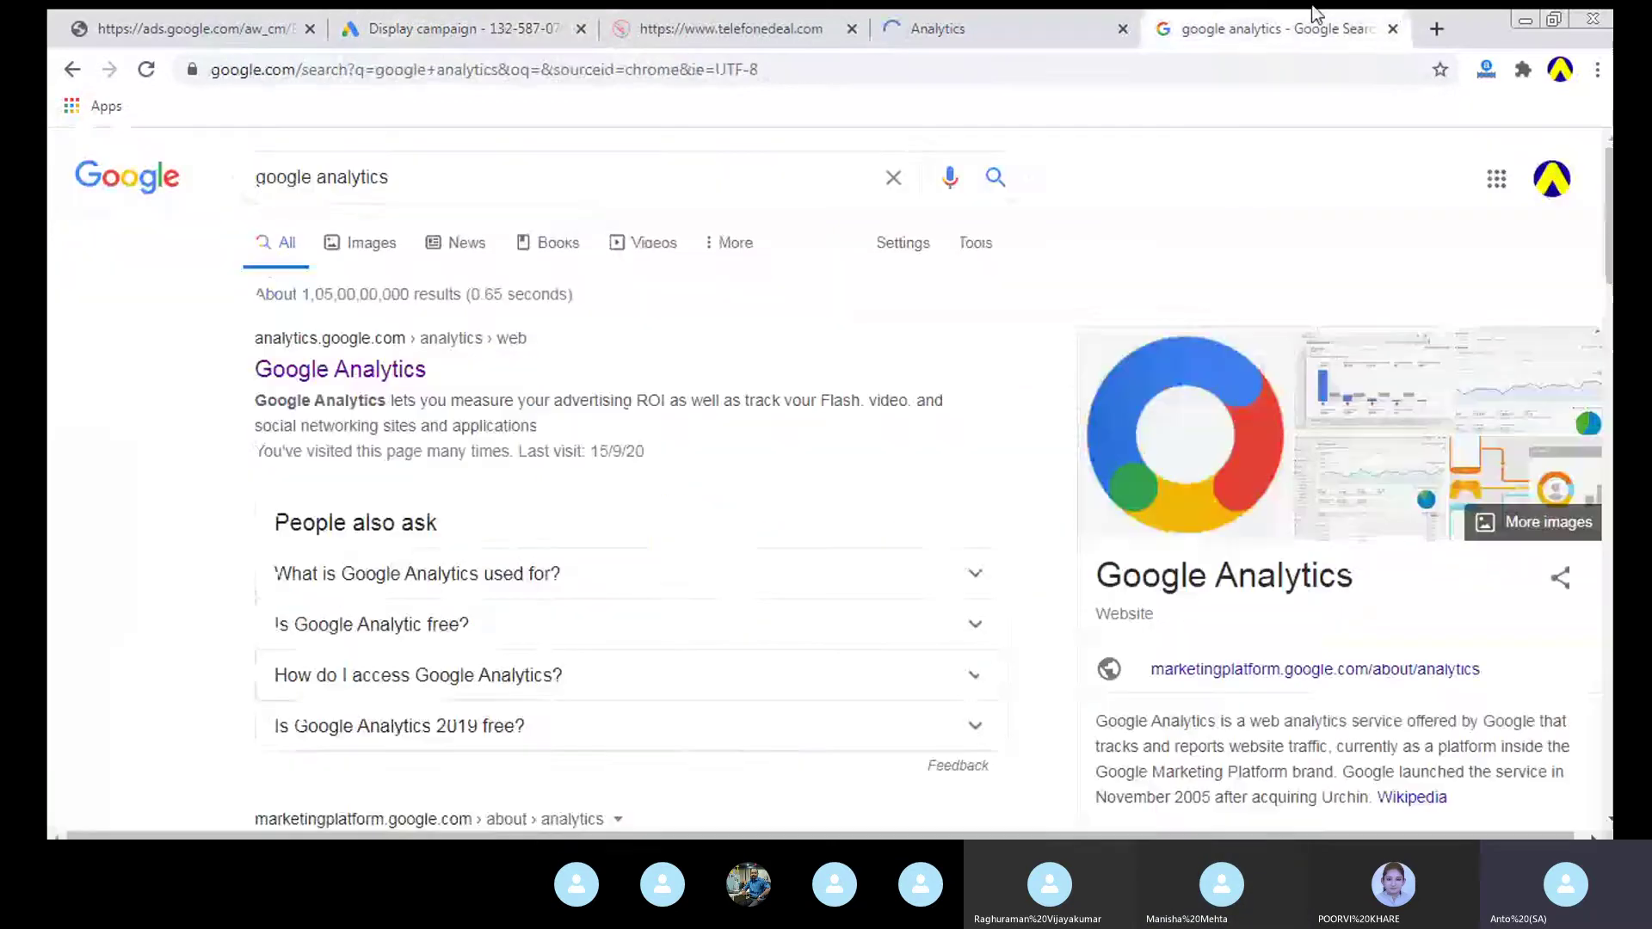
pyautogui.click(416, 368)
# Step: Check the banner ads listed in the Demo-Banners Part ad group and create the campaign
pyautogui.click(456, 28)
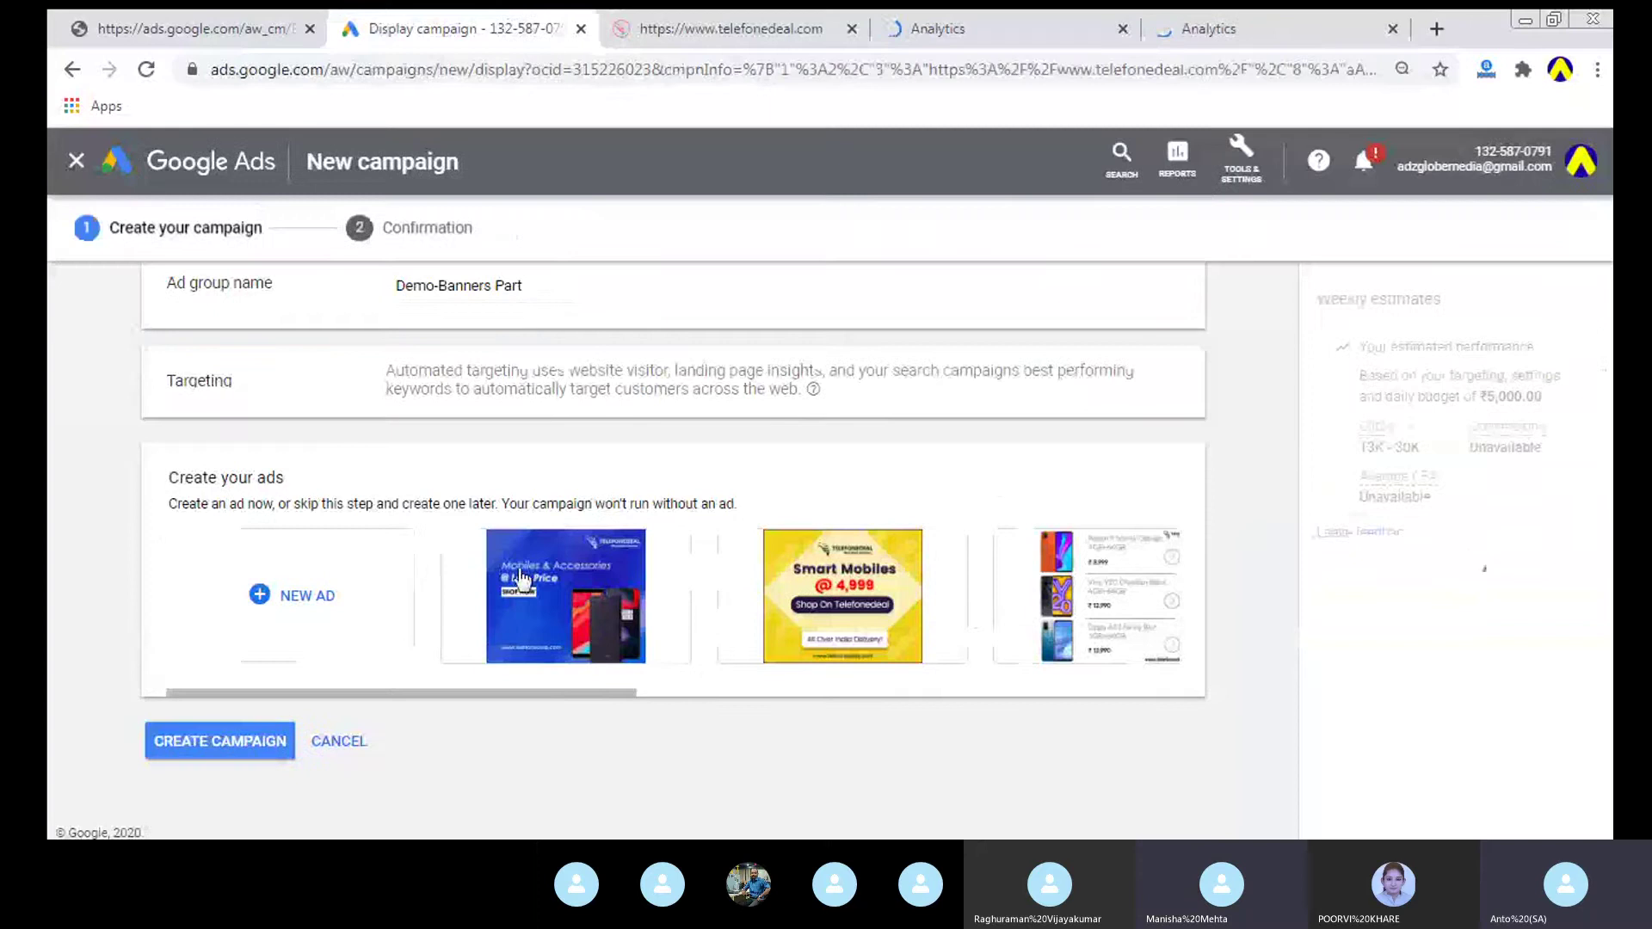
pyautogui.moveTo(545, 683); pyautogui.dragTo(1105, 678)
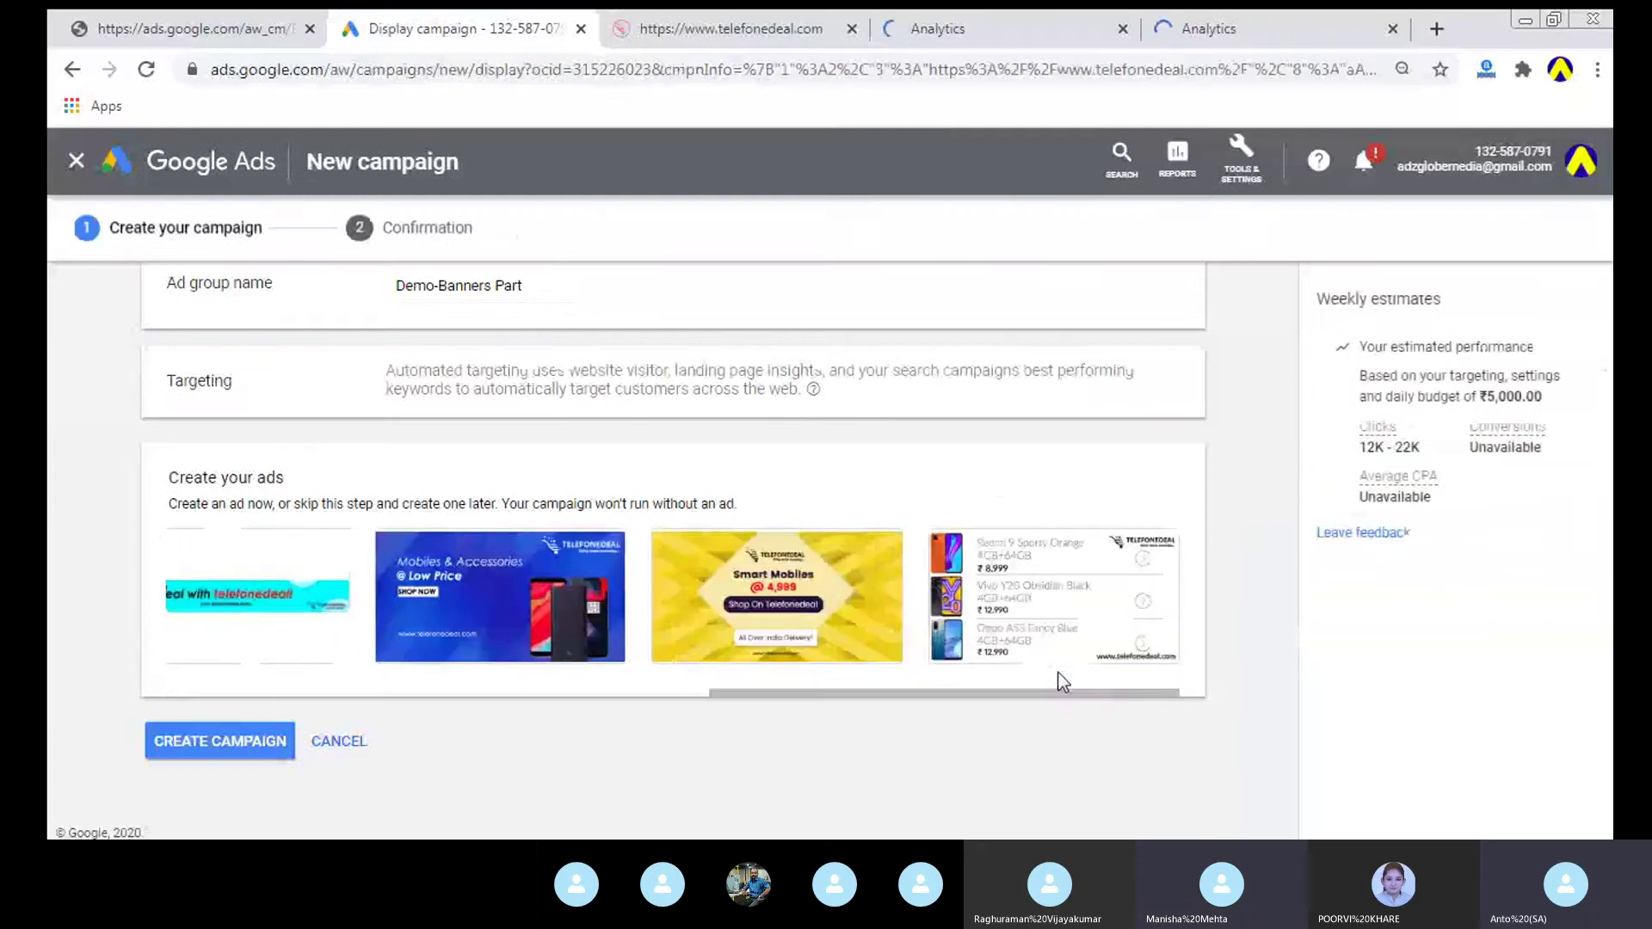
pyautogui.click(203, 745)
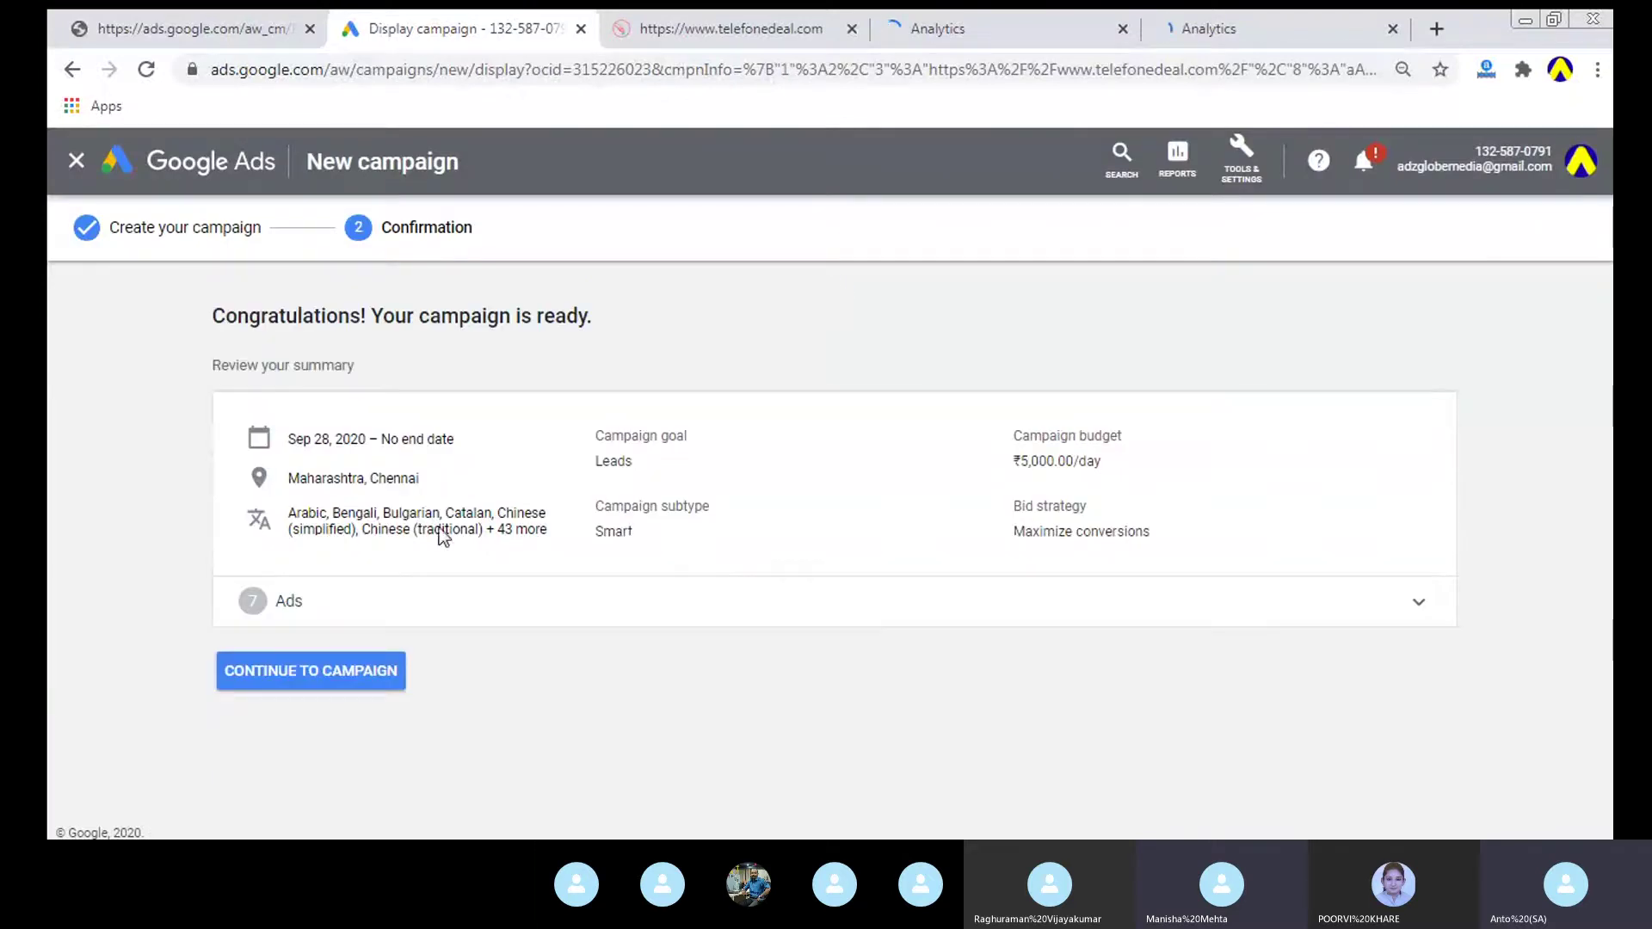
# Step: Review the campaign summary, including the dates, goal, budget and languages, and expand its list of ads
pyautogui.moveTo(286, 433); pyautogui.dragTo(372, 439)
pyautogui.click(299, 435)
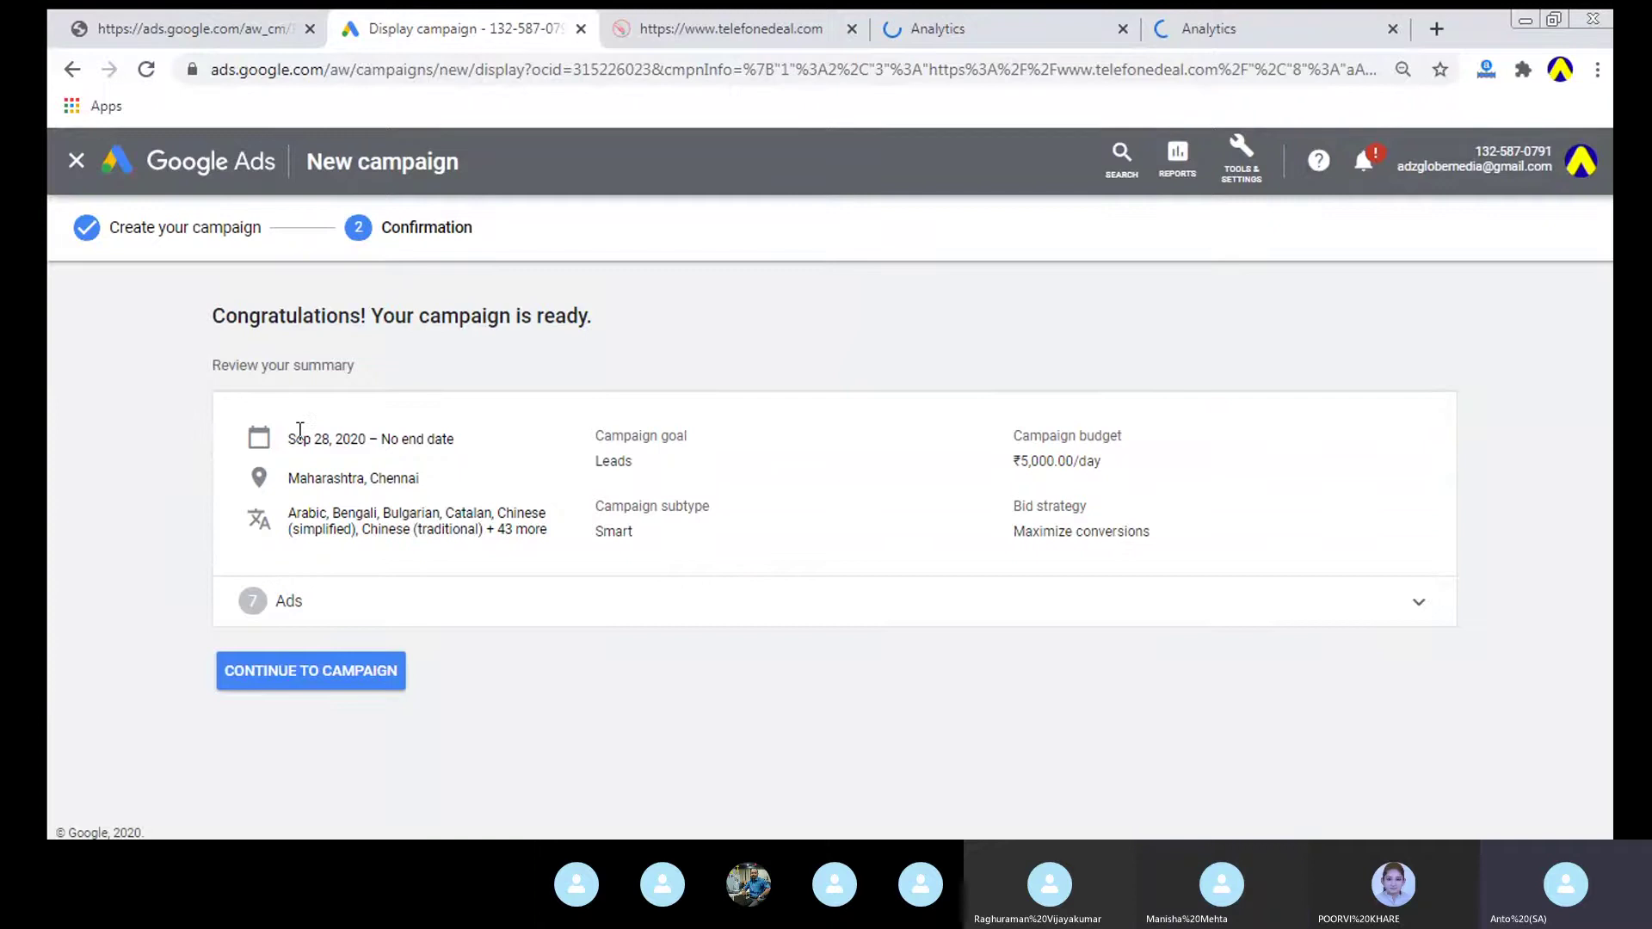
pyautogui.moveTo(370, 435); pyautogui.dragTo(560, 436)
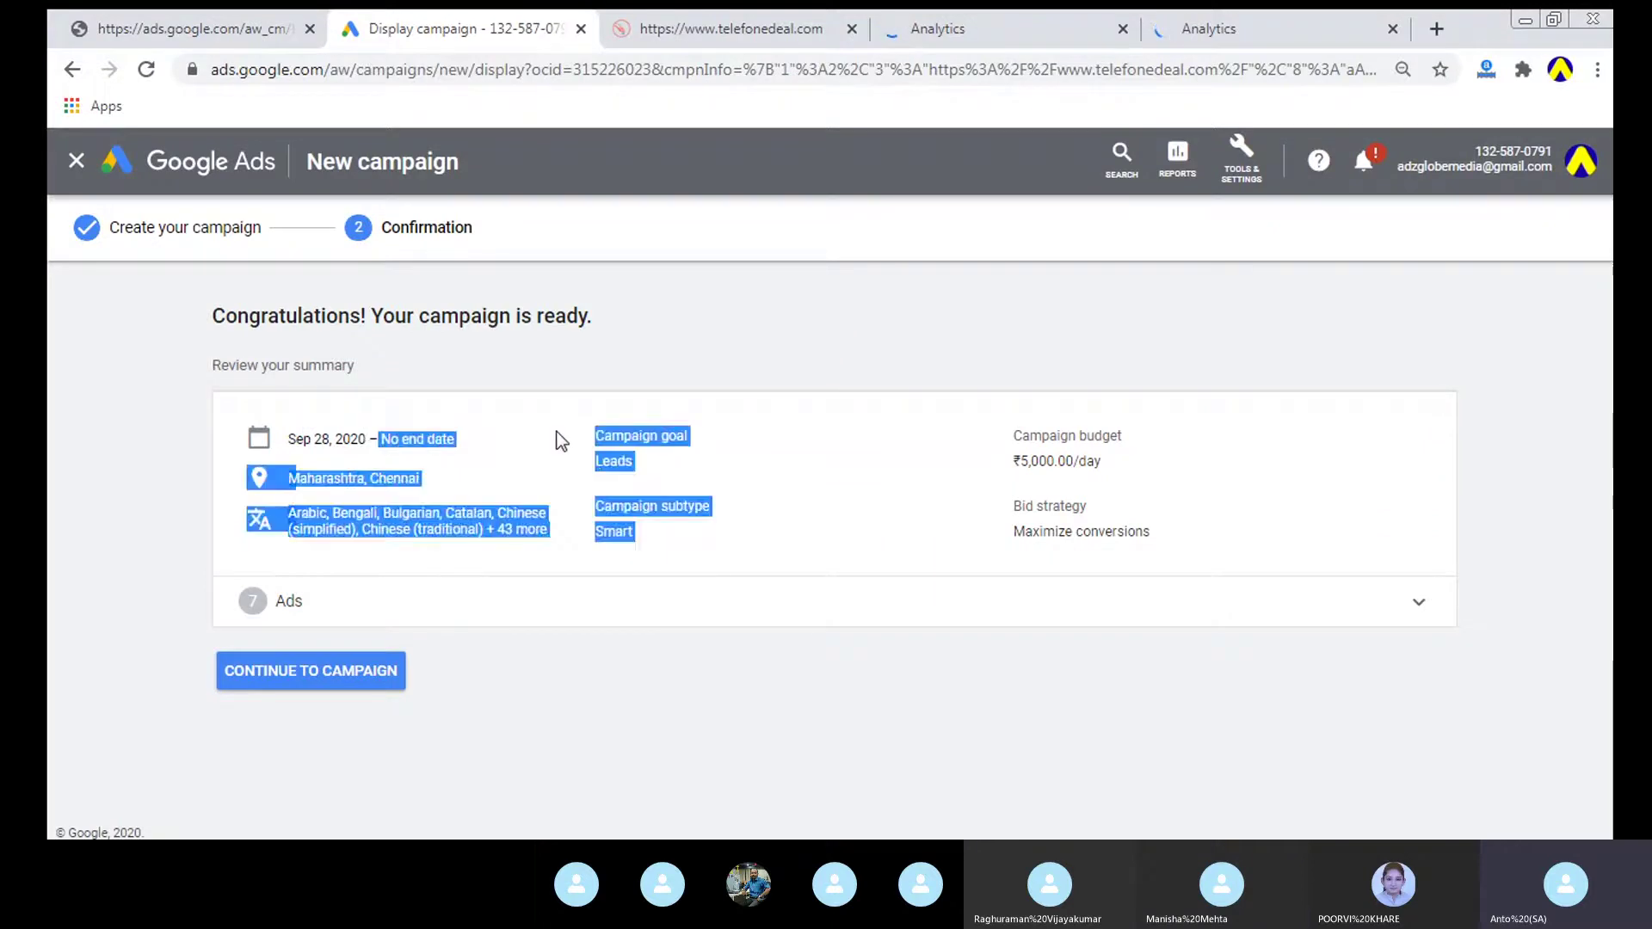
pyautogui.click(472, 441)
pyautogui.moveTo(589, 459); pyautogui.dragTo(693, 458)
pyautogui.moveTo(1015, 451); pyautogui.dragTo(1148, 459)
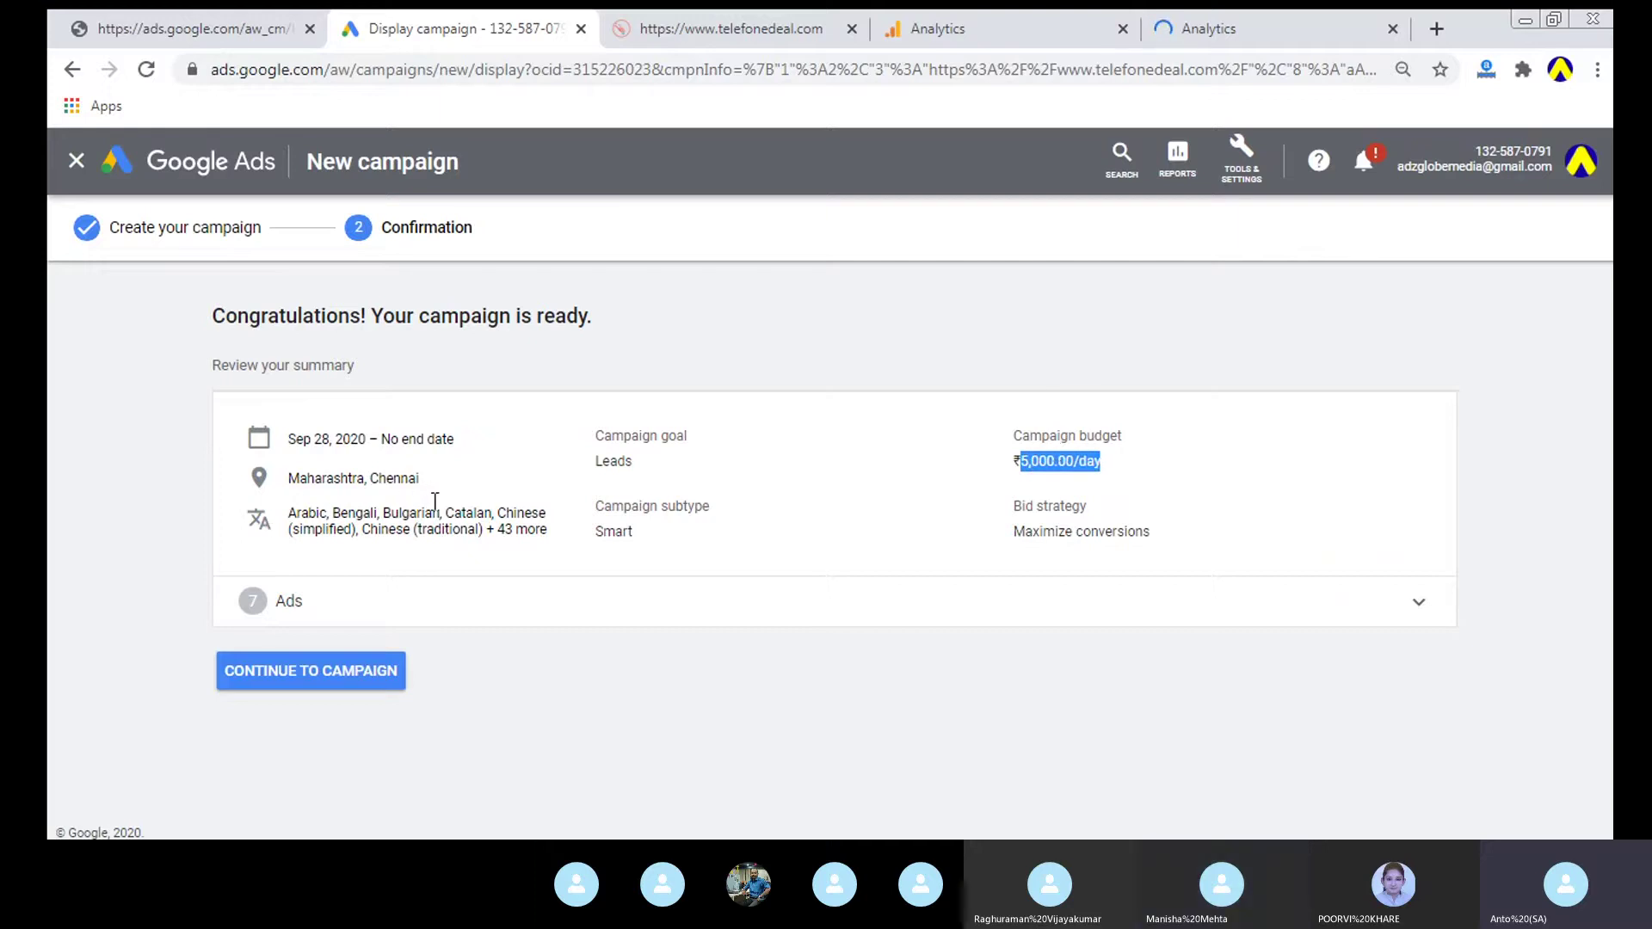
pyautogui.click(514, 527)
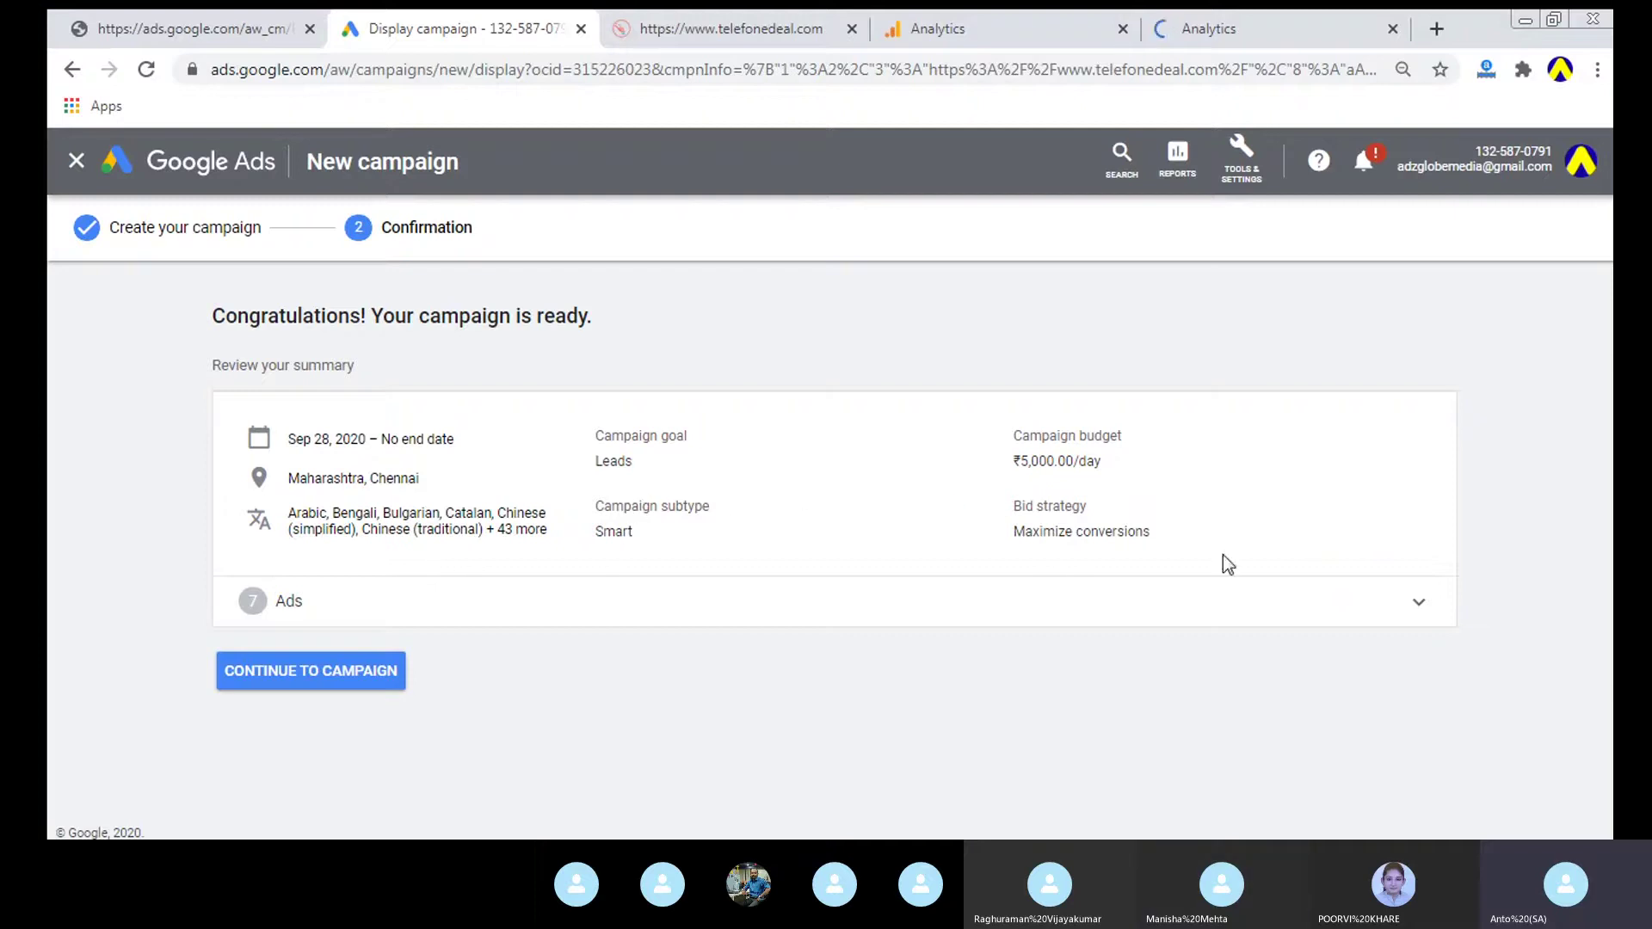
pyautogui.click(1416, 600)
pyautogui.scroll(-1, 865, 473)
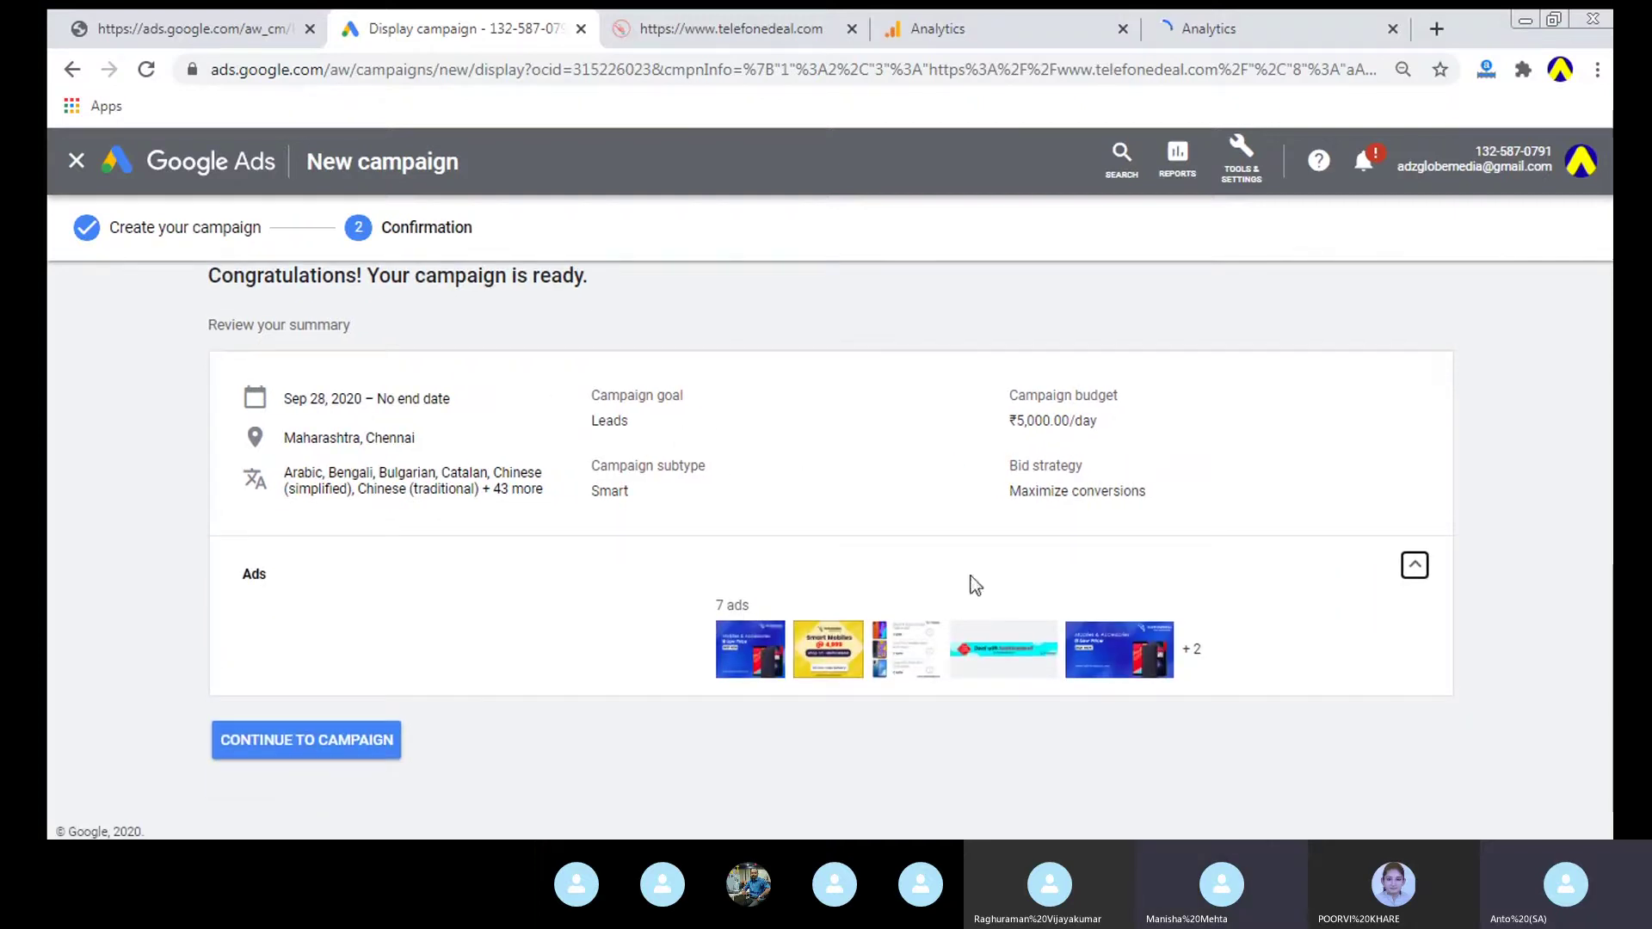
# Step: Continue to the newly created campaign and open its list of ads
pyautogui.click(339, 747)
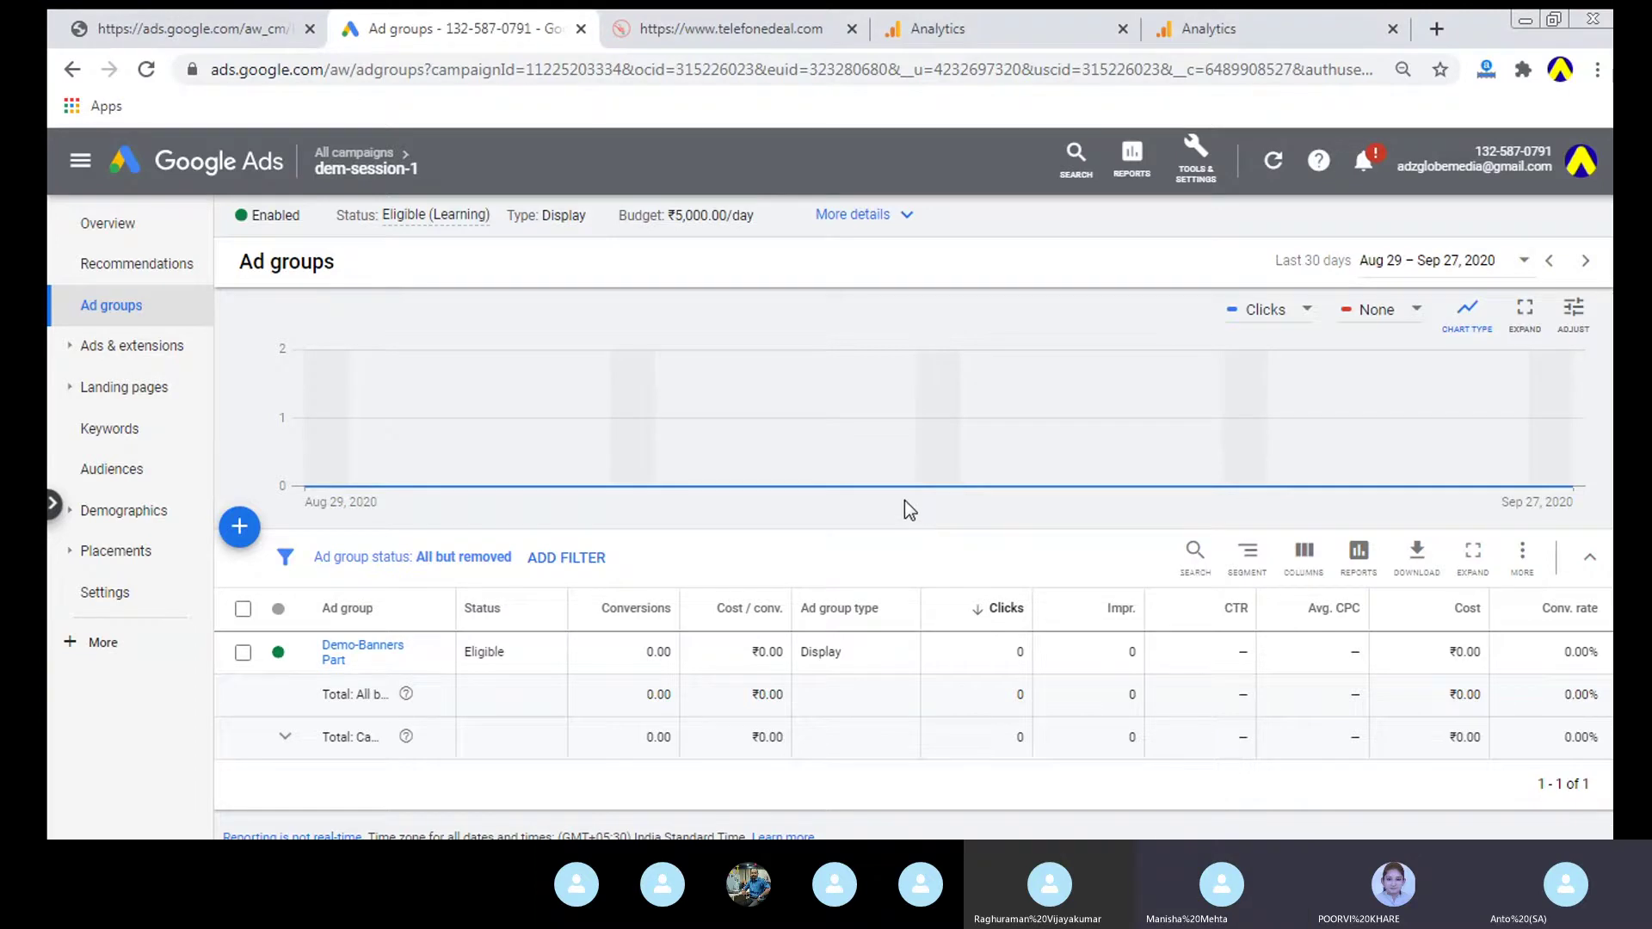
pyautogui.click(116, 345)
pyautogui.click(110, 387)
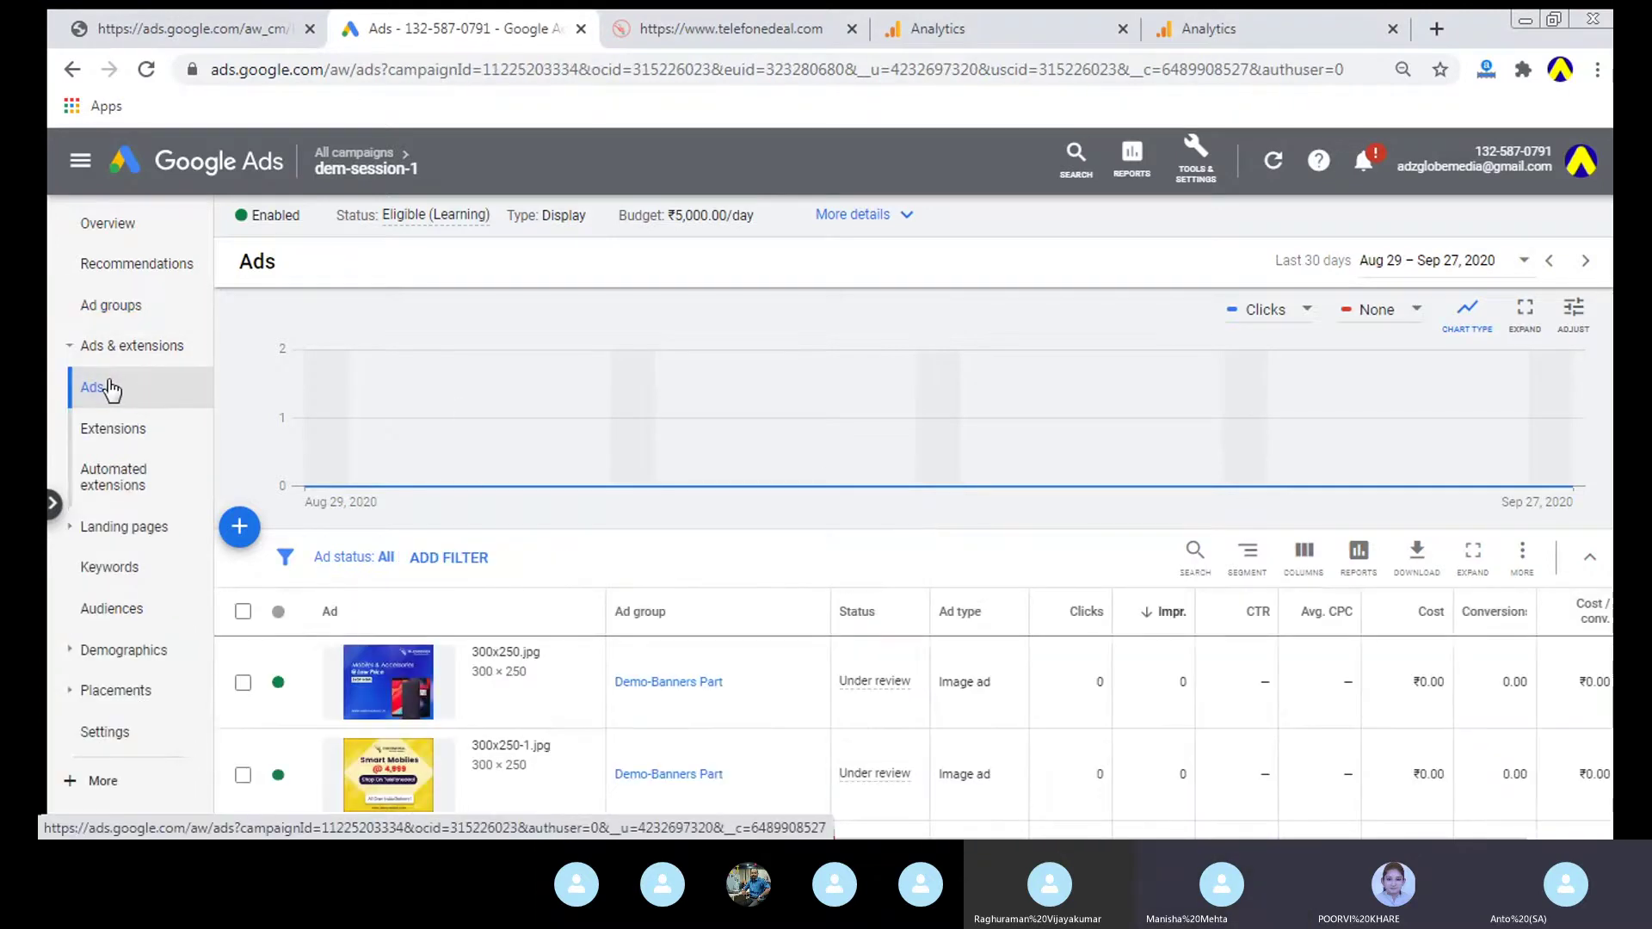
# Step: Reopen the Telefonedeal page source, highlight the Google Analytics tag script and switch to Google Analytics
pyautogui.click(803, 10)
pyautogui.click(968, 22)
pyautogui.click(1165, 22)
pyautogui.click(680, 17)
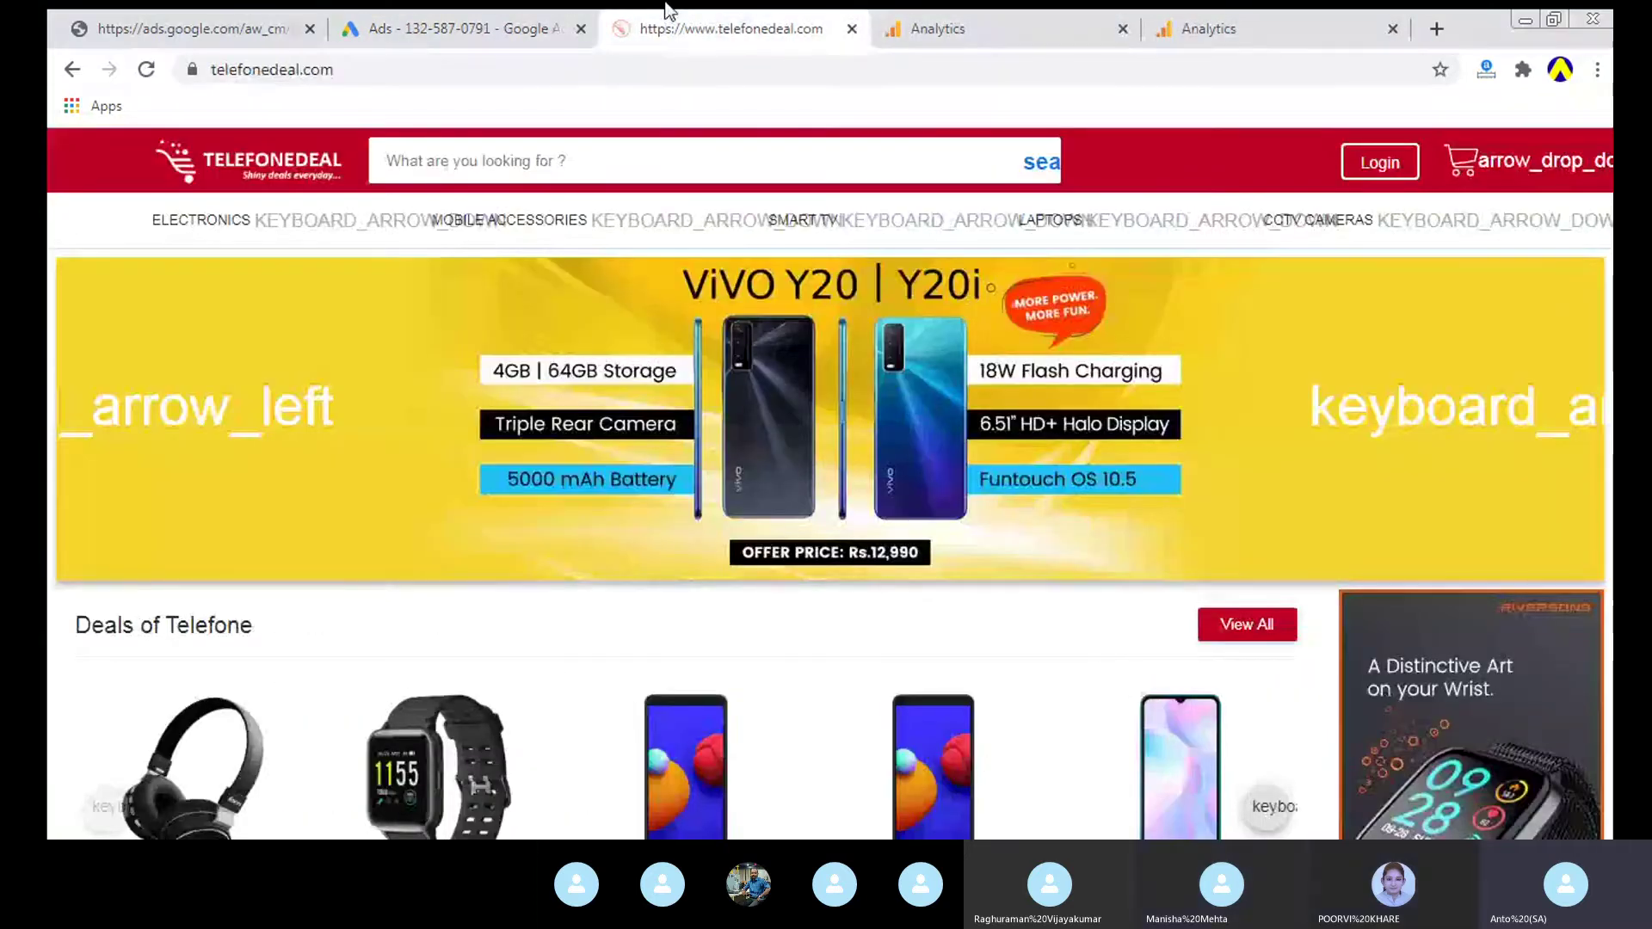
pyautogui.hotkey('ctrl', 'u')
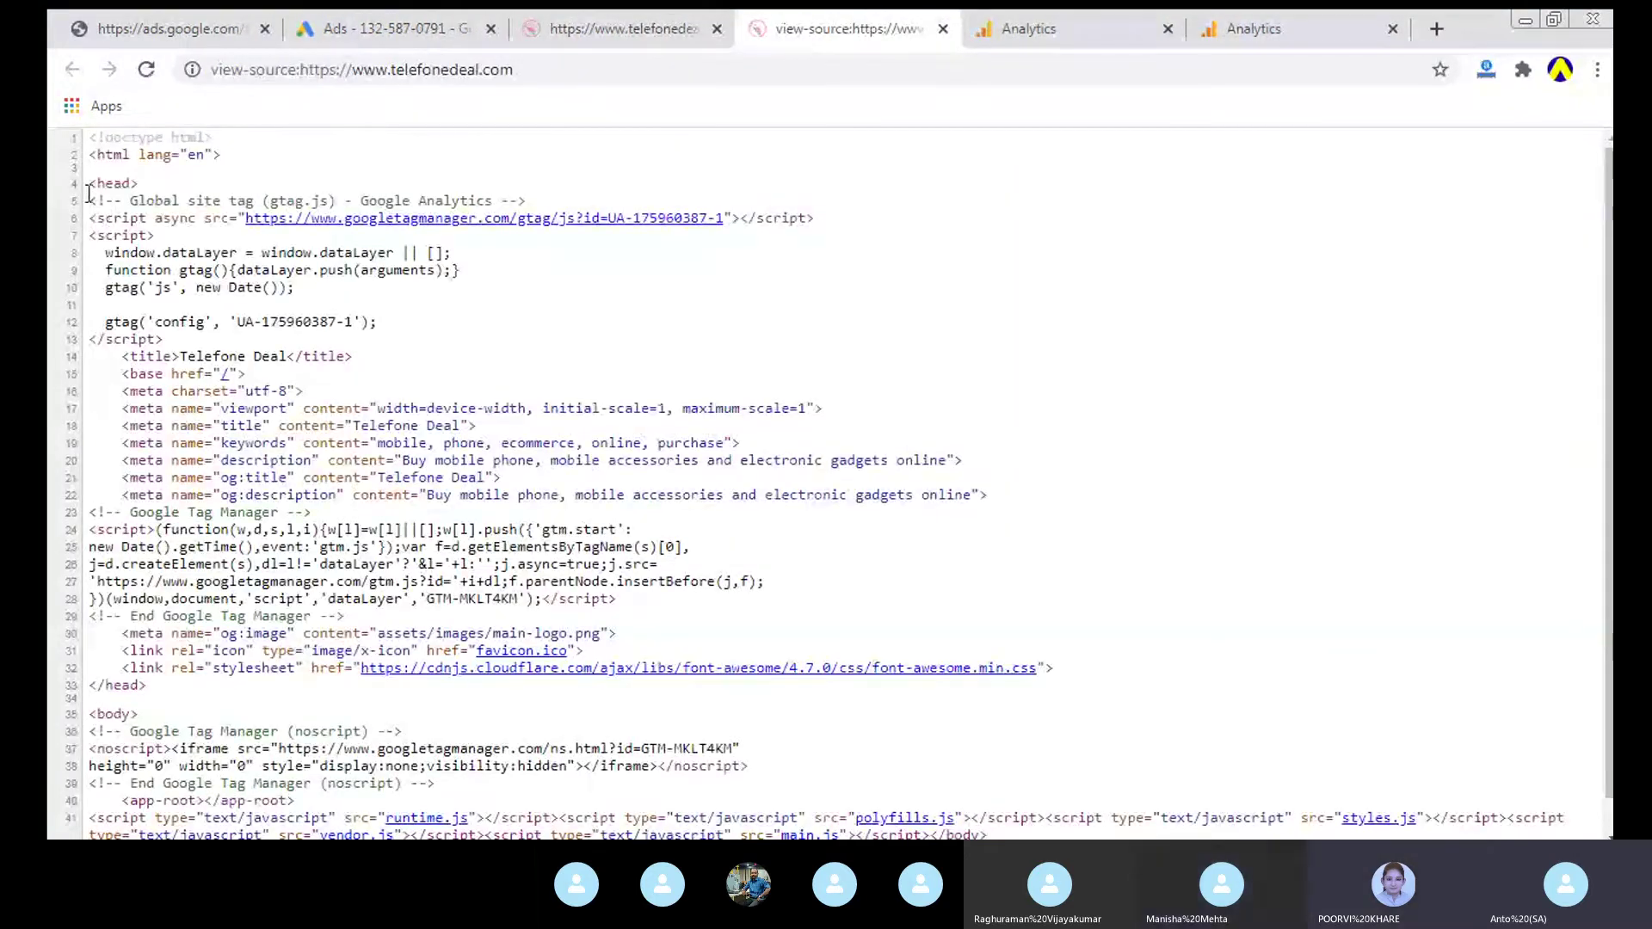
pyautogui.moveTo(60, 202); pyautogui.dragTo(400, 336)
pyautogui.click(991, 17)
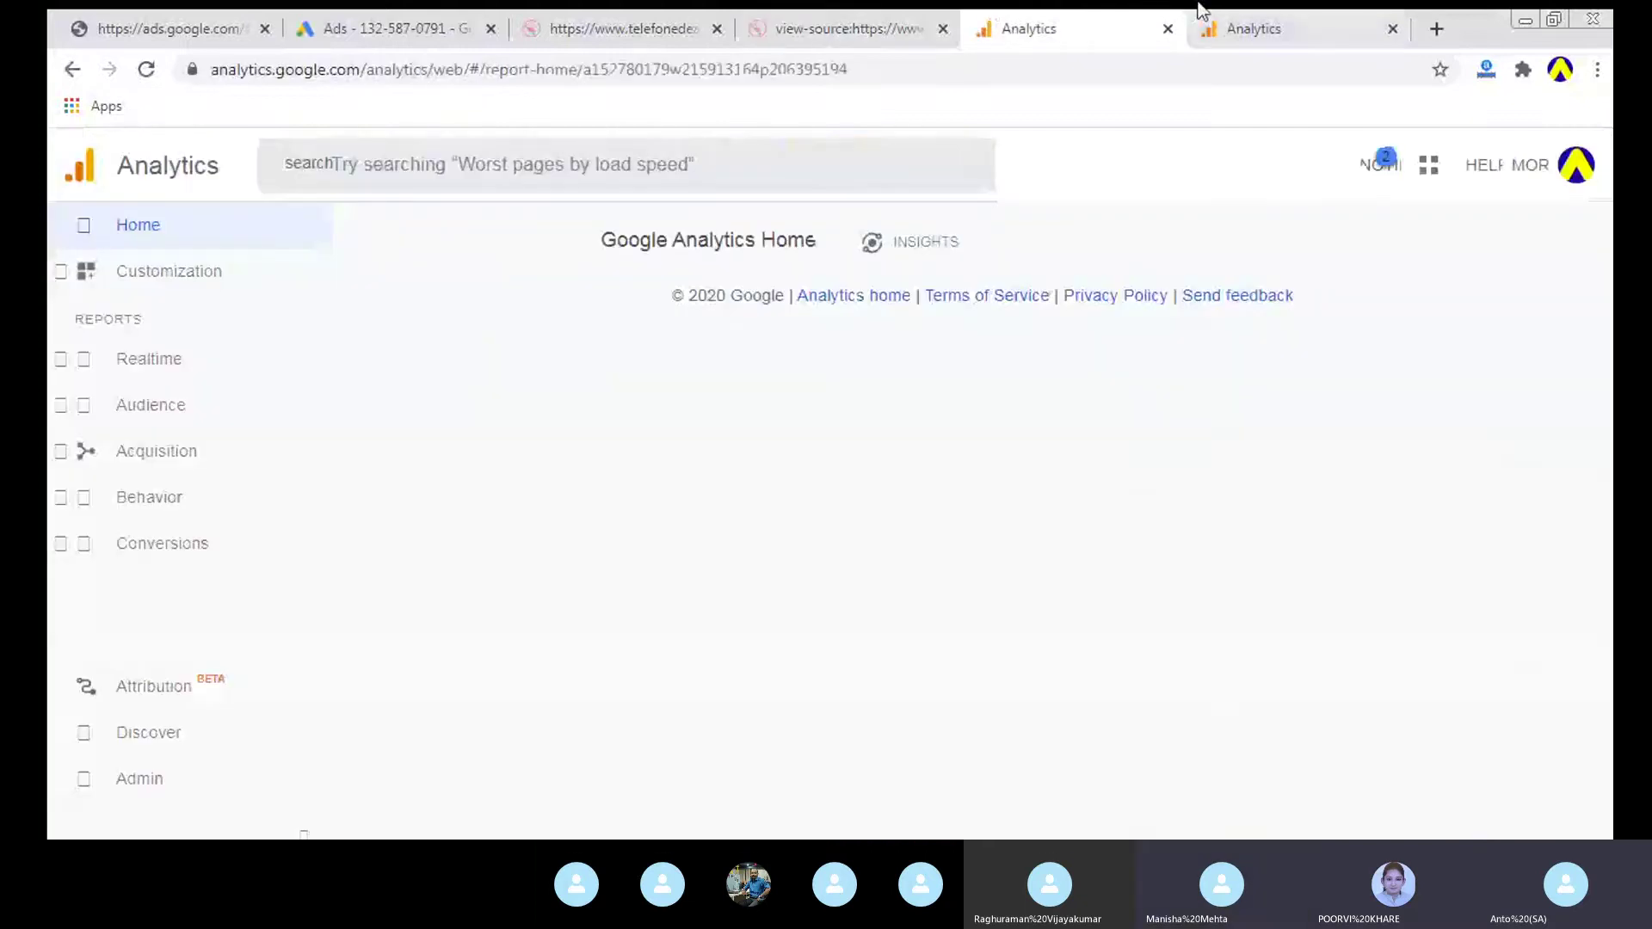
# Step: Check the Google Analytics home overview against the Telefonedeal home page and return to Analytics
pyautogui.click(1233, 12)
pyautogui.click(1123, 12)
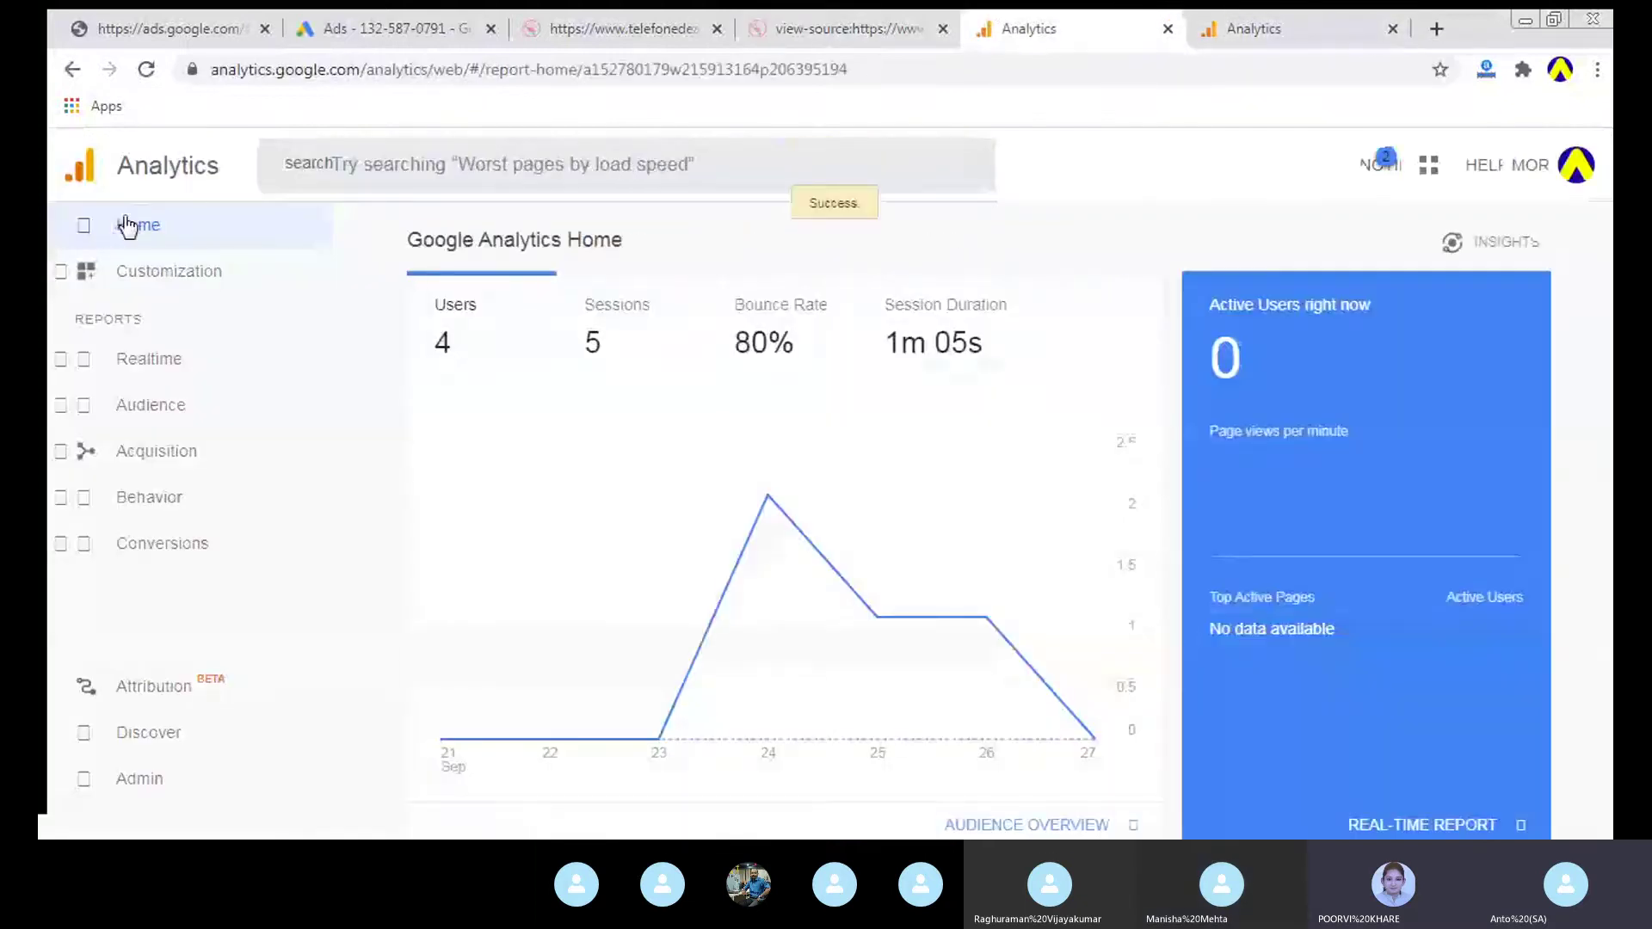
pyautogui.click(848, 14)
pyautogui.click(630, 13)
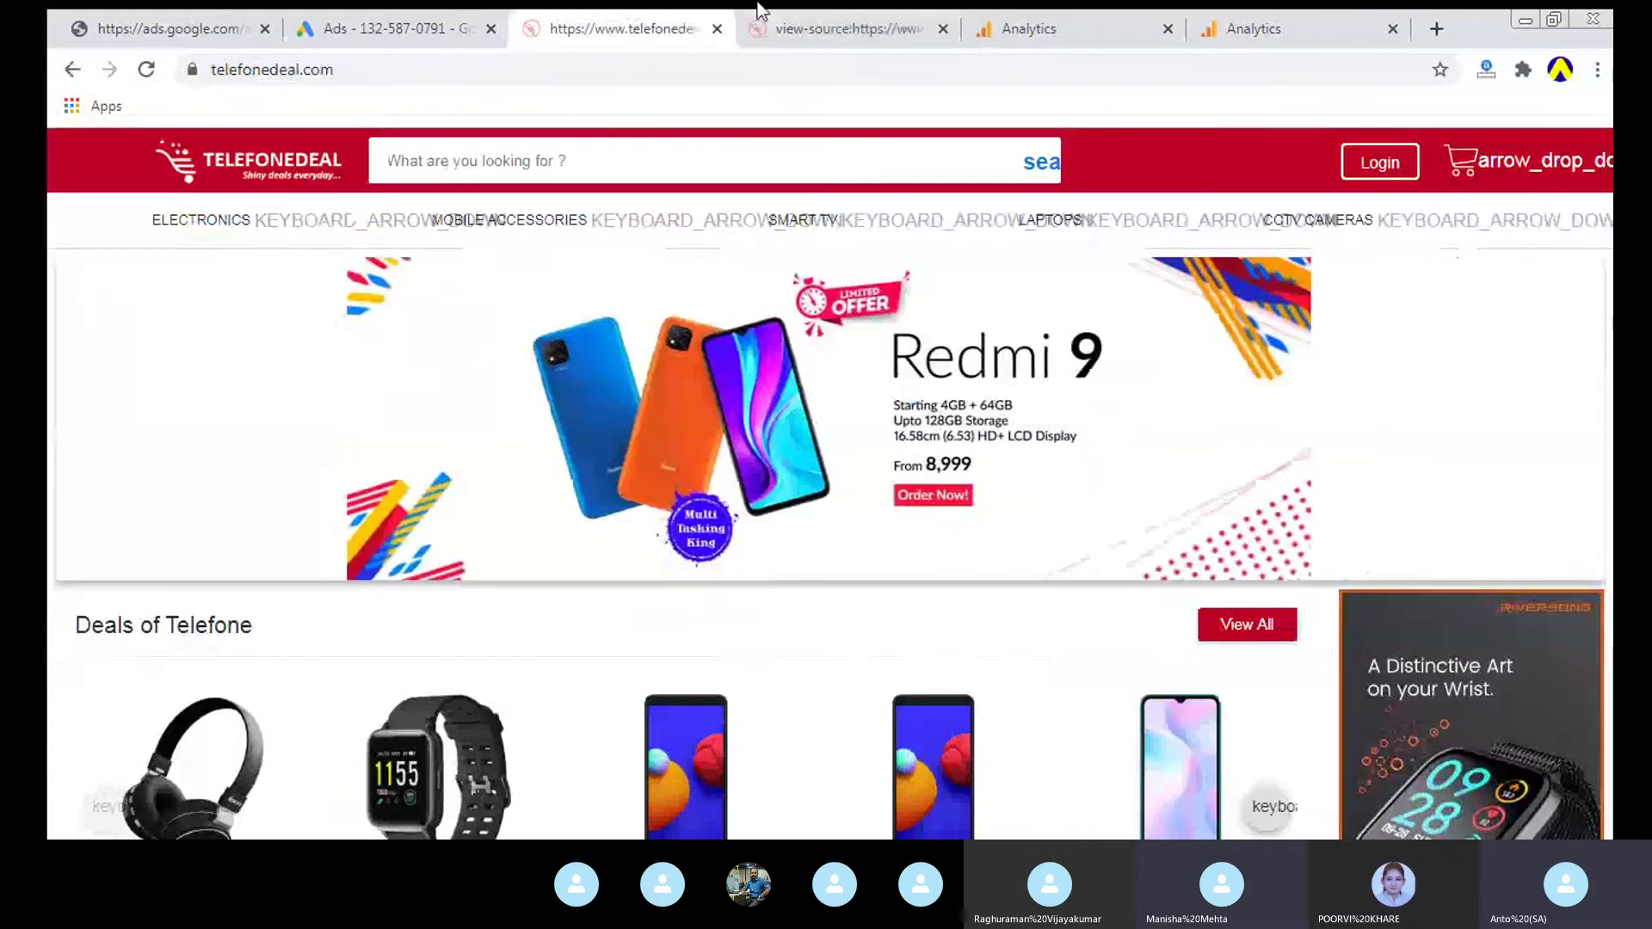
pyautogui.click(1020, 13)
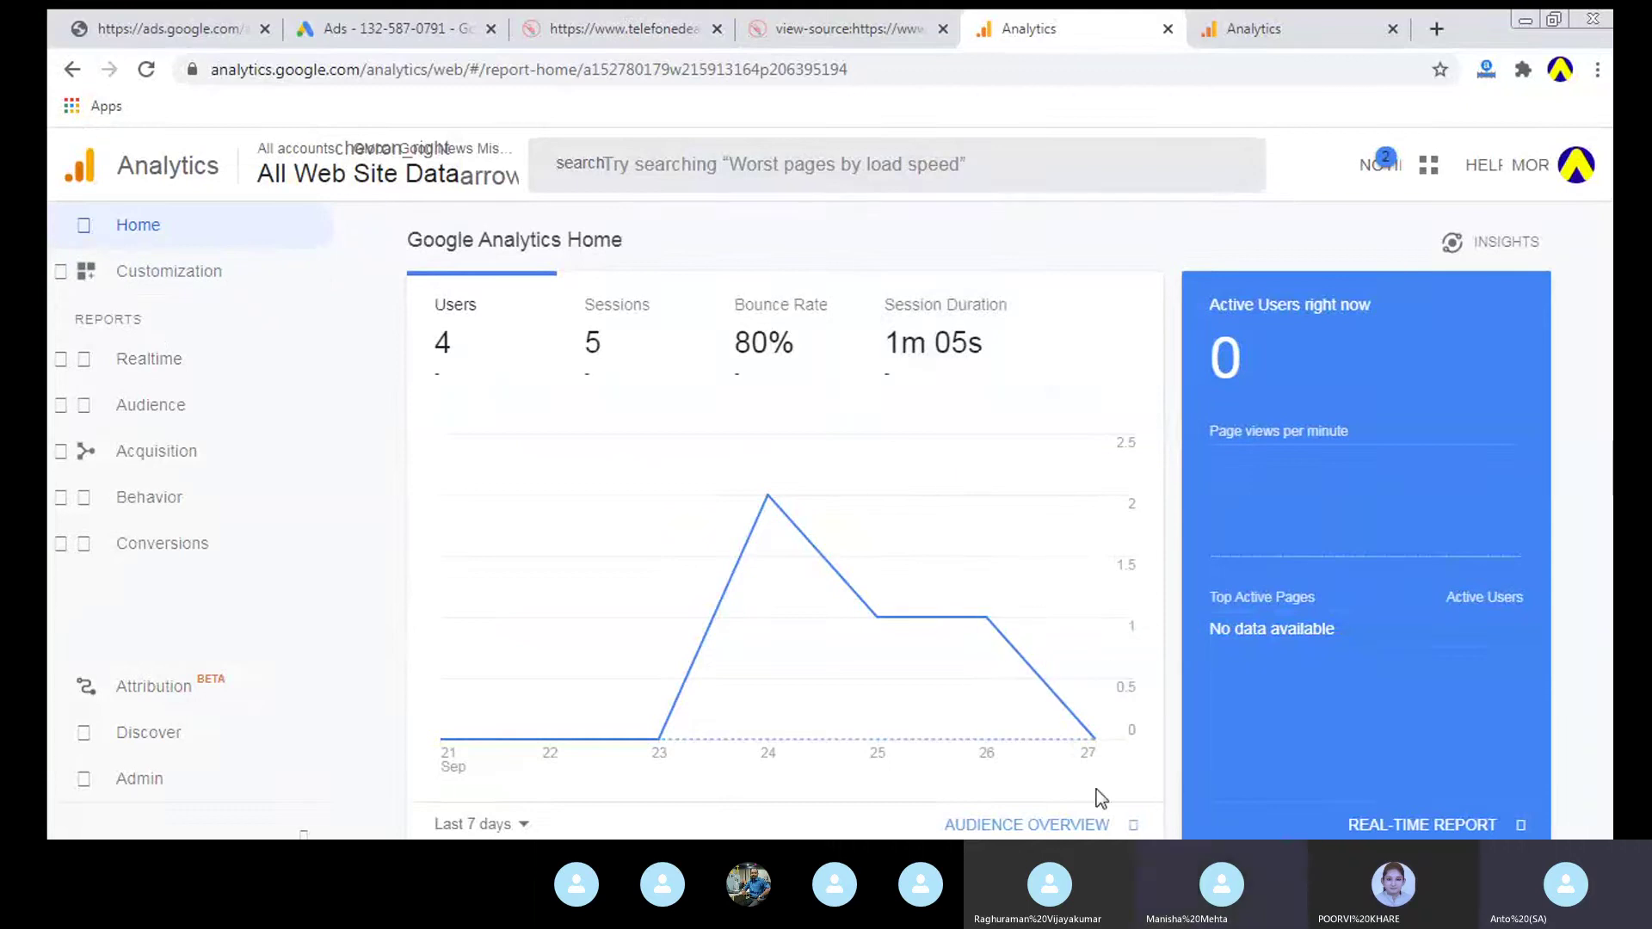
# Step: Go to the Analytics administration settings, check the available accounts and show the Global Good News Mission property's tracking code
pyautogui.click(168, 772)
pyautogui.click(844, 28)
pyautogui.click(1029, 28)
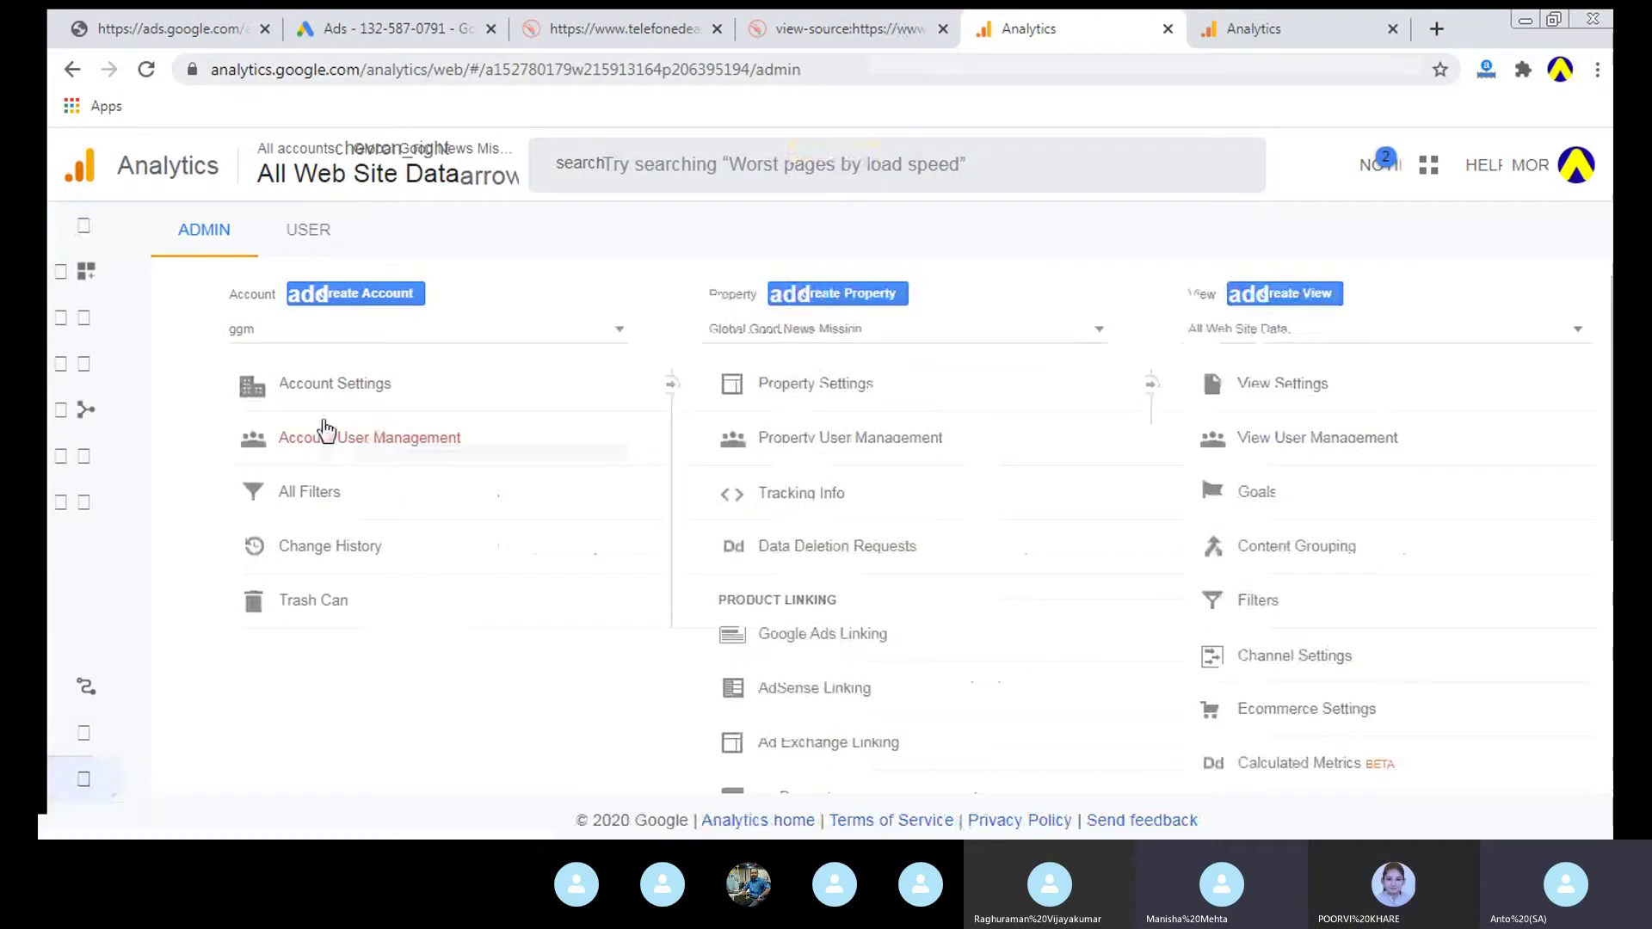
pyautogui.click(331, 332)
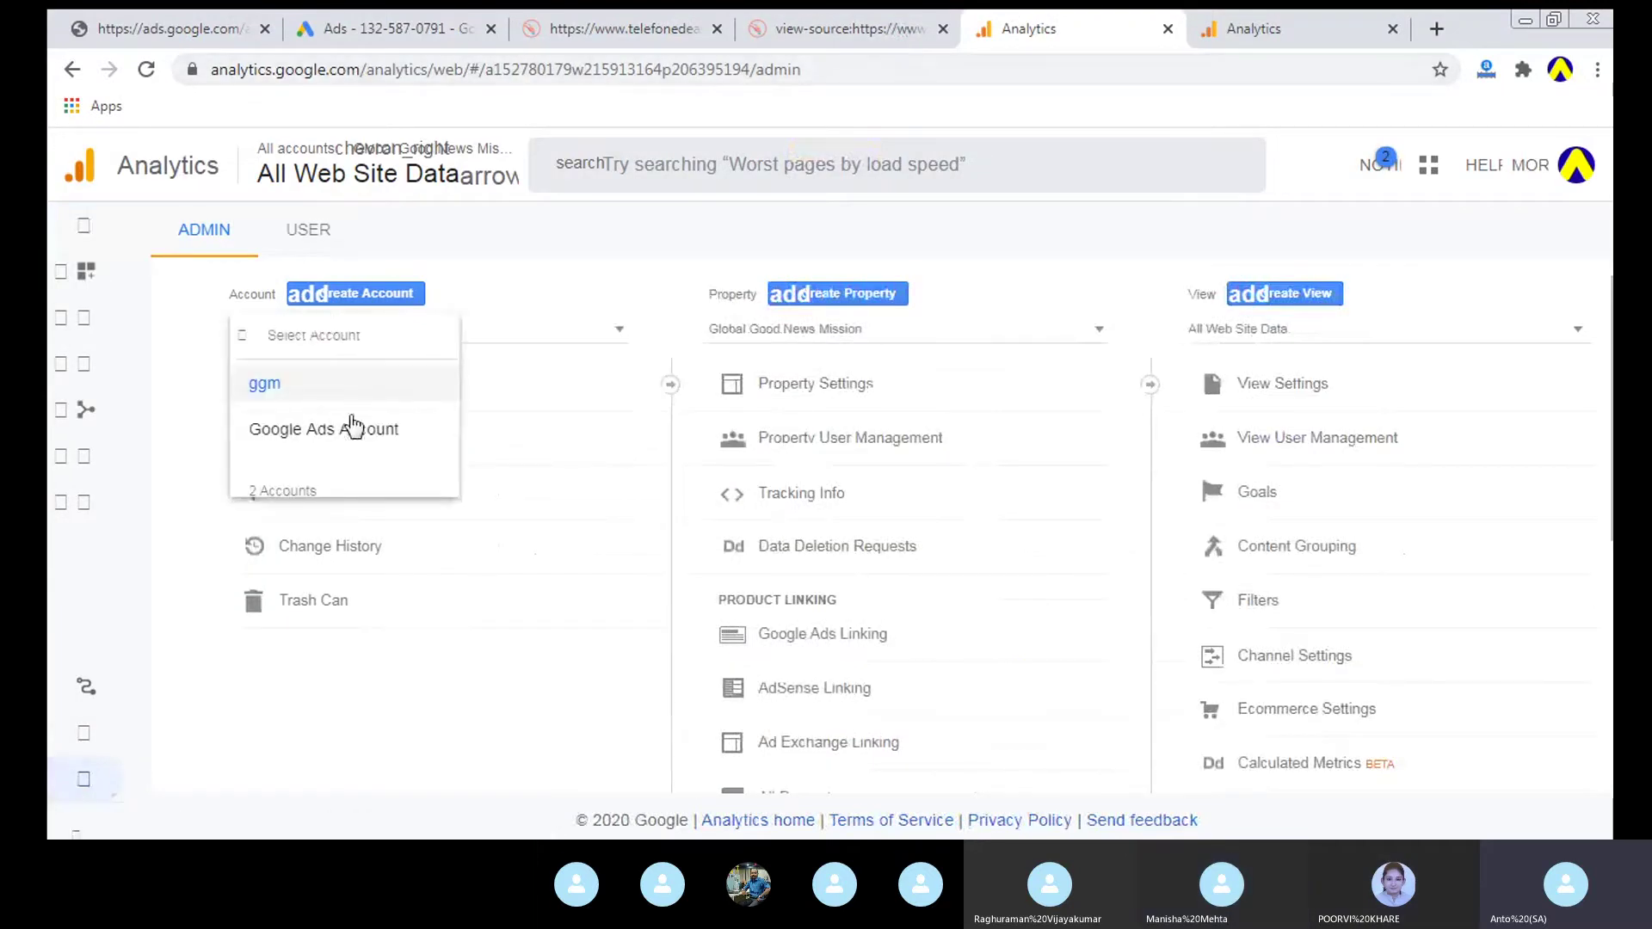
pyautogui.click(528, 422)
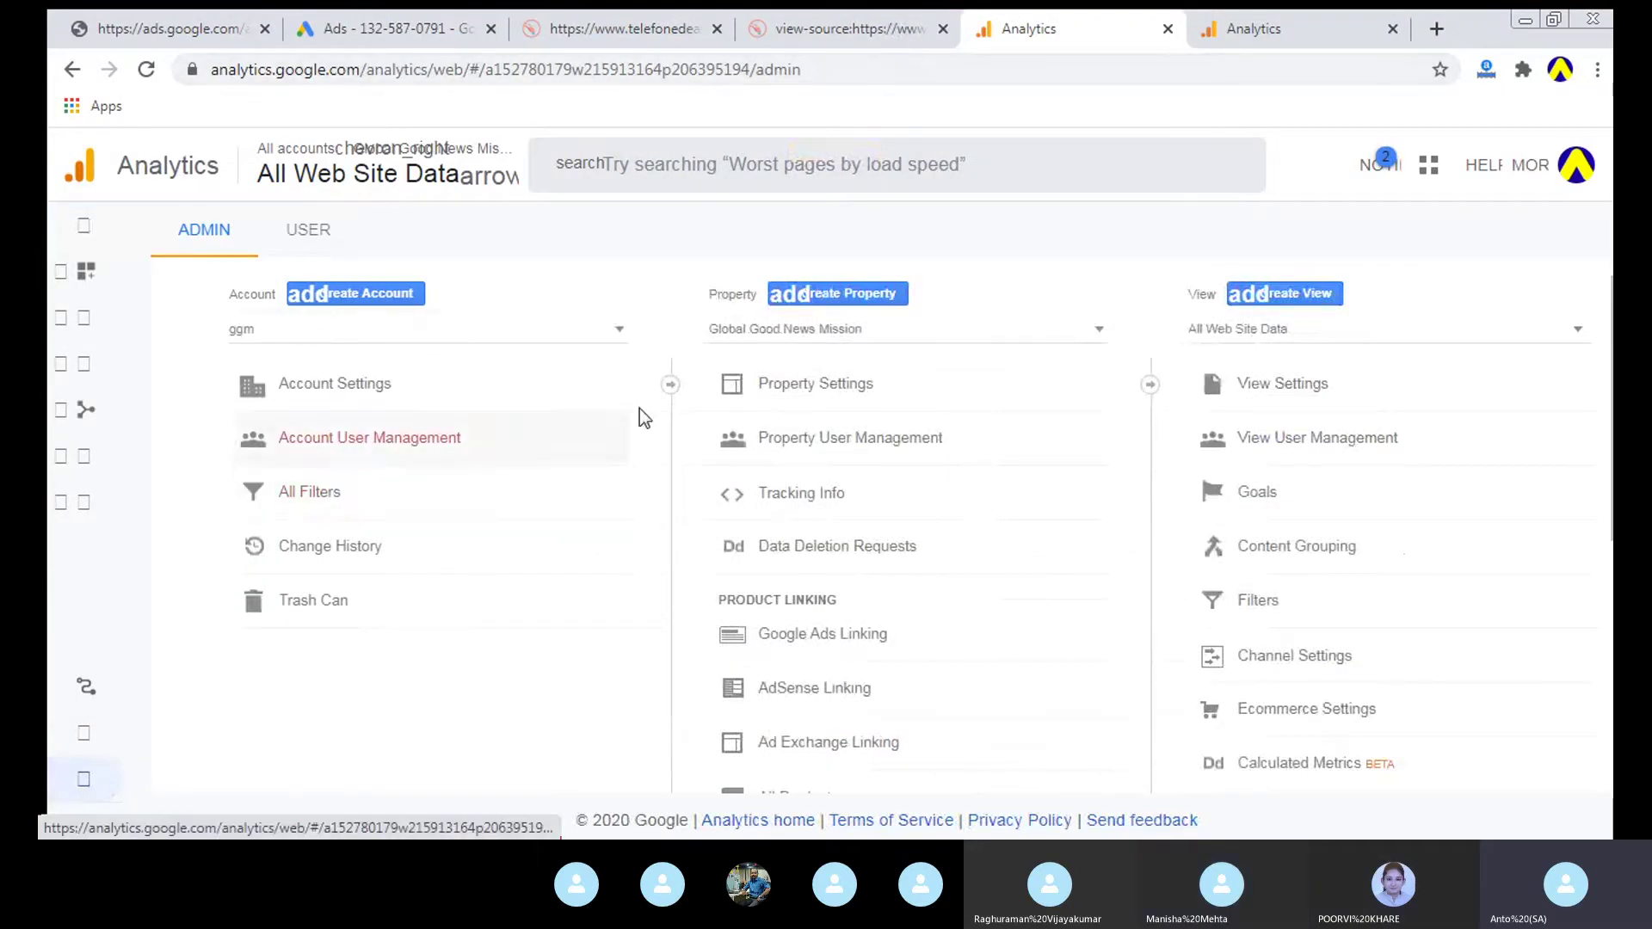
pyautogui.click(792, 495)
pyautogui.click(785, 535)
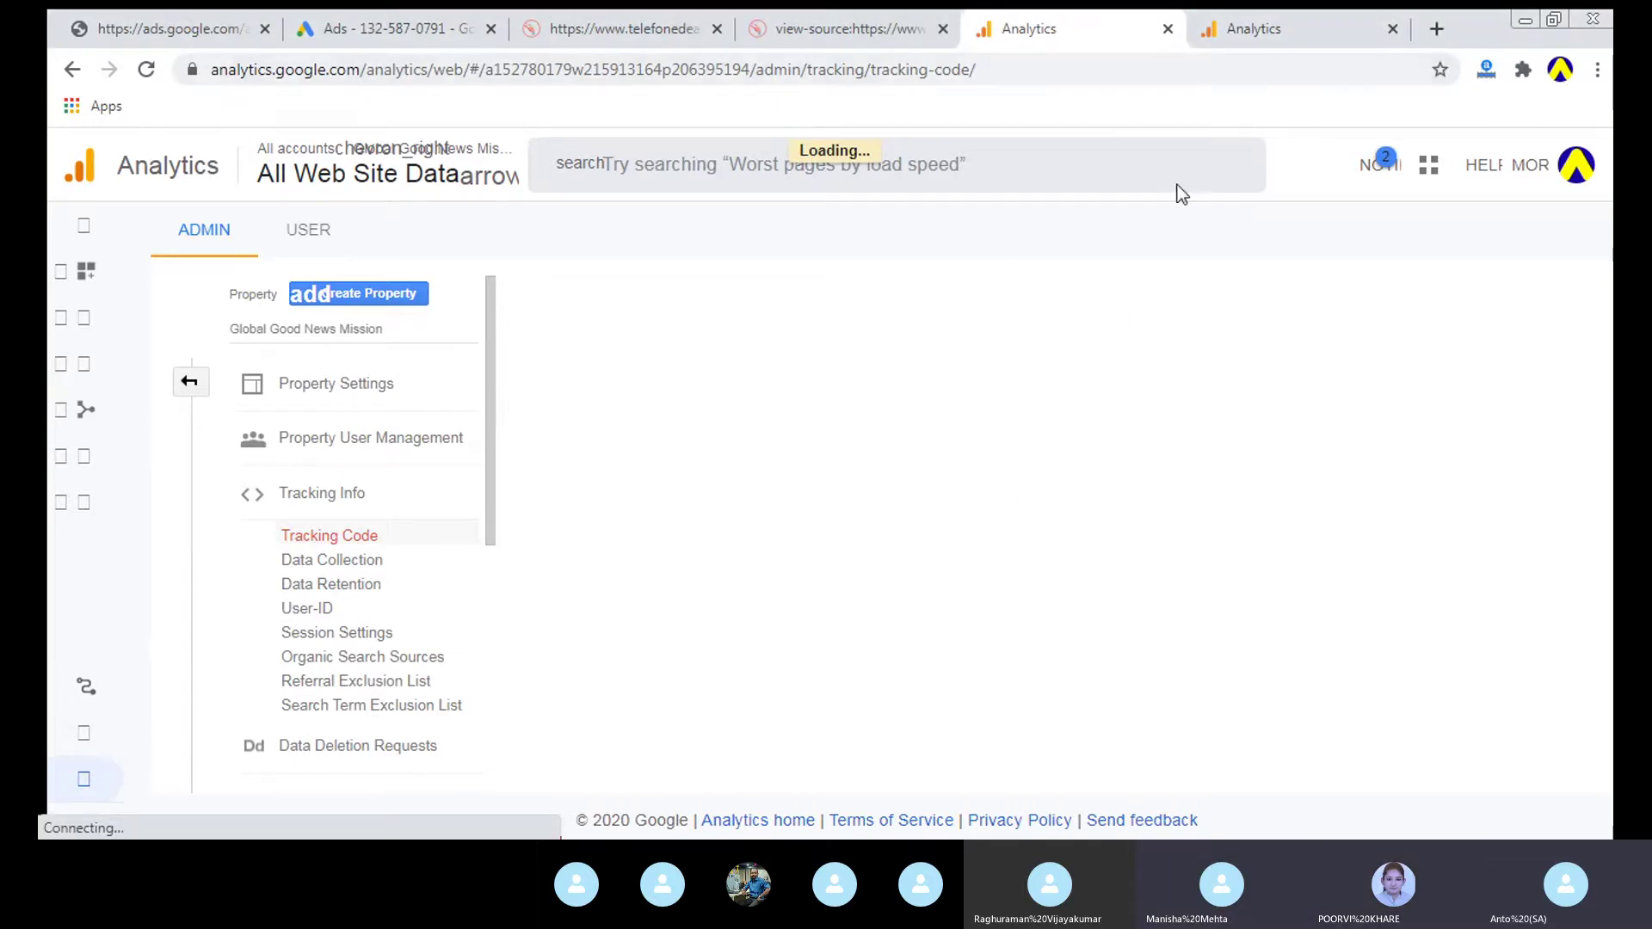
# Step: Search Google for mumillion in a new tab and open the Mumillion website
pyautogui.click(1433, 28)
pyautogui.write('mu')
pyautogui.press('BackSpace')
pyautogui.press('BackSpace')
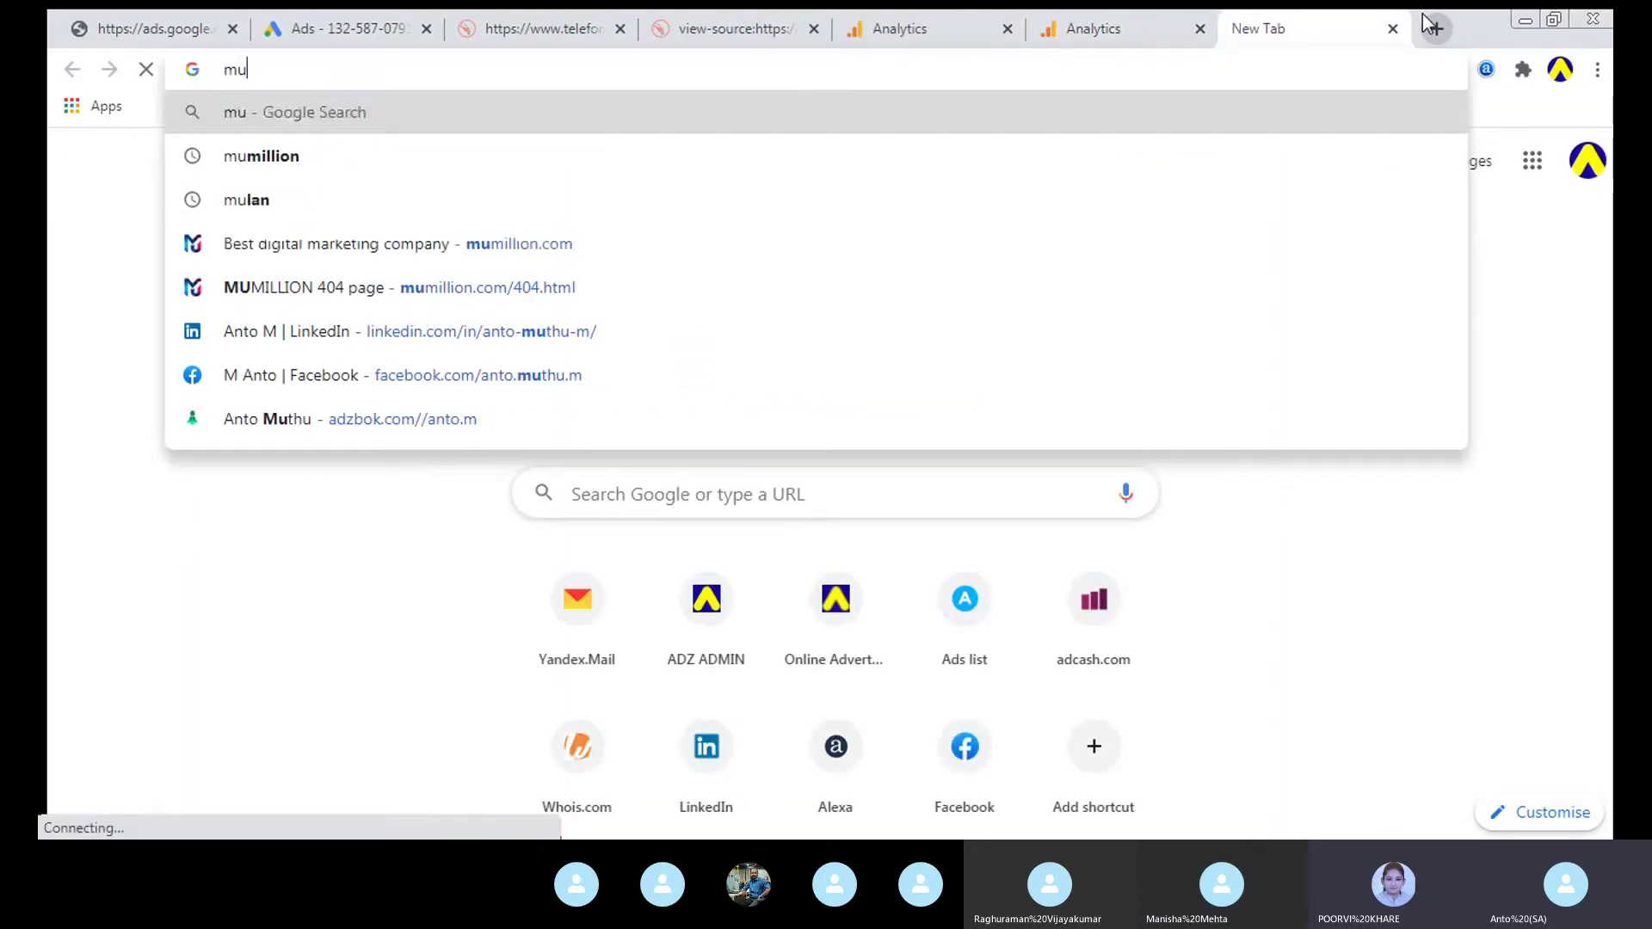
pyautogui.write('umillion.com')
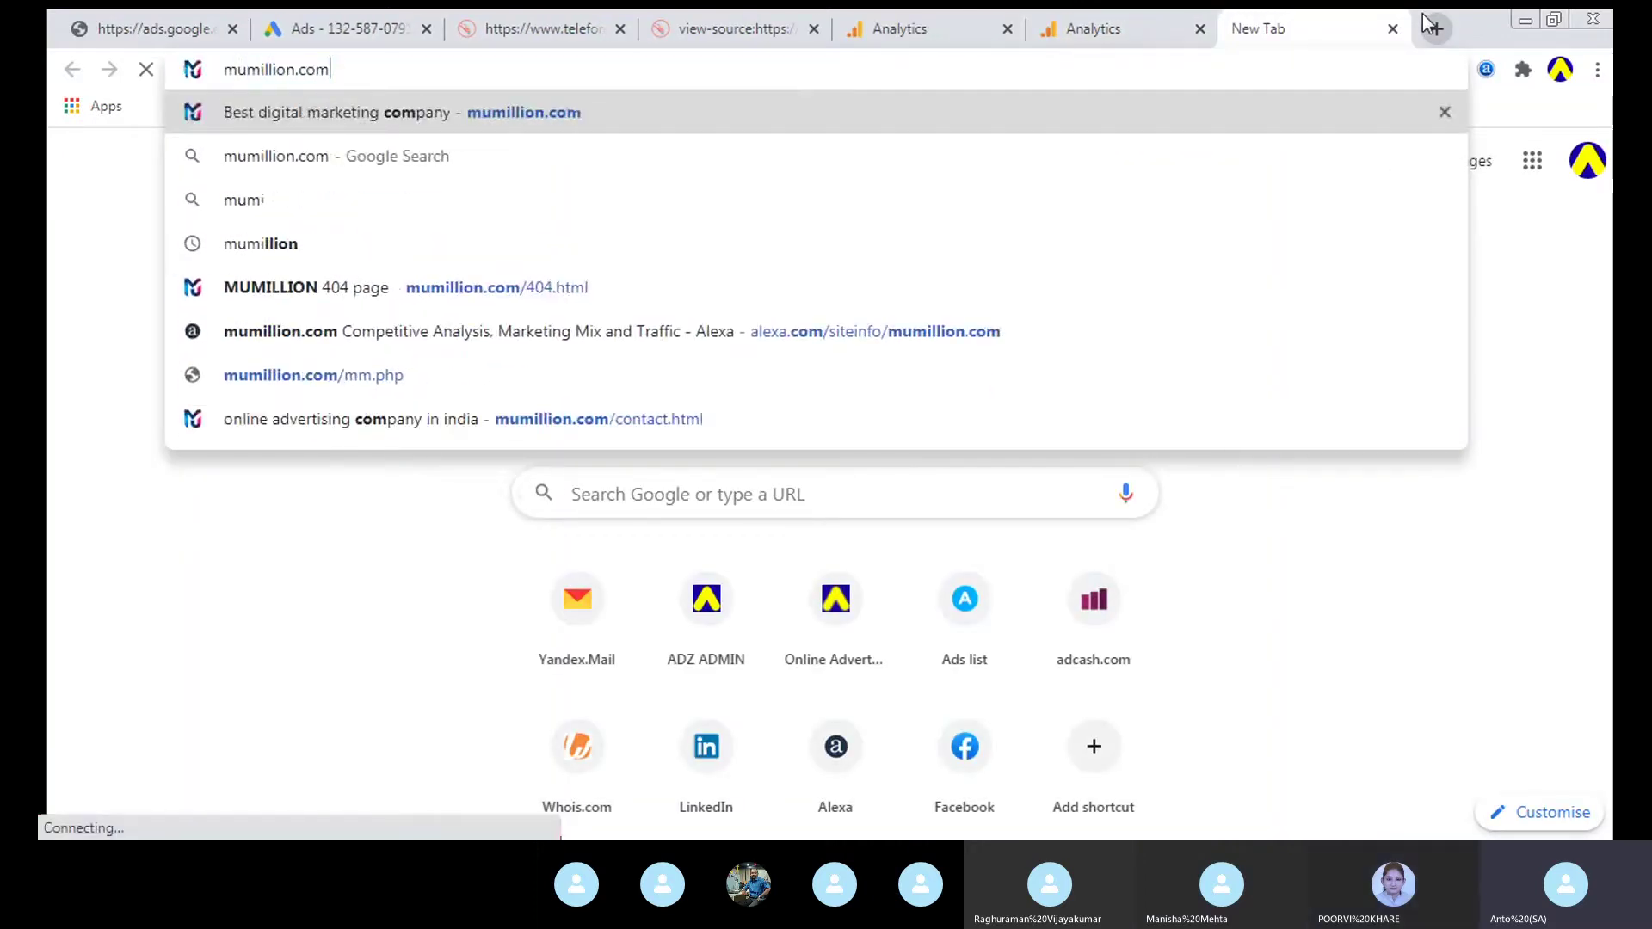
pyautogui.press('BackSpace')
pyautogui.press('BackSpace')
pyautogui.press('BackSpace')
pyautogui.press('BackSpace')
pyautogui.press('Return')
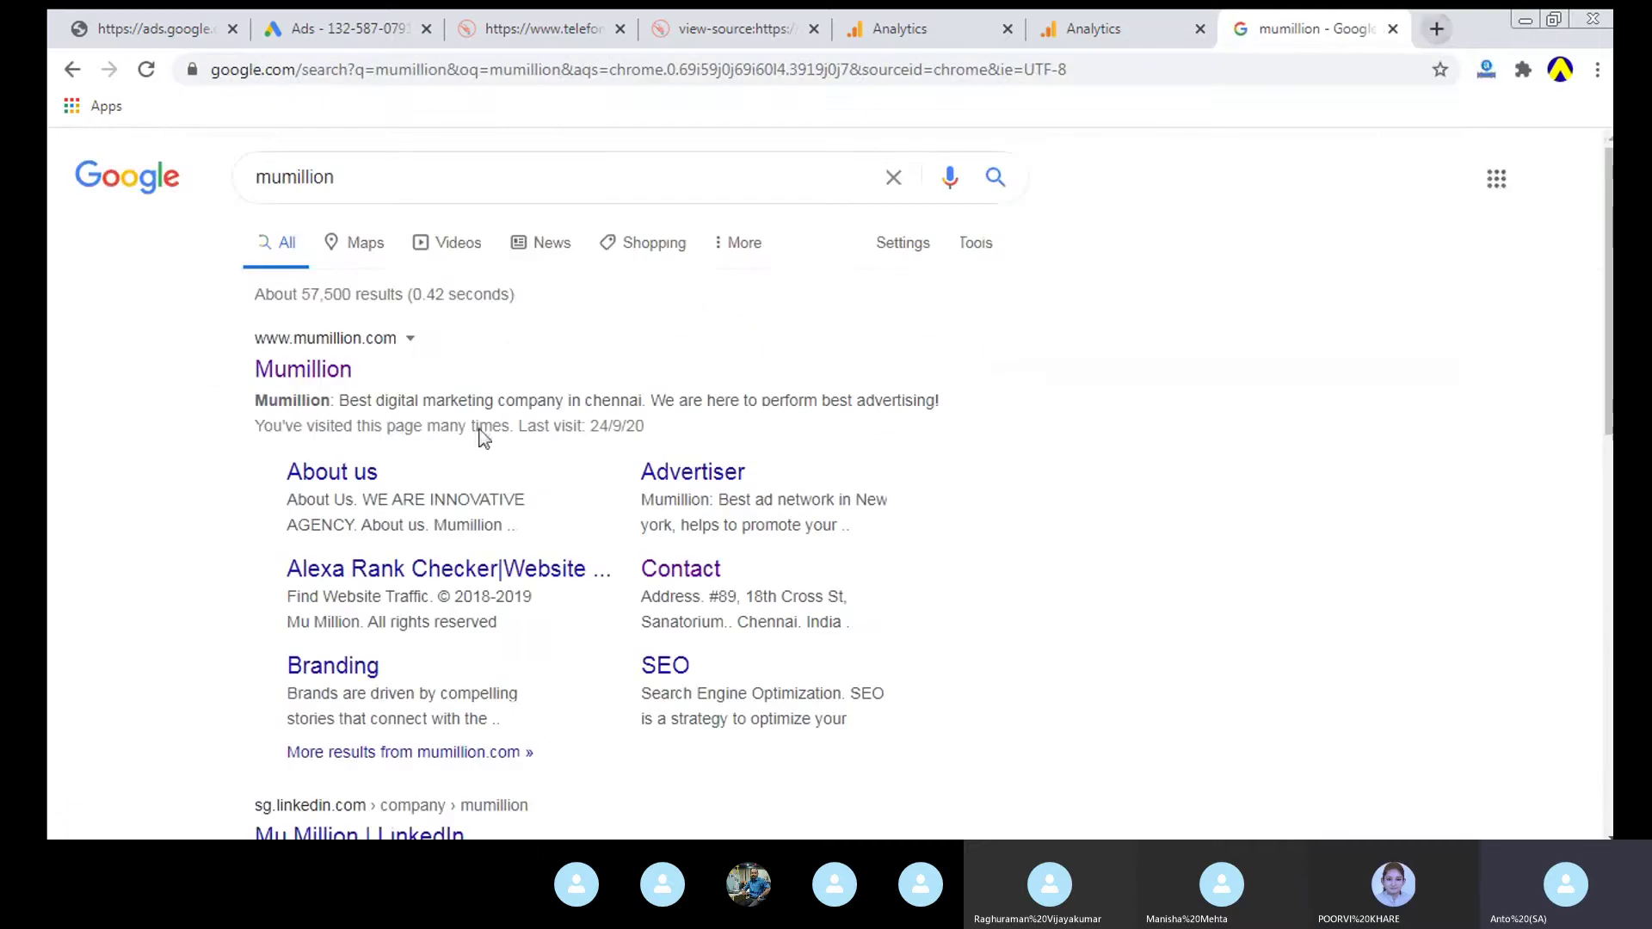
pyautogui.click(288, 365)
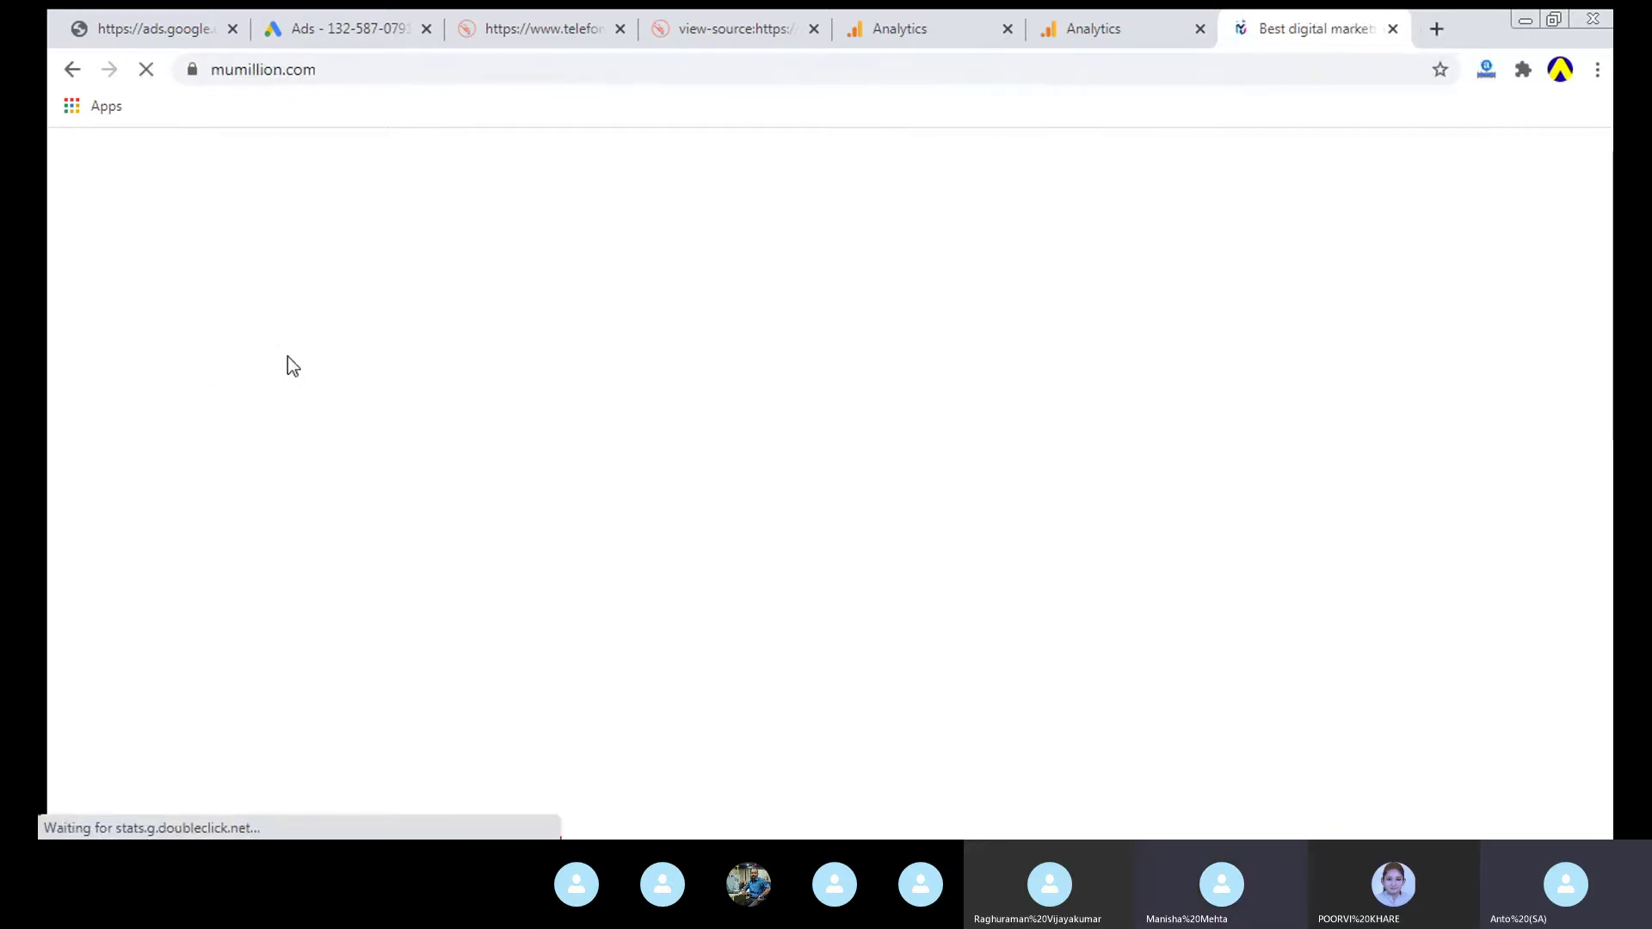
# Step: Open the Mumillion page source, find the Google Analytics global site tag and highlight its tracking ID and whole script
pyautogui.hotkey('ctrl', 'u')
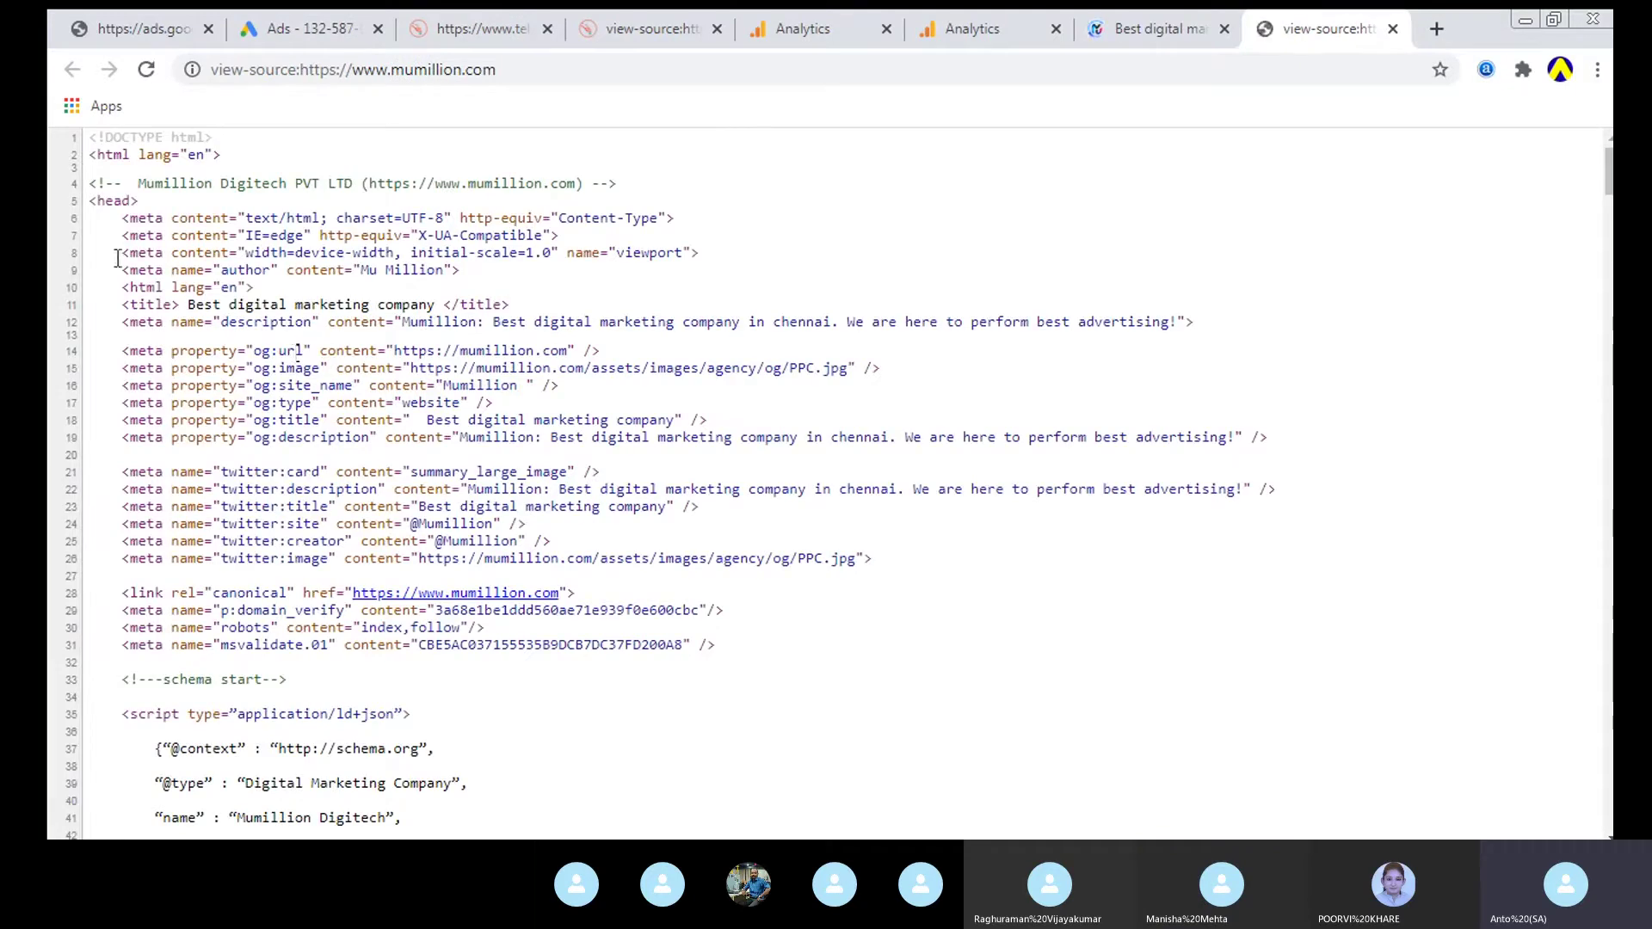
pyautogui.scroll(-5, 435, 358)
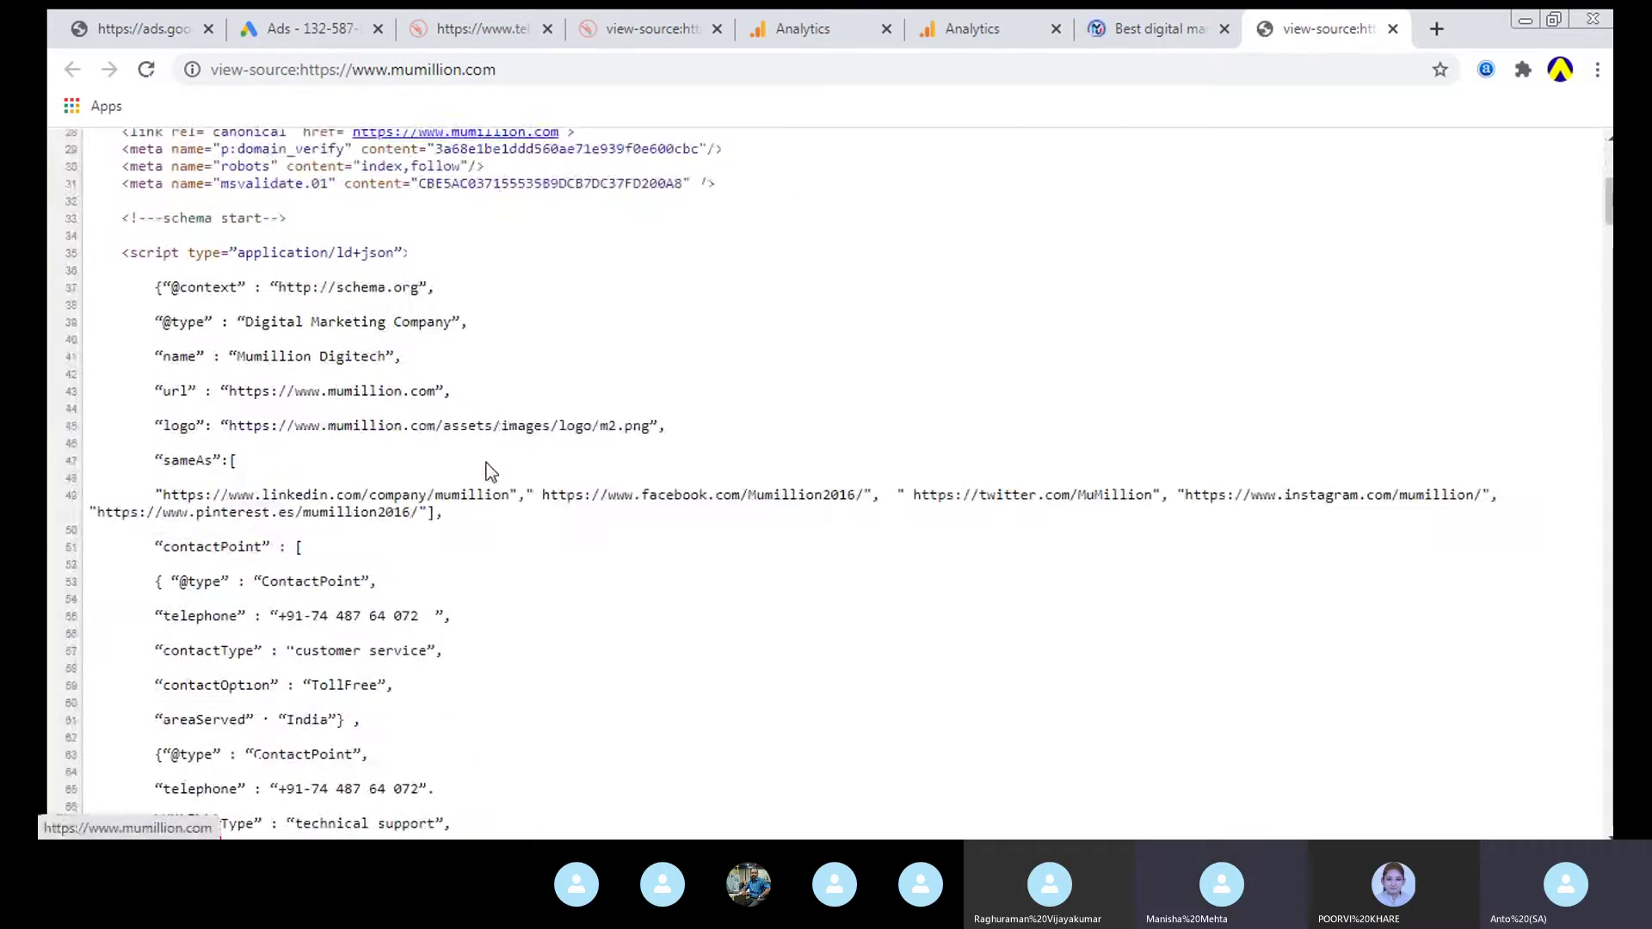
pyautogui.scroll(5, 487, 463)
pyautogui.scroll(-16, 487, 465)
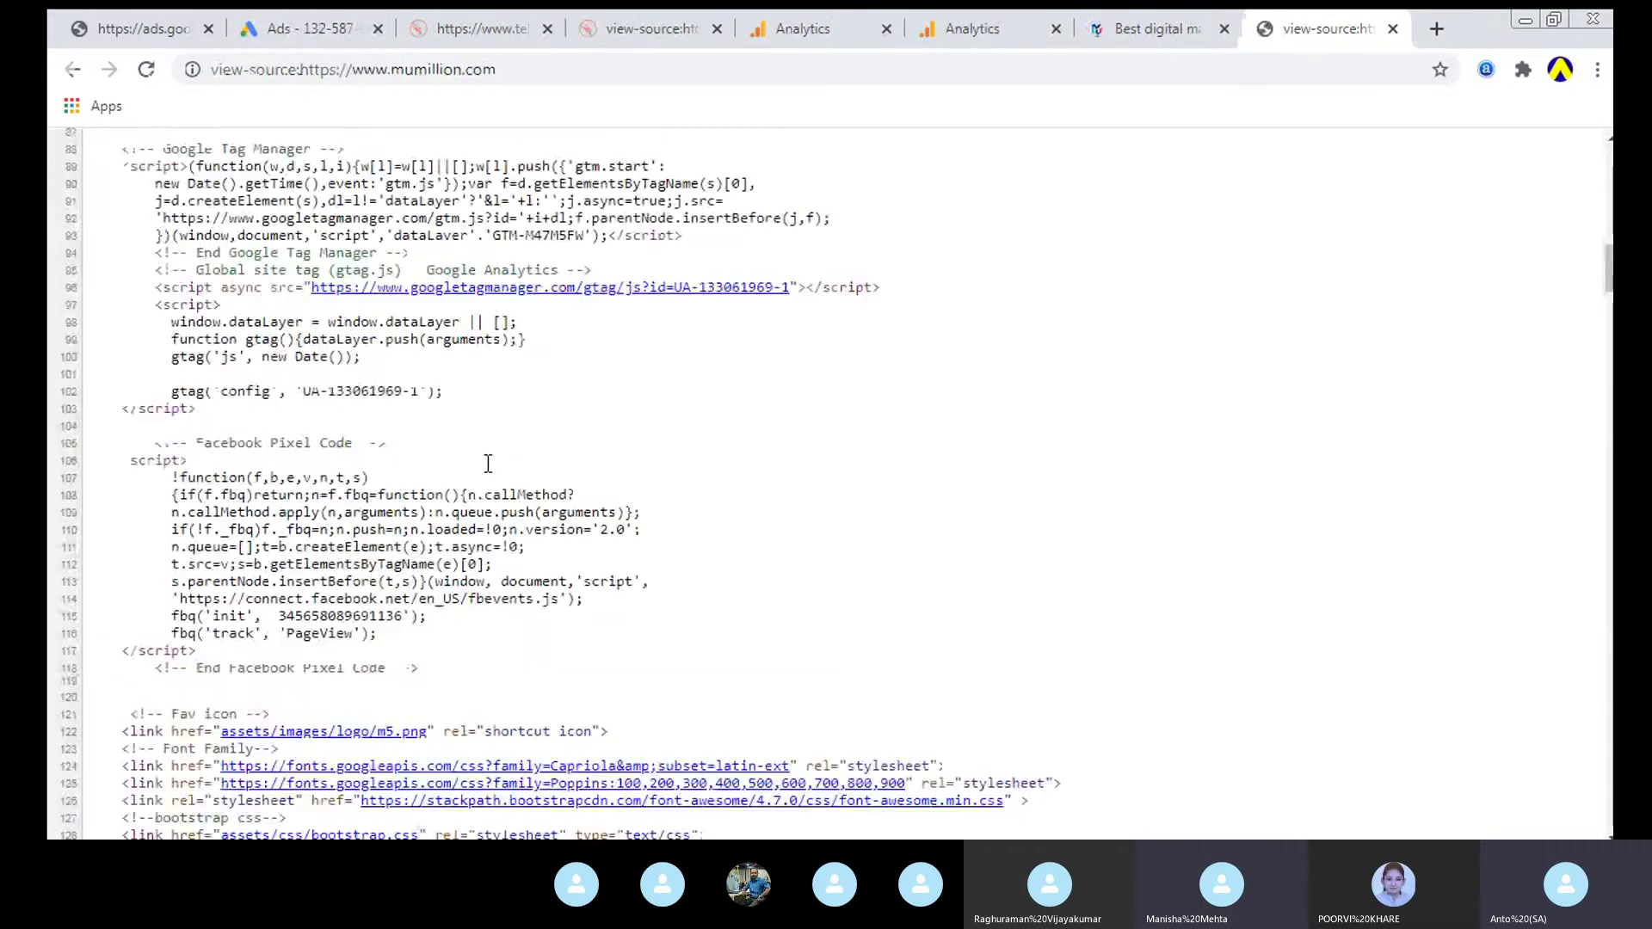
pyautogui.moveTo(298, 384); pyautogui.dragTo(409, 380)
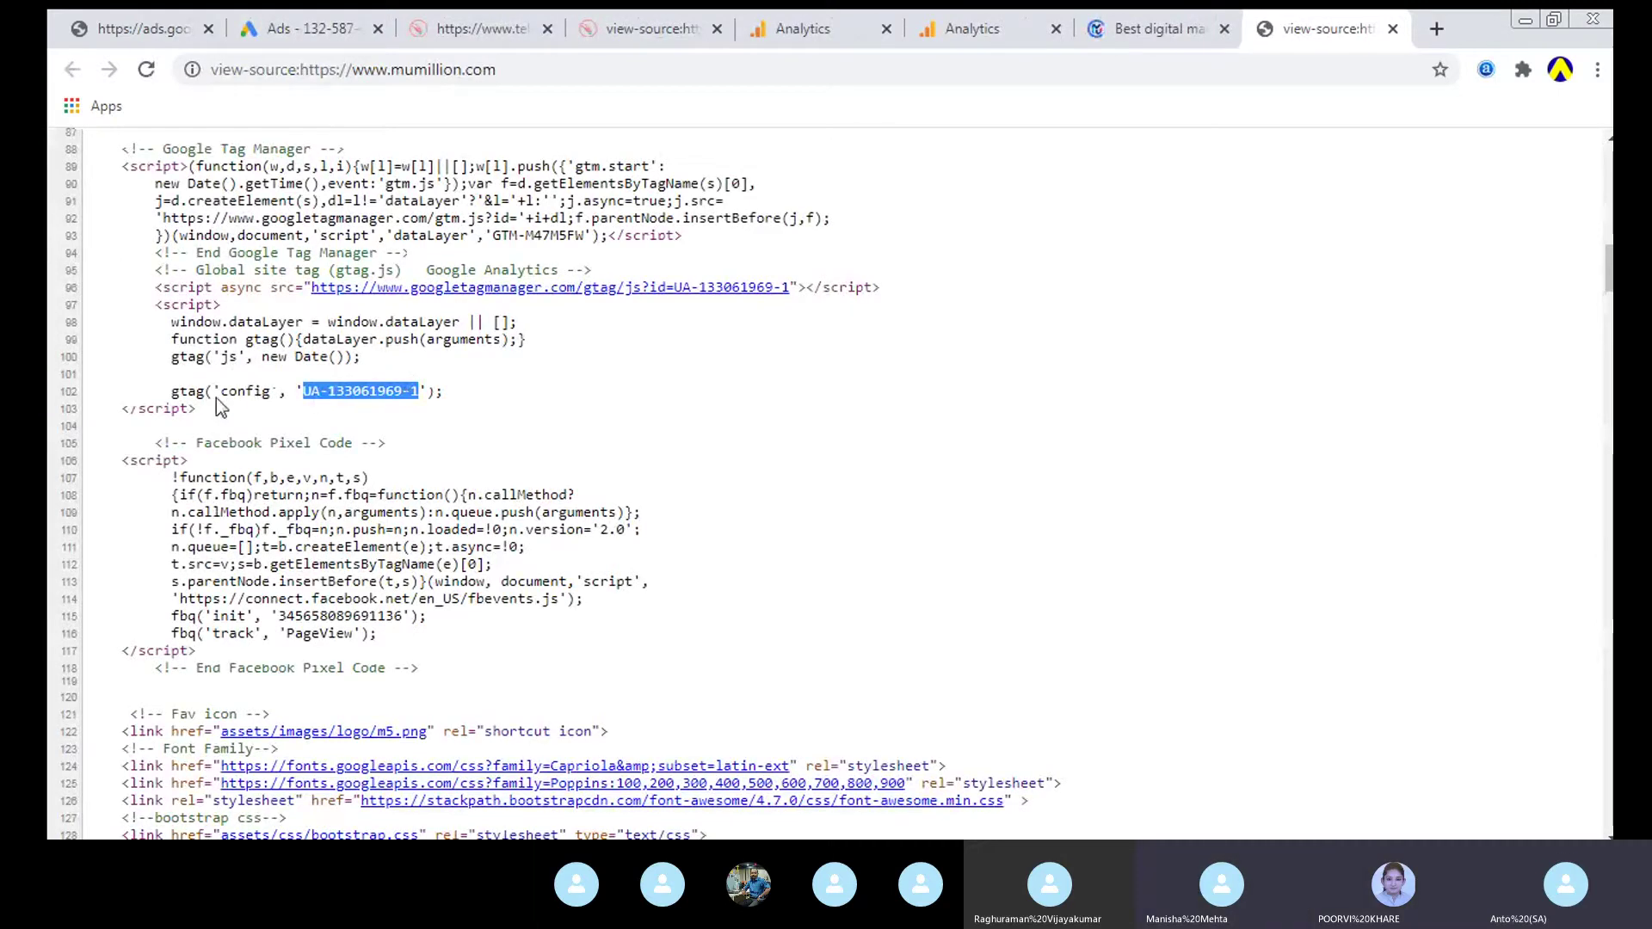
pyautogui.moveTo(198, 410); pyautogui.dragTo(125, 268)
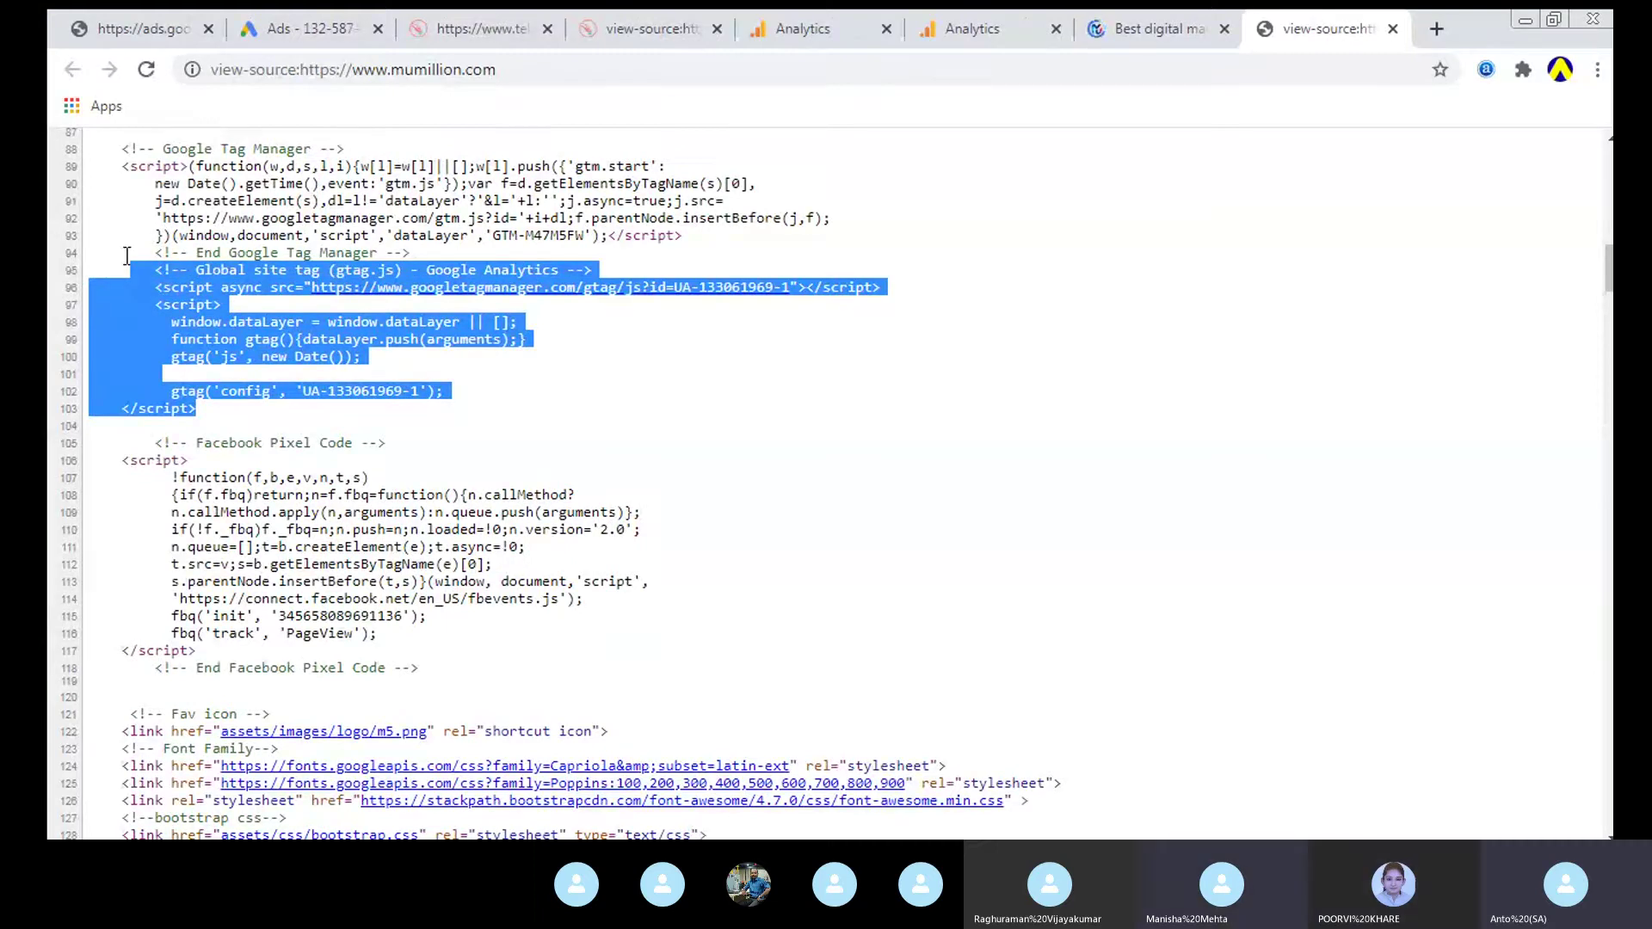
# Step: Return to the Analytics tracking code page, select the global site tag snippet and copy it
pyautogui.click(981, 12)
pyautogui.click(796, 16)
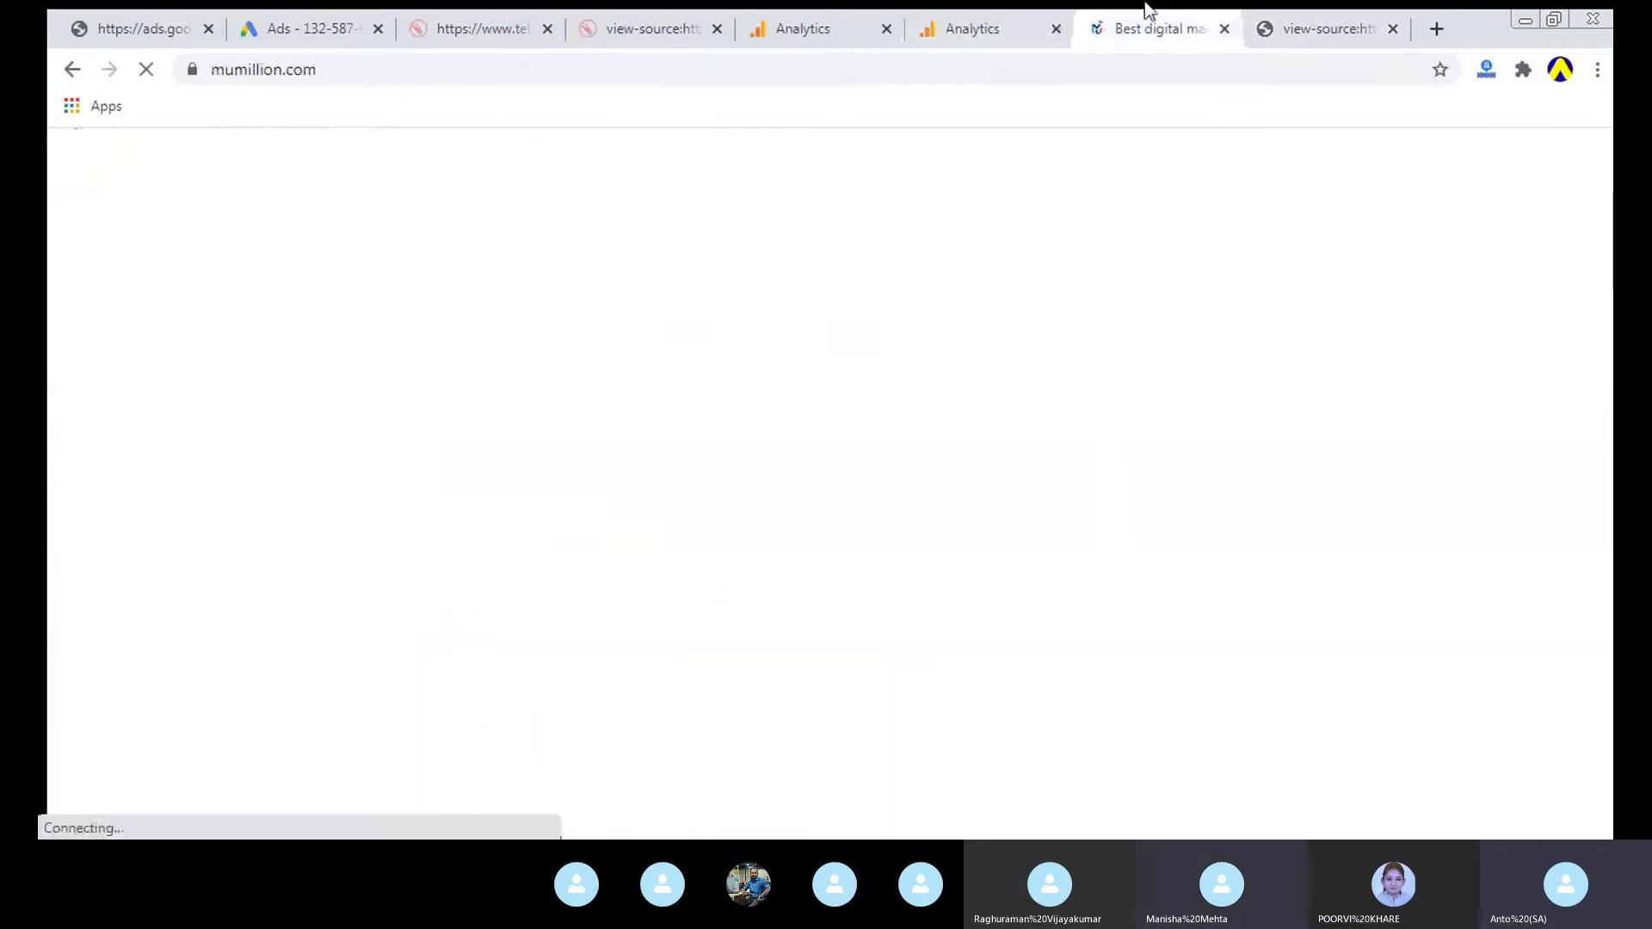
pyautogui.scroll(-3, 811, 536)
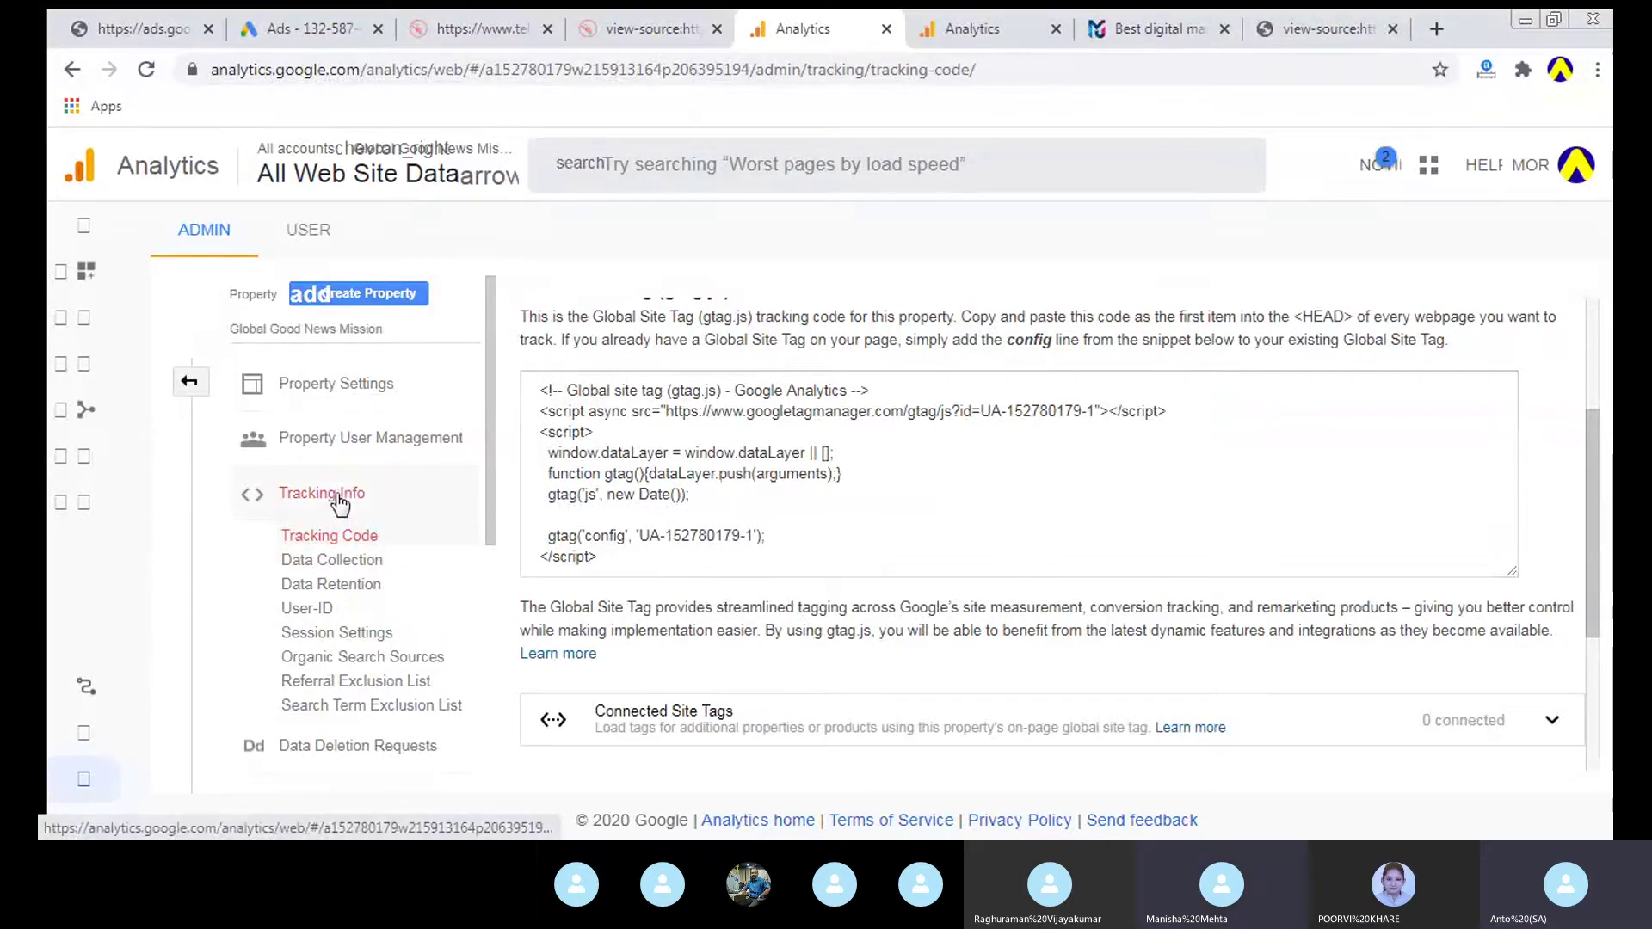
pyautogui.moveTo(540, 387); pyautogui.dragTo(607, 548)
pyautogui.rightClick(635, 457)
pyautogui.click(663, 470)
# Step: Check the tag in the Telefonedeal page source, and look through the Analytics home overview and its Realtime report list
pyautogui.click(600, 12)
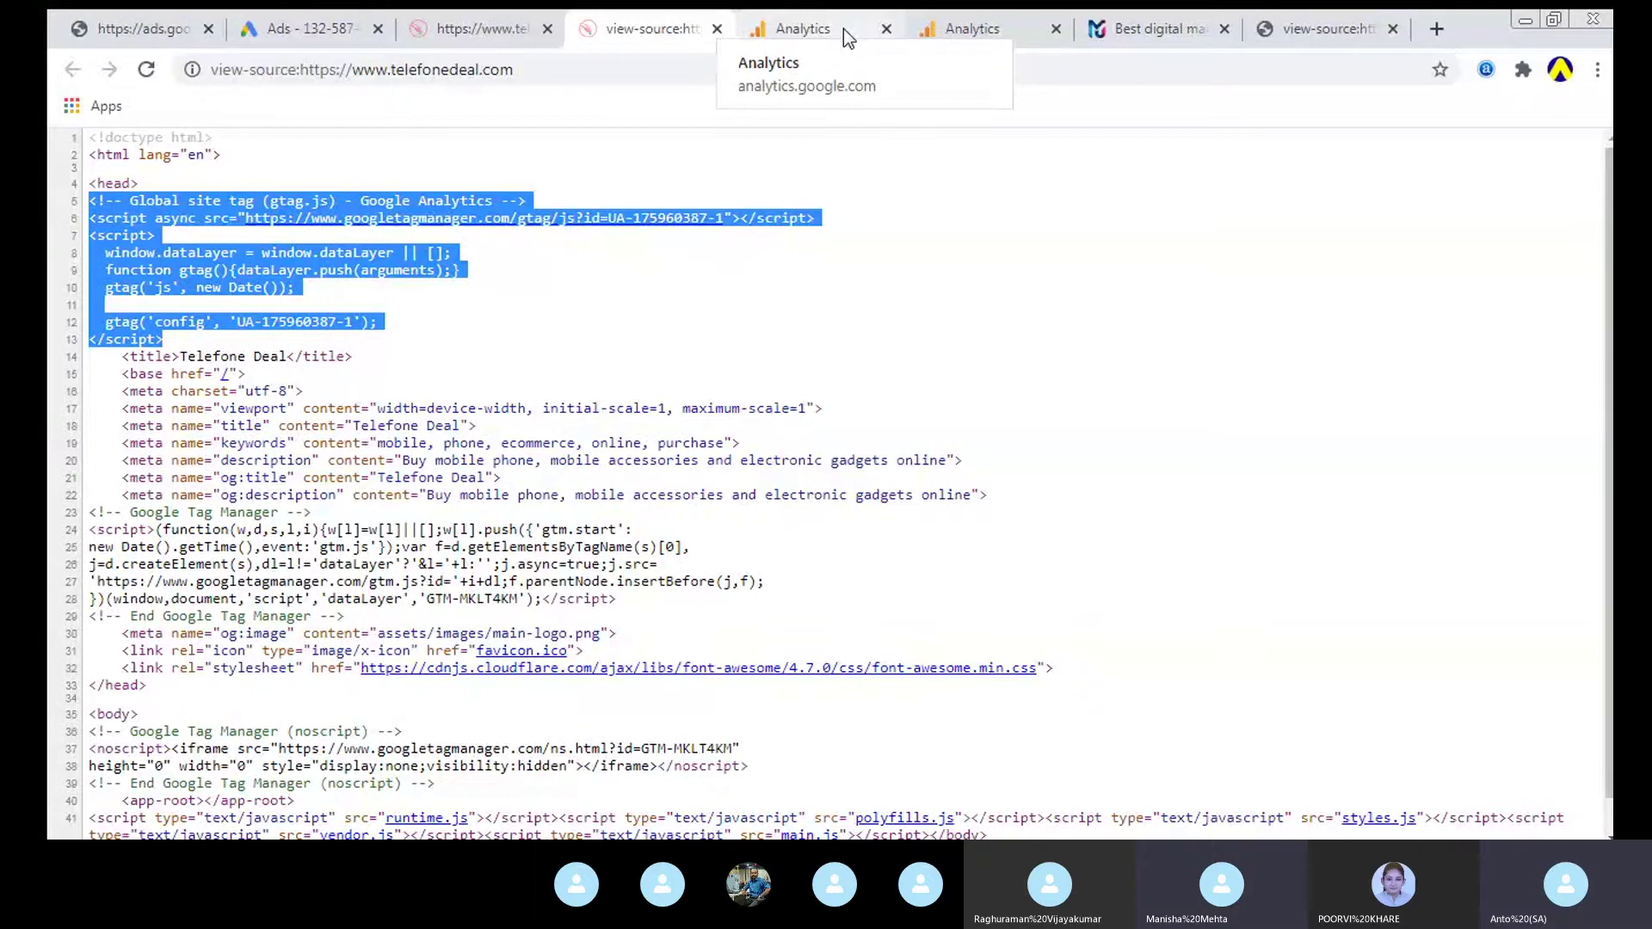
pyautogui.click(972, 28)
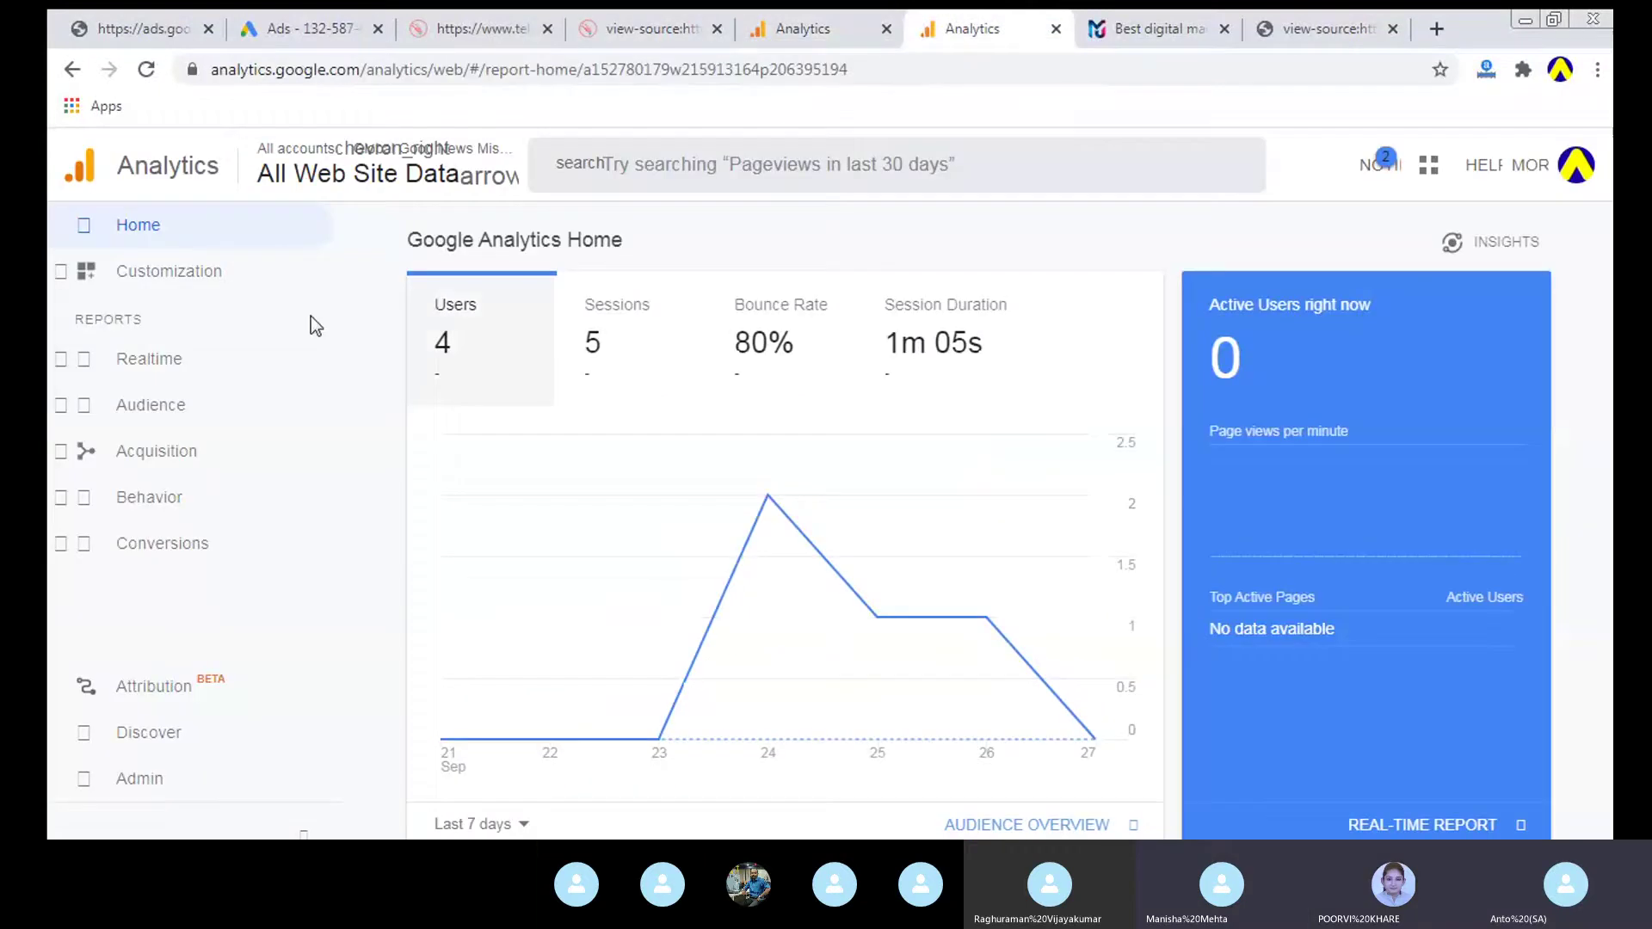
pyautogui.click(147, 358)
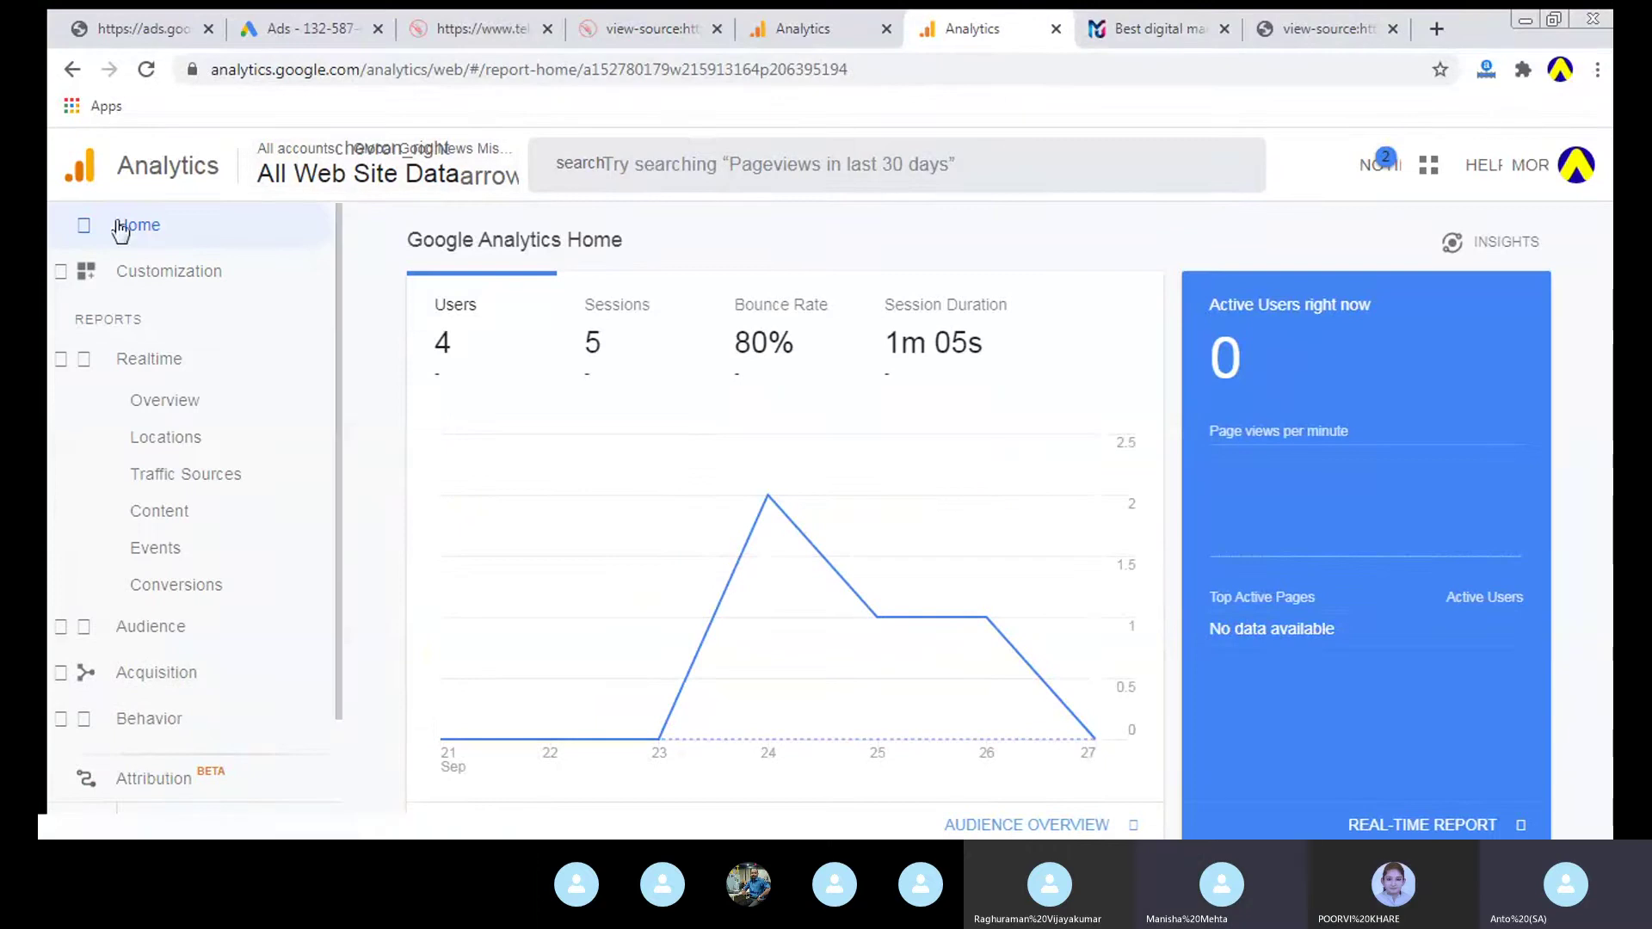
pyautogui.scroll(-1, 198, 706)
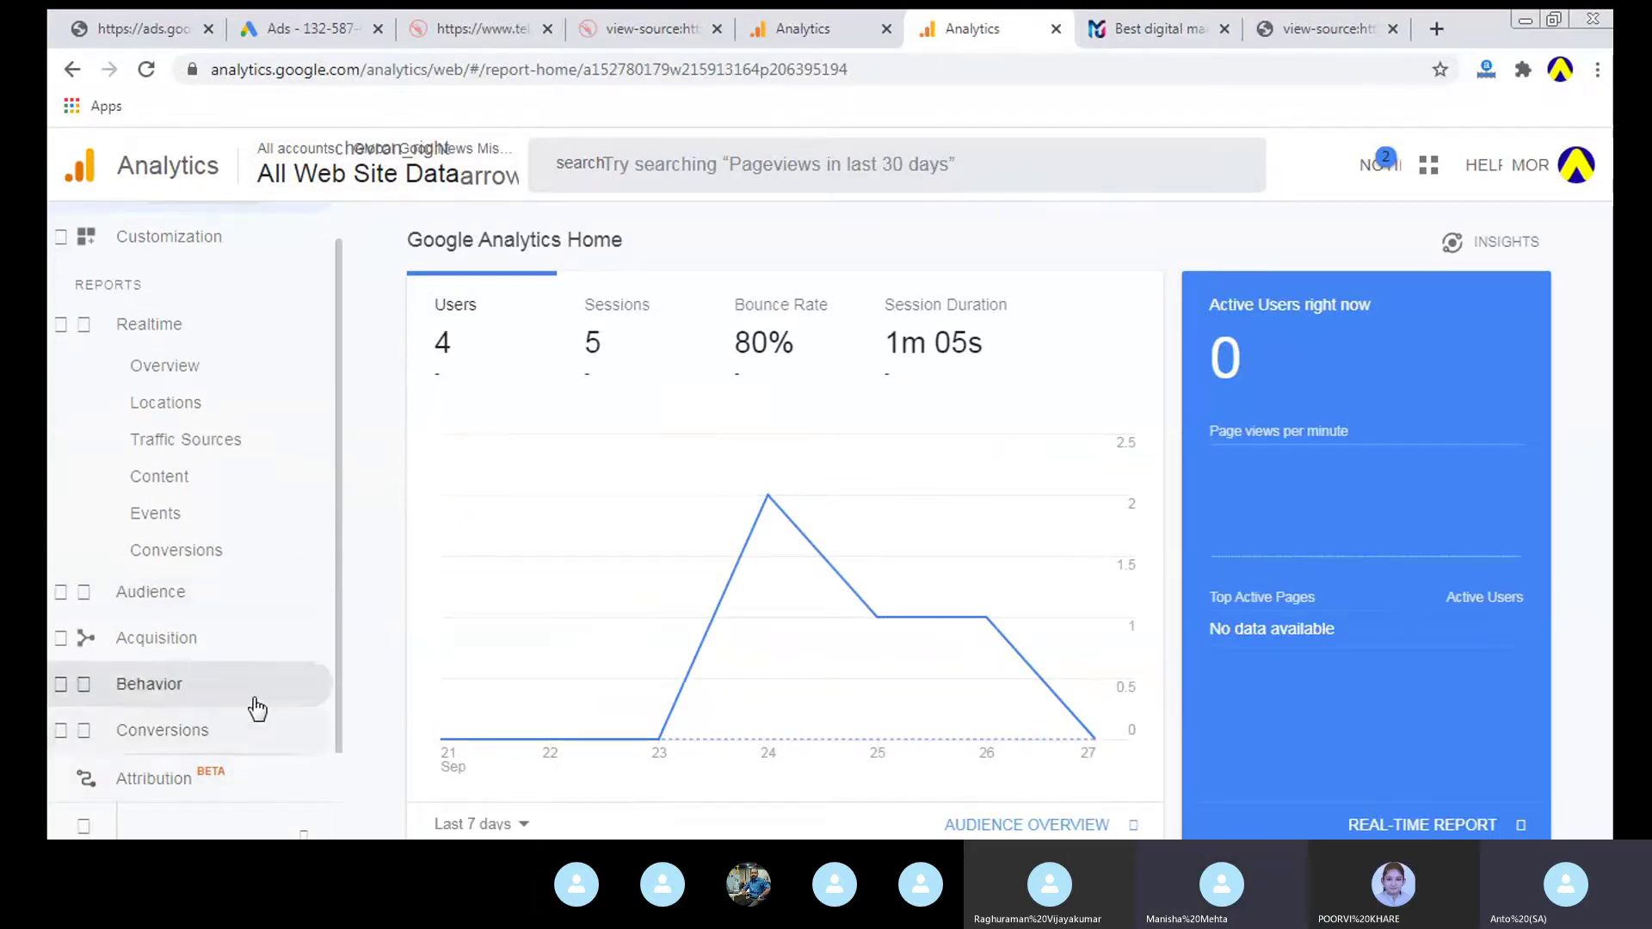
pyautogui.scroll(-10, 405, 616)
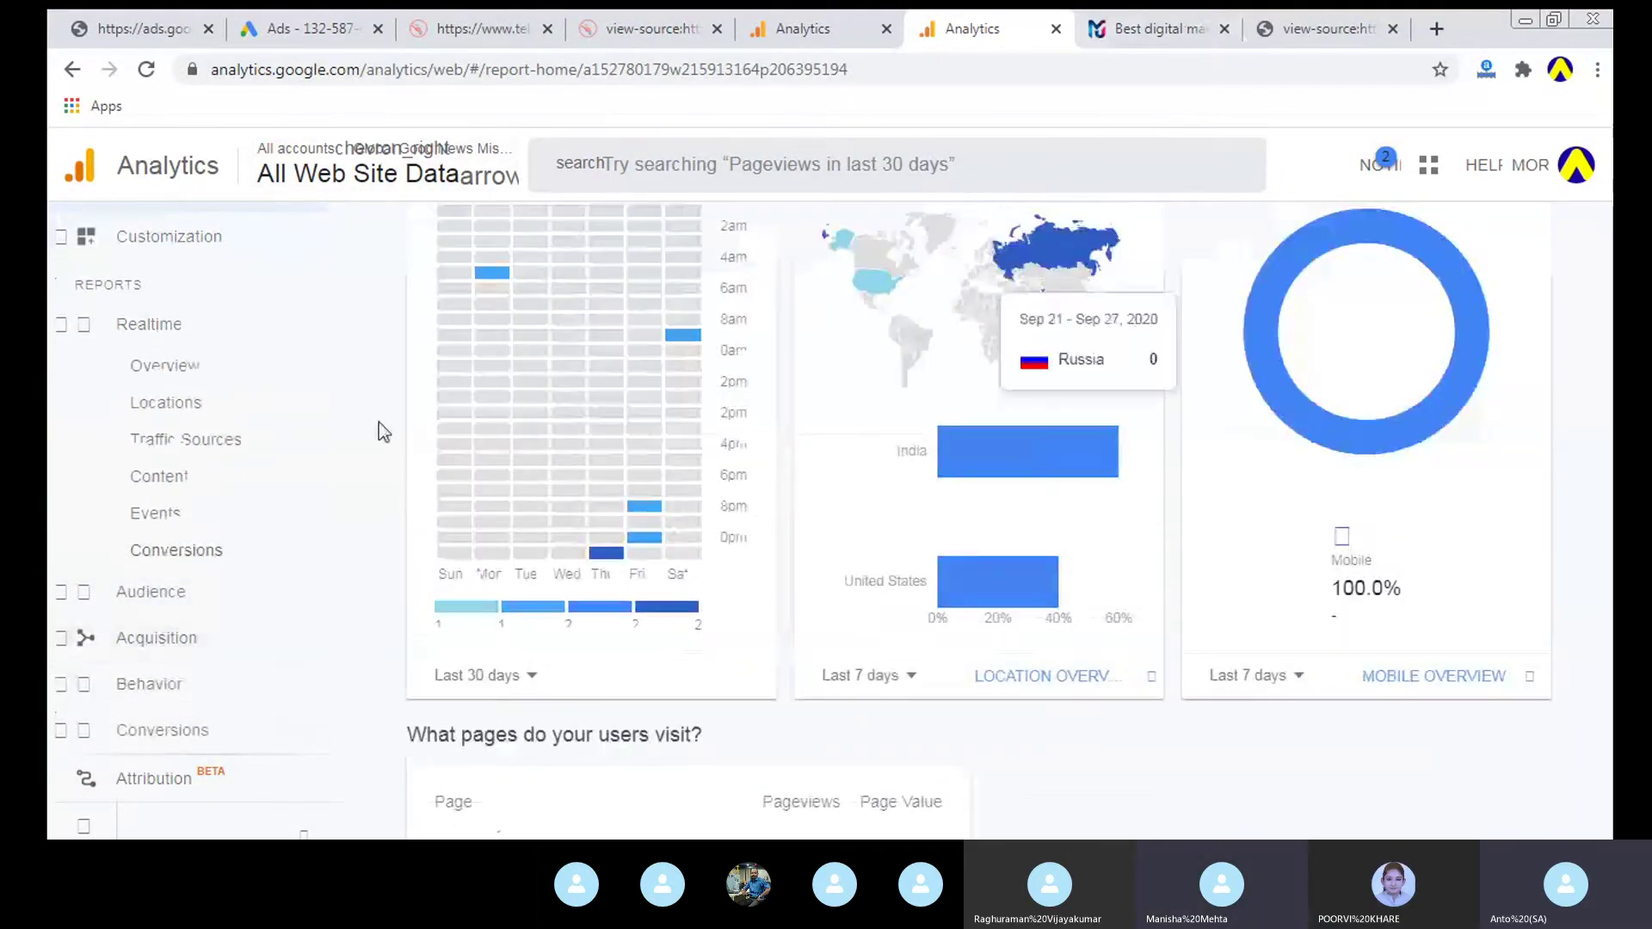
# Step: Start a new Analytics account named rollzoll, keep the default data sharing settings and continue to the measurement choice
pyautogui.click(85, 827)
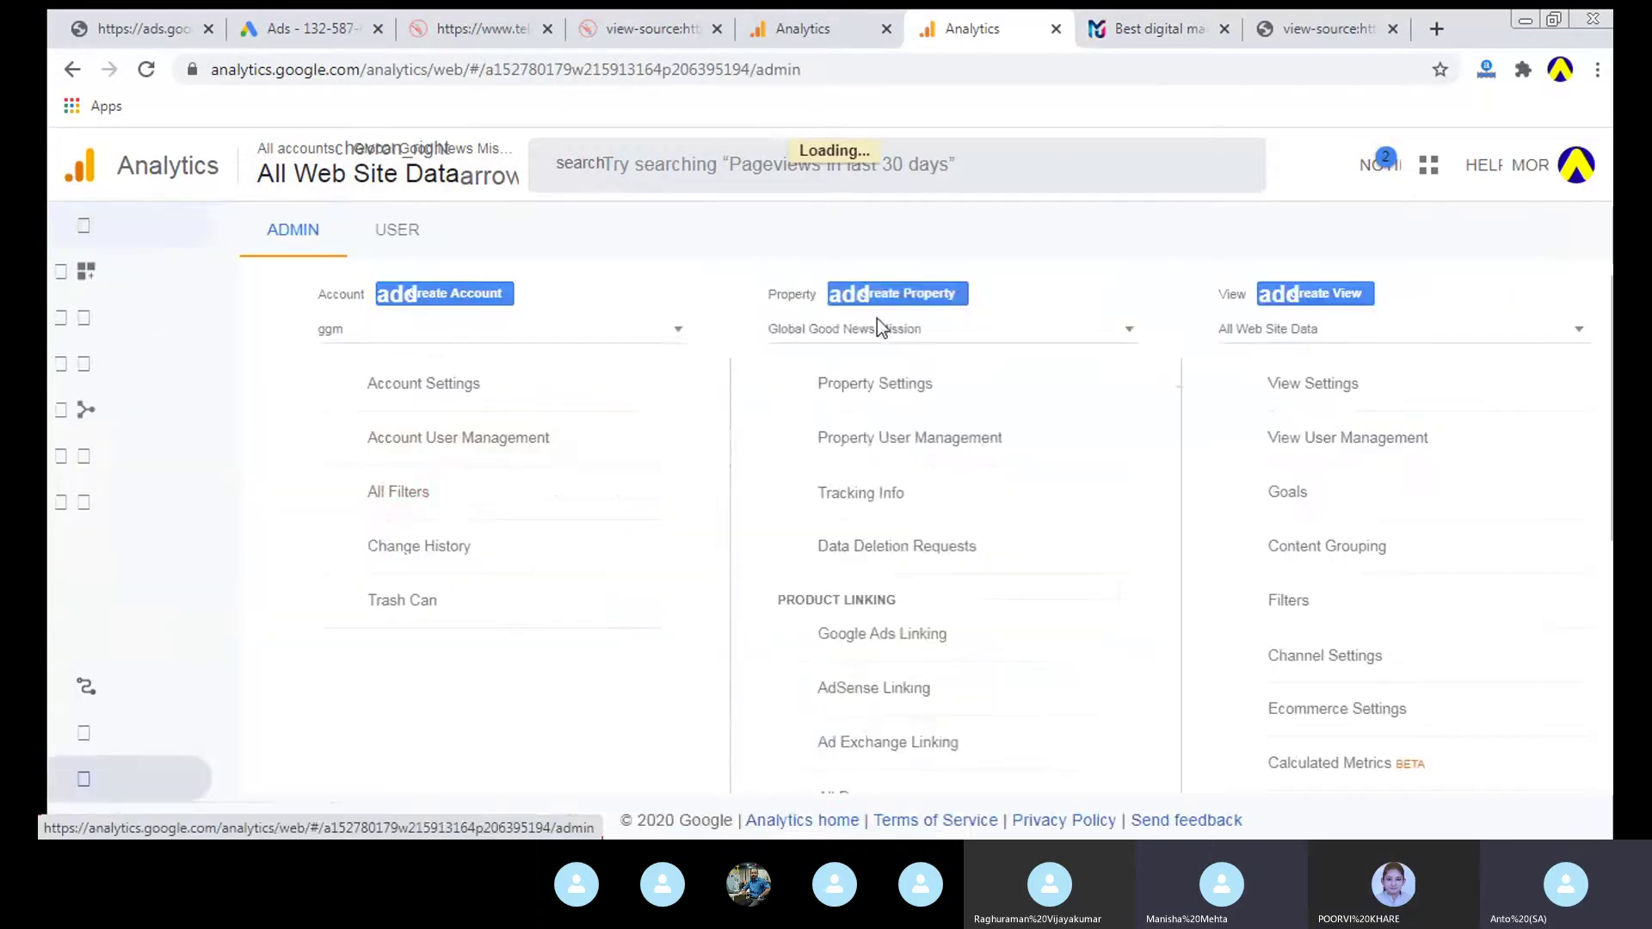
pyautogui.click(379, 293)
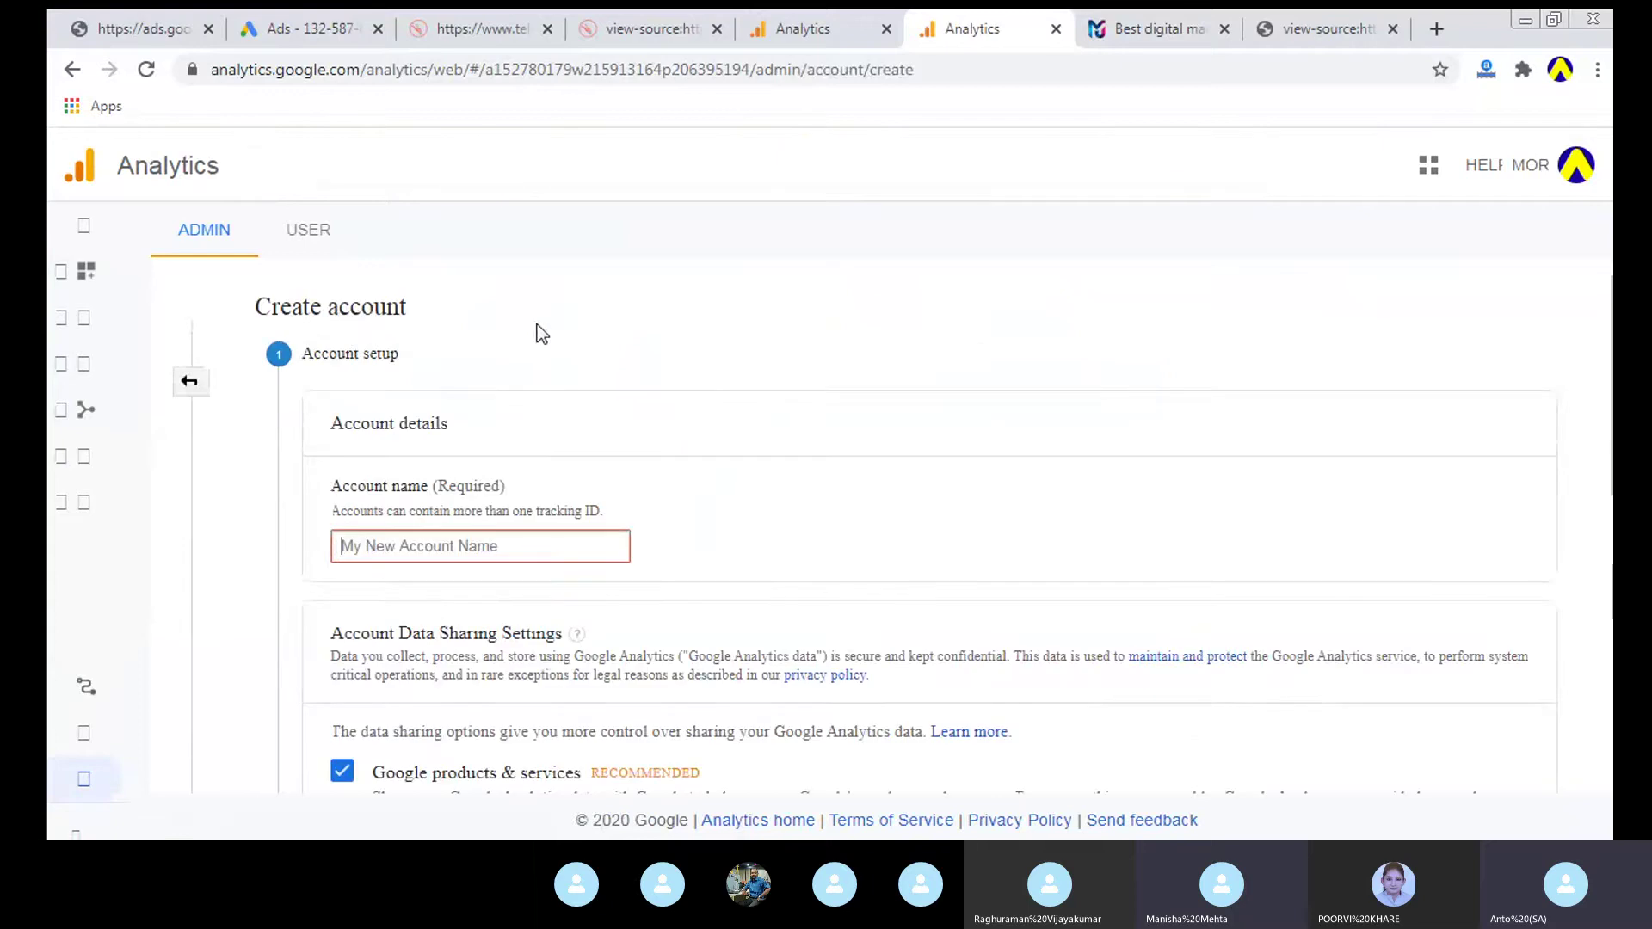
pyautogui.scroll(-3, 779, 372)
pyautogui.click(556, 311)
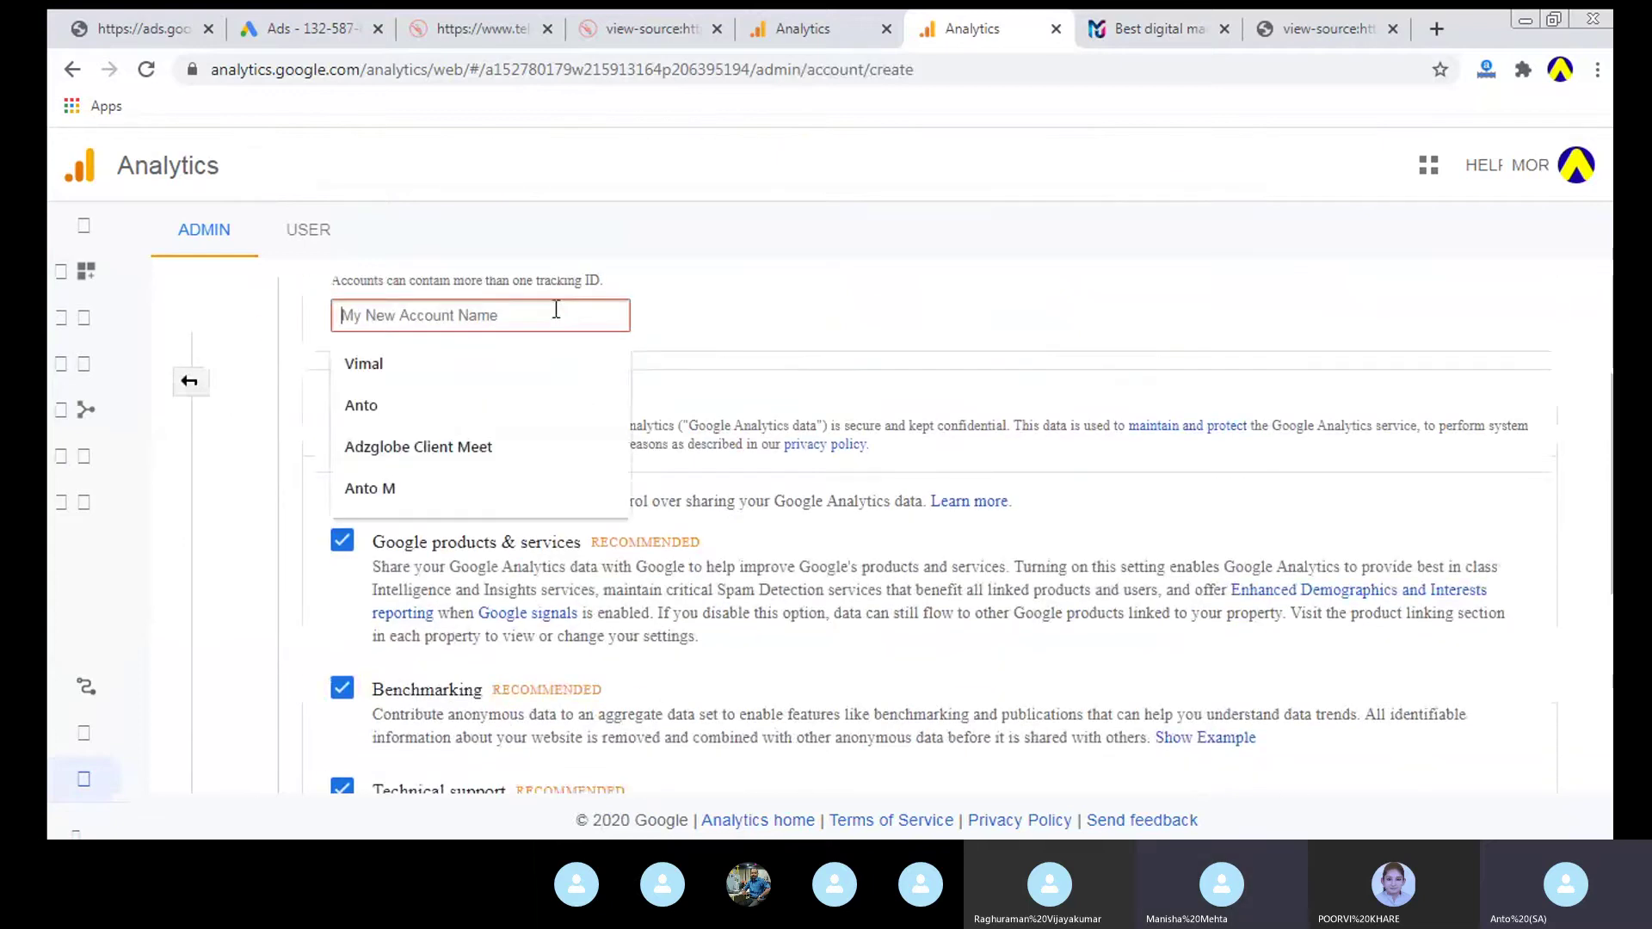
pyautogui.write('rollzoll')
pyautogui.scroll(-5, 664, 416)
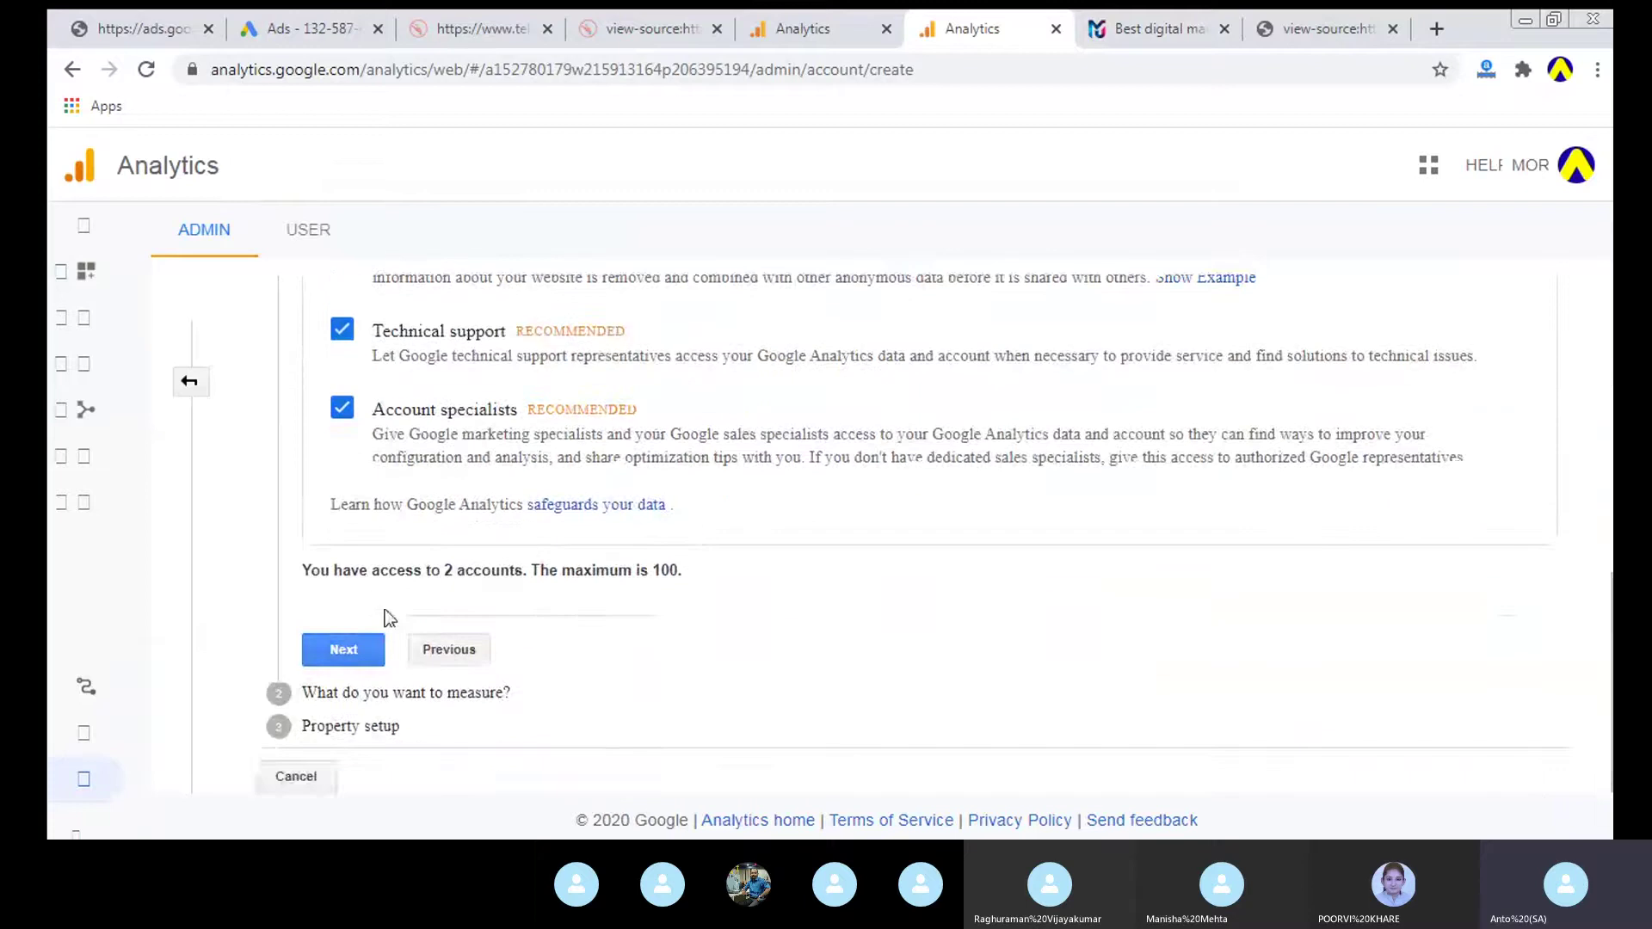
pyautogui.click(337, 645)
# Step: Choose Apps as what to measure and enter rollzoll as the property name
pyautogui.scroll(-1, 856, 436)
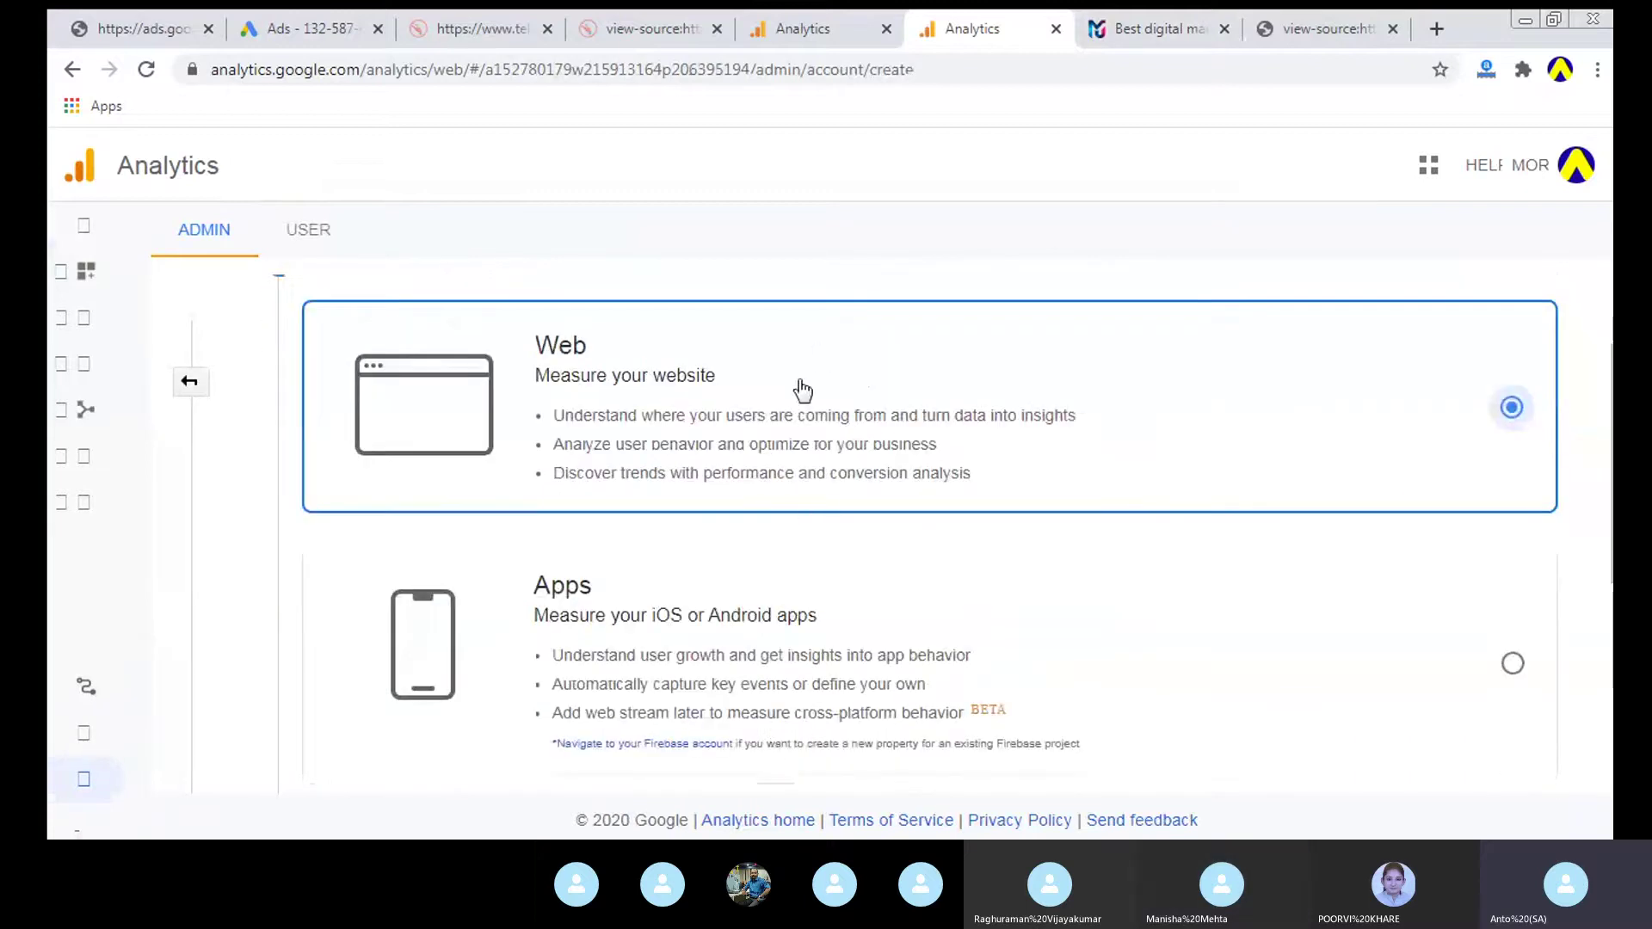
pyautogui.click(677, 643)
pyautogui.scroll(-4, 677, 644)
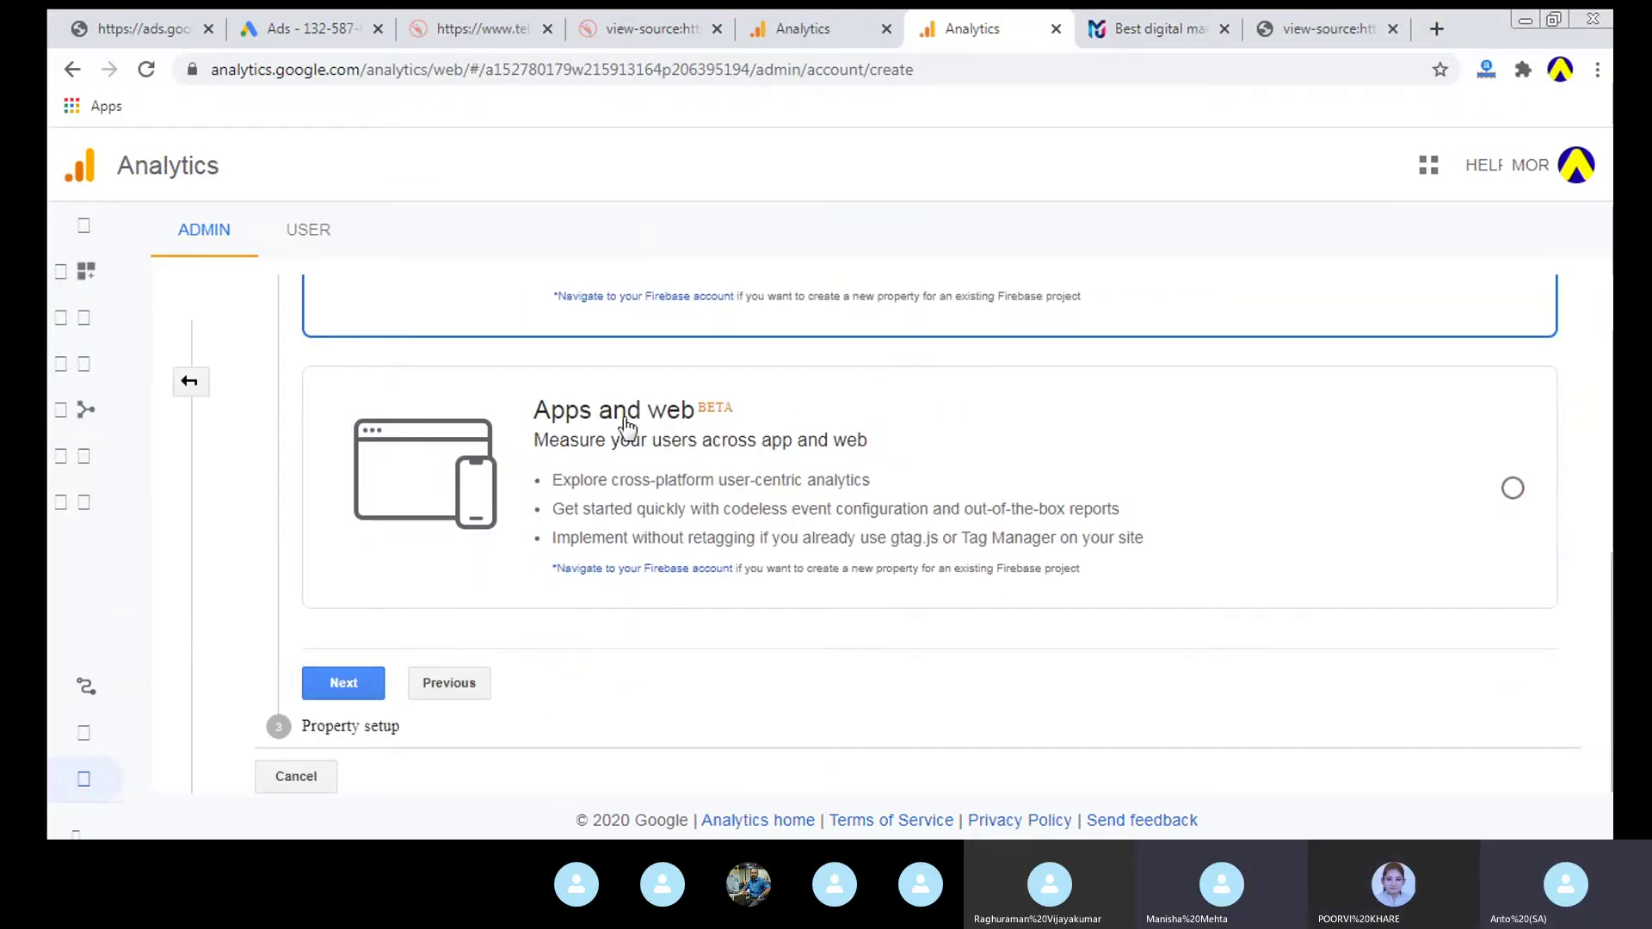
pyautogui.click(345, 675)
pyautogui.write('rollzoll')
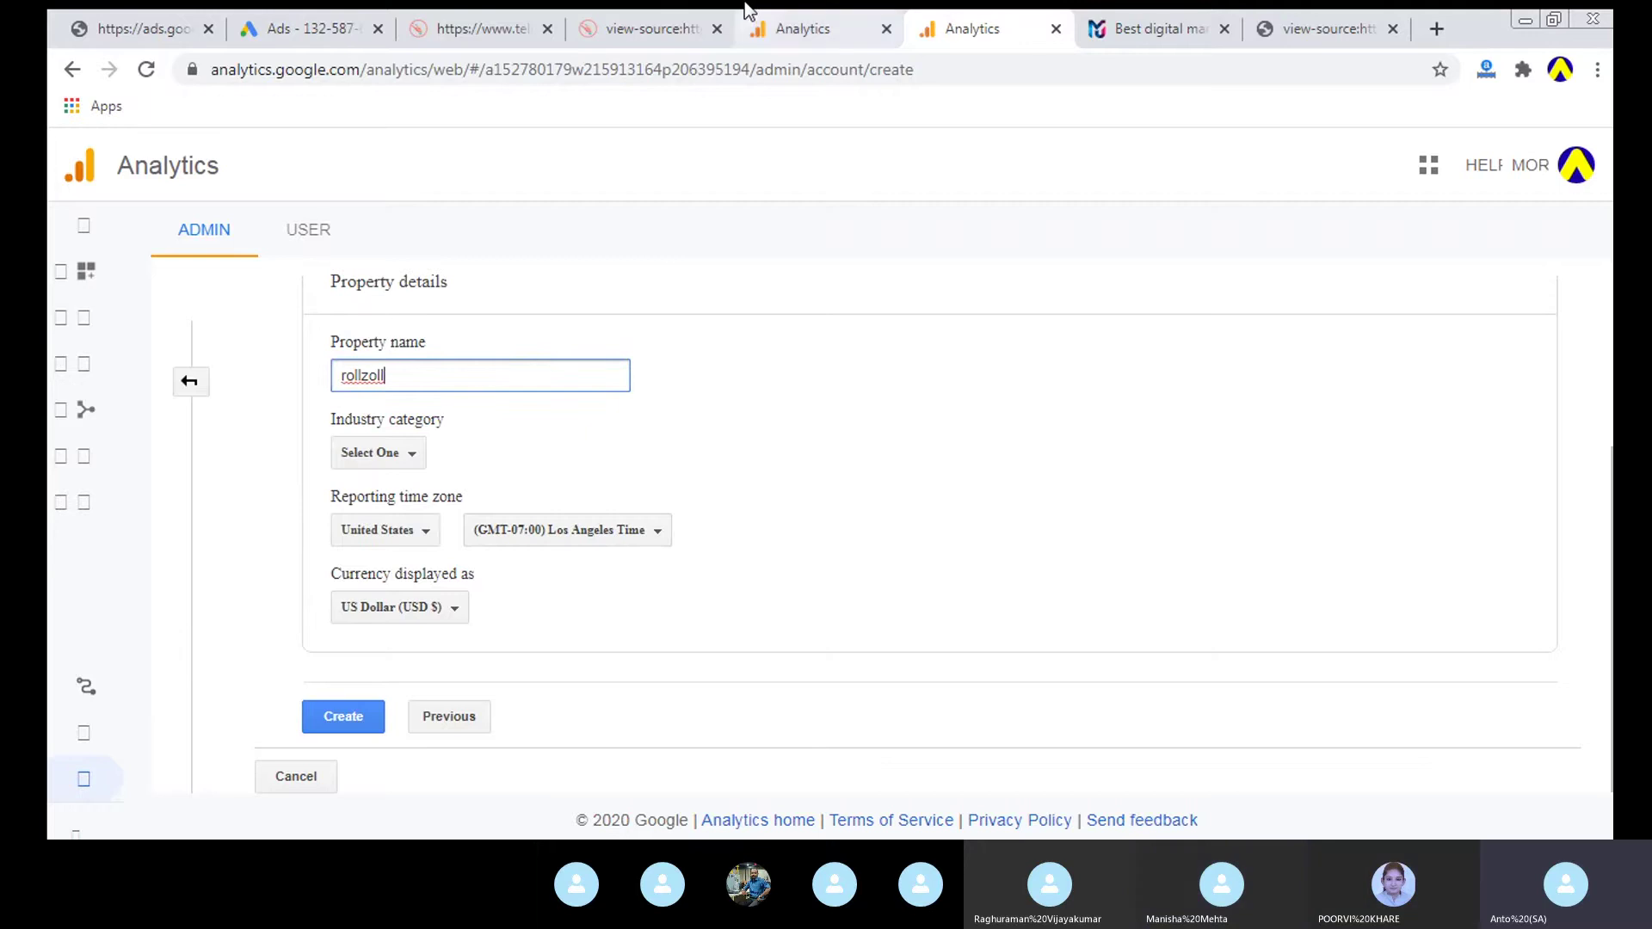
# Step: Revisit the Telefonedeal page source and the dem-session-1 campaign's ads in Google Ads, and return to the Analytics property setup
pyautogui.click(645, 21)
pyautogui.click(520, 13)
pyautogui.click(616, 12)
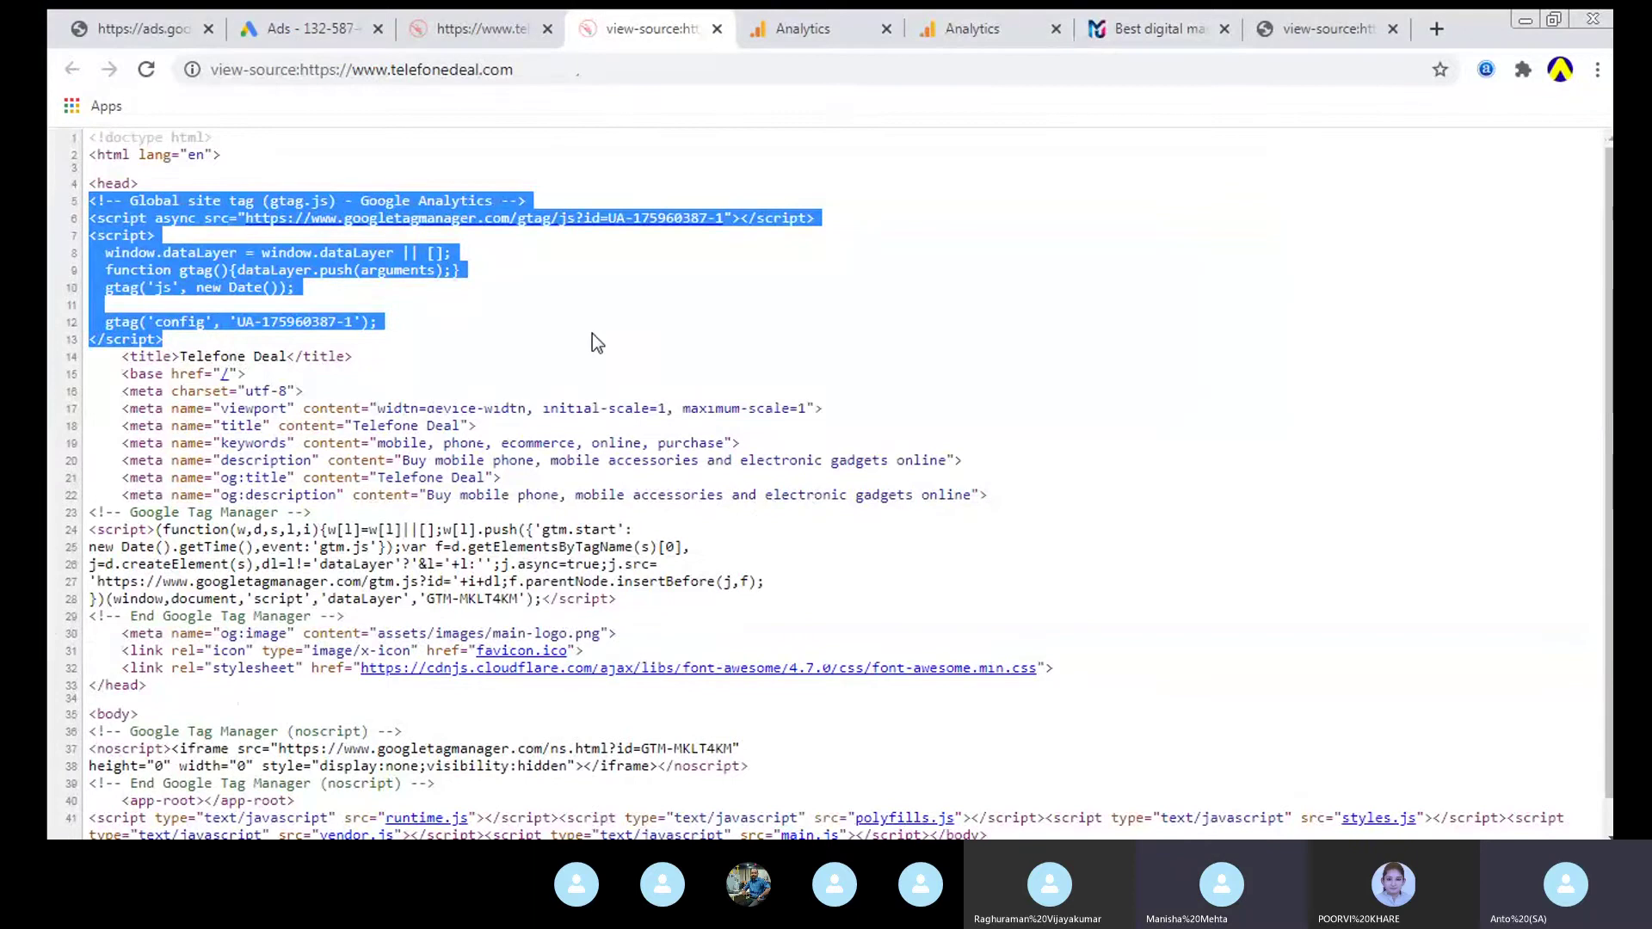
pyautogui.hotkey('ctrl', '2')
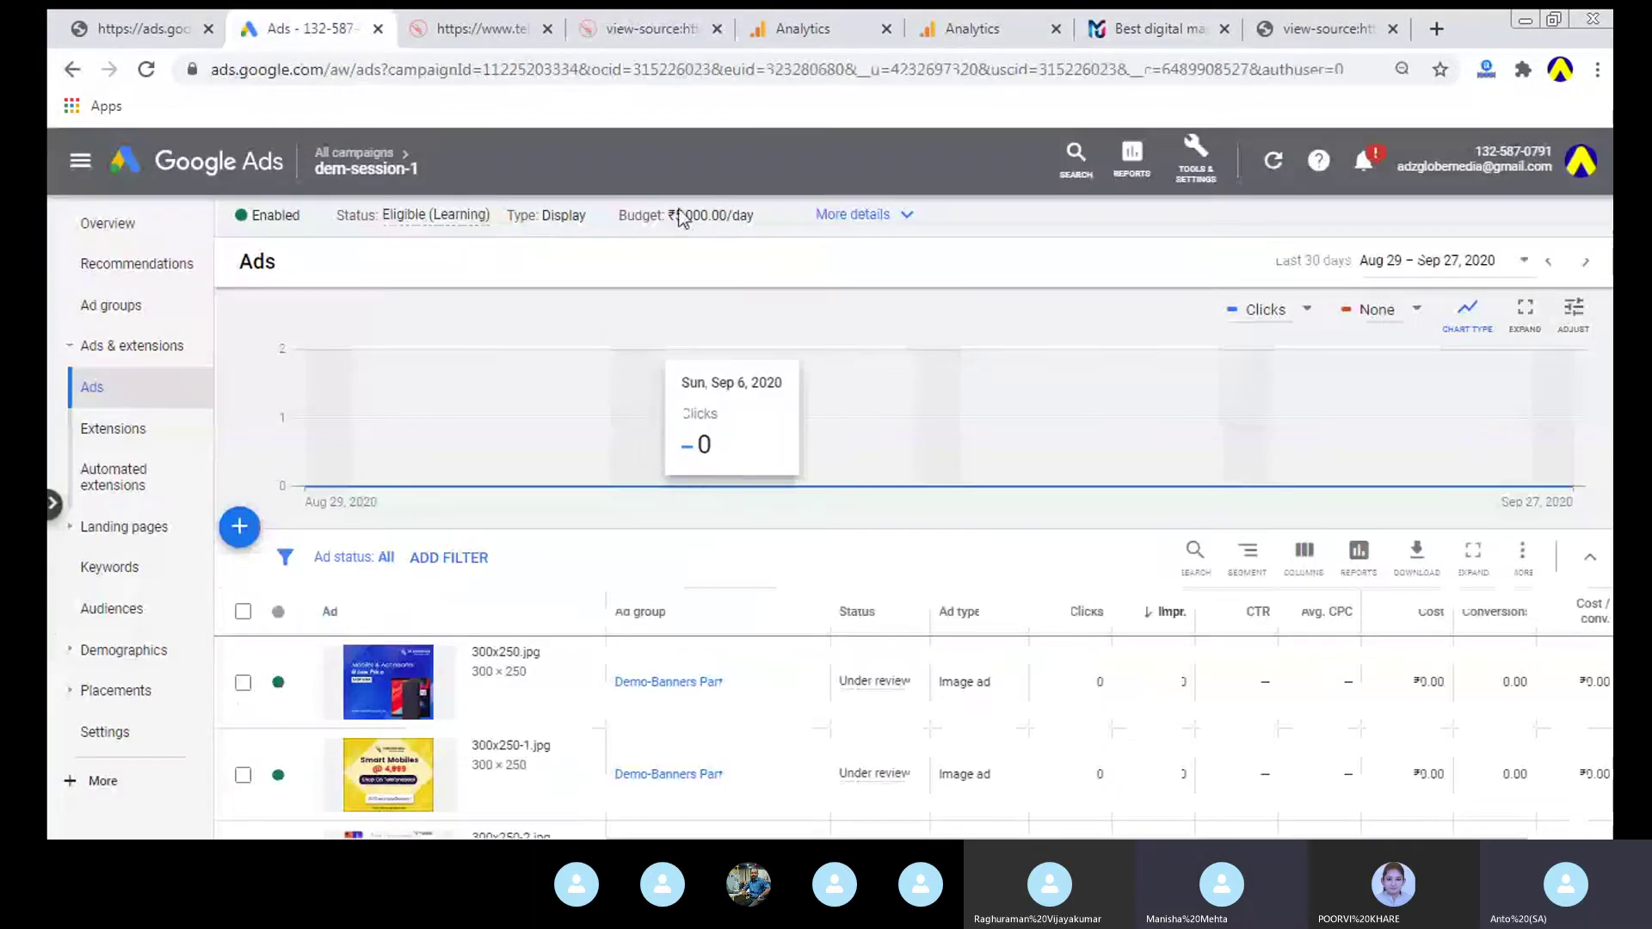
pyautogui.click(914, 12)
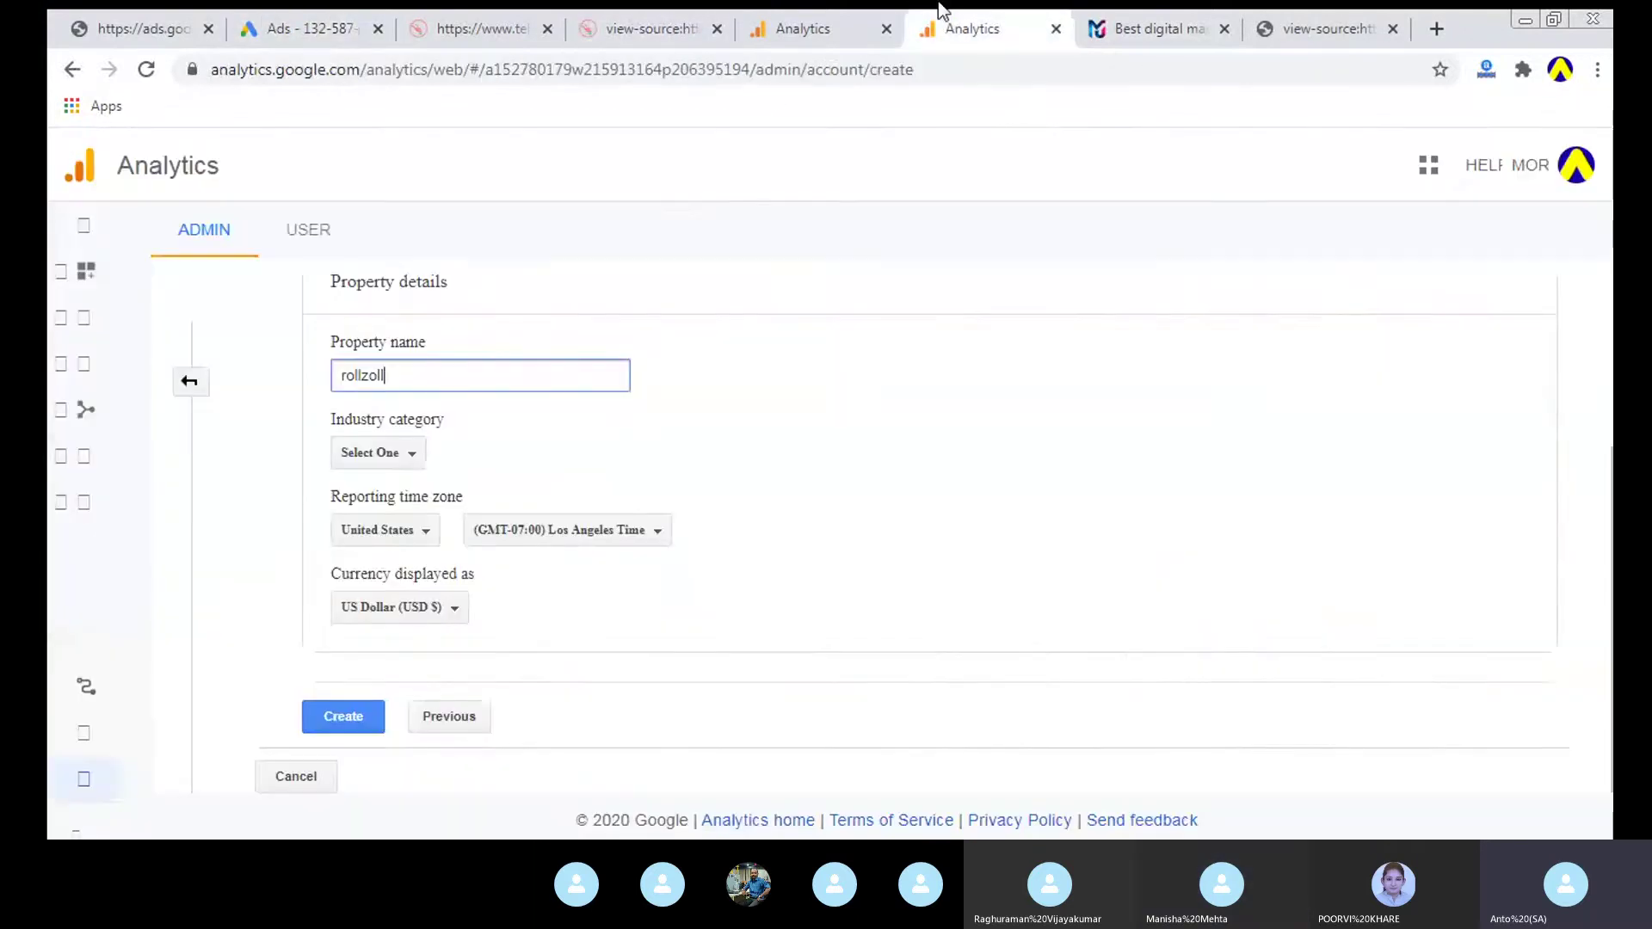
# Step: Show the list of signed-in Google accounts in Analytics and close the other Analytics tab
pyautogui.click(1580, 164)
pyautogui.click(874, 12)
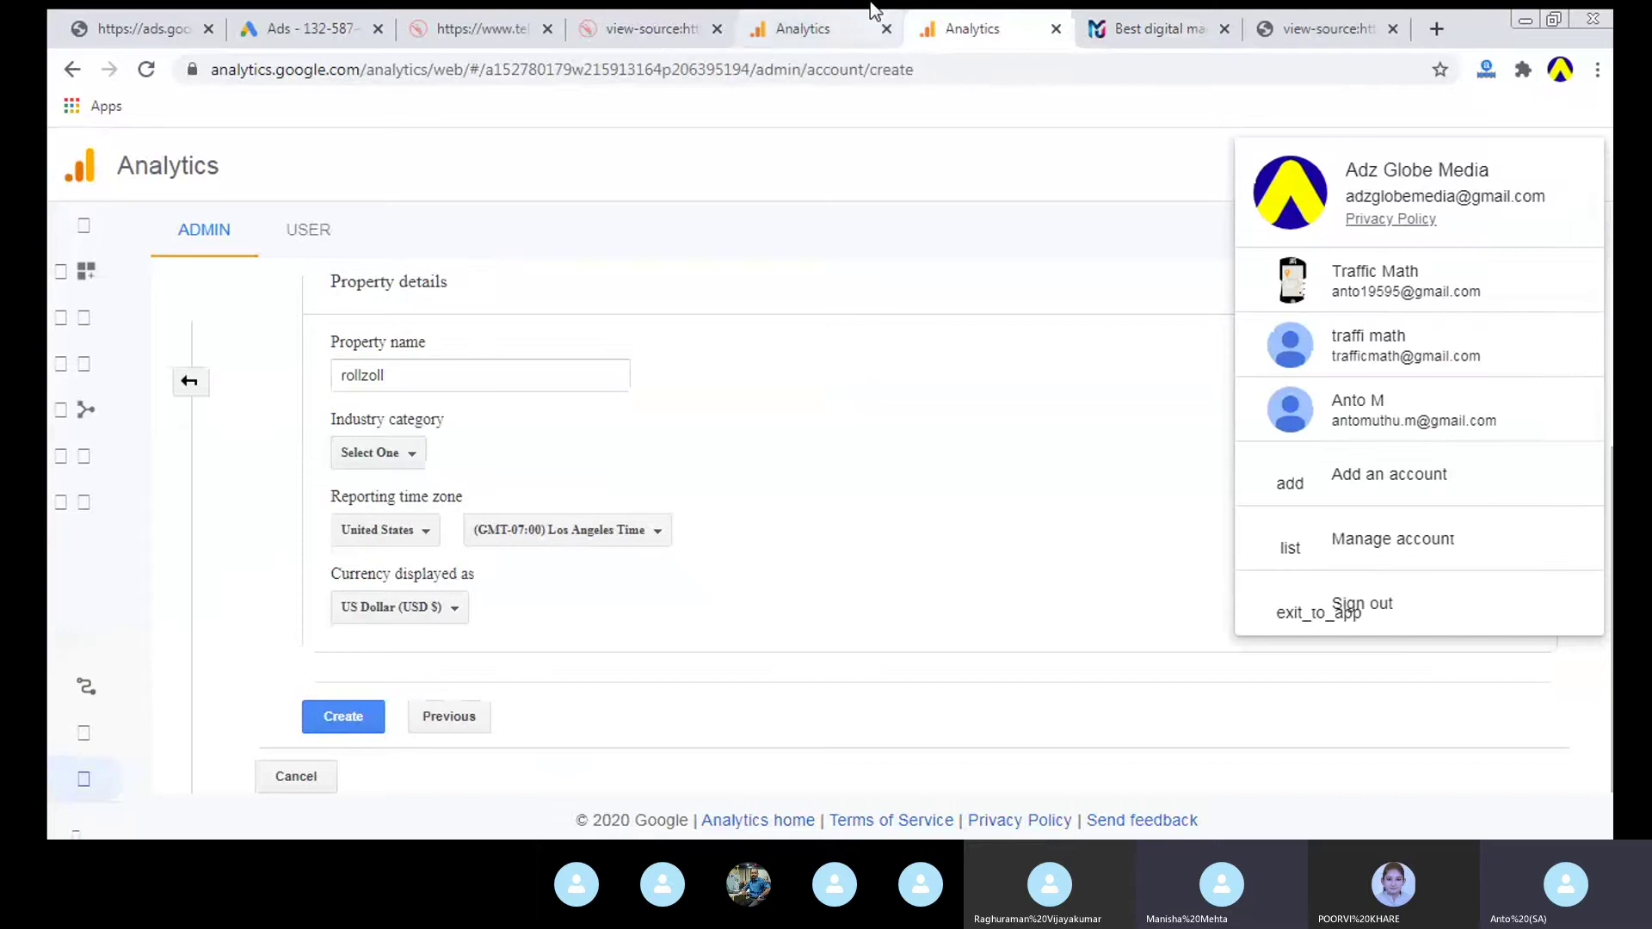
pyautogui.click(887, 29)
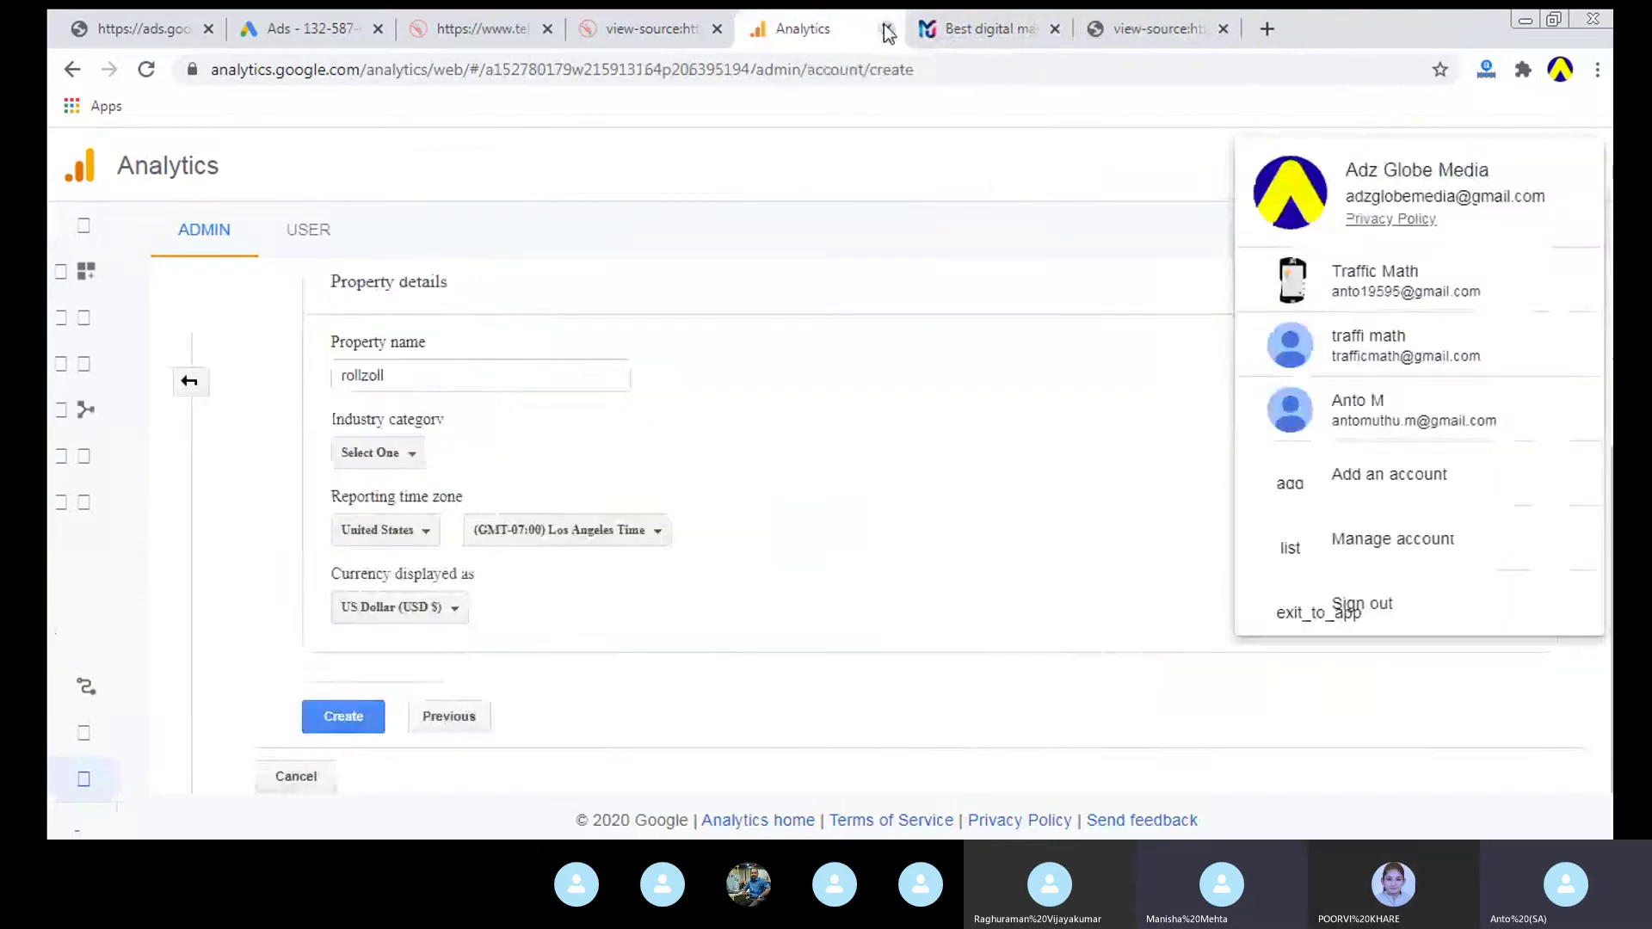
# Step: Close the Analytics property setup and the Mumillion page source
pyautogui.click(887, 29)
pyautogui.click(946, 13)
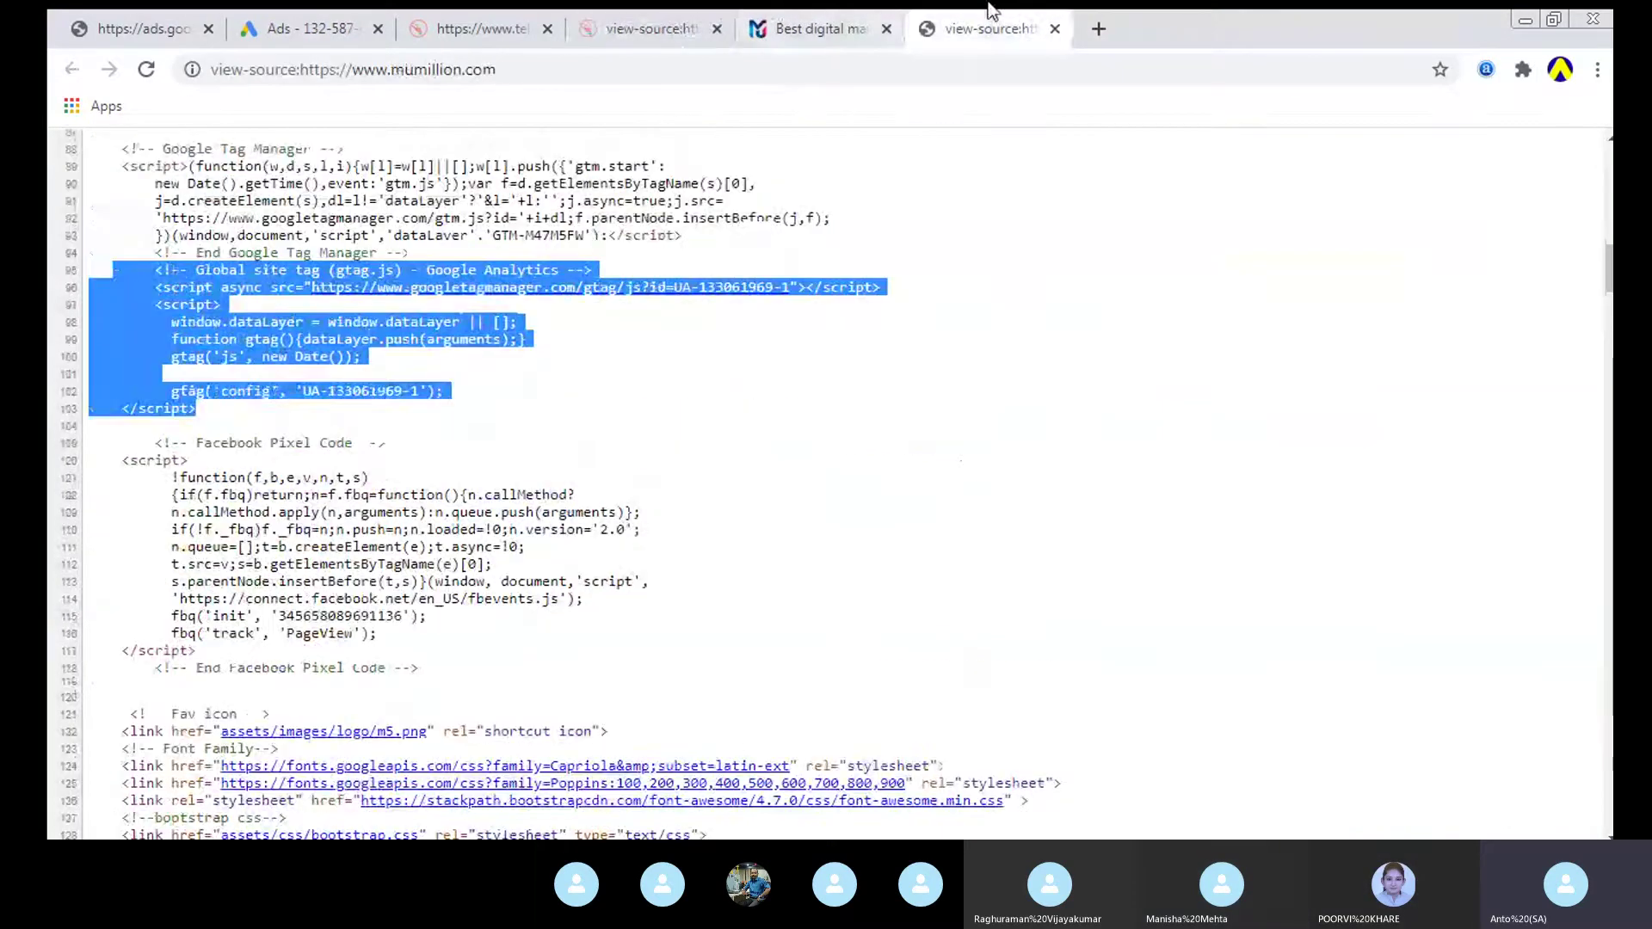
pyautogui.click(1054, 29)
# Step: Open the Gmail inbox of another signed-in Google account in a new tab and glance at the Mumillion website
pyautogui.click(1095, 28)
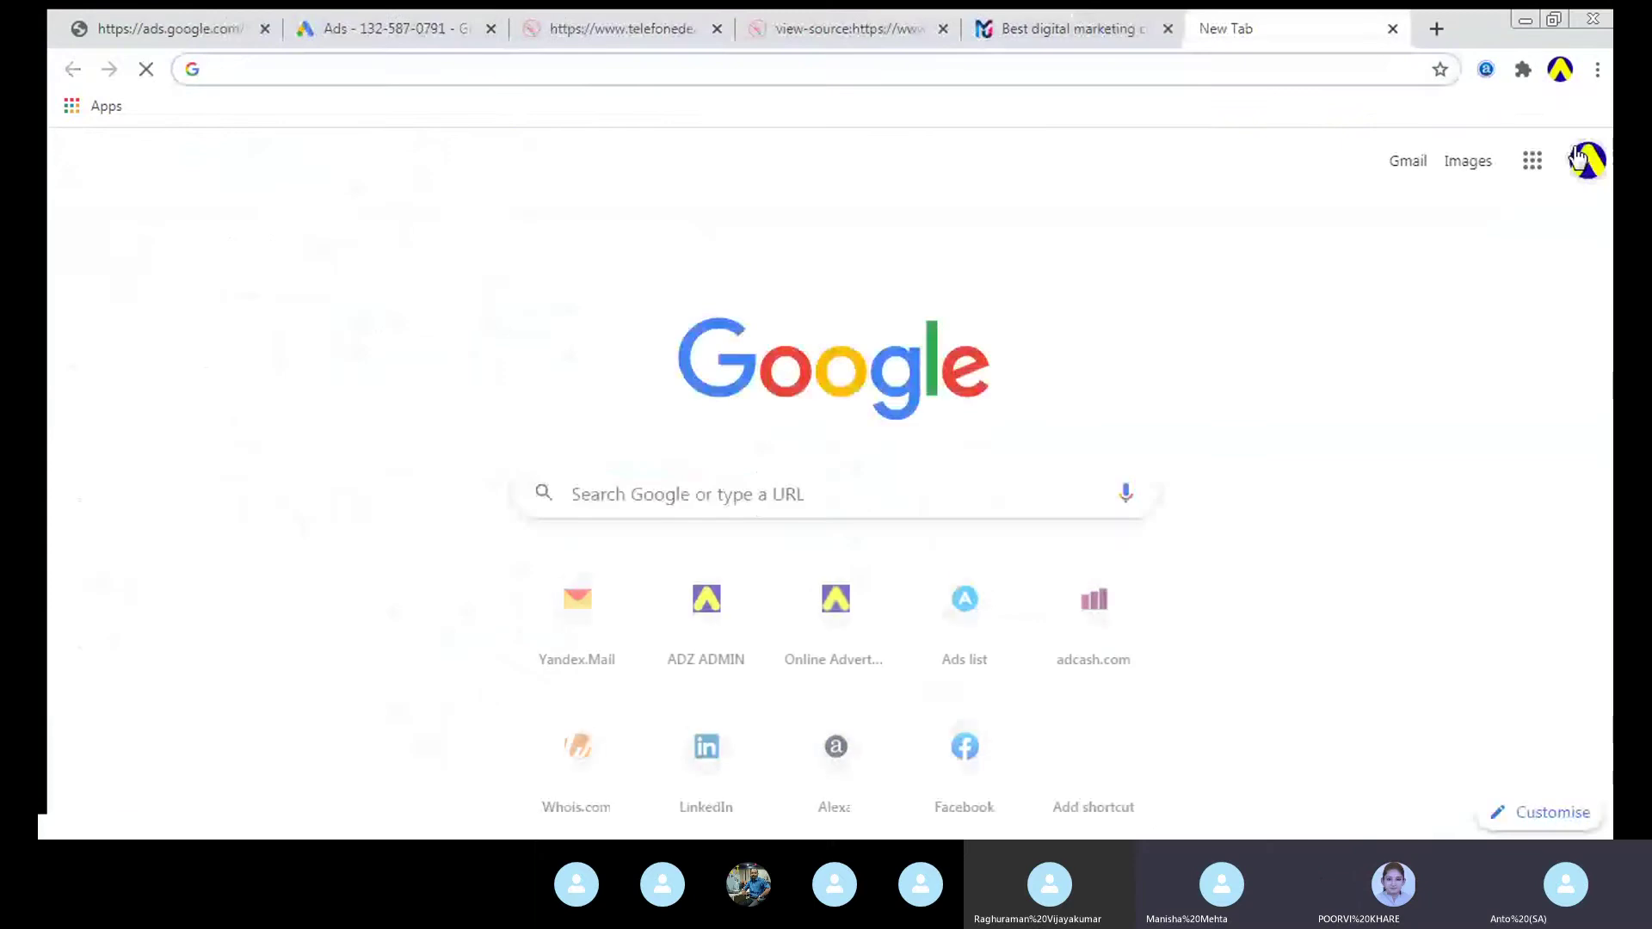
pyautogui.click(1579, 159)
pyautogui.click(1449, 518)
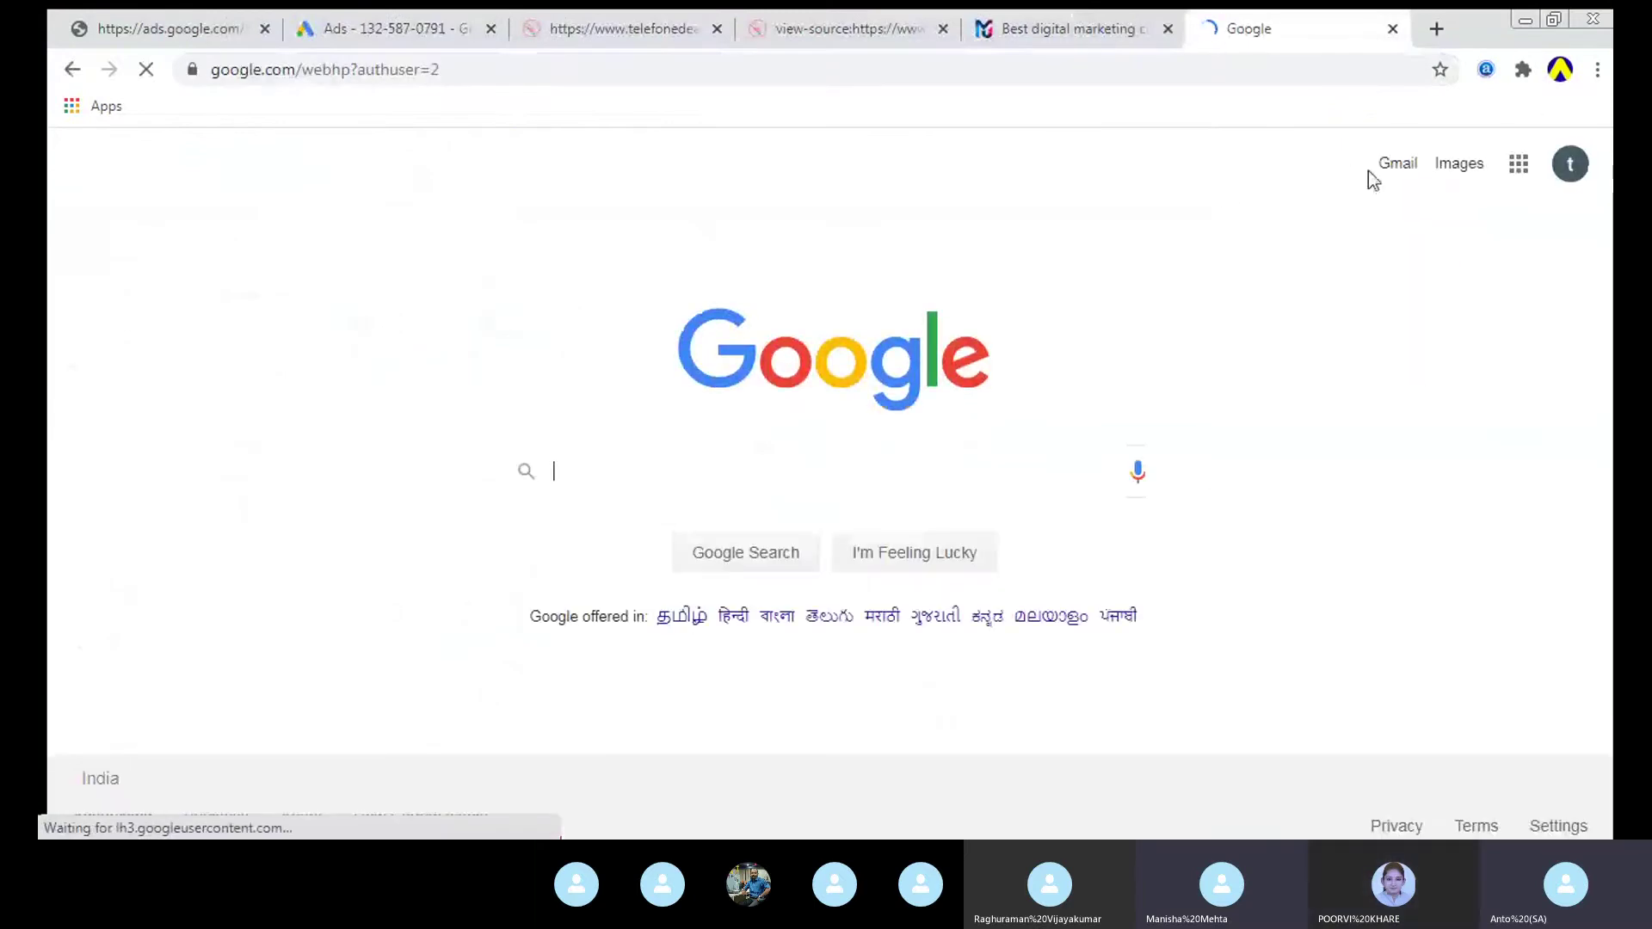
pyautogui.click(1392, 166)
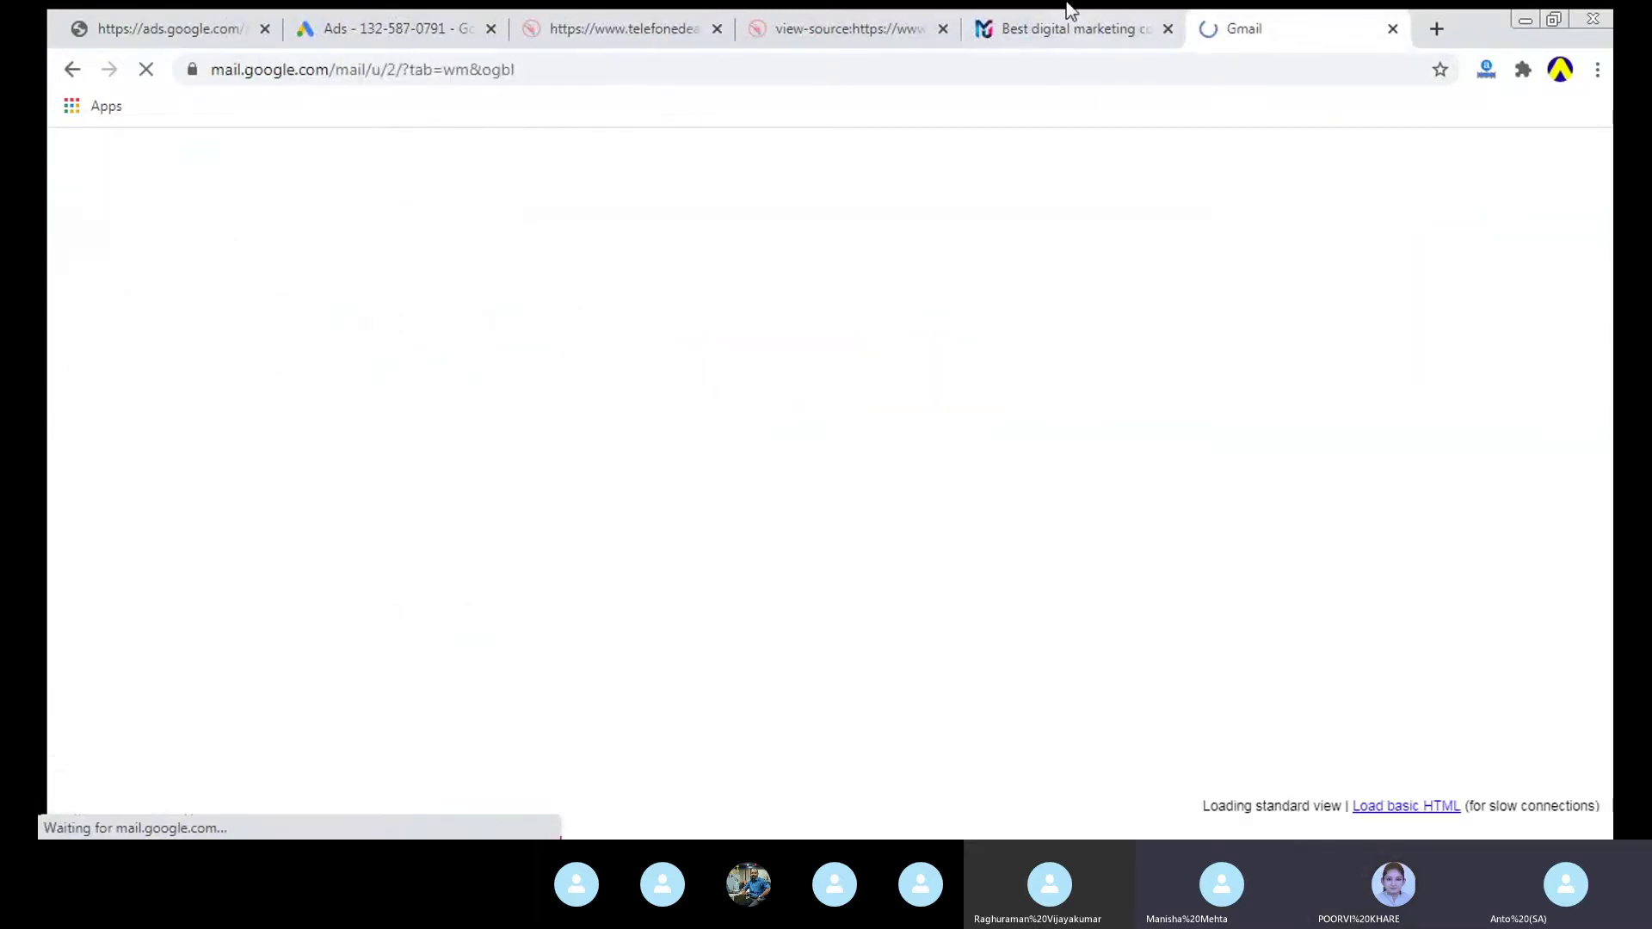
pyautogui.click(1071, 28)
pyautogui.click(1268, 12)
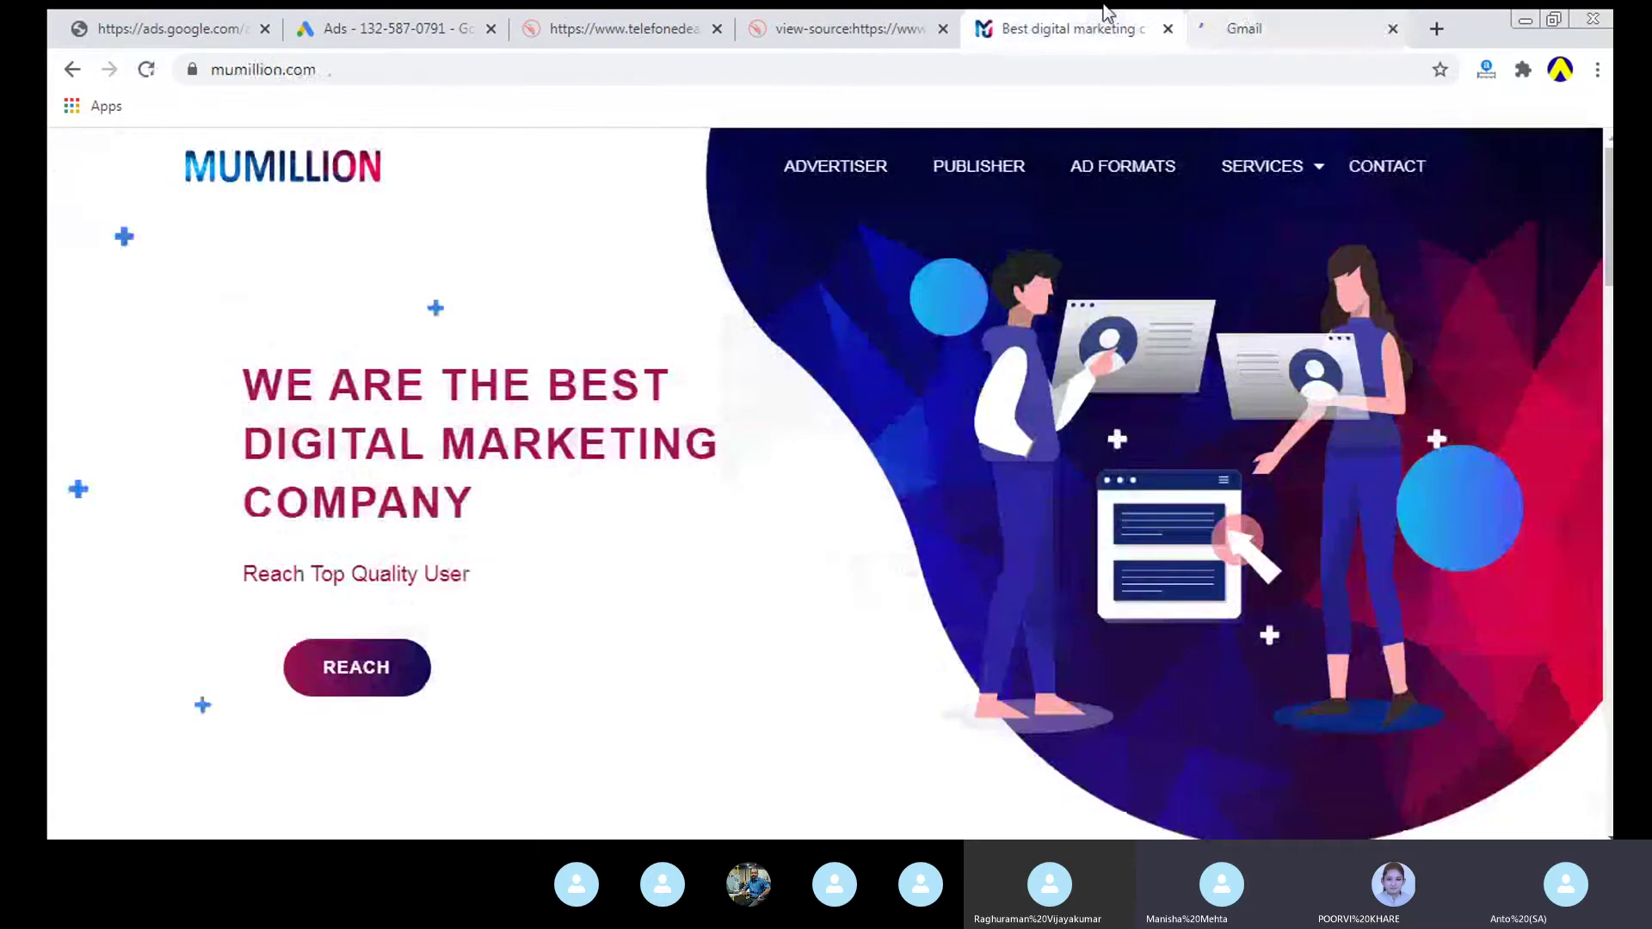
# Step: Search Google for google analytics in a new tab, close the Gmail tab and open the Google Analytics result
pyautogui.click(1434, 29)
pyautogui.write('google ana')
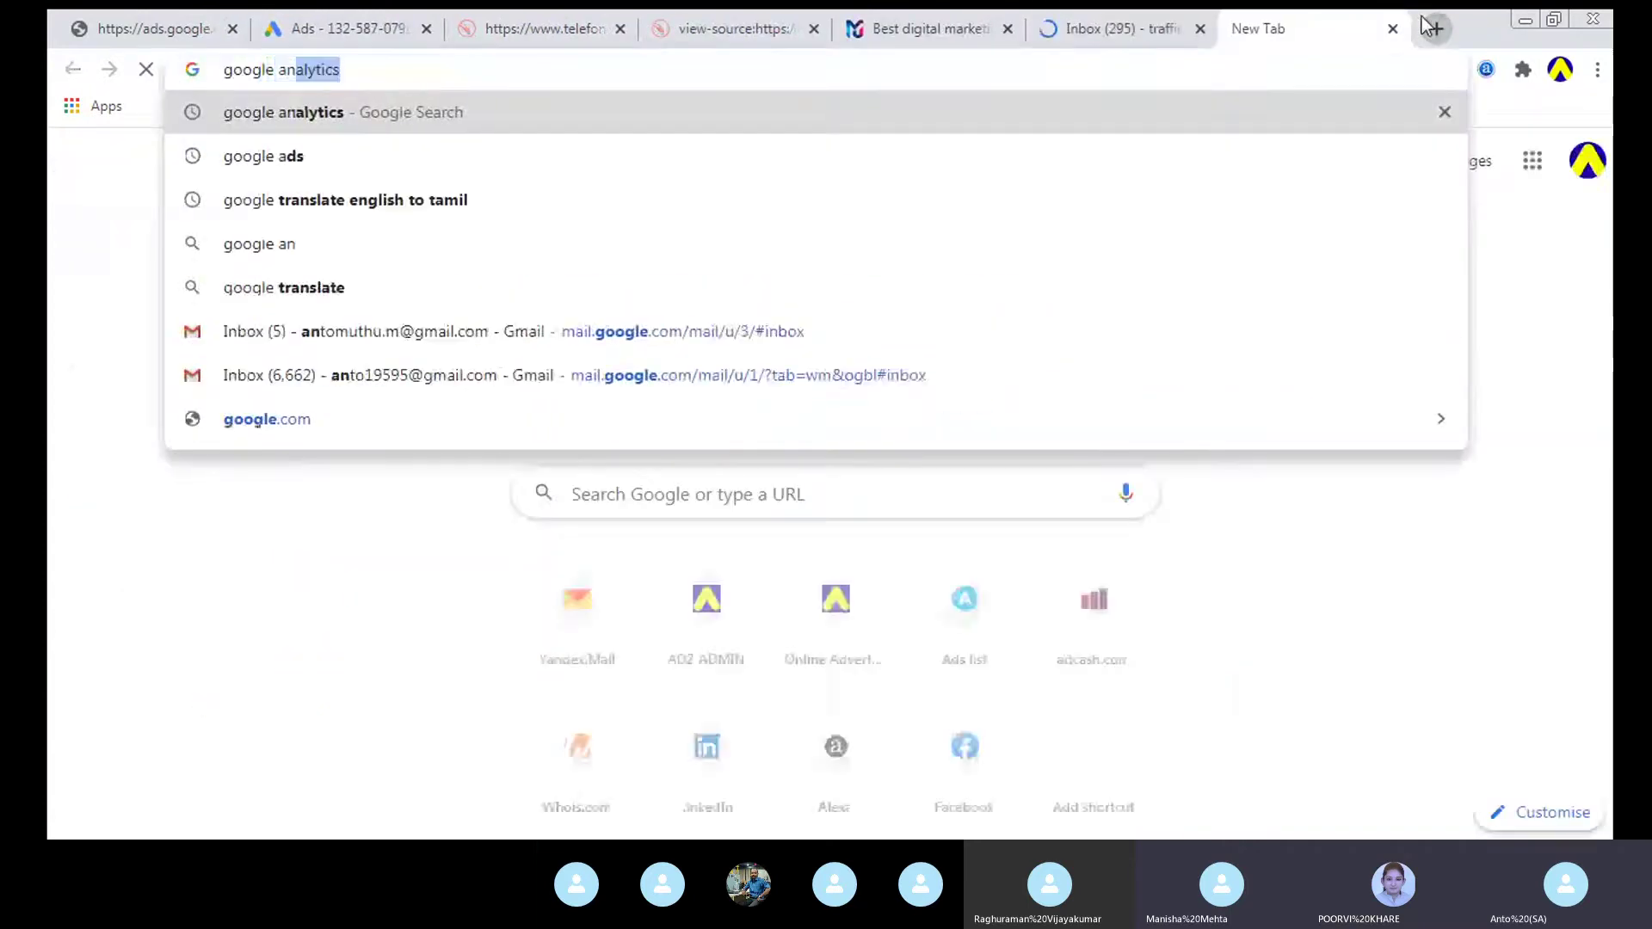
pyautogui.press('Return')
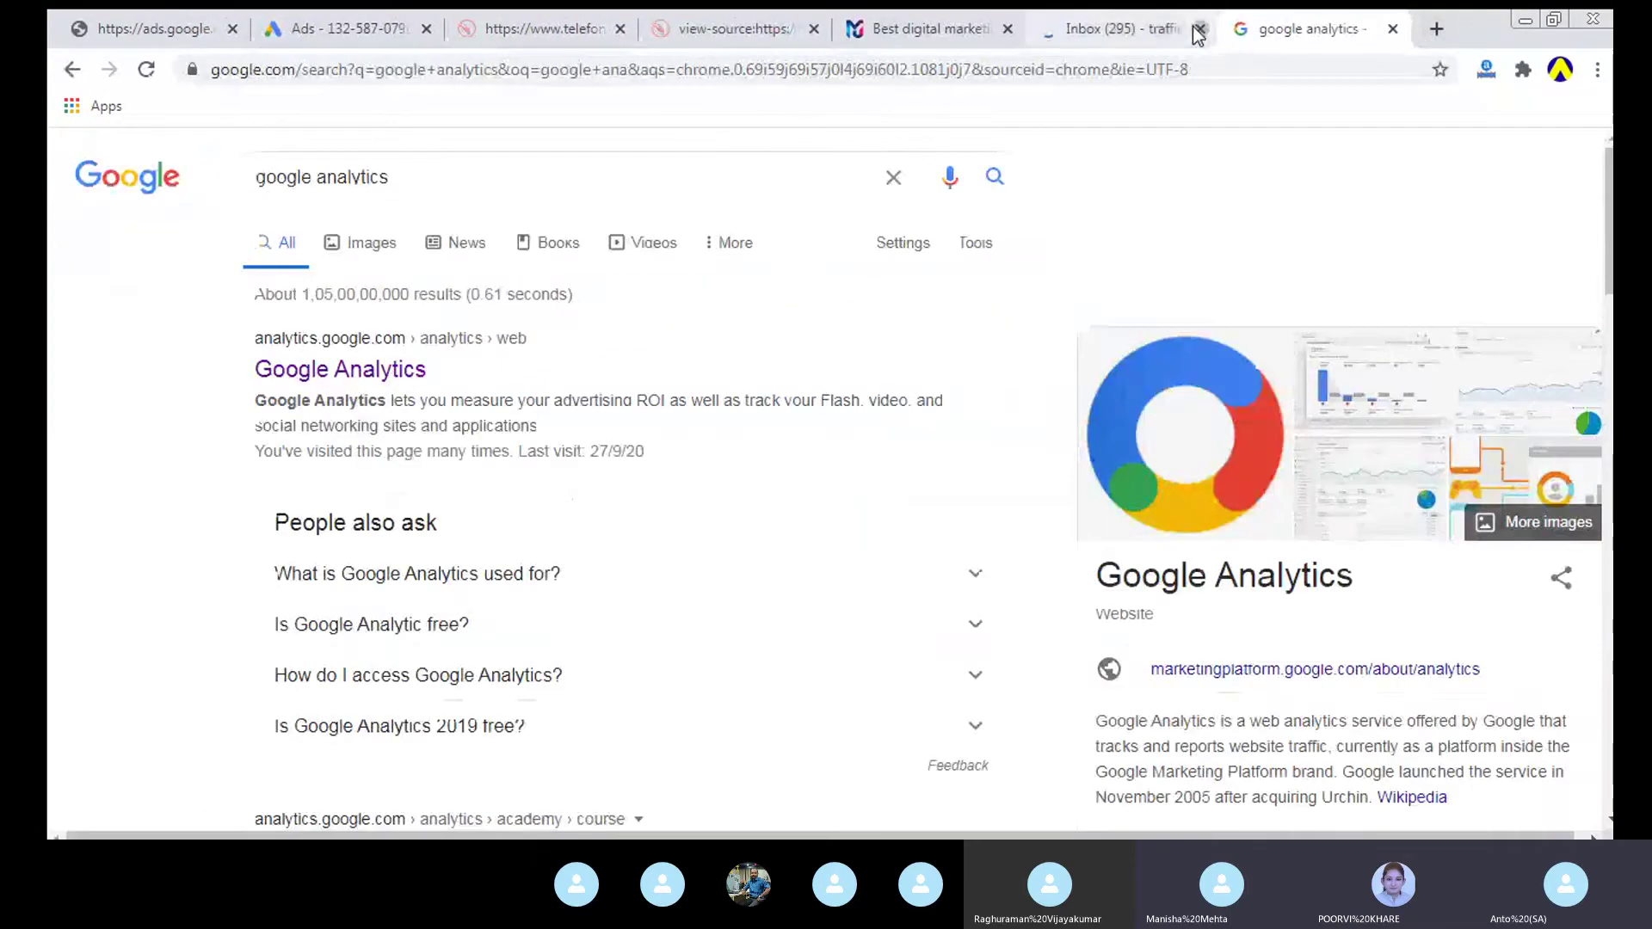
pyautogui.click(1200, 29)
pyautogui.click(362, 369)
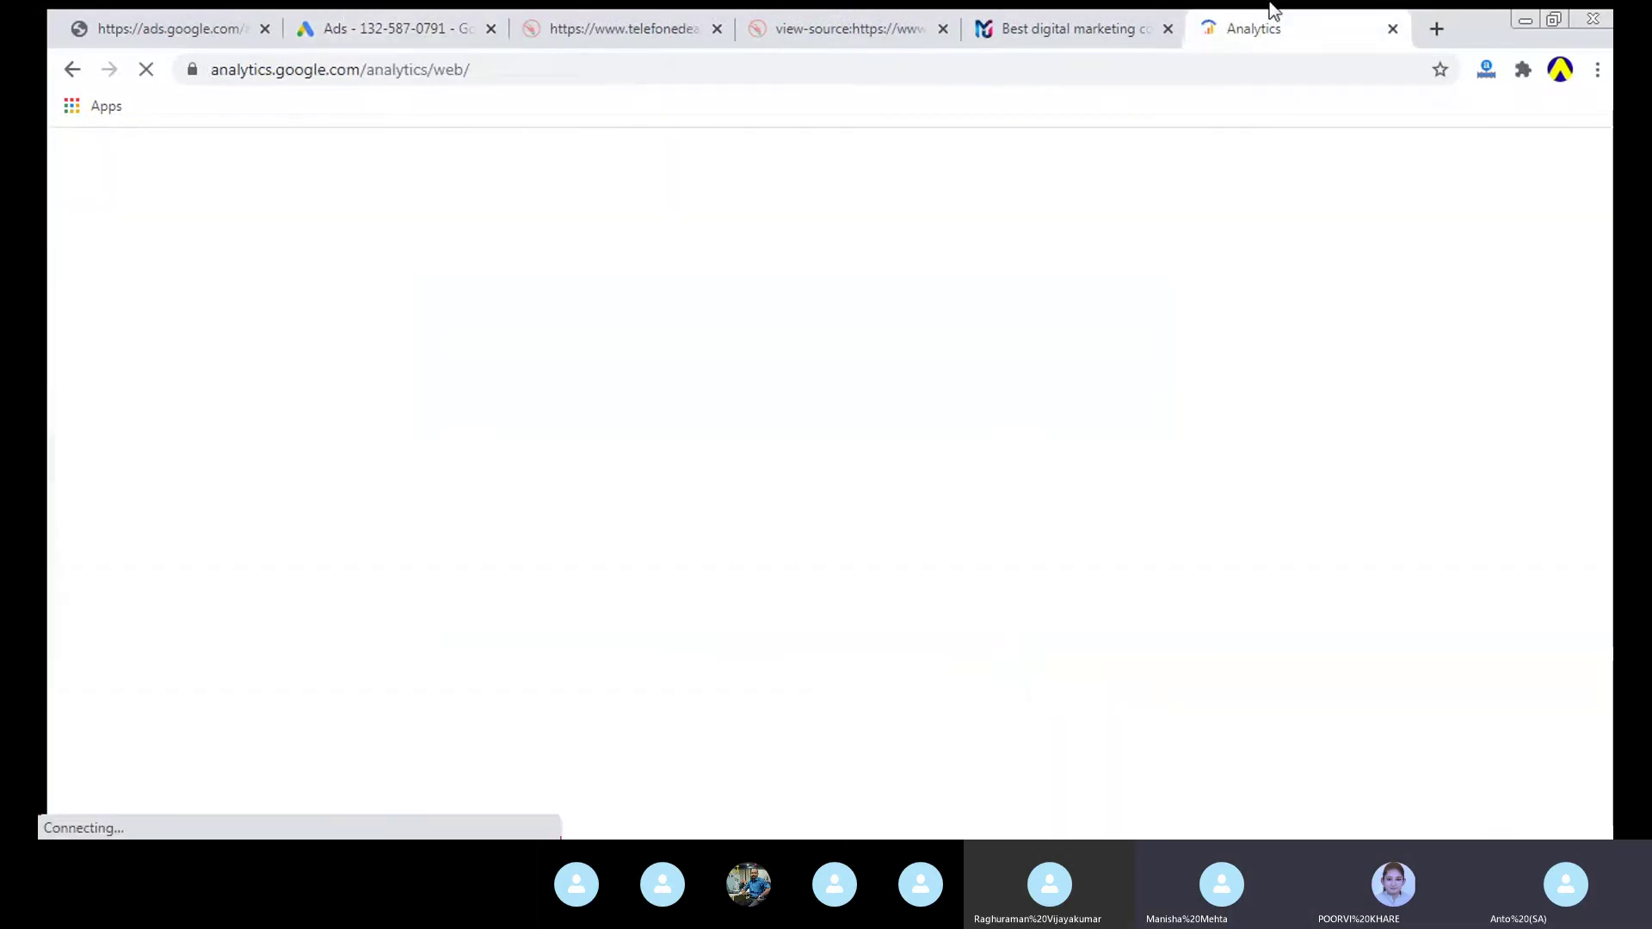
# Step: Place the Analytics tab beside the Google Ads tab and close the Telefonedeal, page source and Mumillion tabs
pyautogui.moveTo(1257, 29); pyautogui.dragTo(404, 17)
pyautogui.click(469, 21)
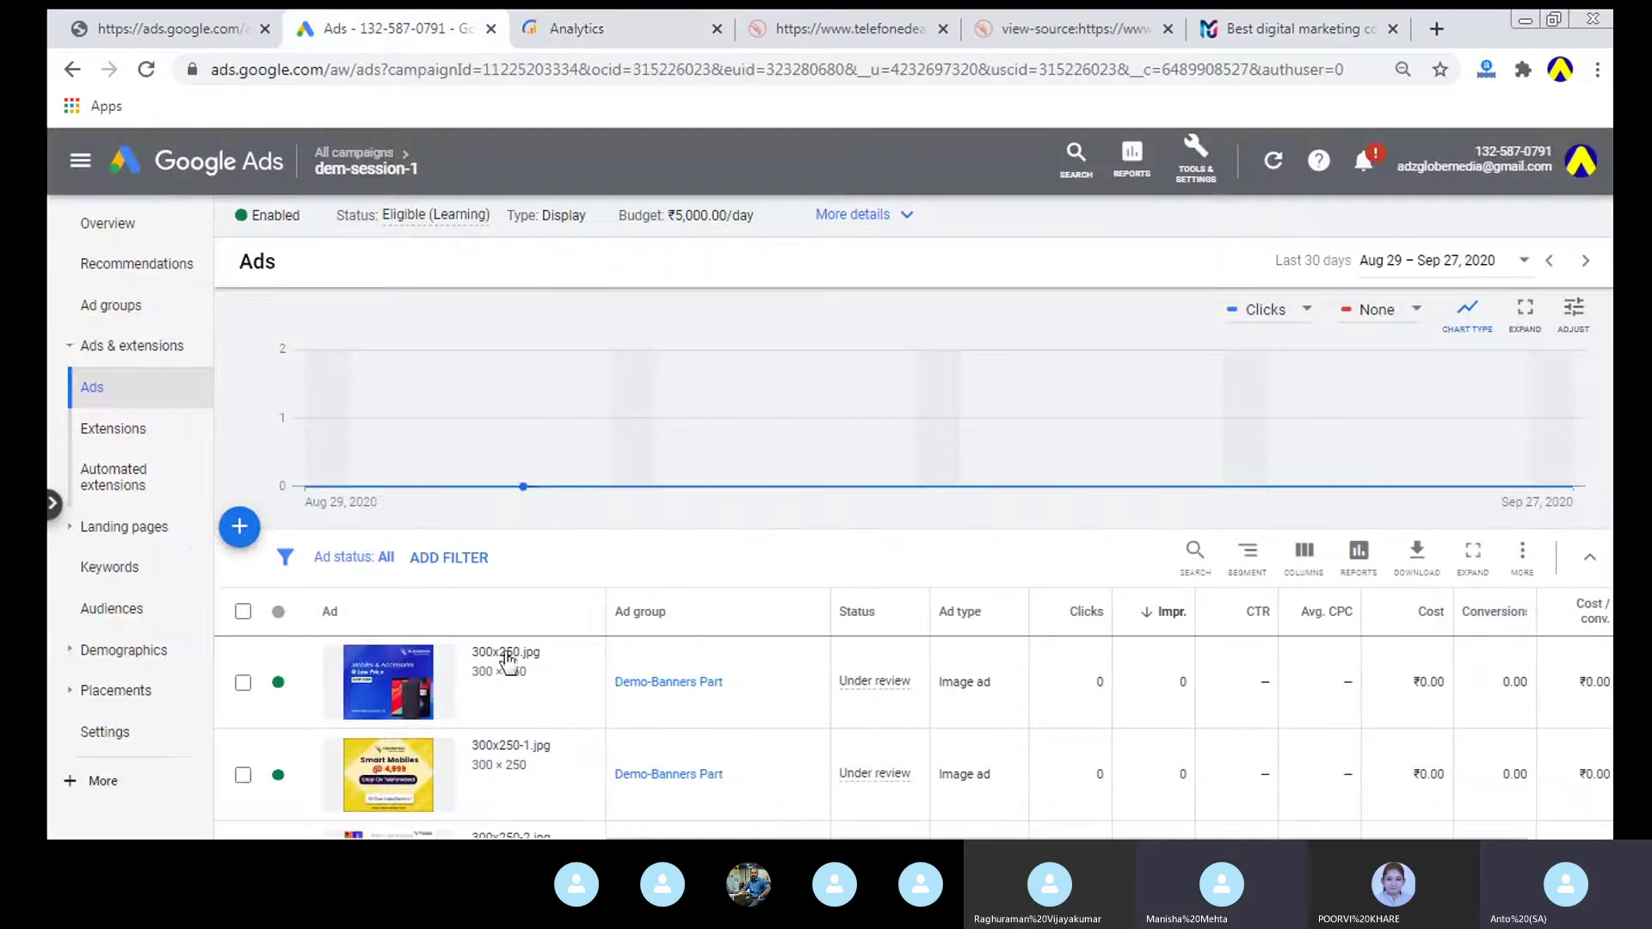
pyautogui.click(641, 11)
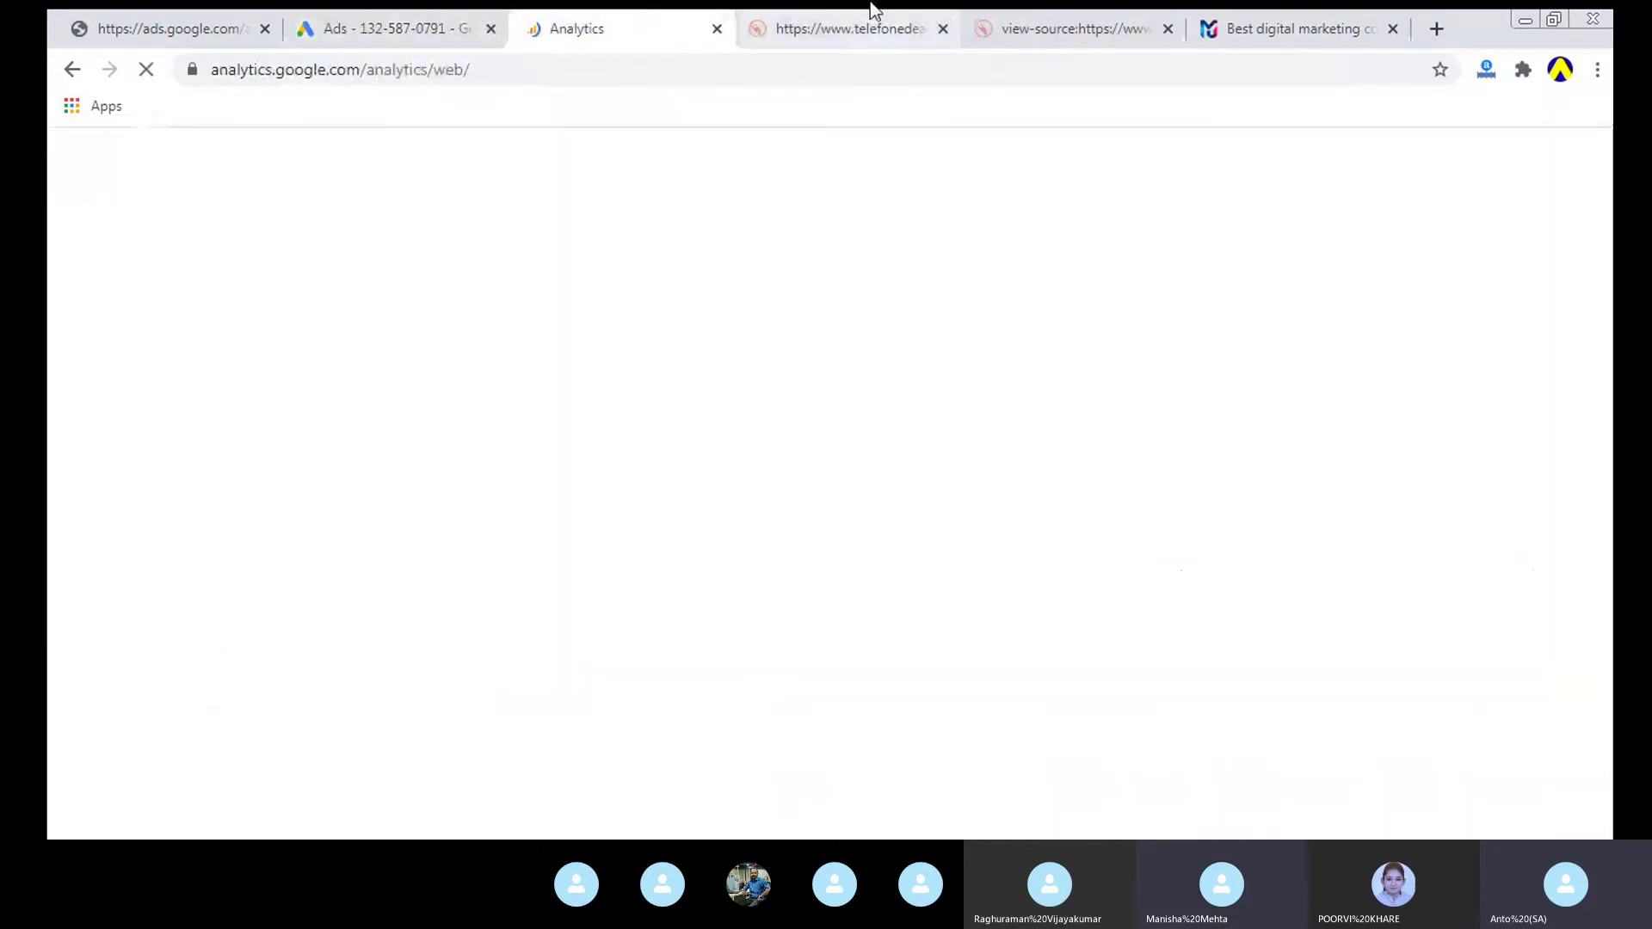
pyautogui.click(869, 17)
pyautogui.click(944, 29)
pyautogui.click(943, 28)
pyautogui.click(943, 29)
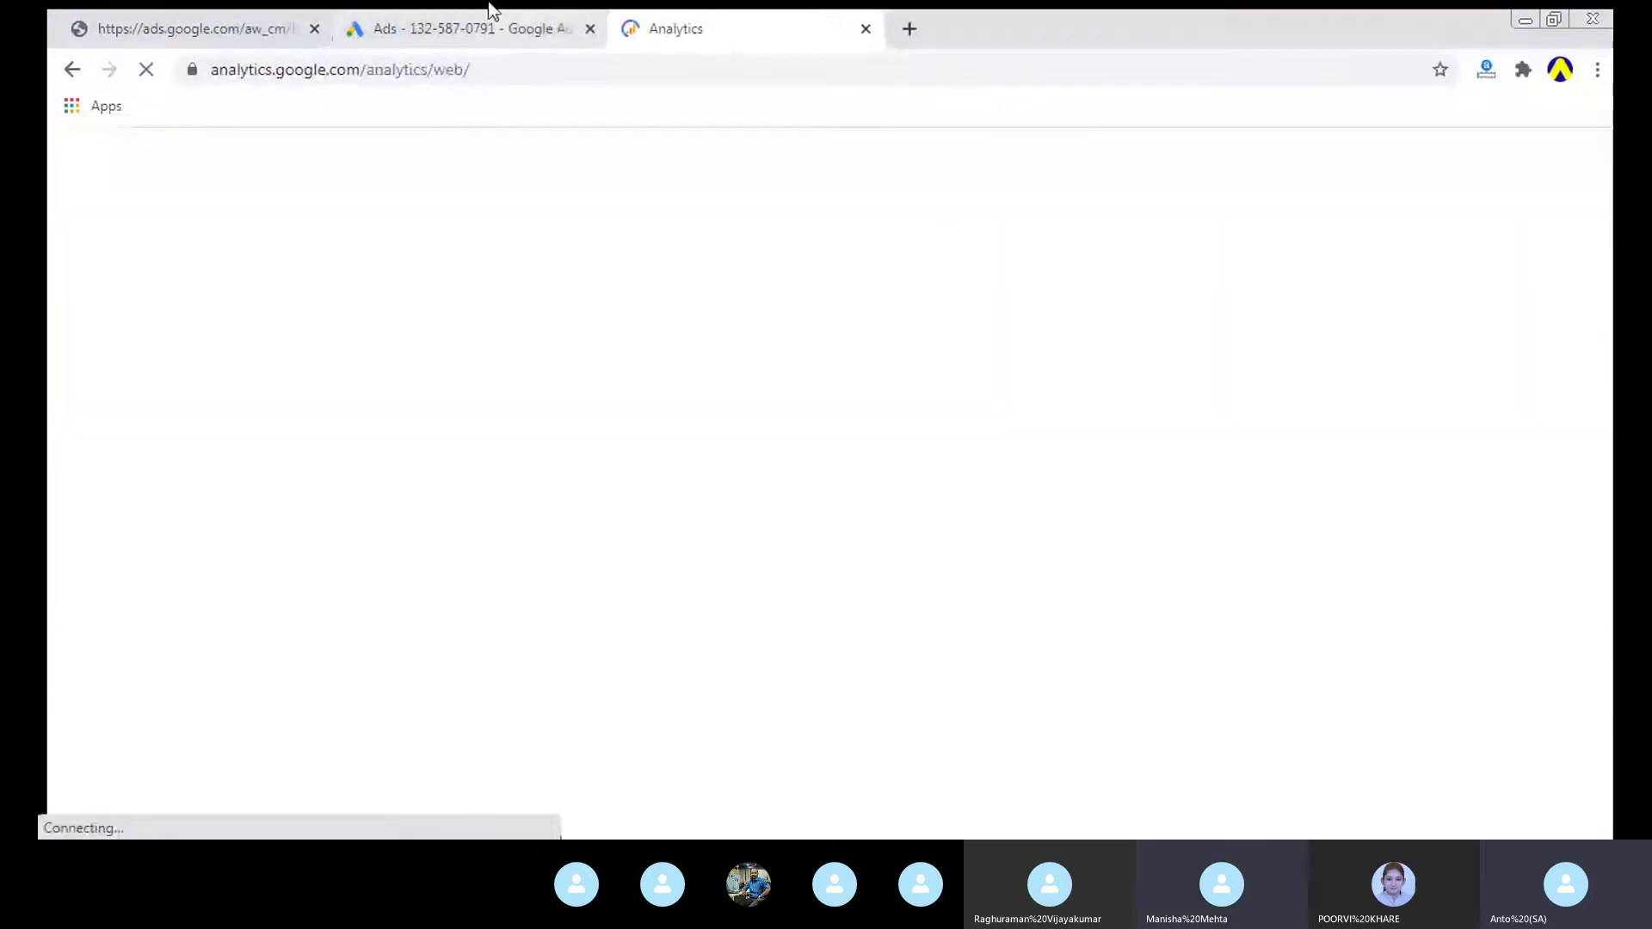
# Step: Examine the review status of the dem-session-1 campaign's image ads in Google Ads and glance at the campaign overview
pyautogui.click(492, 12)
pyautogui.scroll(-2, 512, 598)
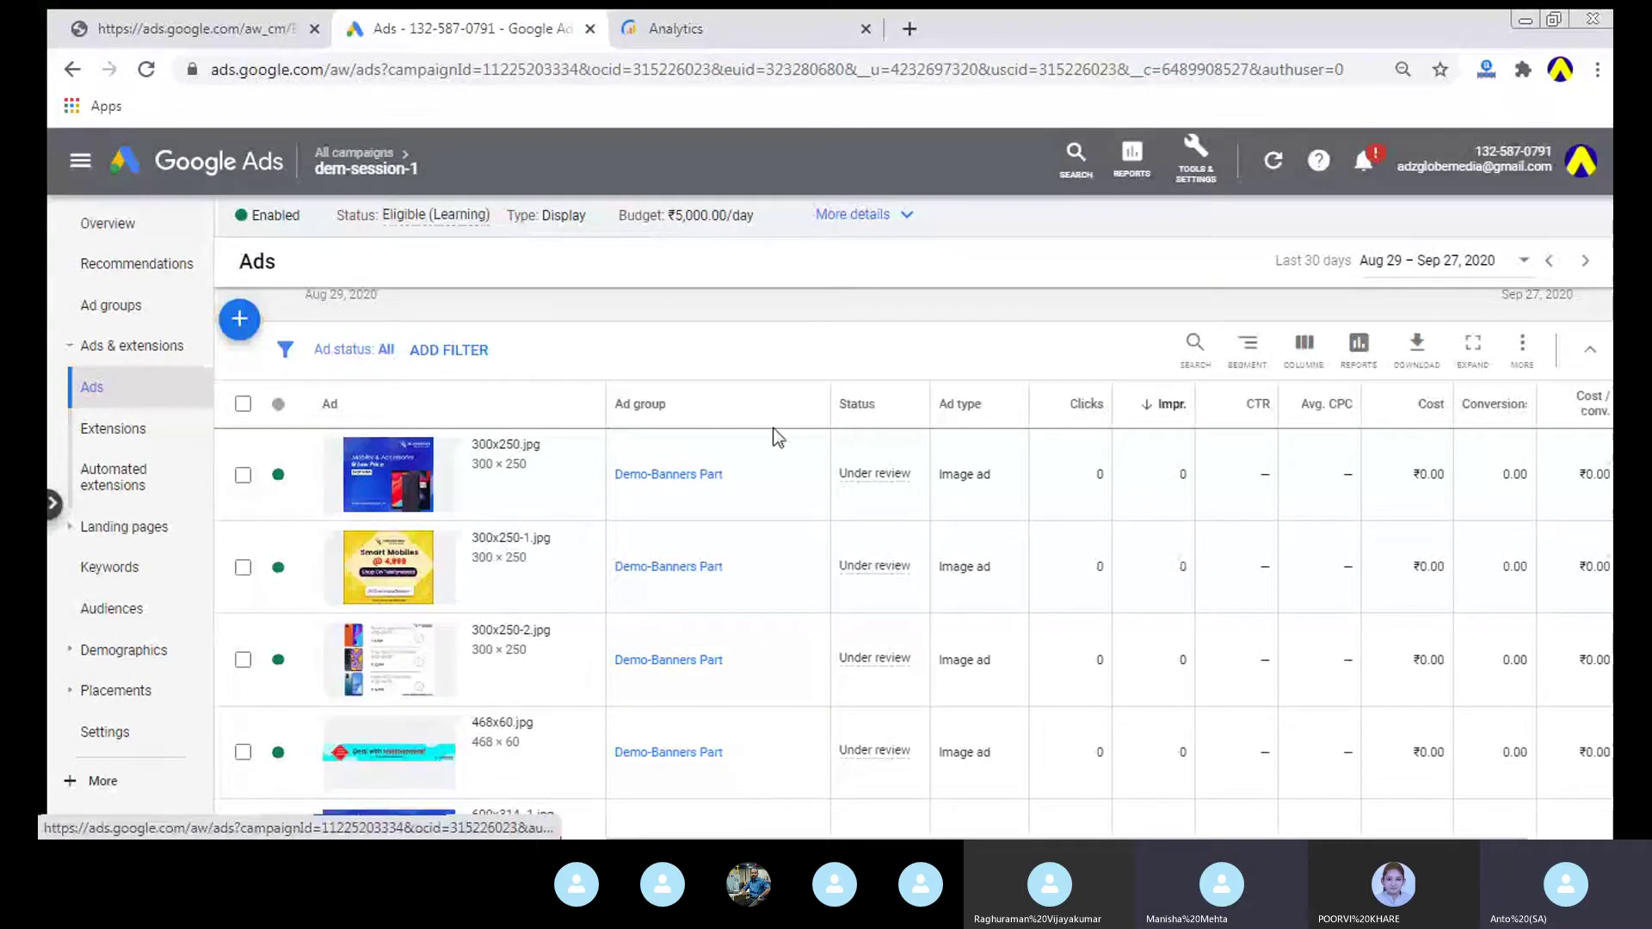
pyautogui.scroll(-3, 777, 437)
pyautogui.scroll(1, 849, 403)
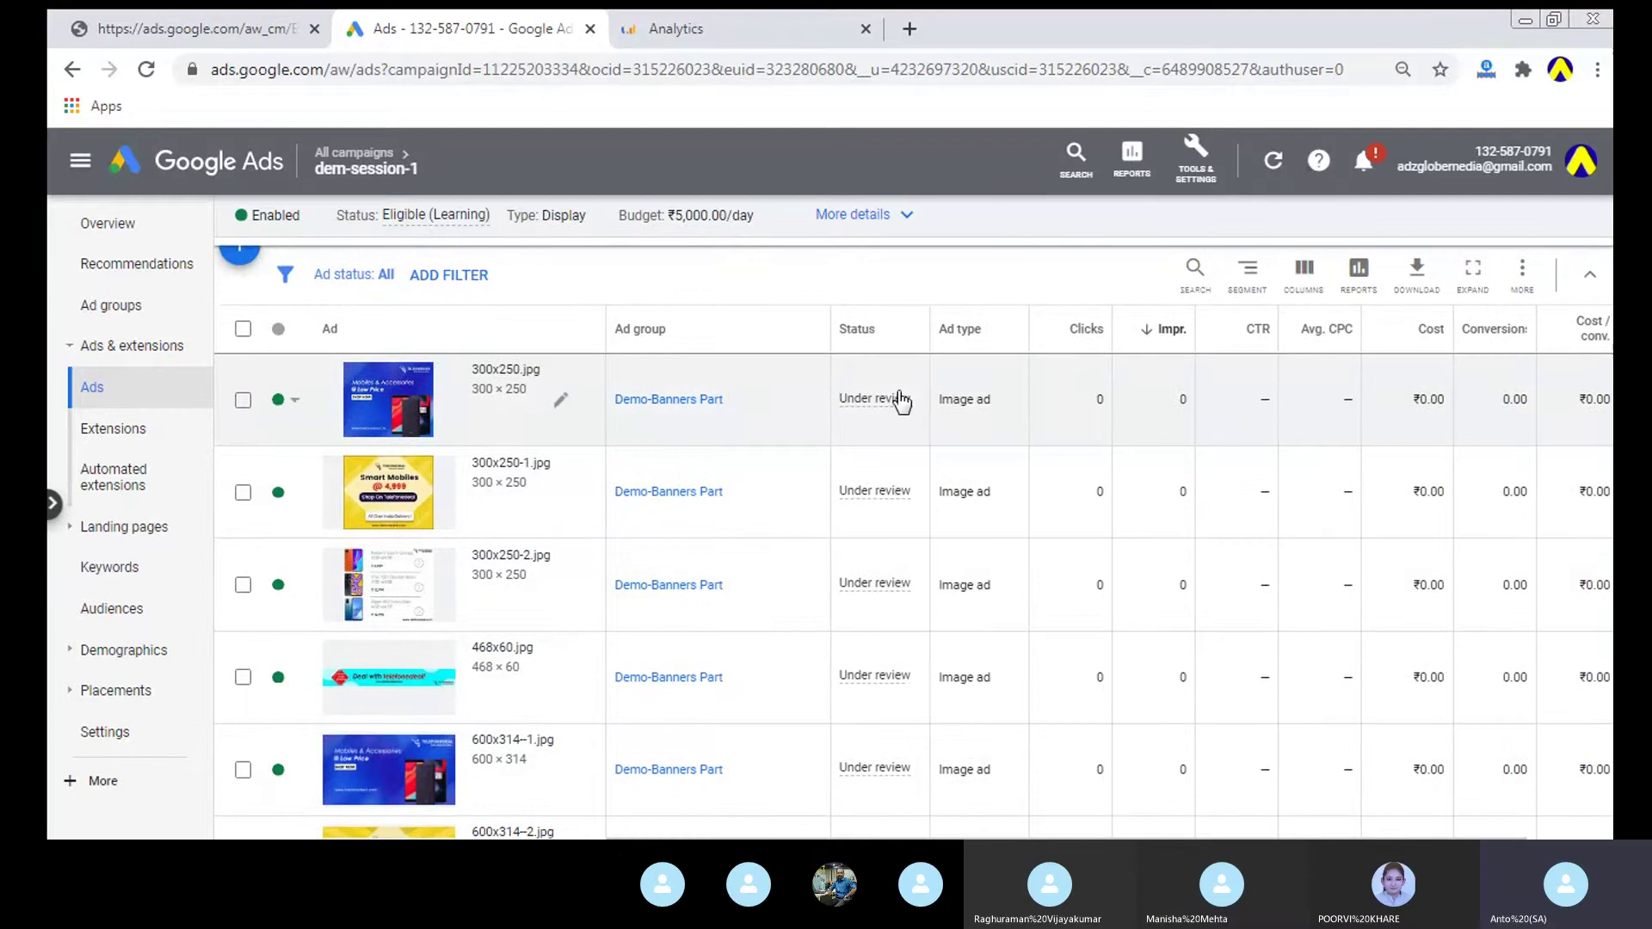
pyautogui.moveTo(863, 403)
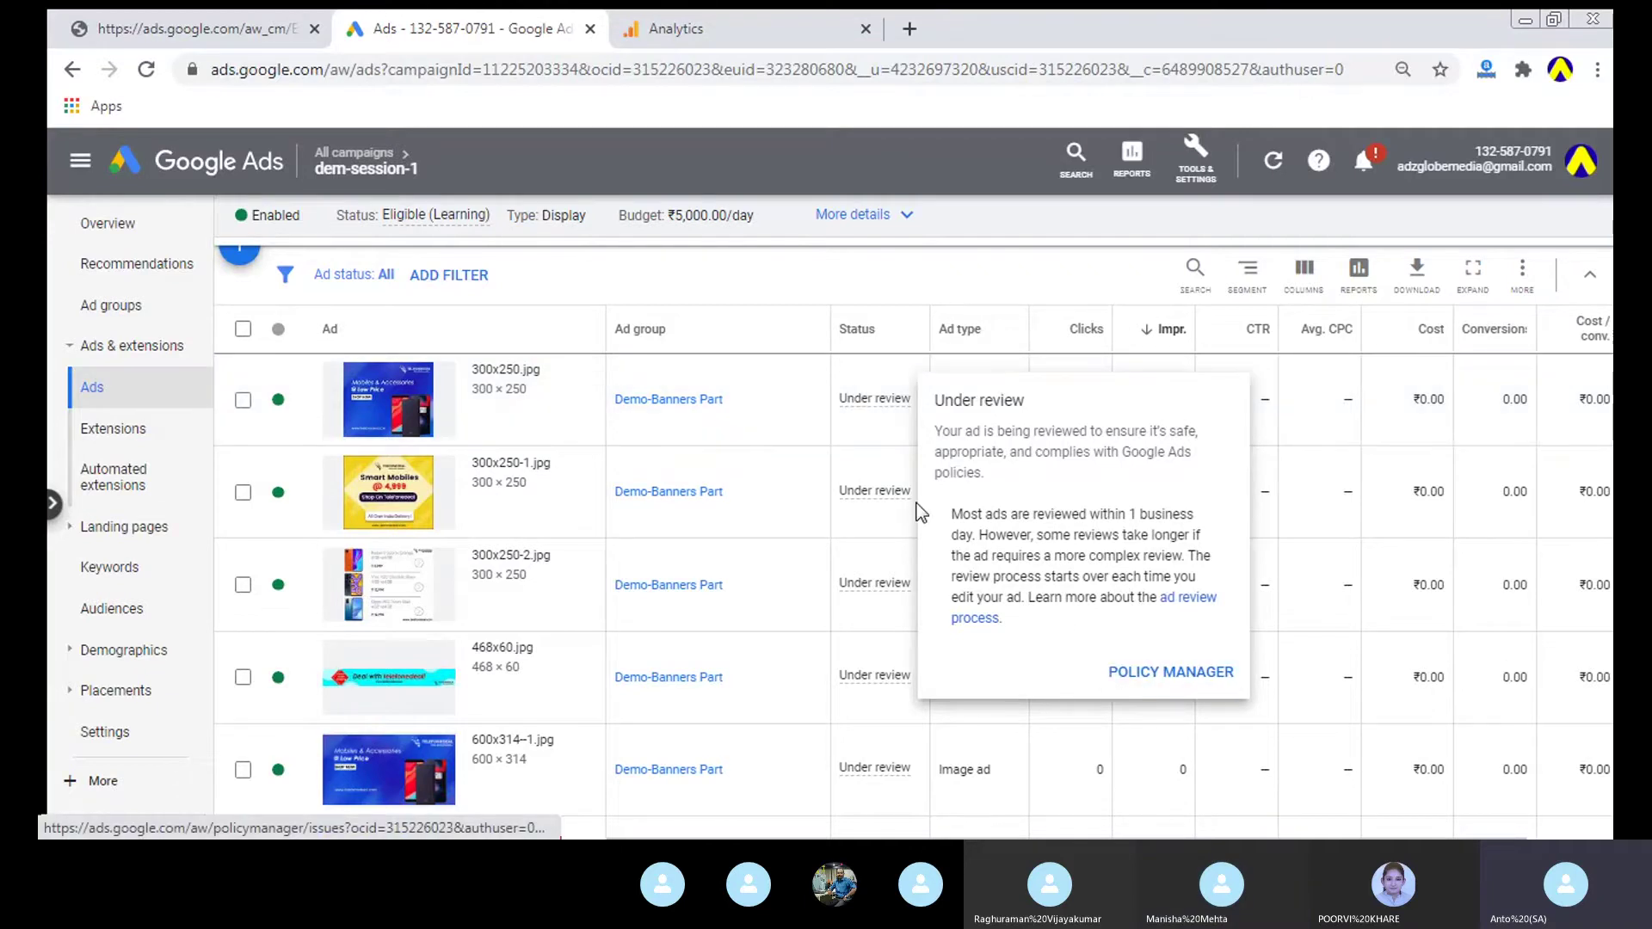
pyautogui.click(126, 226)
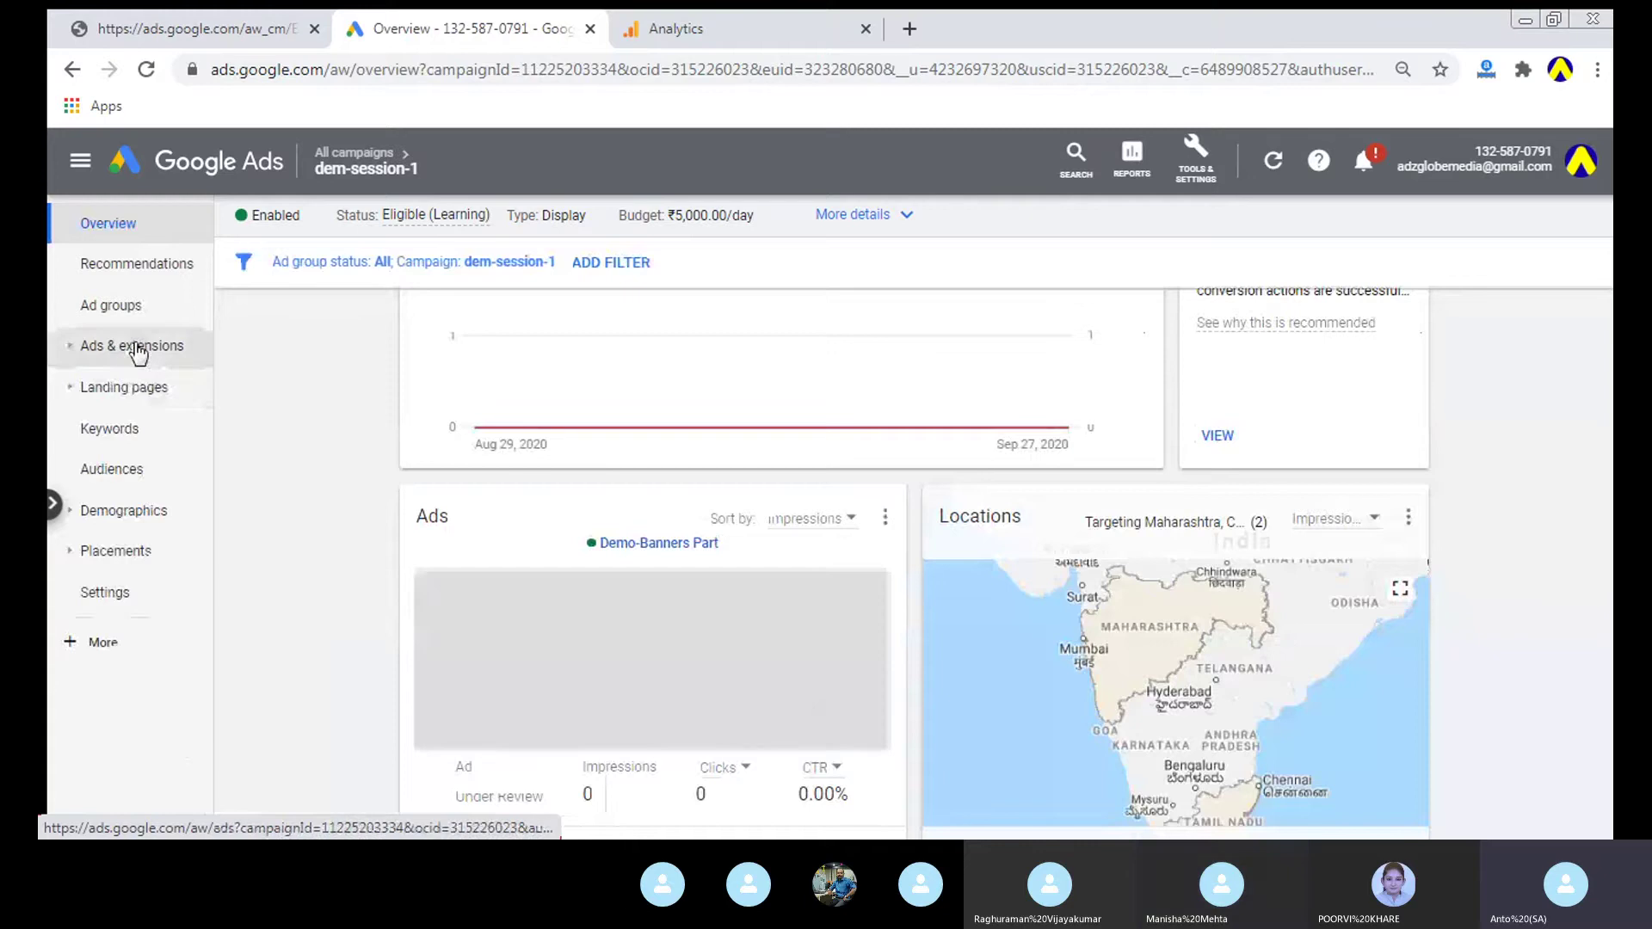
pyautogui.click(126, 348)
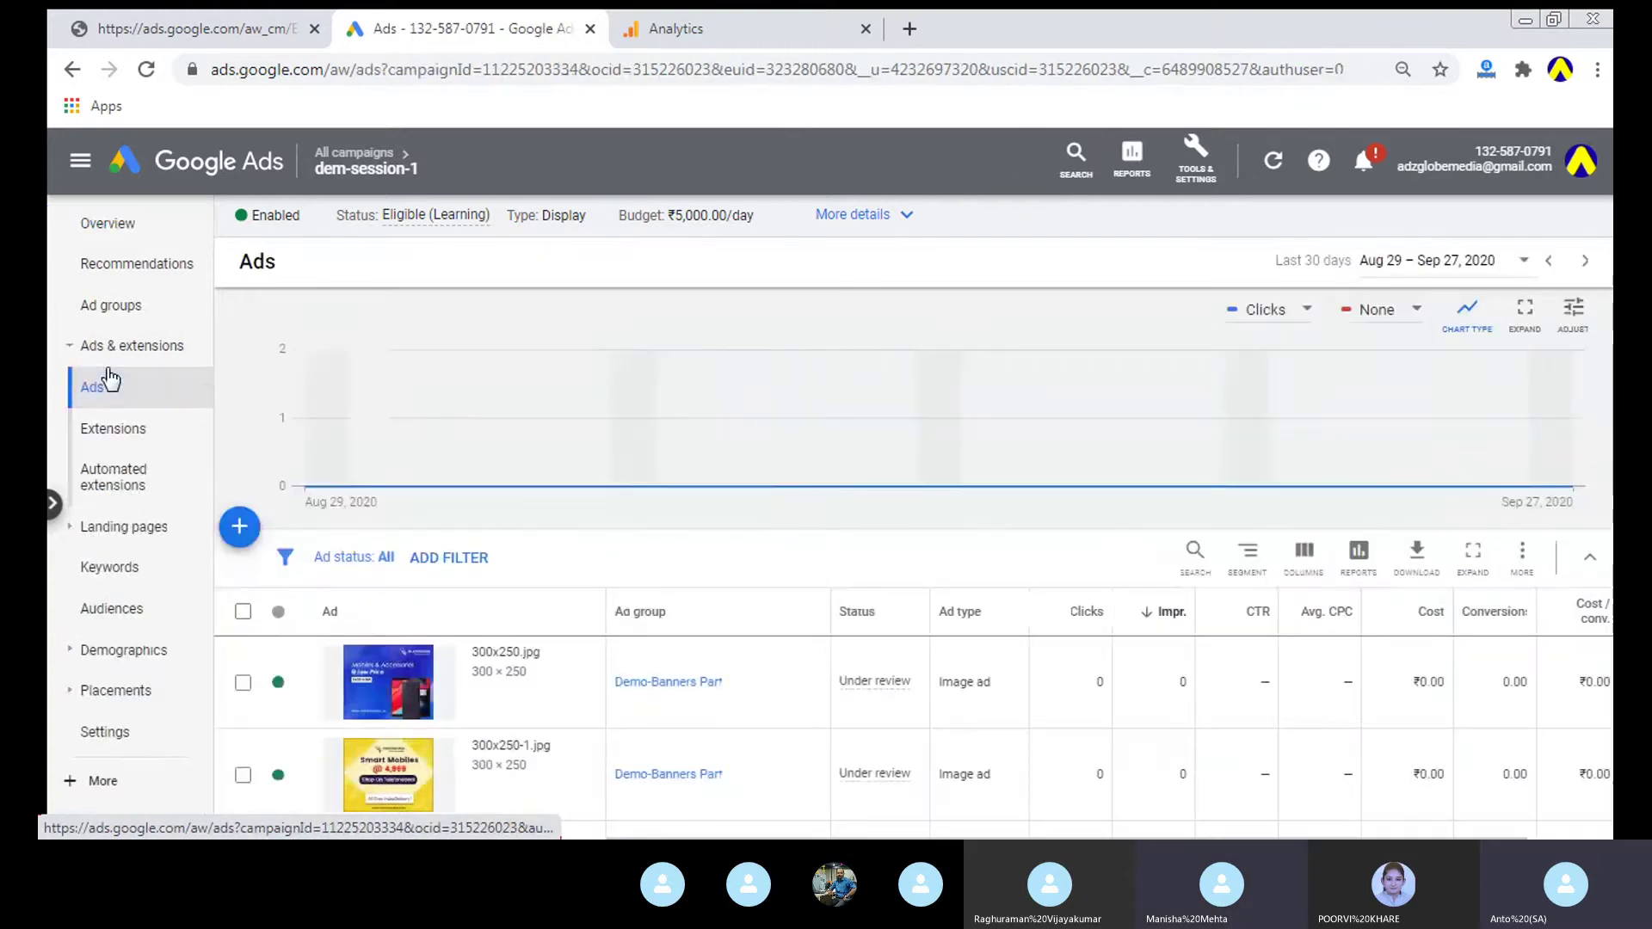
# Step: Filter the dem-session-1 campaign's ads by the ad status All enabled
pyautogui.scroll(-1, 508, 537)
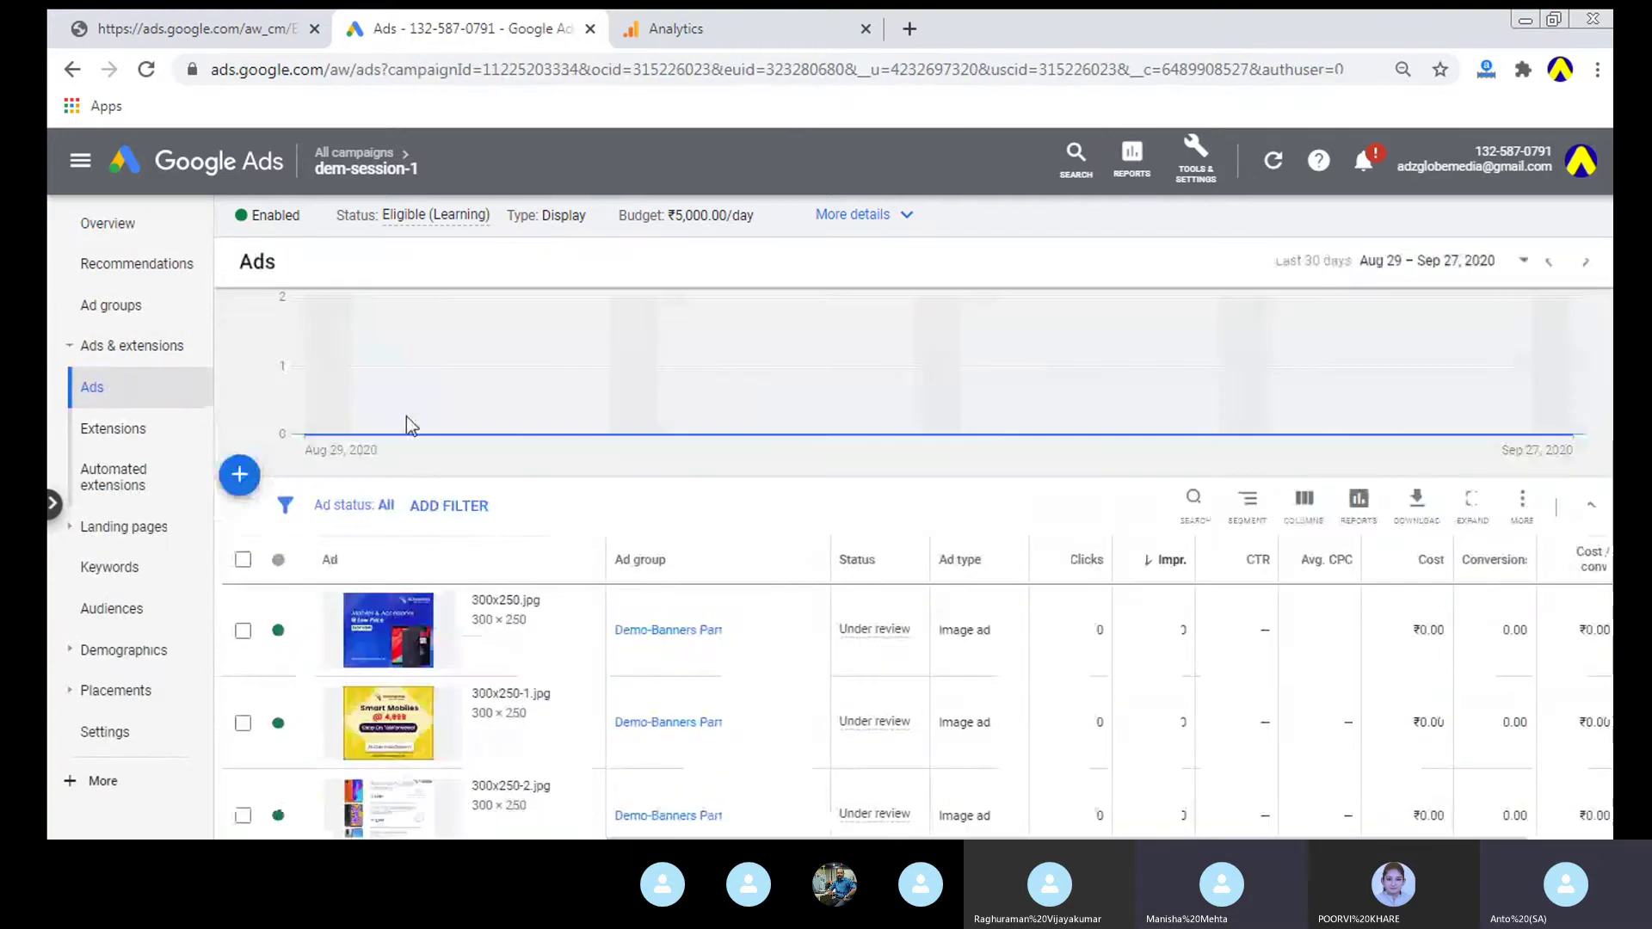
pyautogui.click(353, 504)
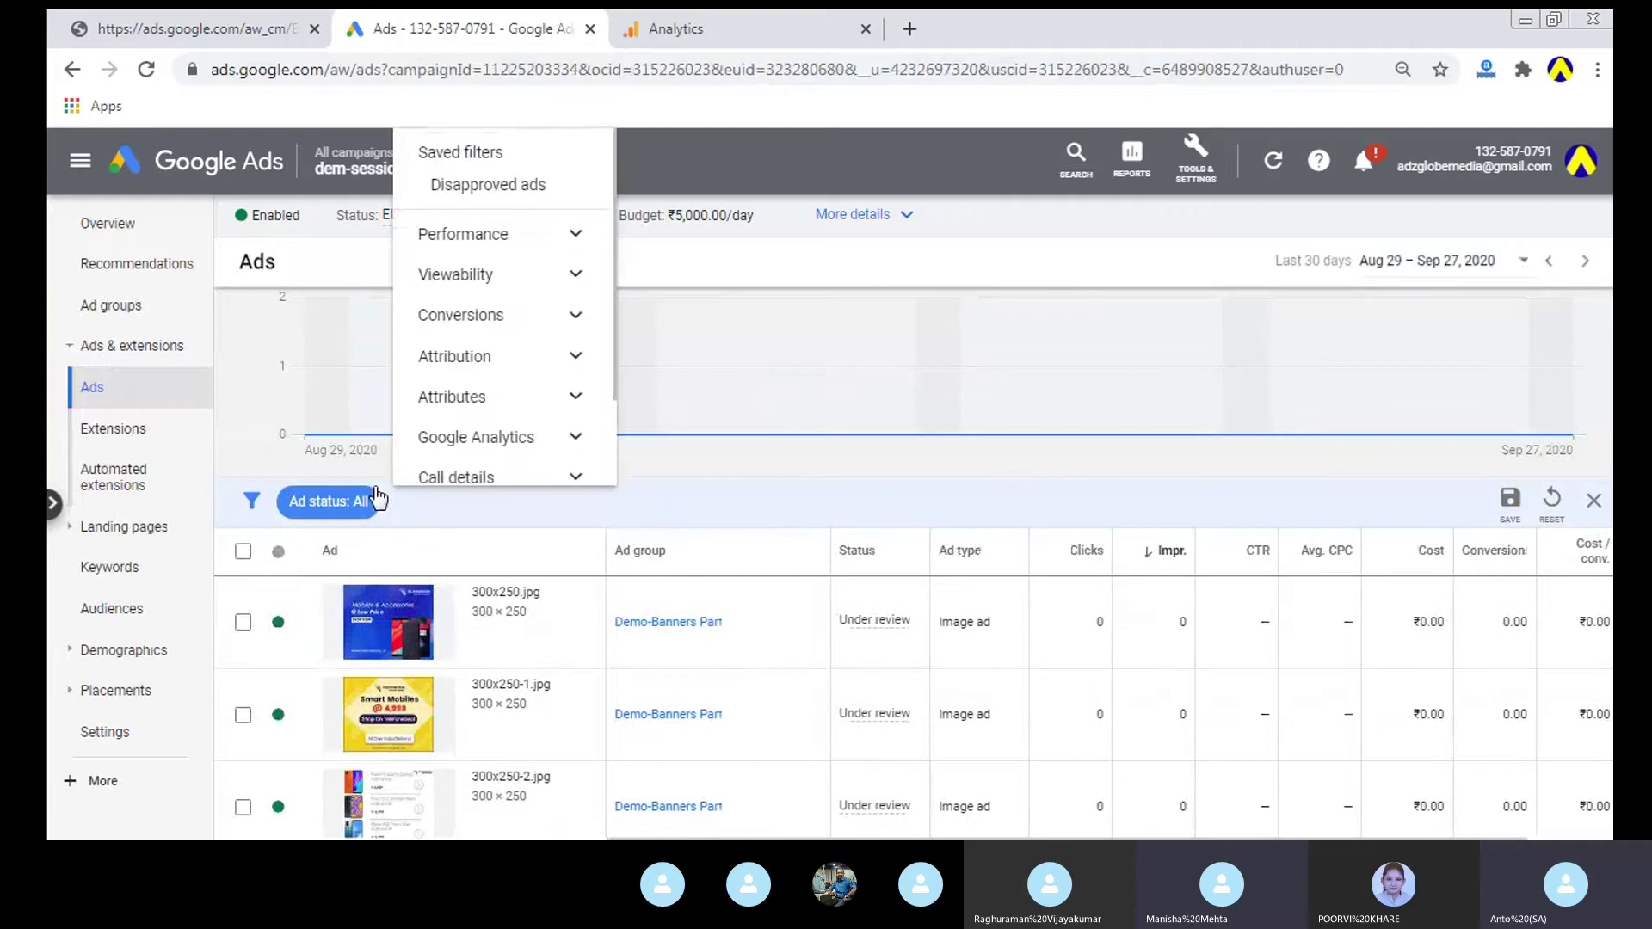
pyautogui.press('Escape')
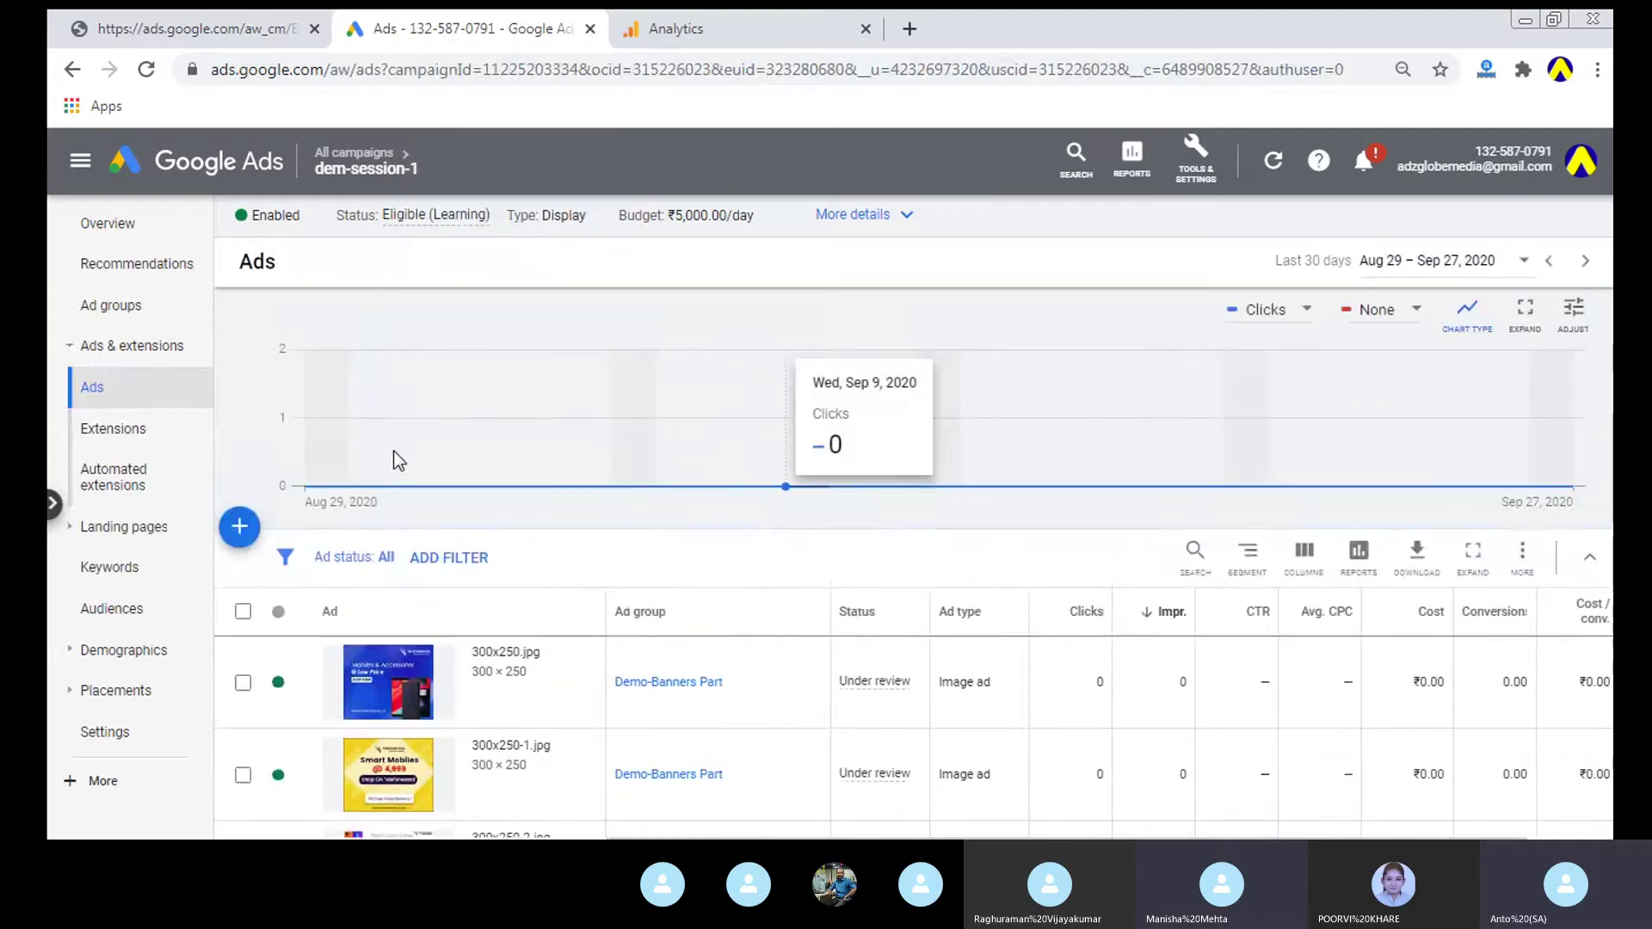
pyautogui.click(353, 550)
pyautogui.click(339, 661)
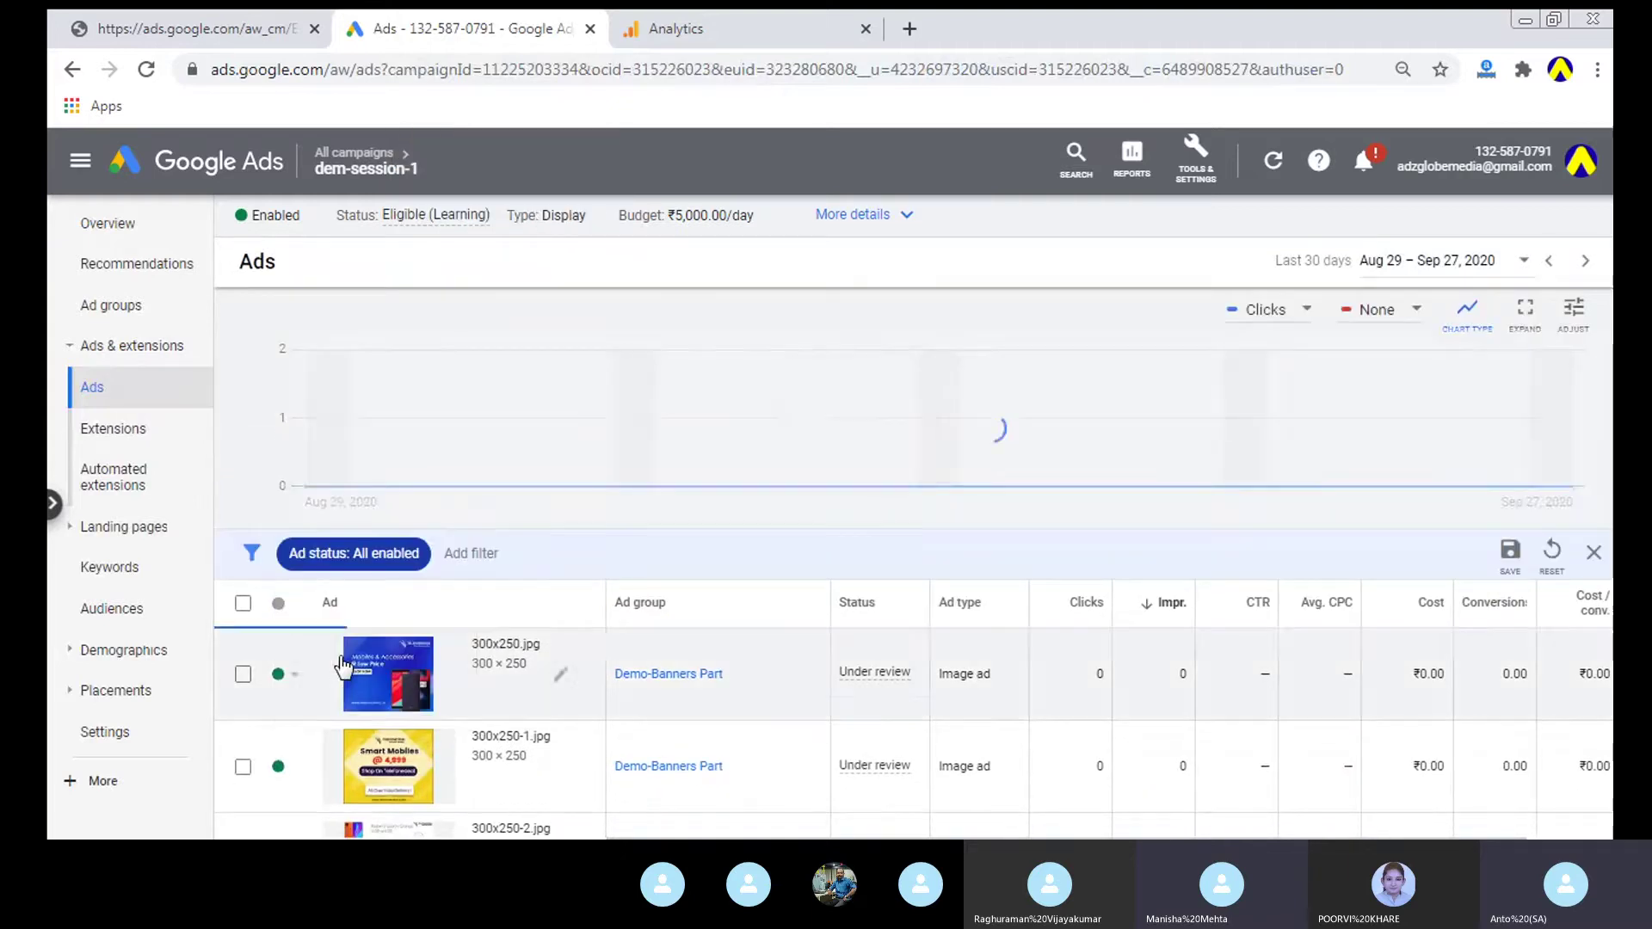
pyautogui.scroll(-1, 863, 474)
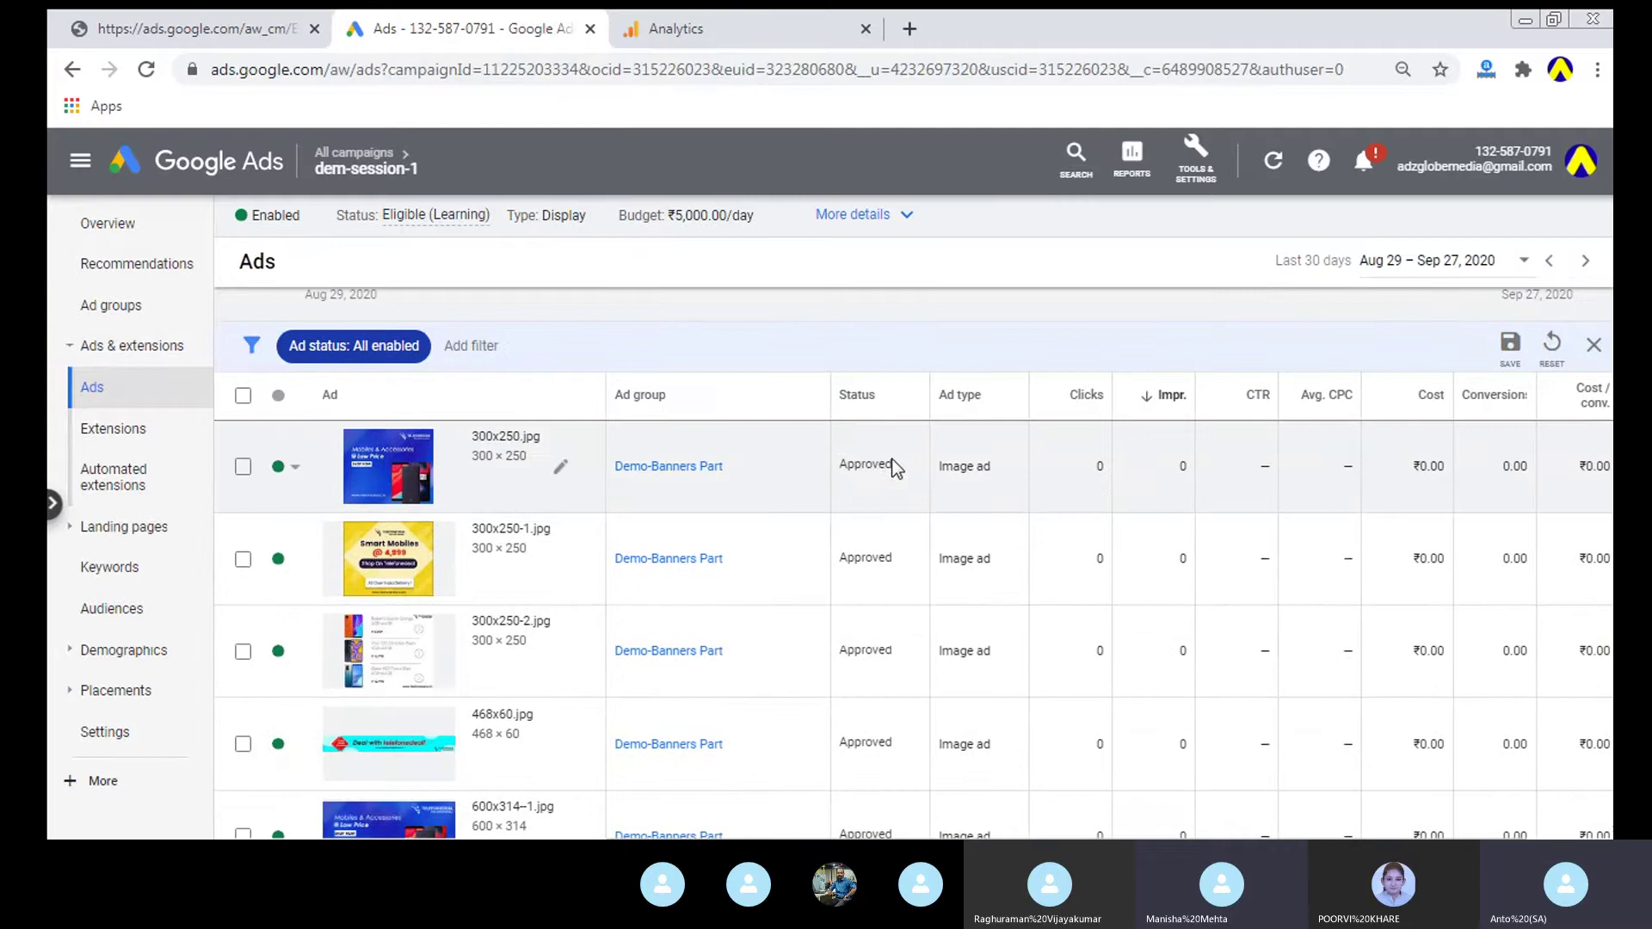
pyautogui.click(865, 452)
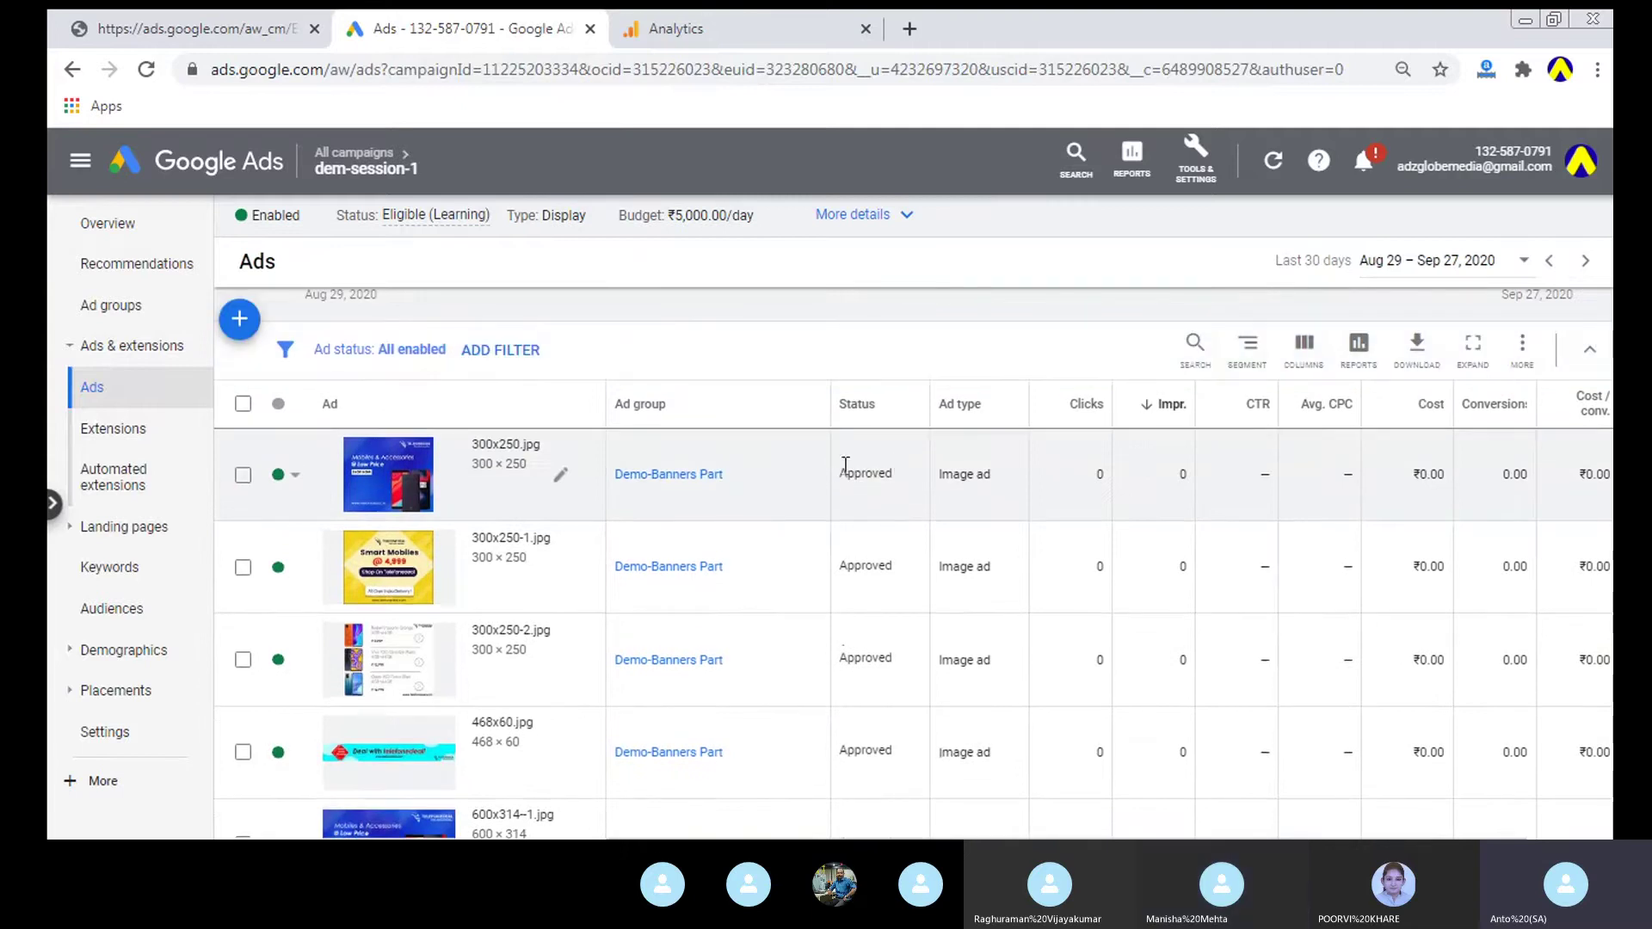
# Step: Examine the approval status of the enabled ads down the whole list
pyautogui.moveTo(829, 467); pyautogui.dragTo(897, 468)
pyautogui.scroll(-5, 882, 620)
pyautogui.scroll(6, 879, 637)
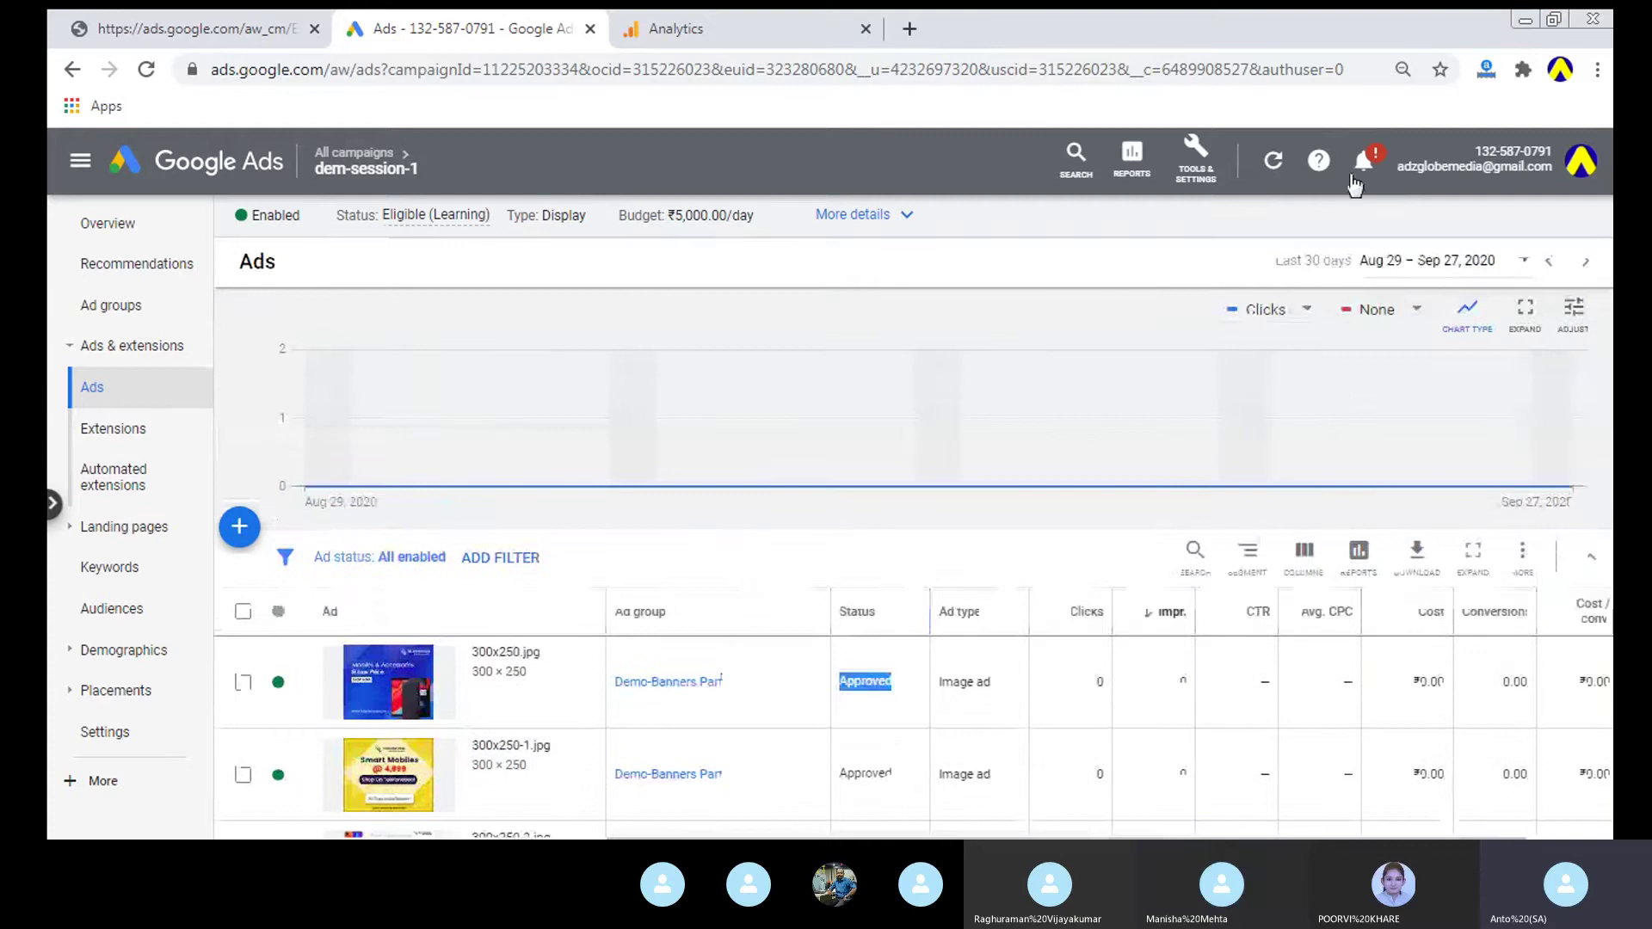
# Step: Look through the account notifications and the campaign's negative keywords, ad groups, ads and where the ads showed
pyautogui.click(1353, 178)
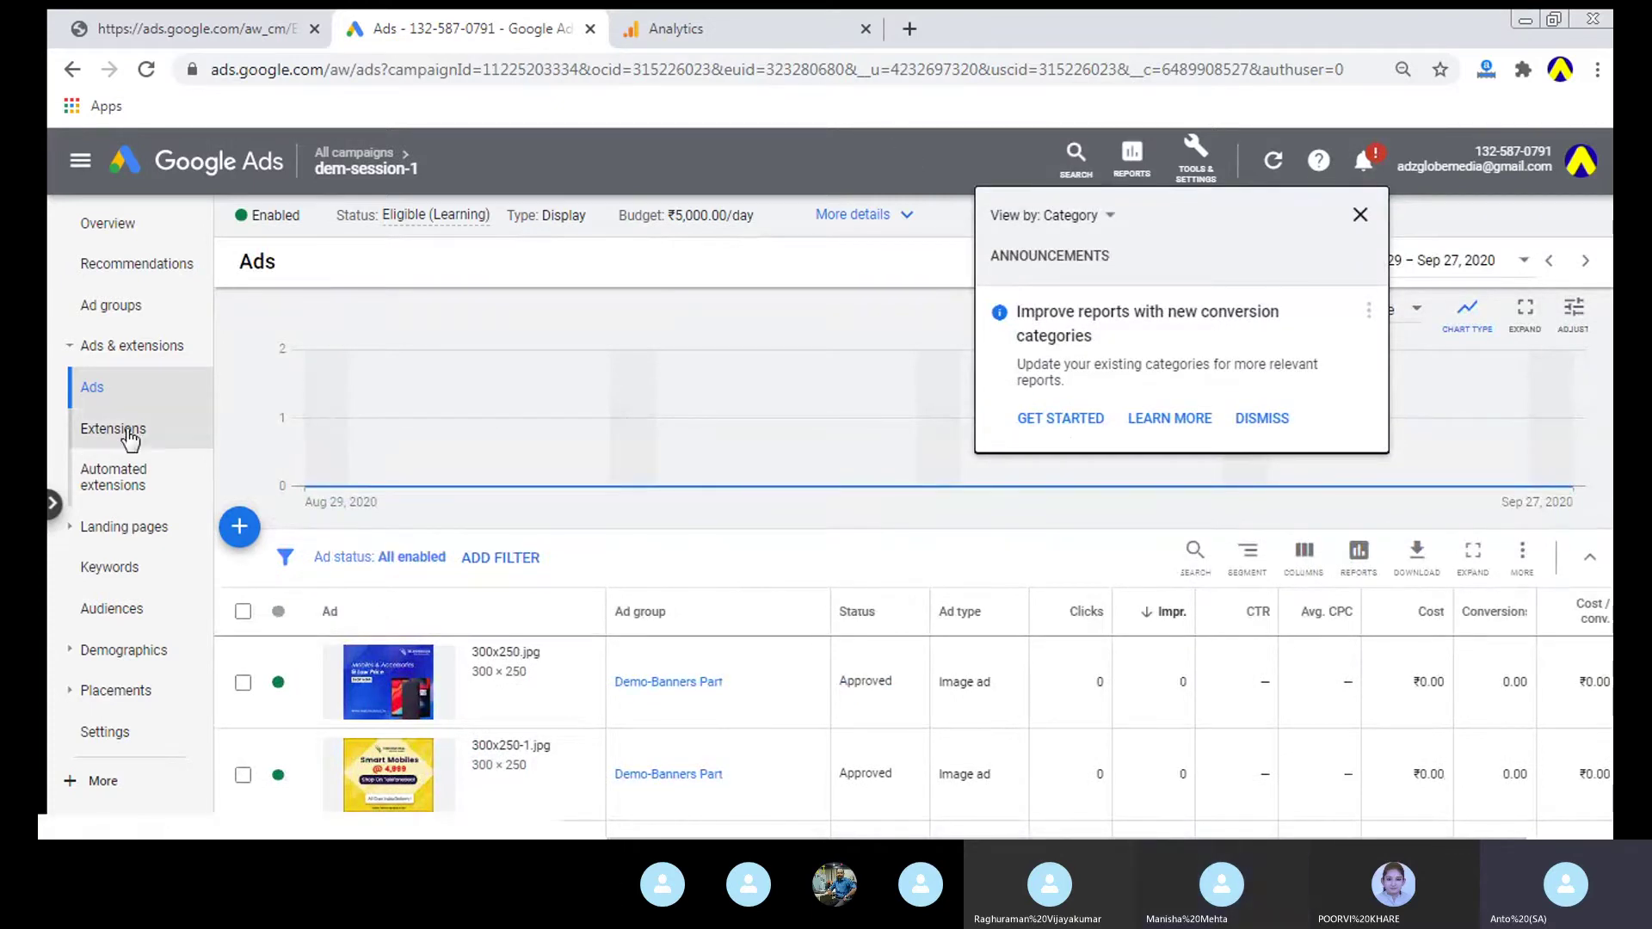
pyautogui.click(129, 568)
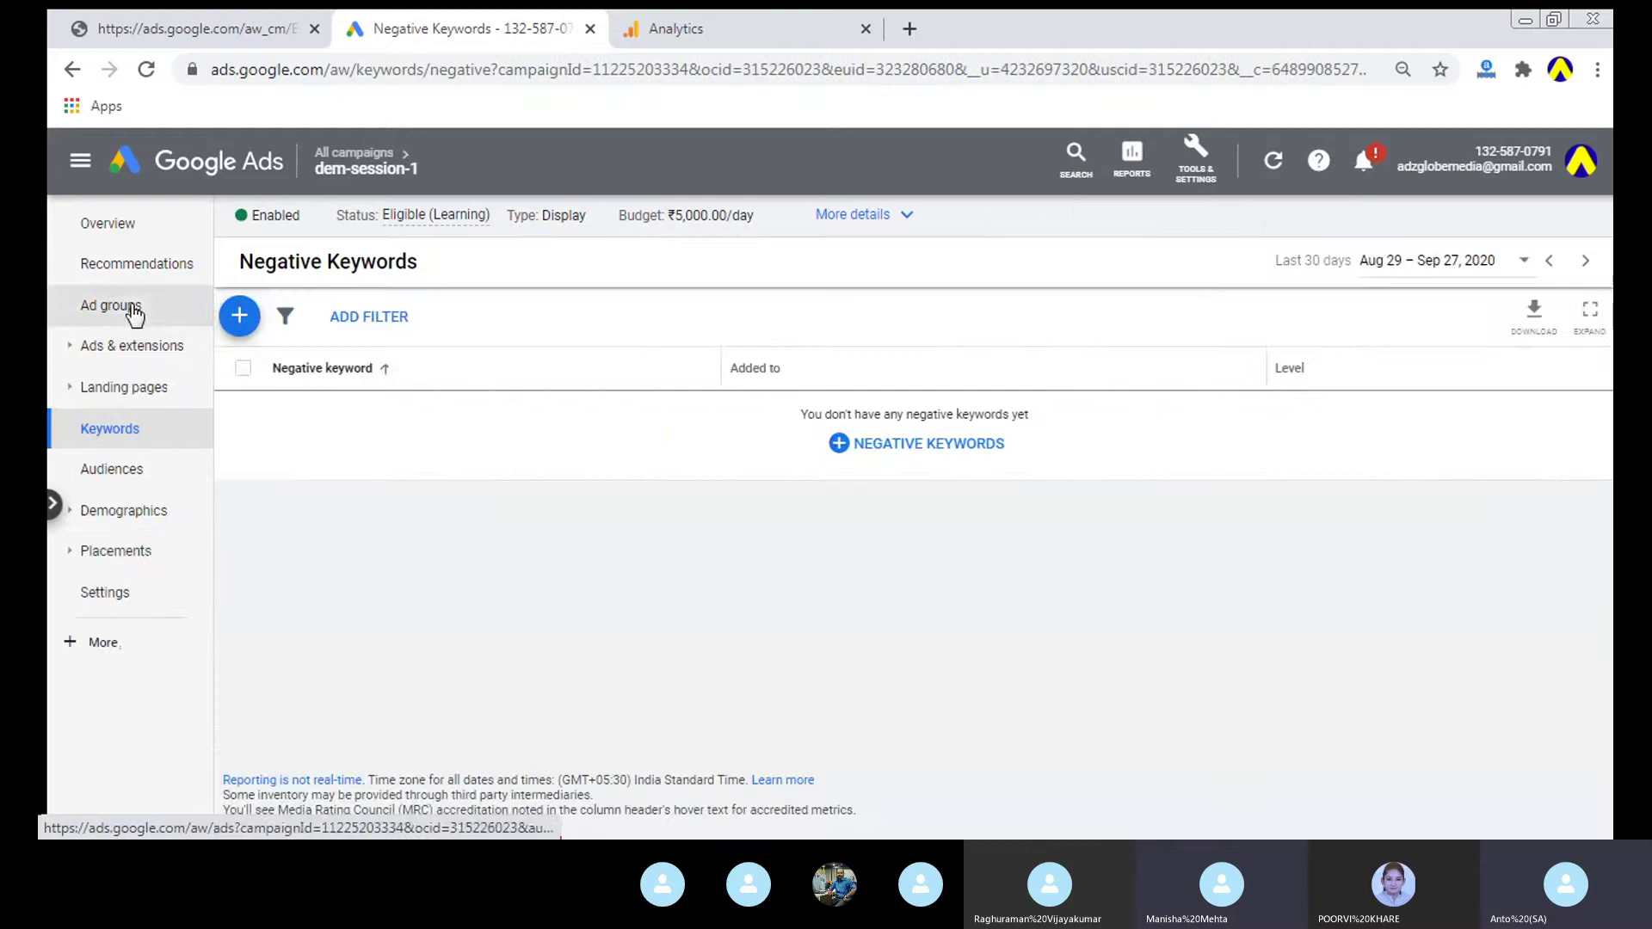
pyautogui.click(134, 310)
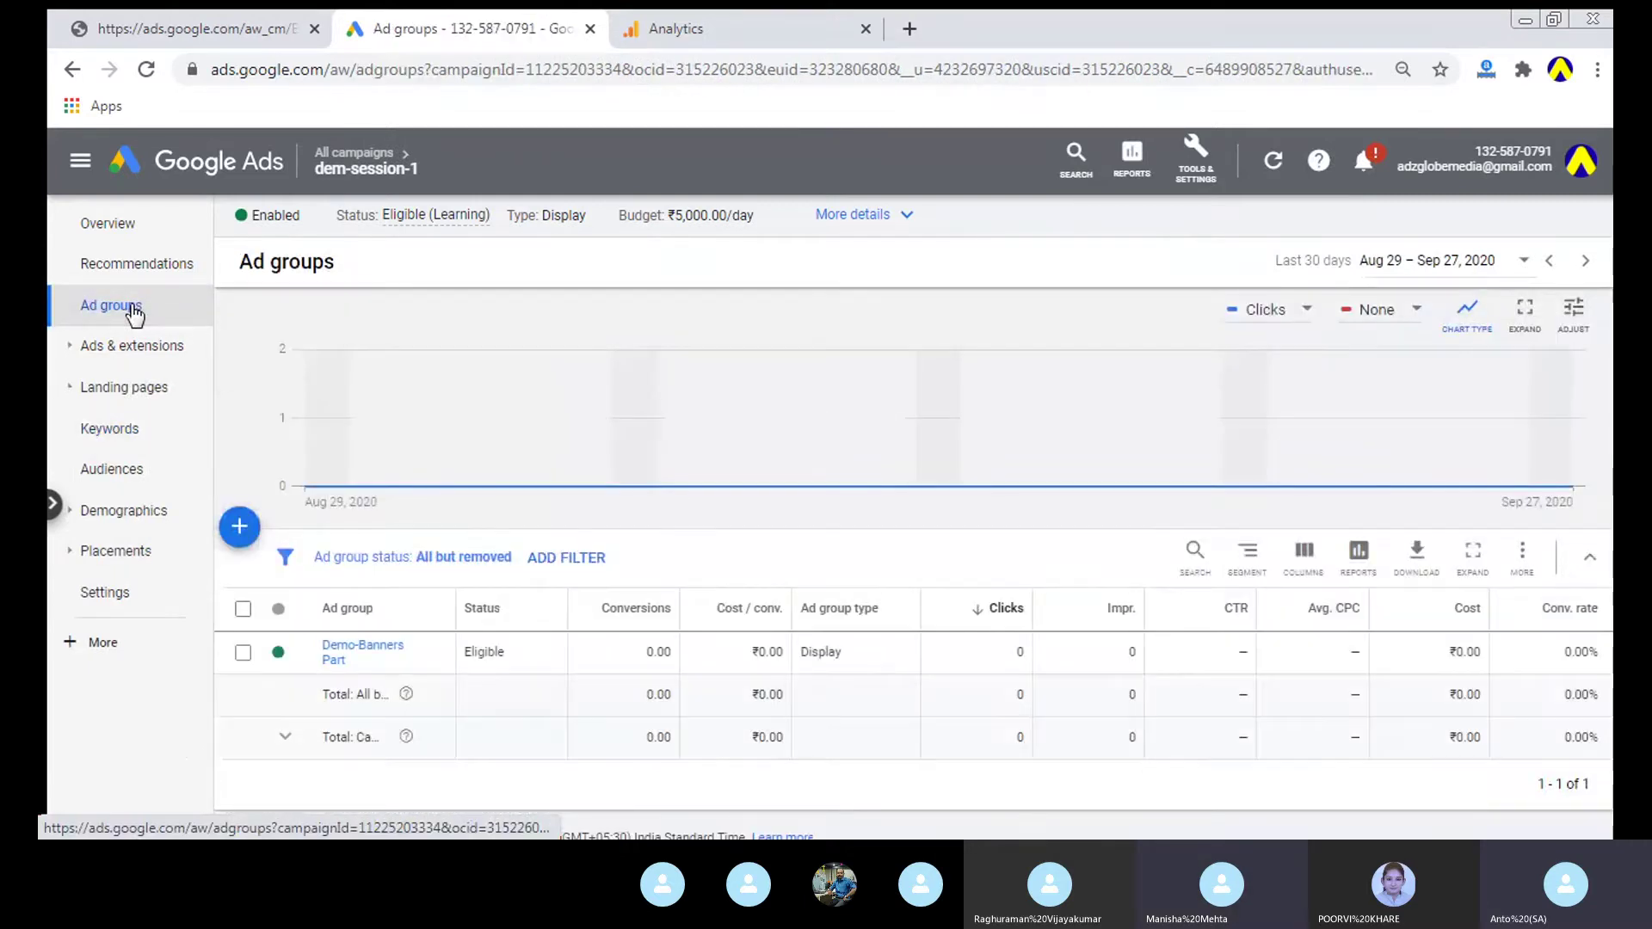
pyautogui.click(131, 345)
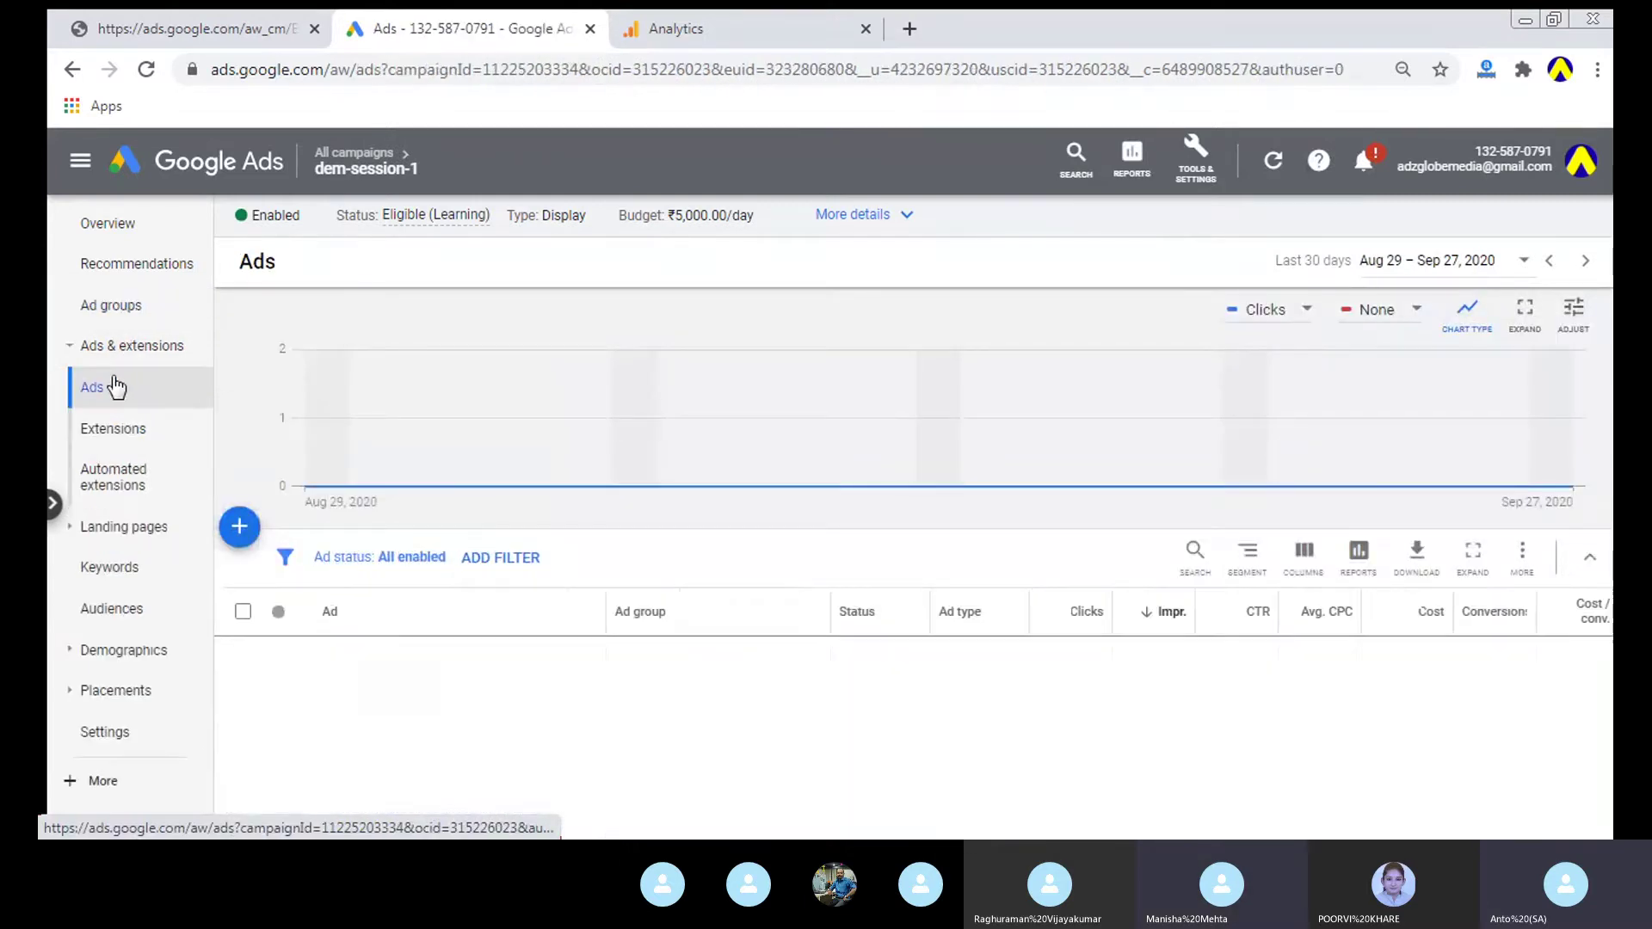
pyautogui.click(107, 693)
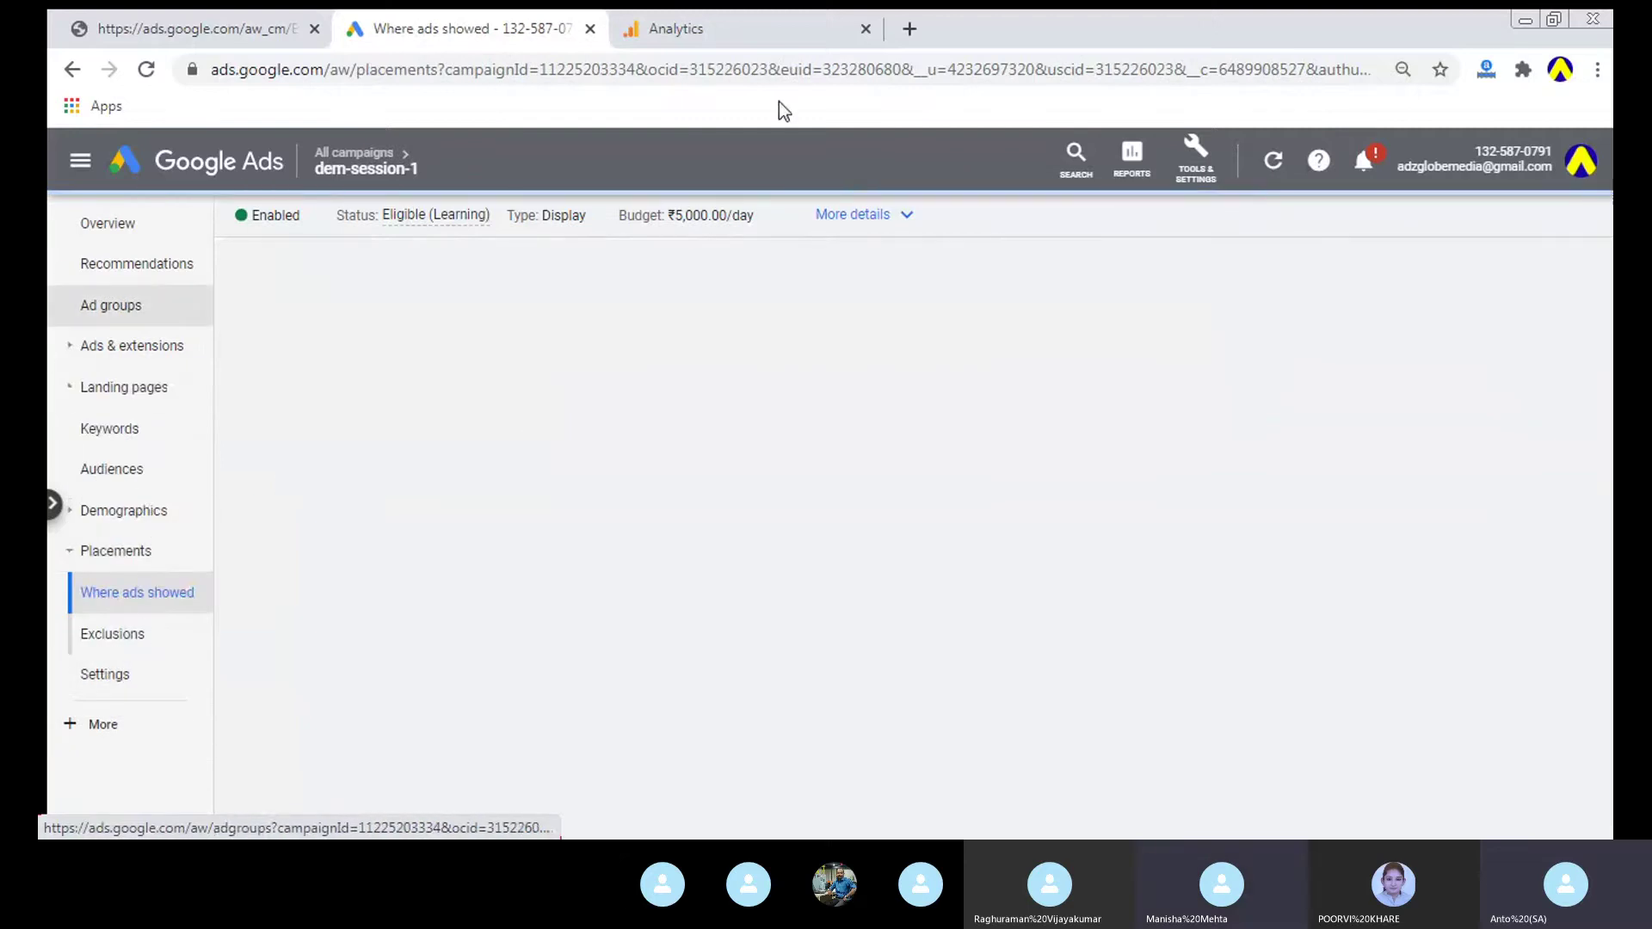
# Step: Switch Analytics to the second alternative Google account listed and return to Google Ads while it loads
pyautogui.click(754, 15)
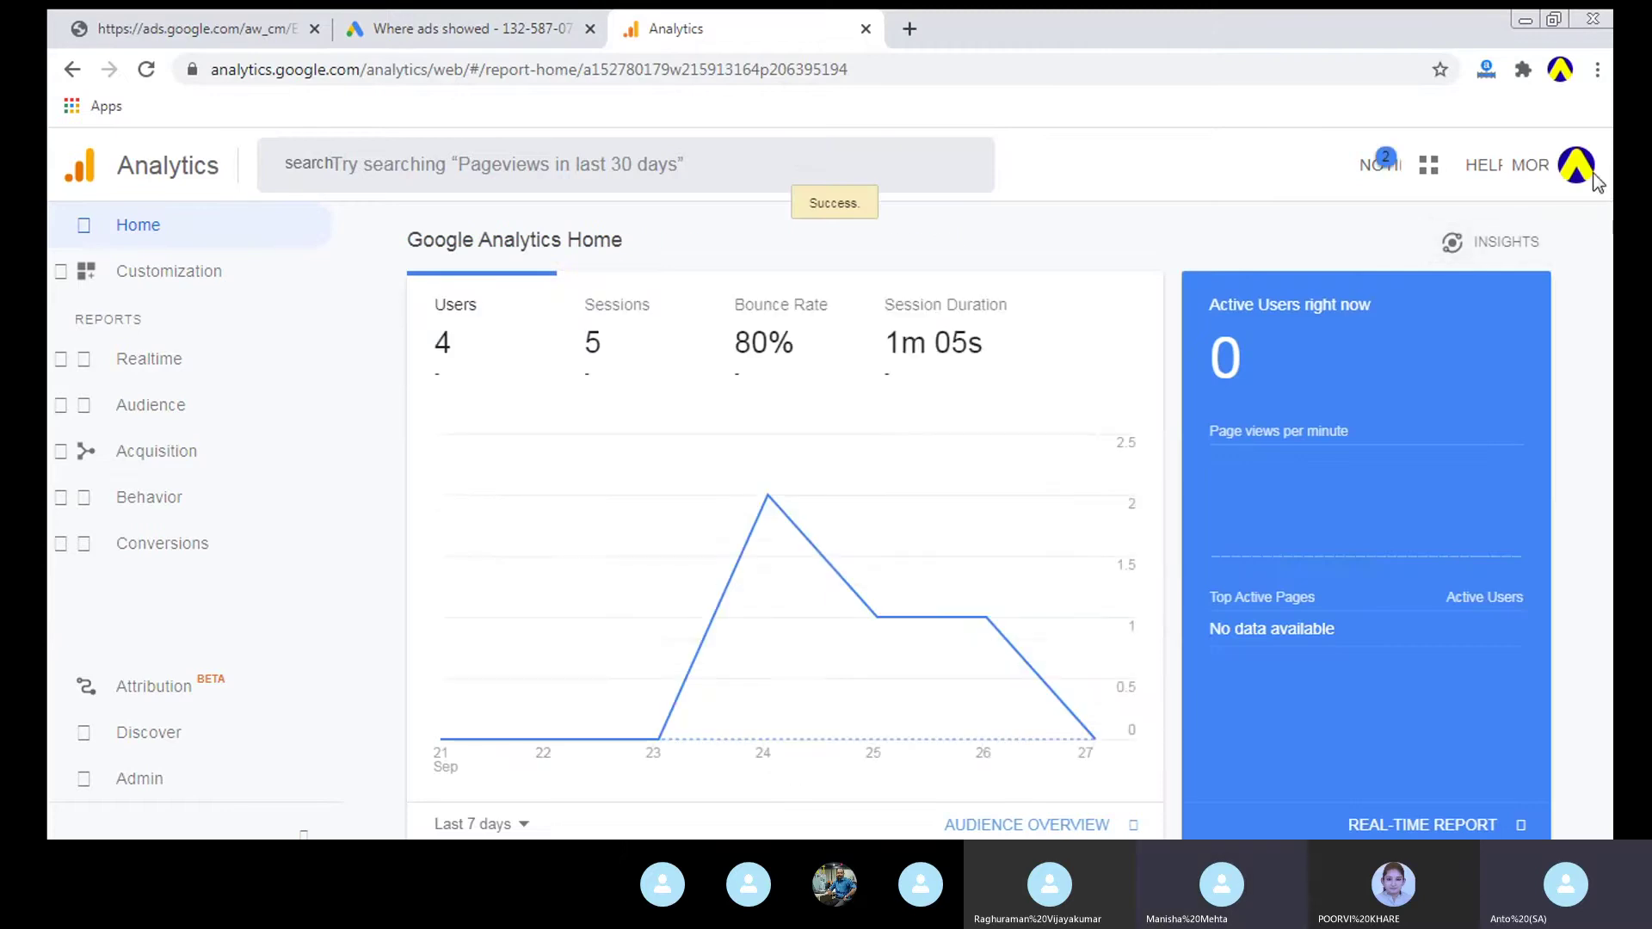
pyautogui.click(1573, 170)
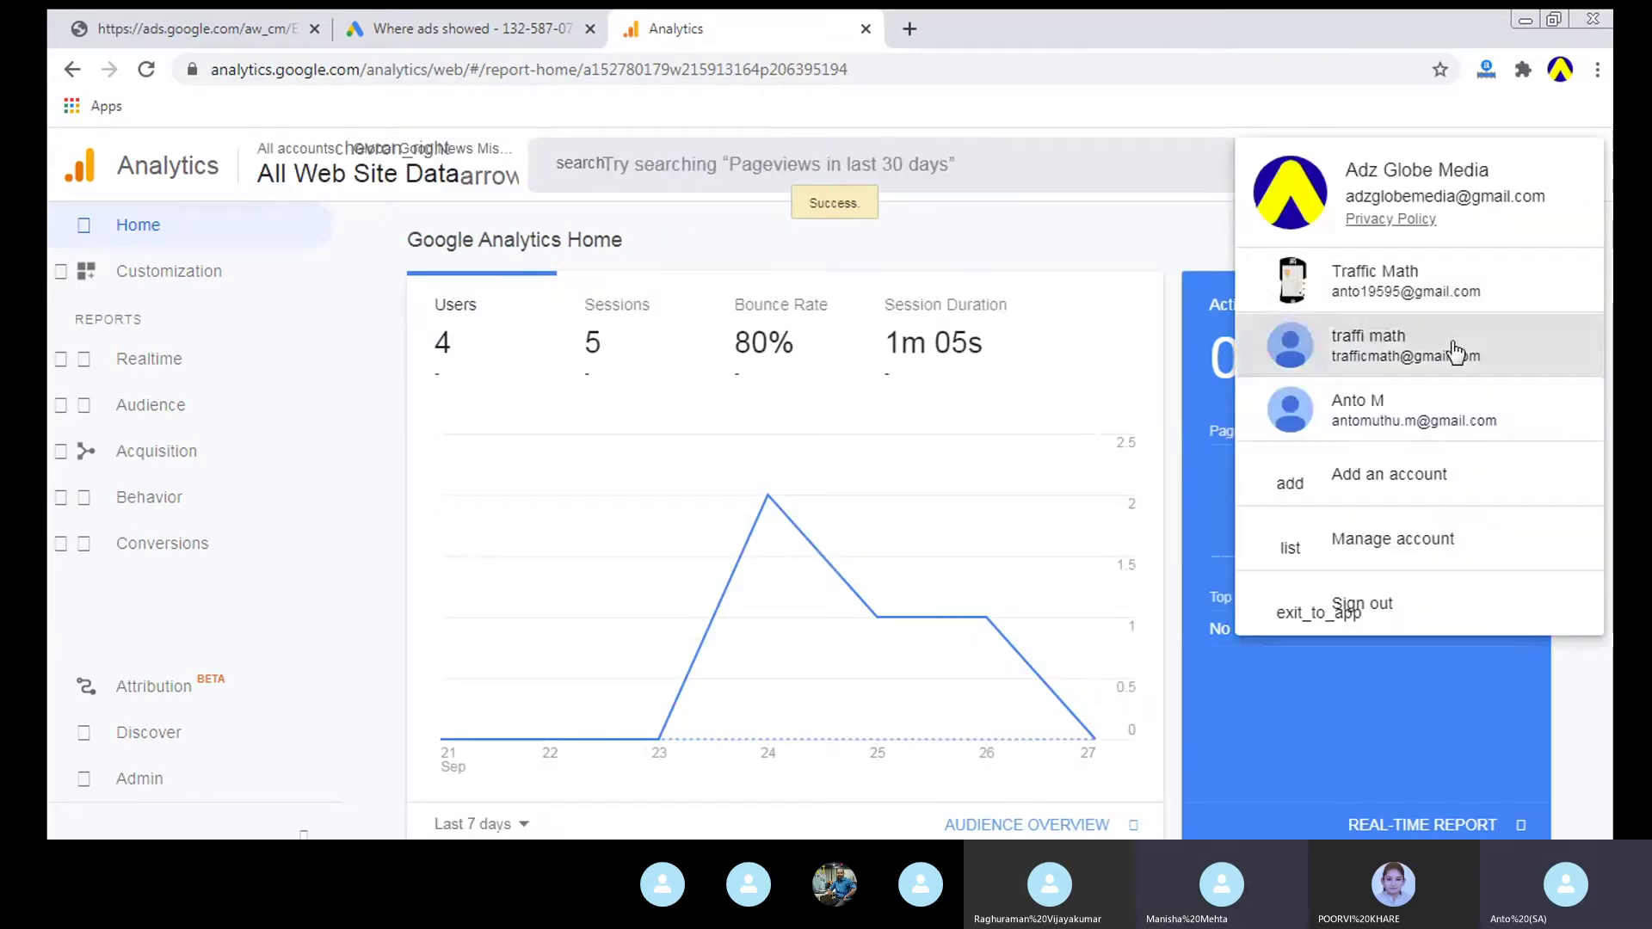
pyautogui.click(1459, 353)
pyautogui.hotkey('ctrl', 'shift', 'Tab')
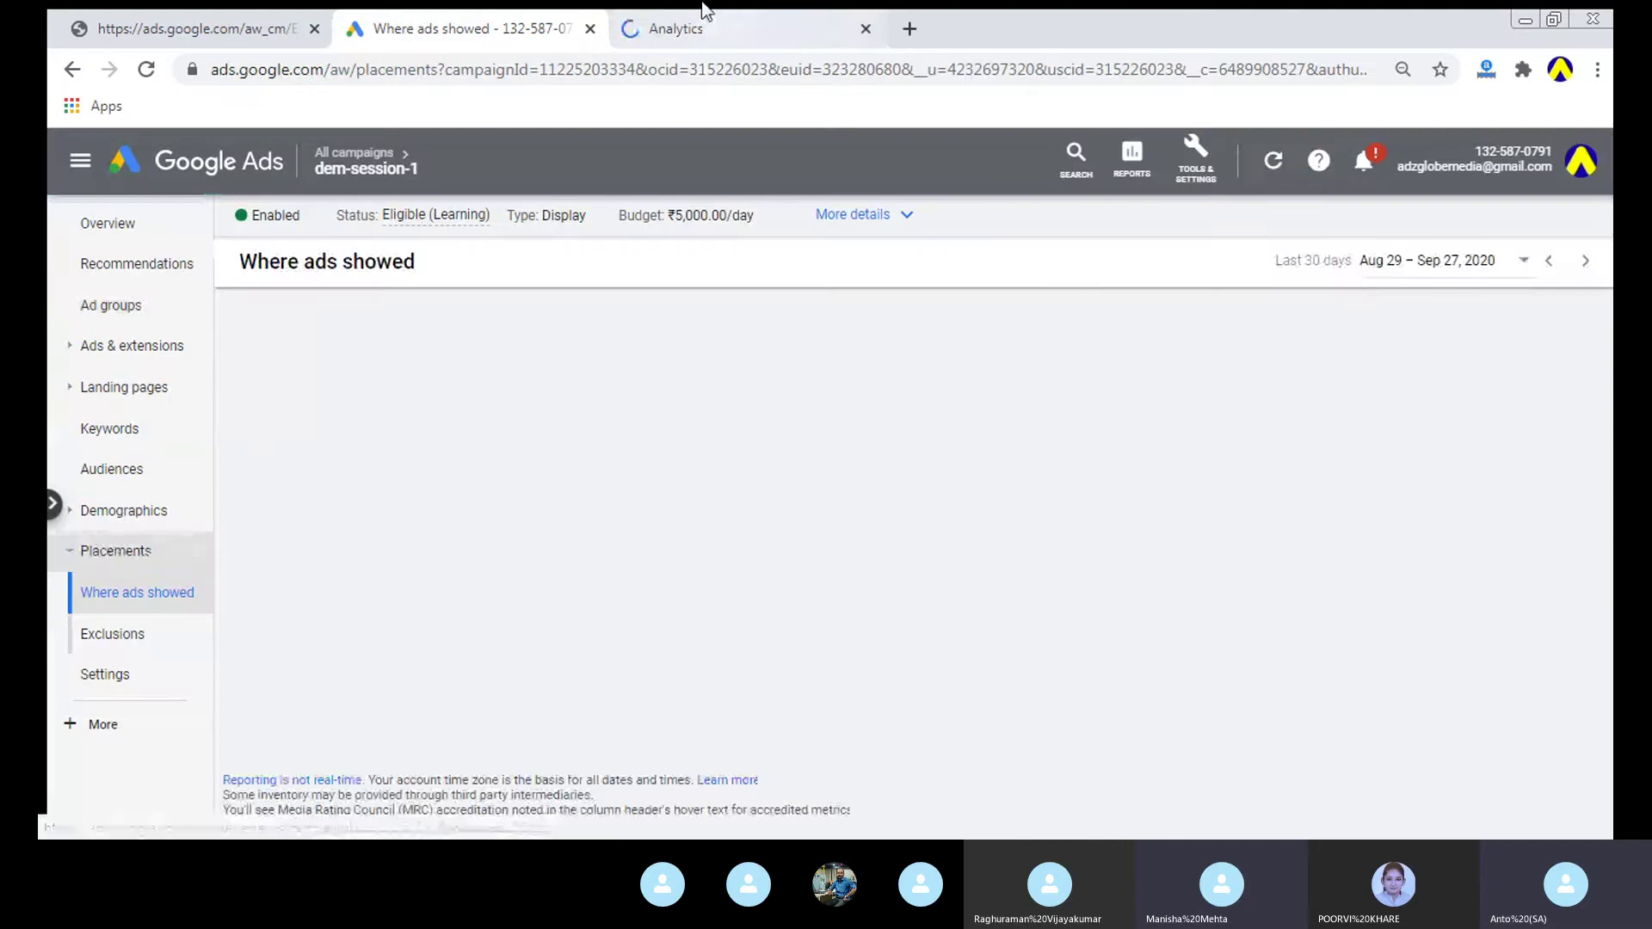
# Step: Search Google for adz globe media chennai, open the company's website and return to the Google Ads placements report
pyautogui.click(895, 19)
pyautogui.write('adz globe media chennai')
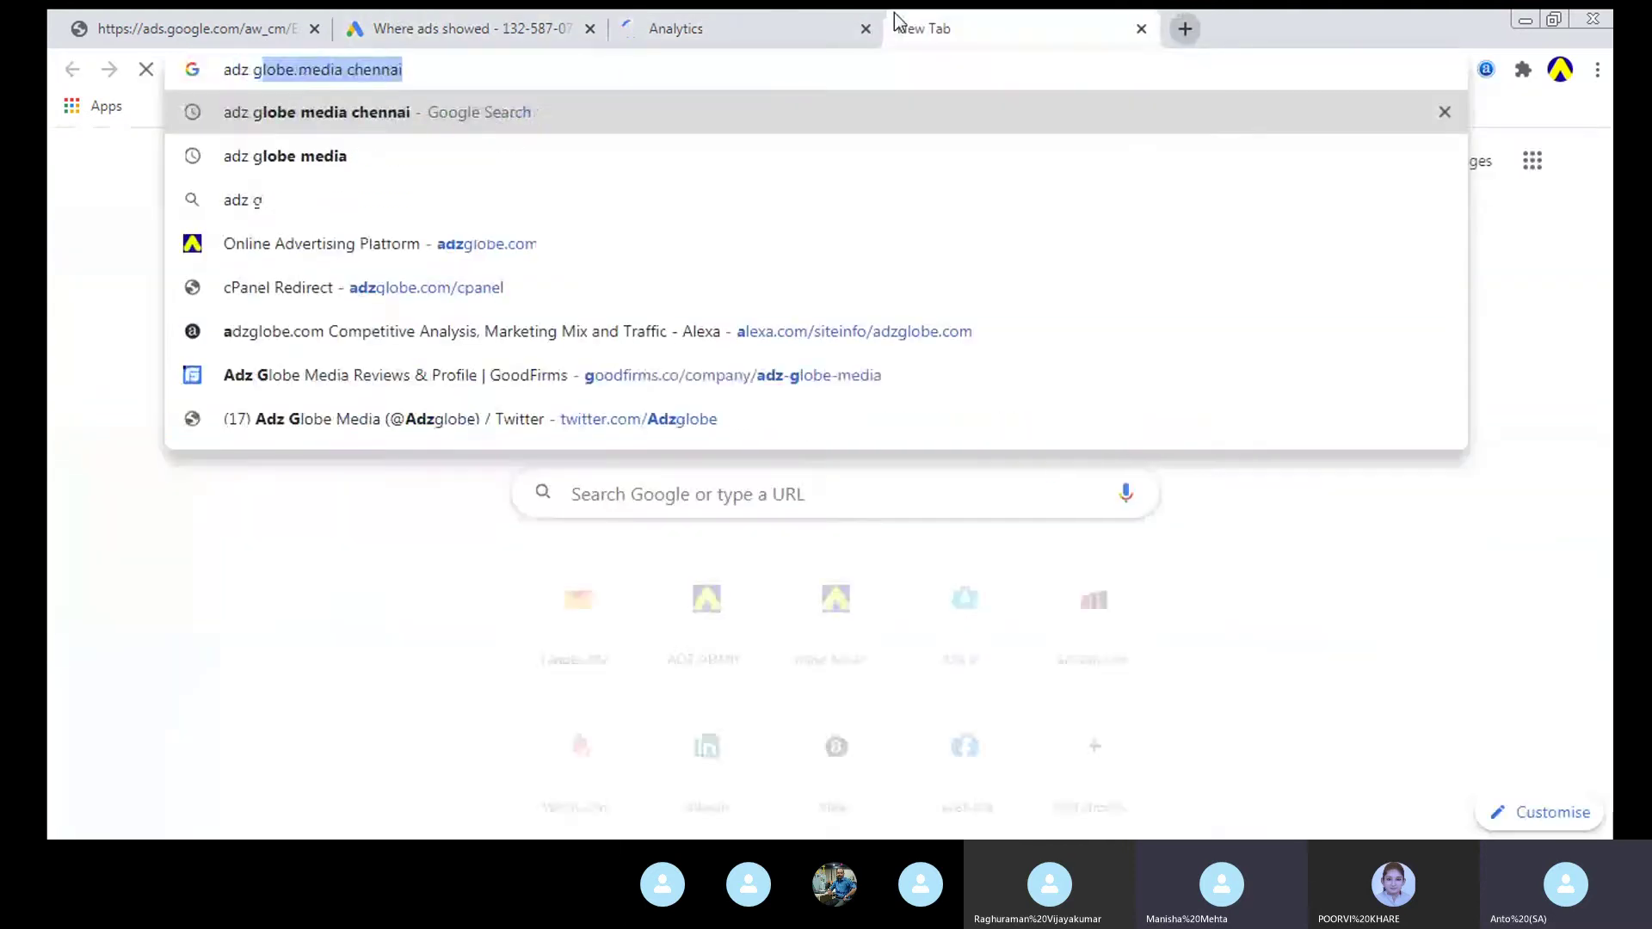
pyautogui.press('Return')
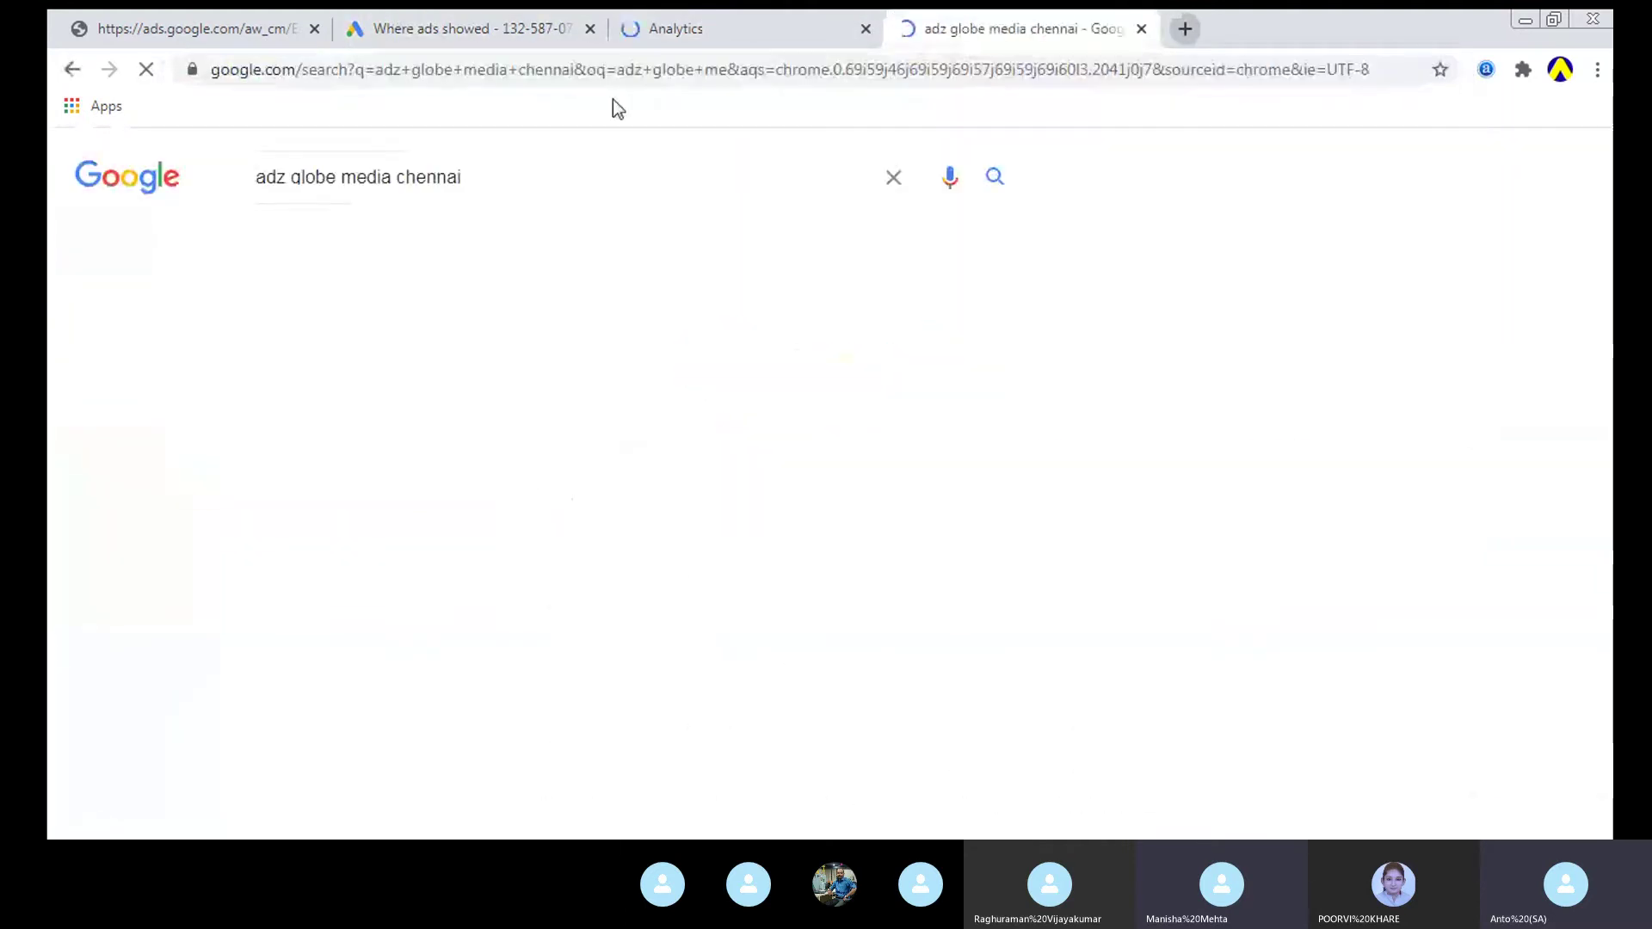
pyautogui.scroll(-5, 487, 404)
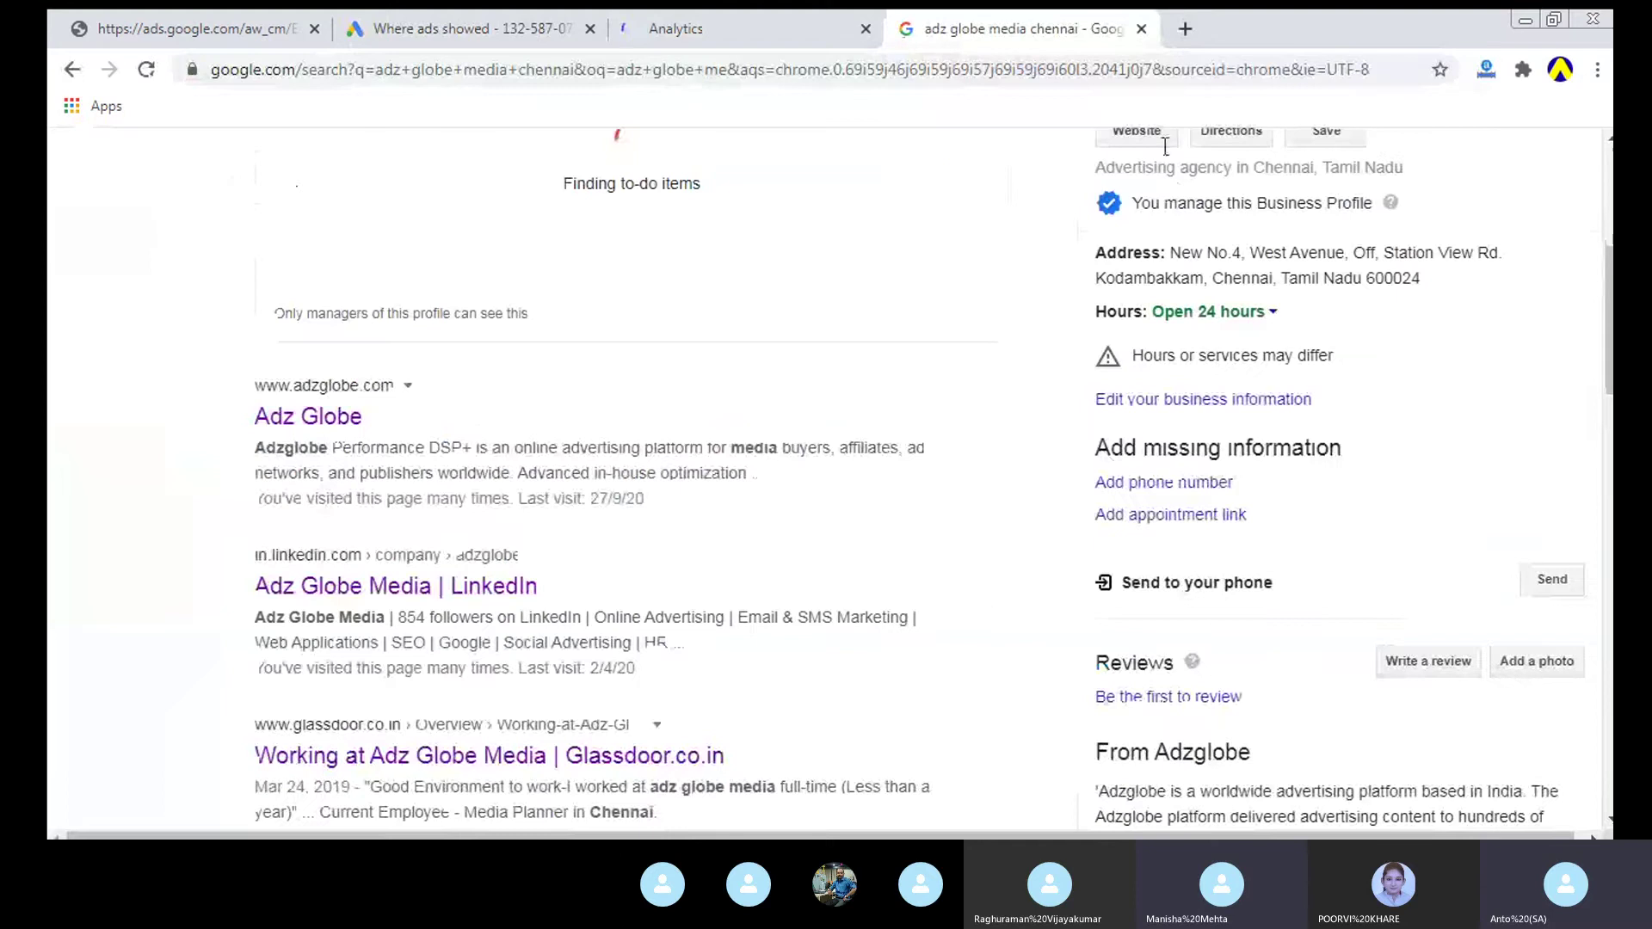
pyautogui.click(1133, 136)
pyautogui.click(839, 17)
pyautogui.click(473, 28)
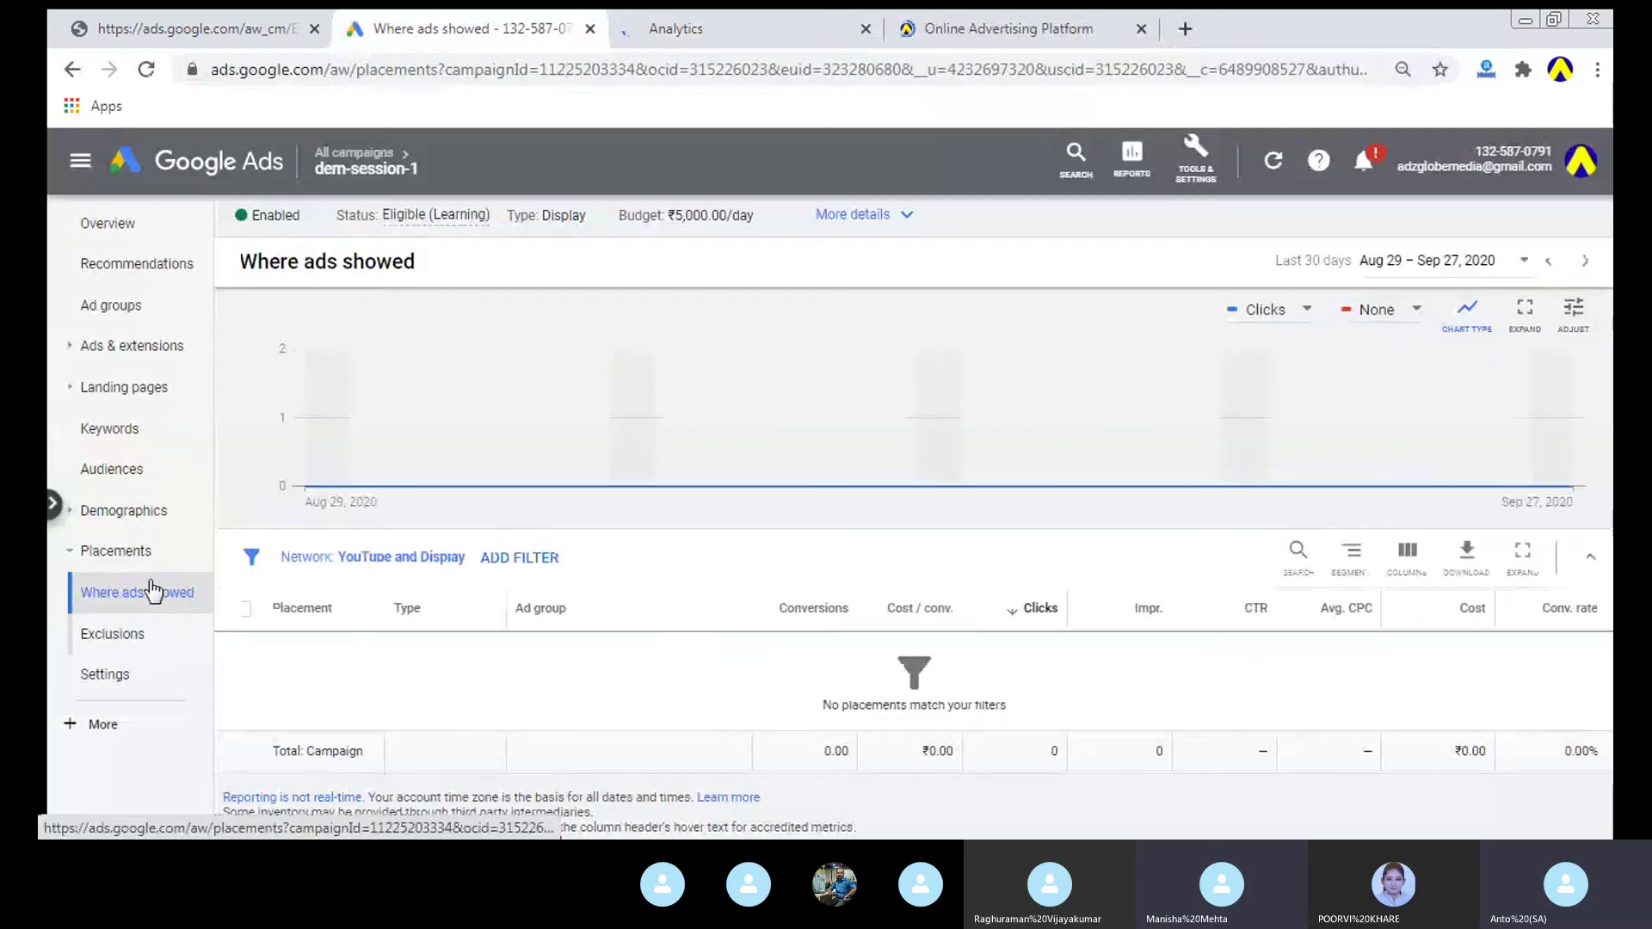
# Step: Inspect the network filter and filter options of the dem-session-1 report on where ads showed, visiting the campaign overview in between
pyautogui.click(372, 560)
pyautogui.click(406, 629)
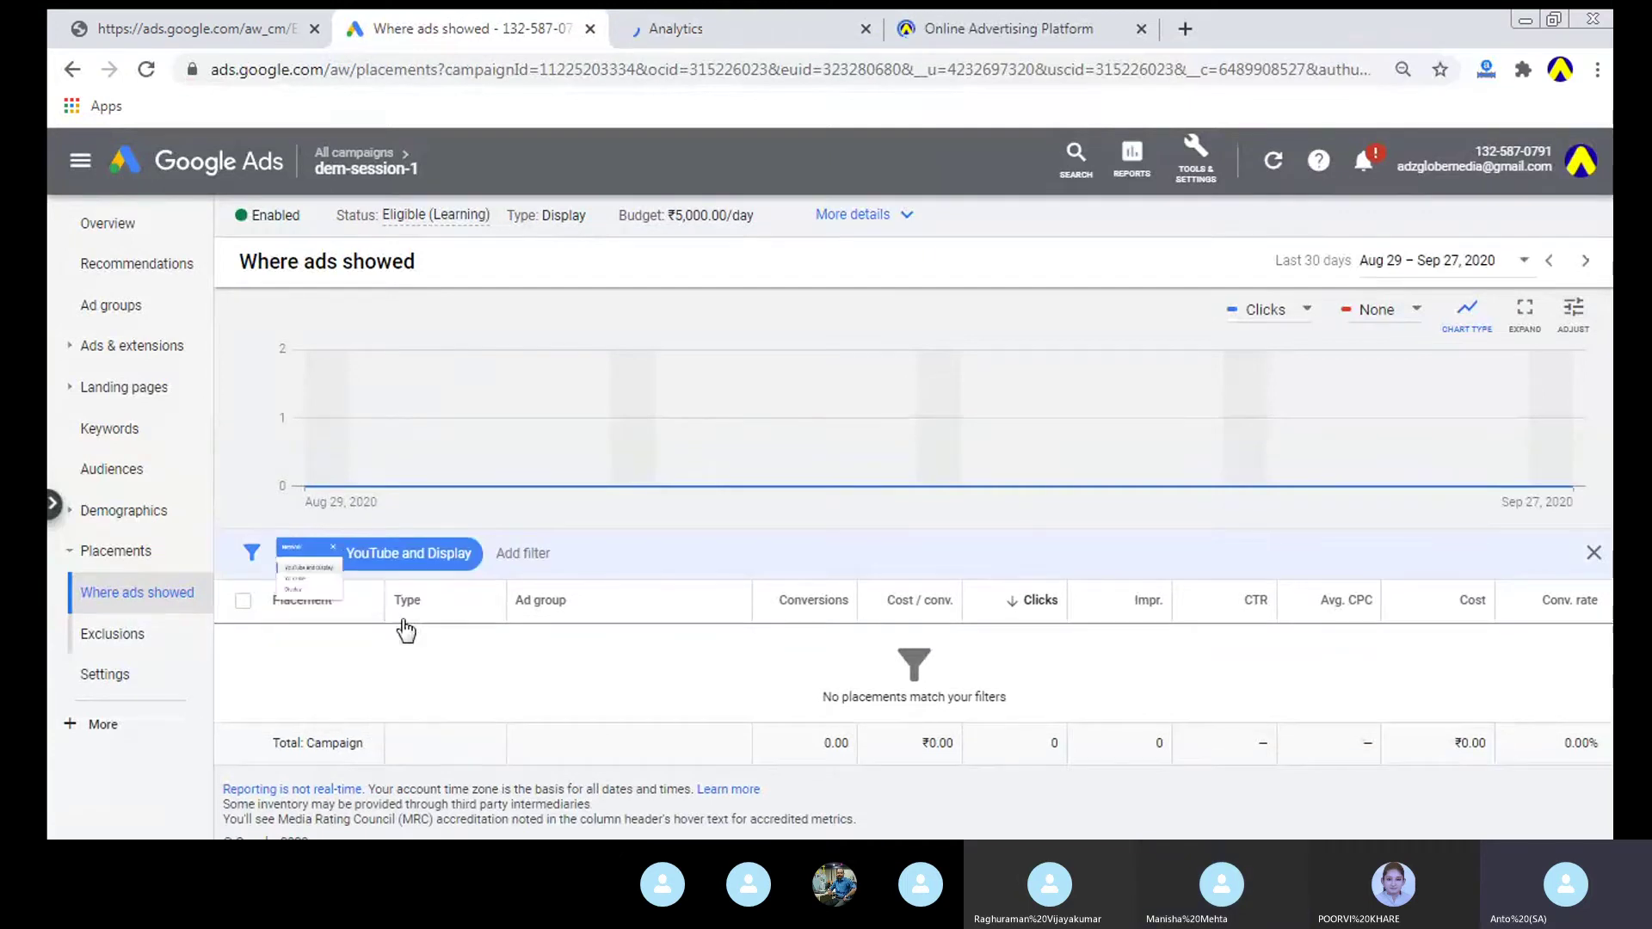
pyautogui.click(139, 220)
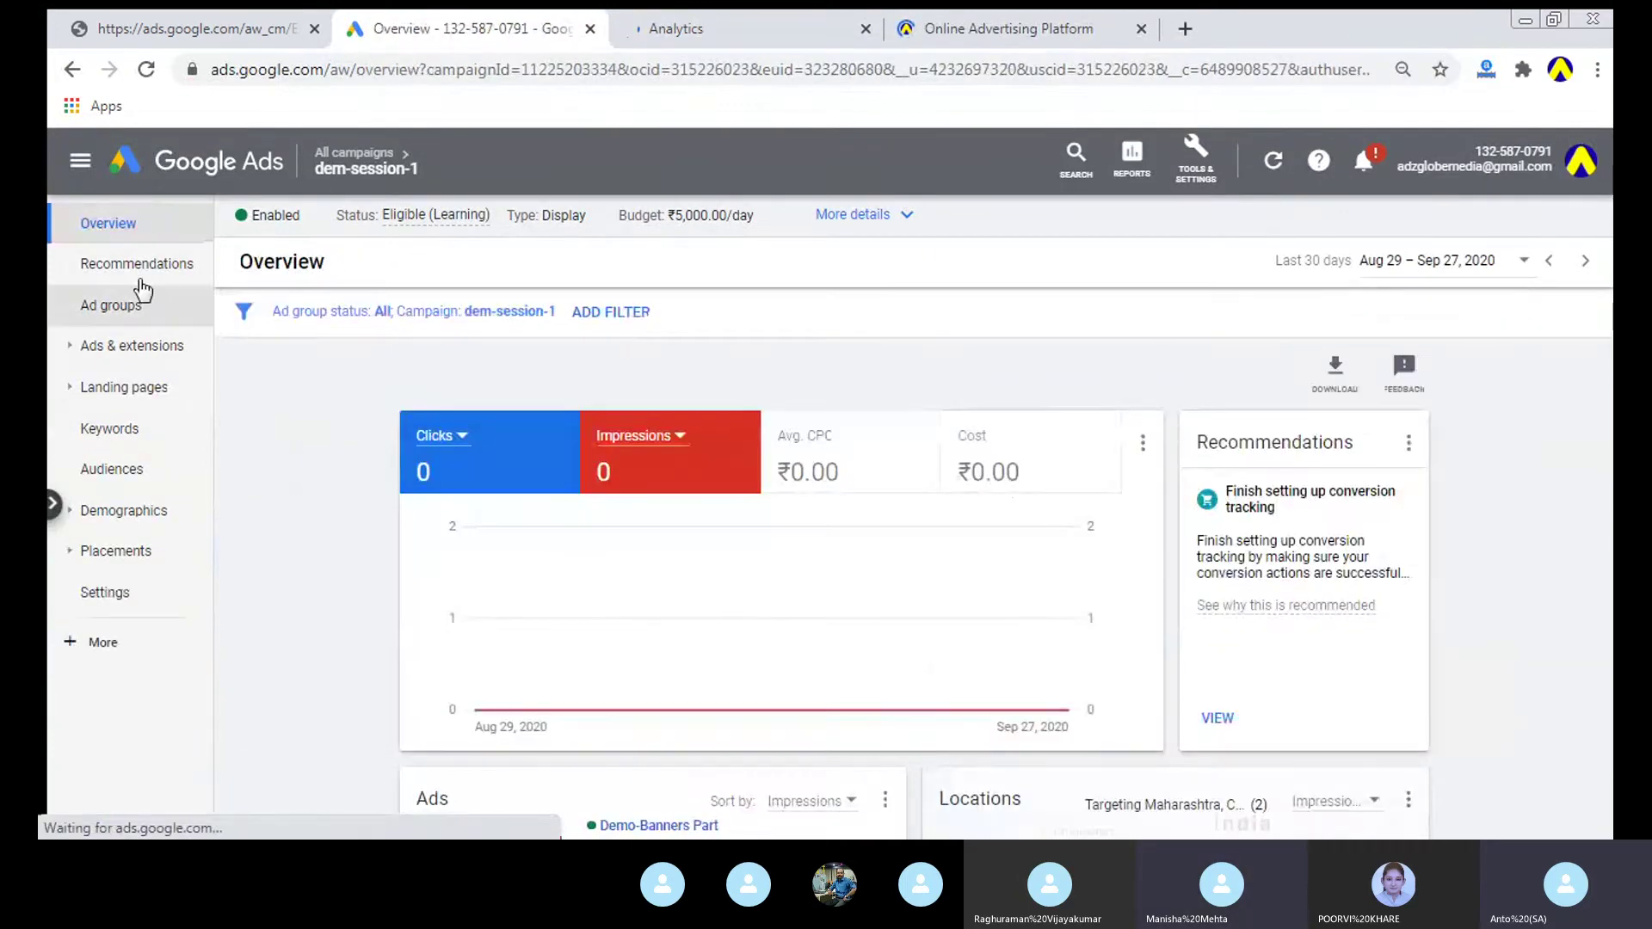
pyautogui.click(105, 551)
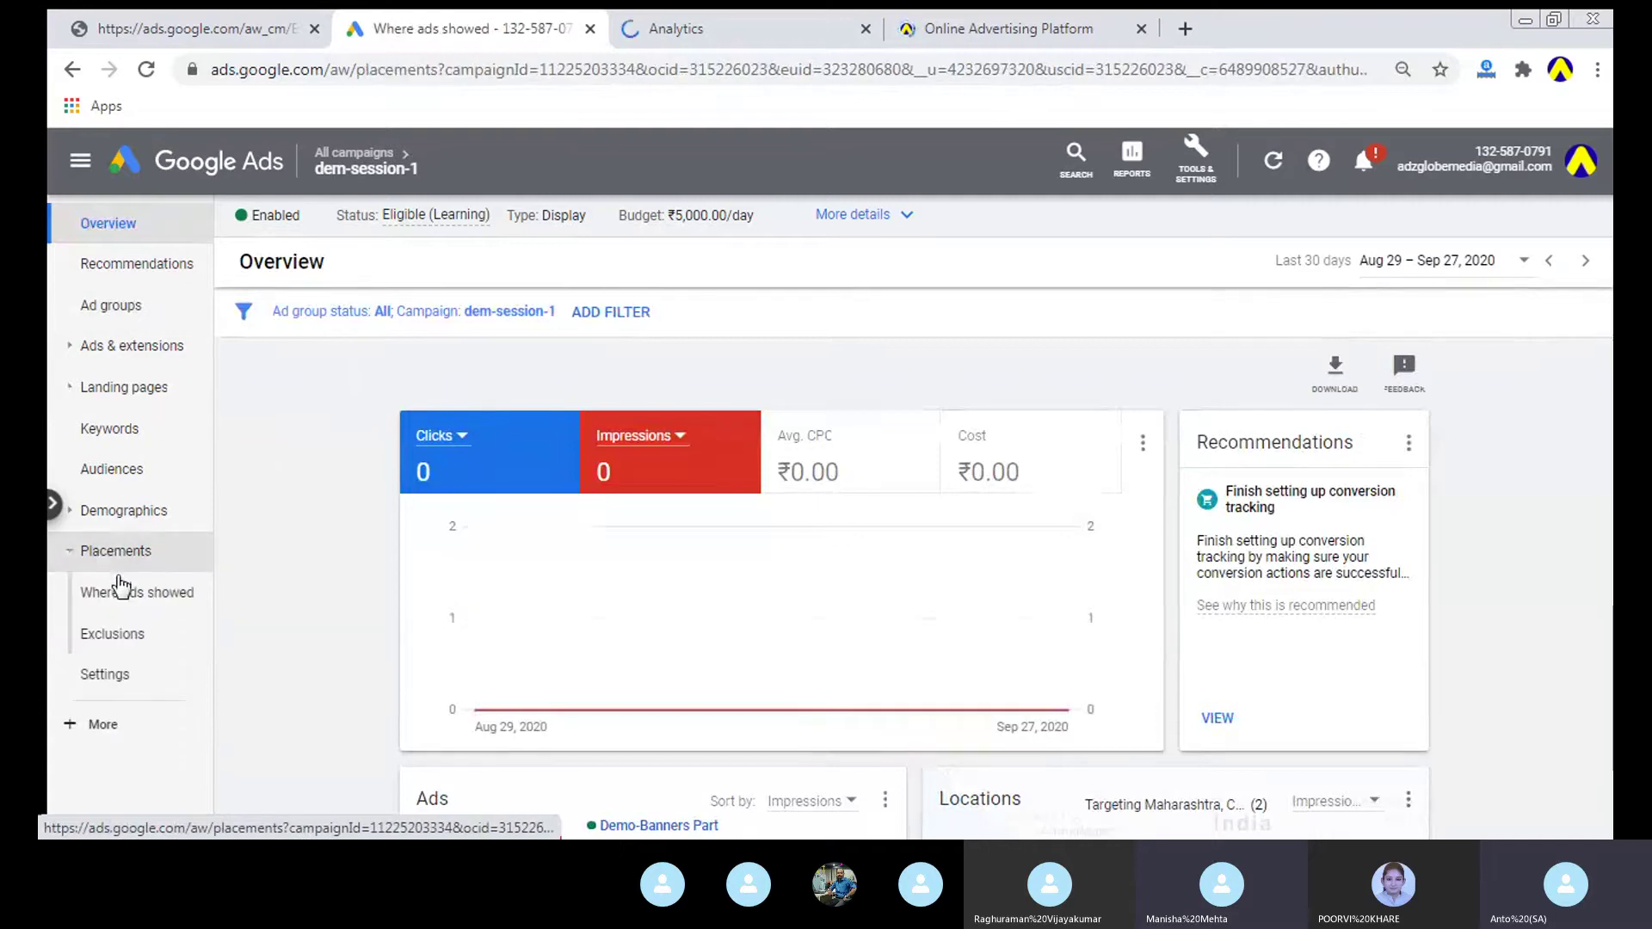
pyautogui.click(504, 557)
pyautogui.click(332, 380)
pyautogui.click(240, 214)
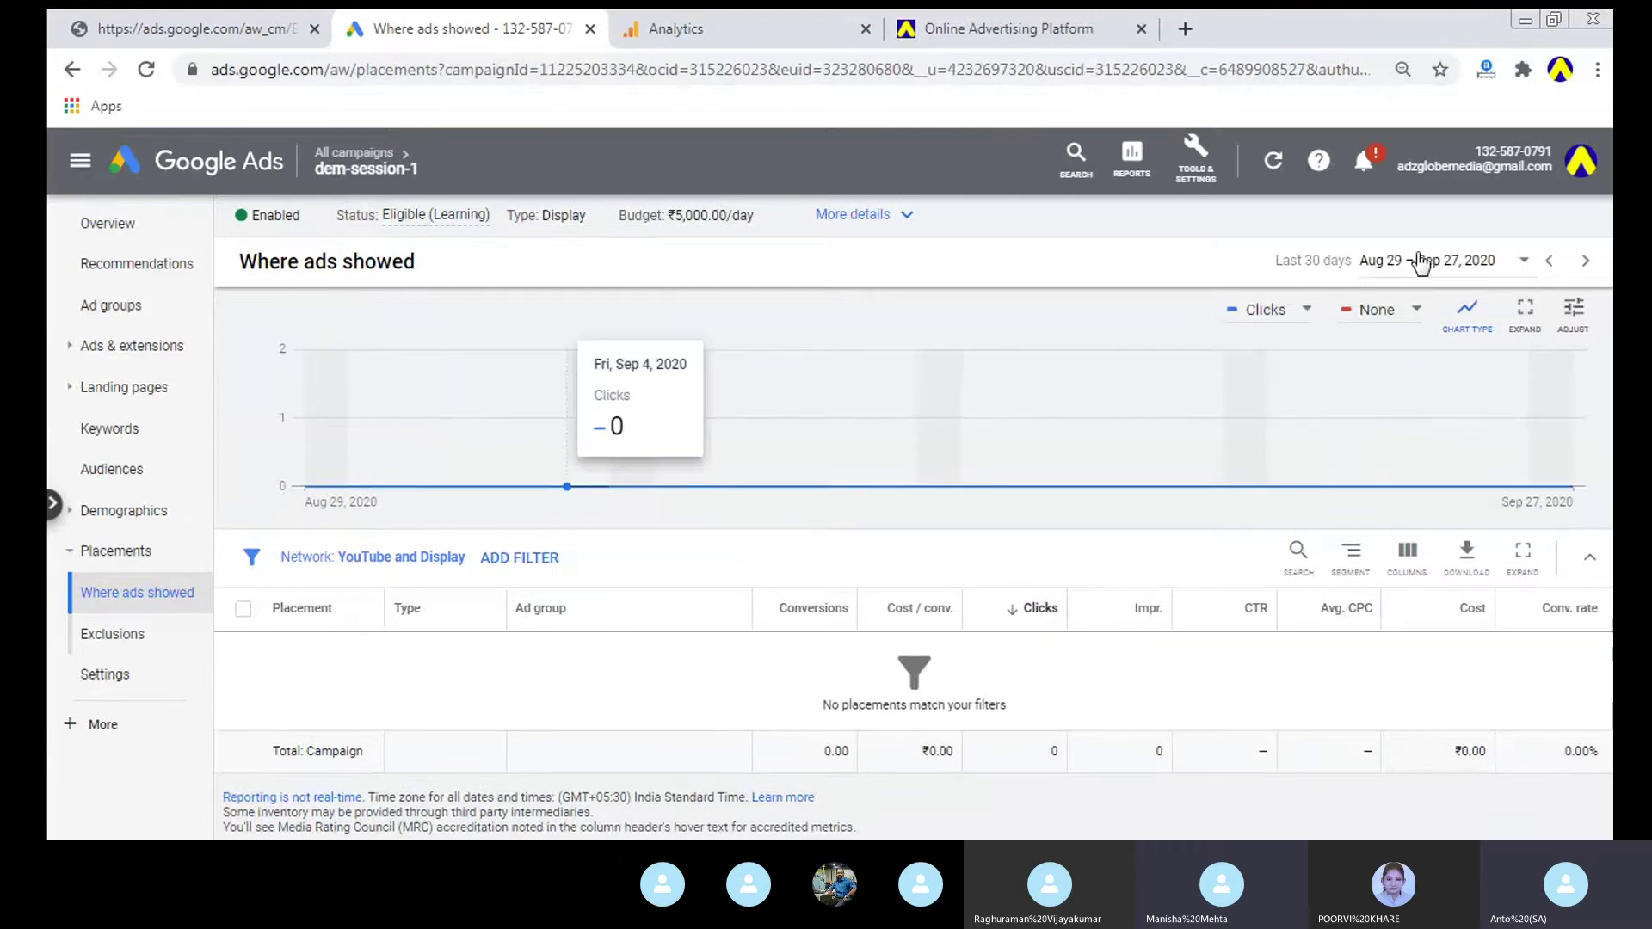
# Step: Check the report's date range options and view the dem-session-1 campaign details
pyautogui.click(1422, 262)
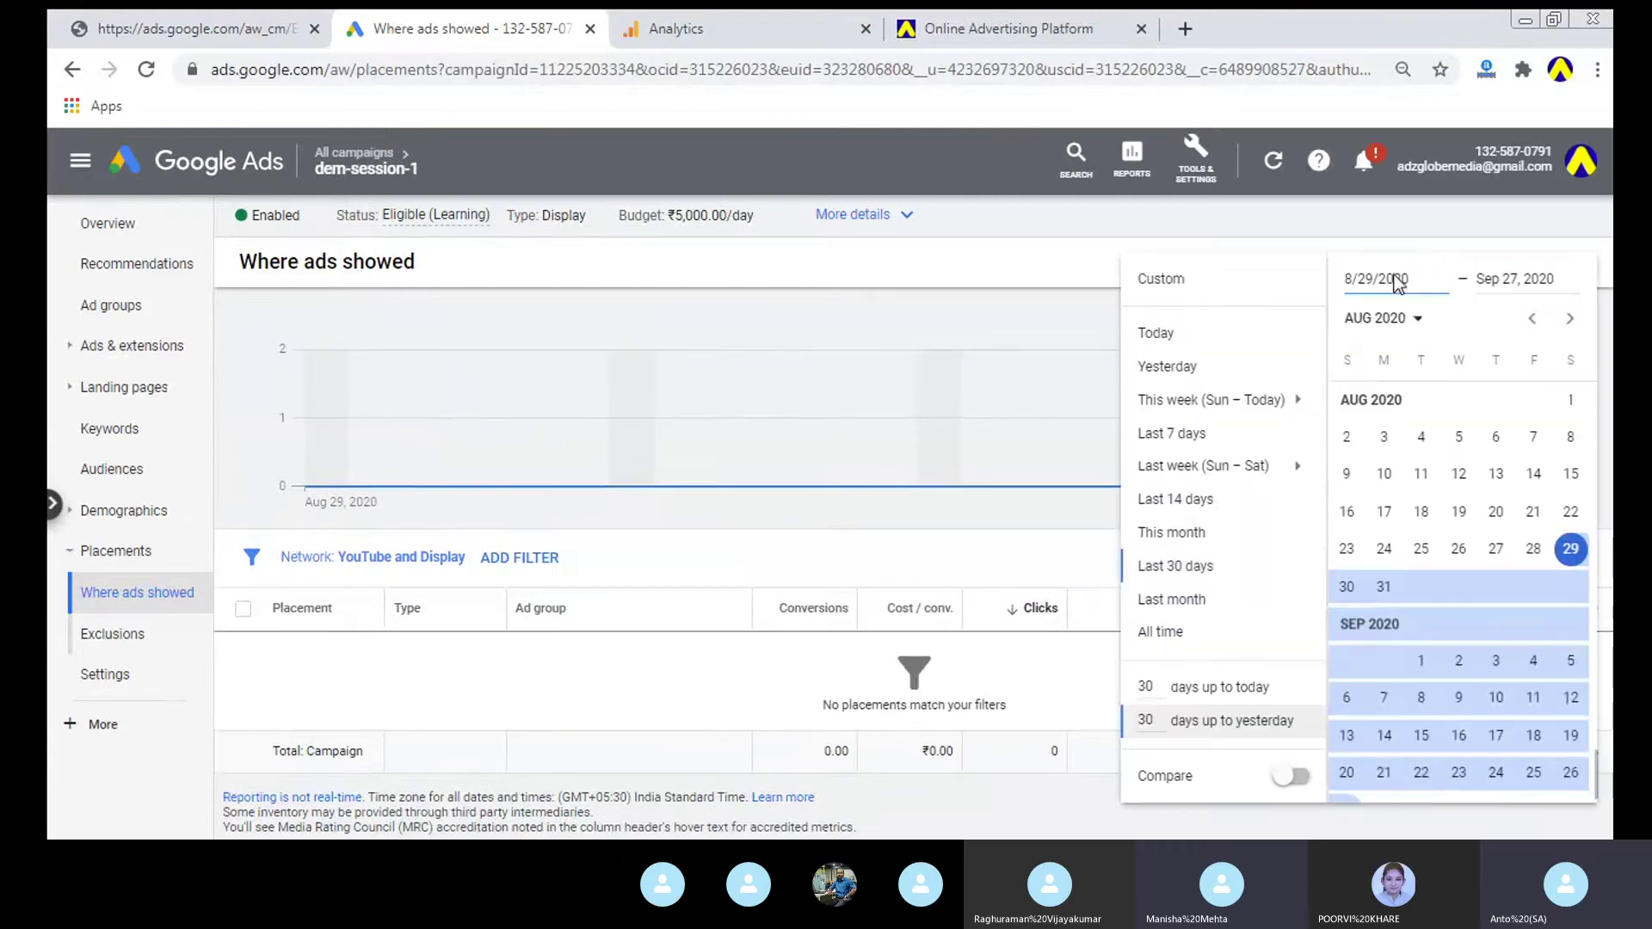
pyautogui.click(1190, 552)
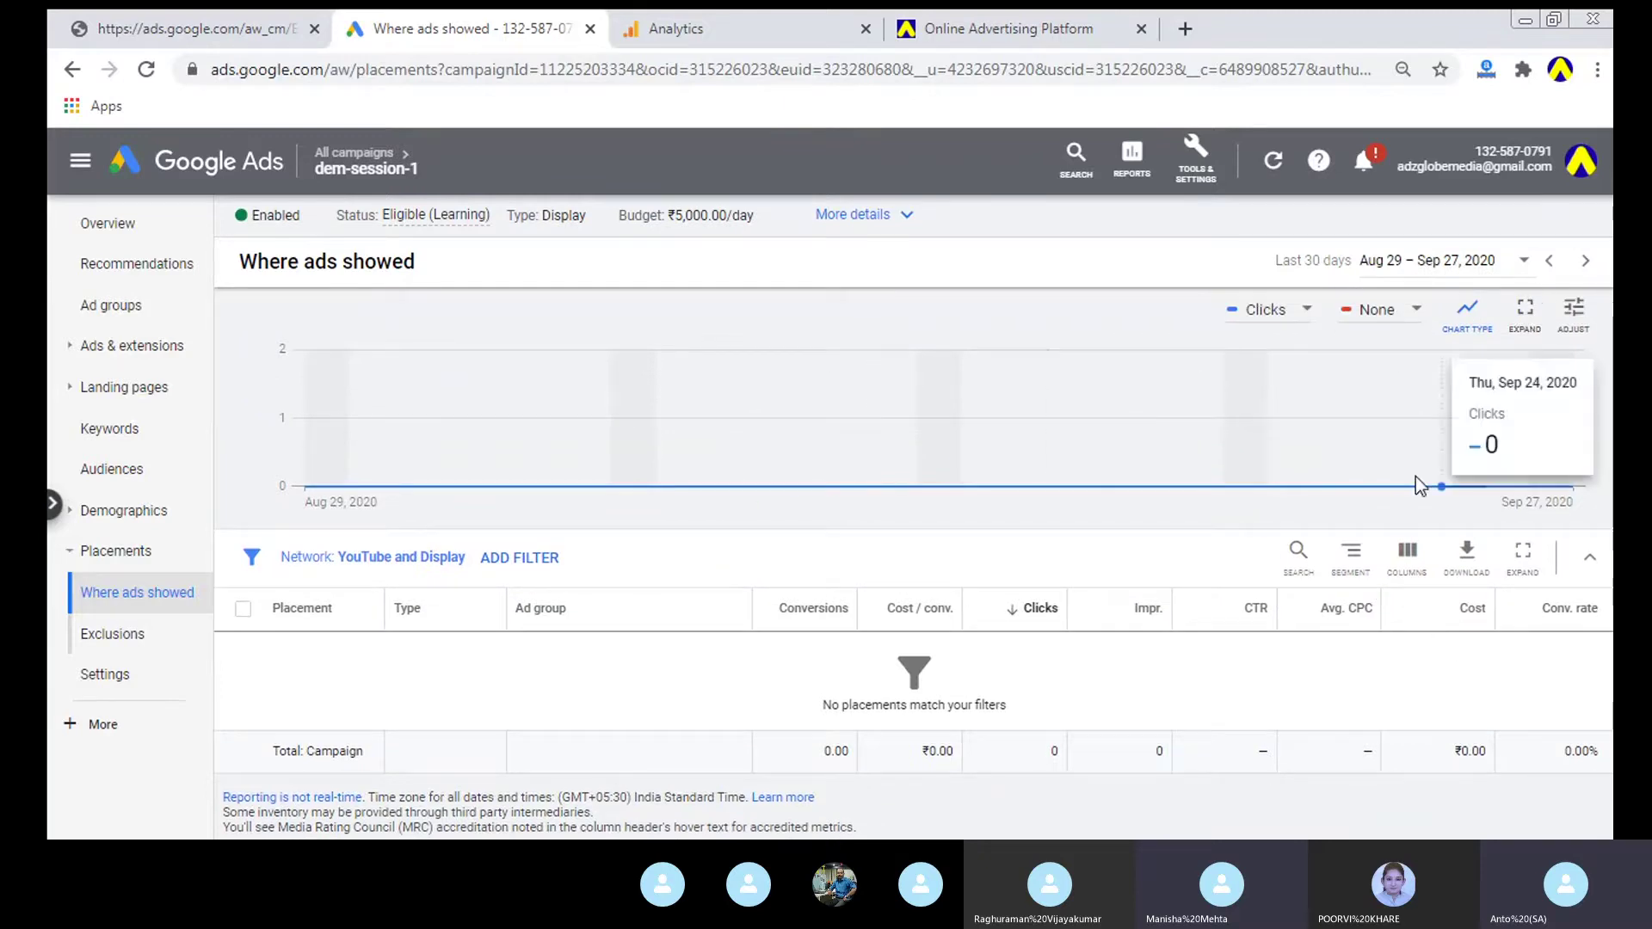
pyautogui.click(900, 216)
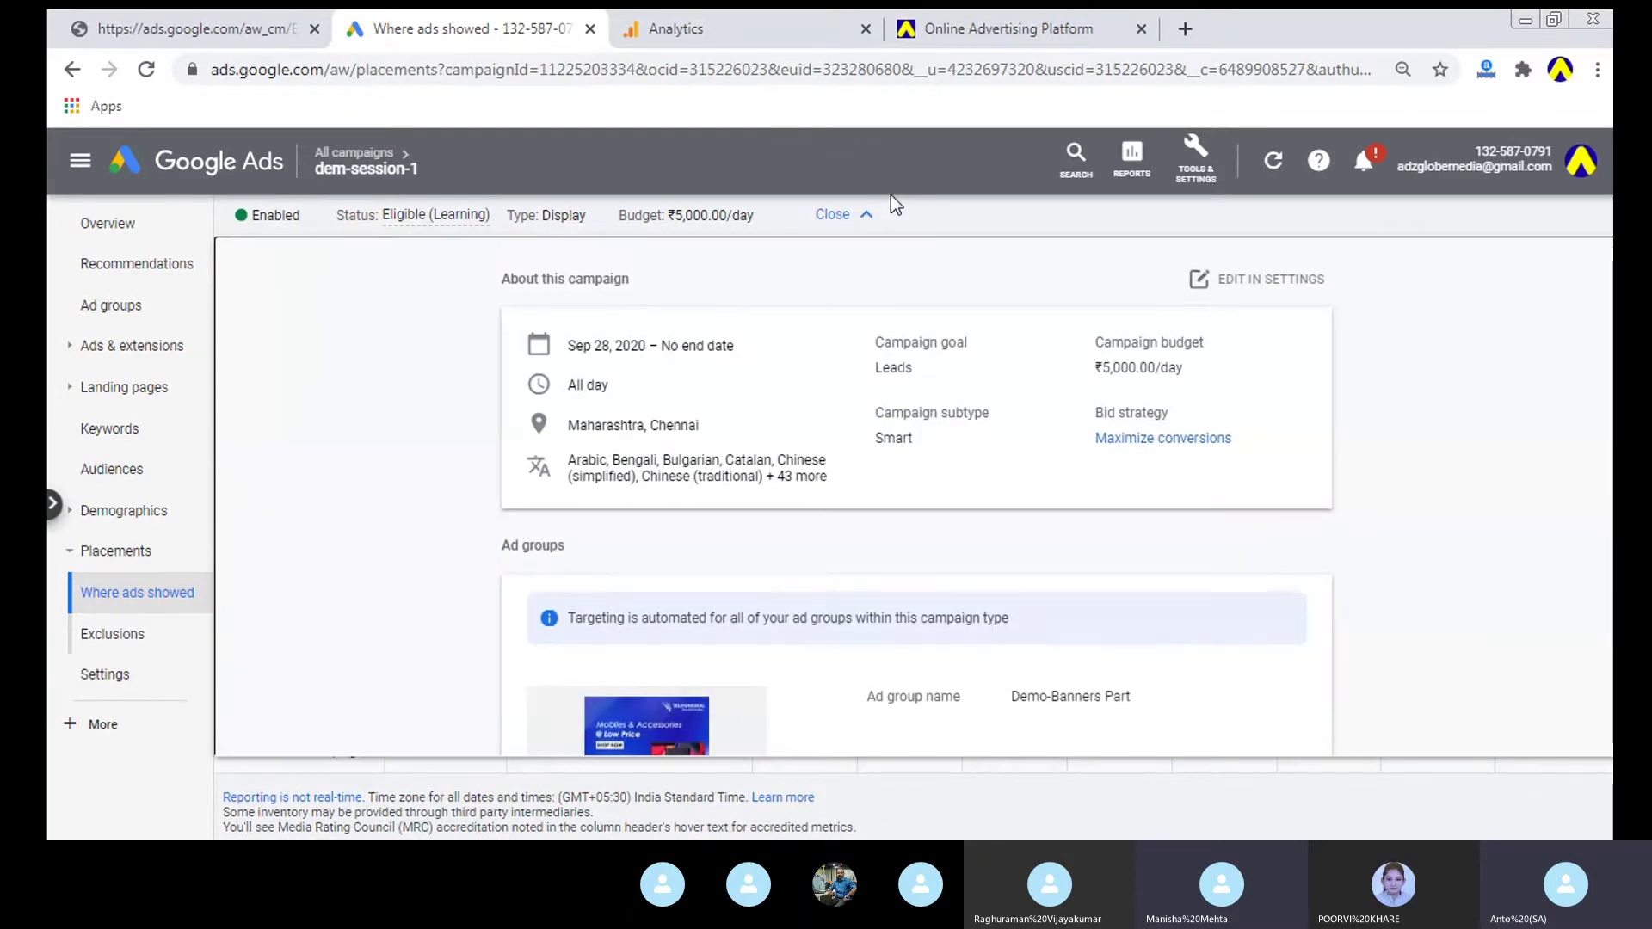
# Step: Leave dem-session-1 for the overview of all campaigns and close the company website opened earlier
pyautogui.click(169, 175)
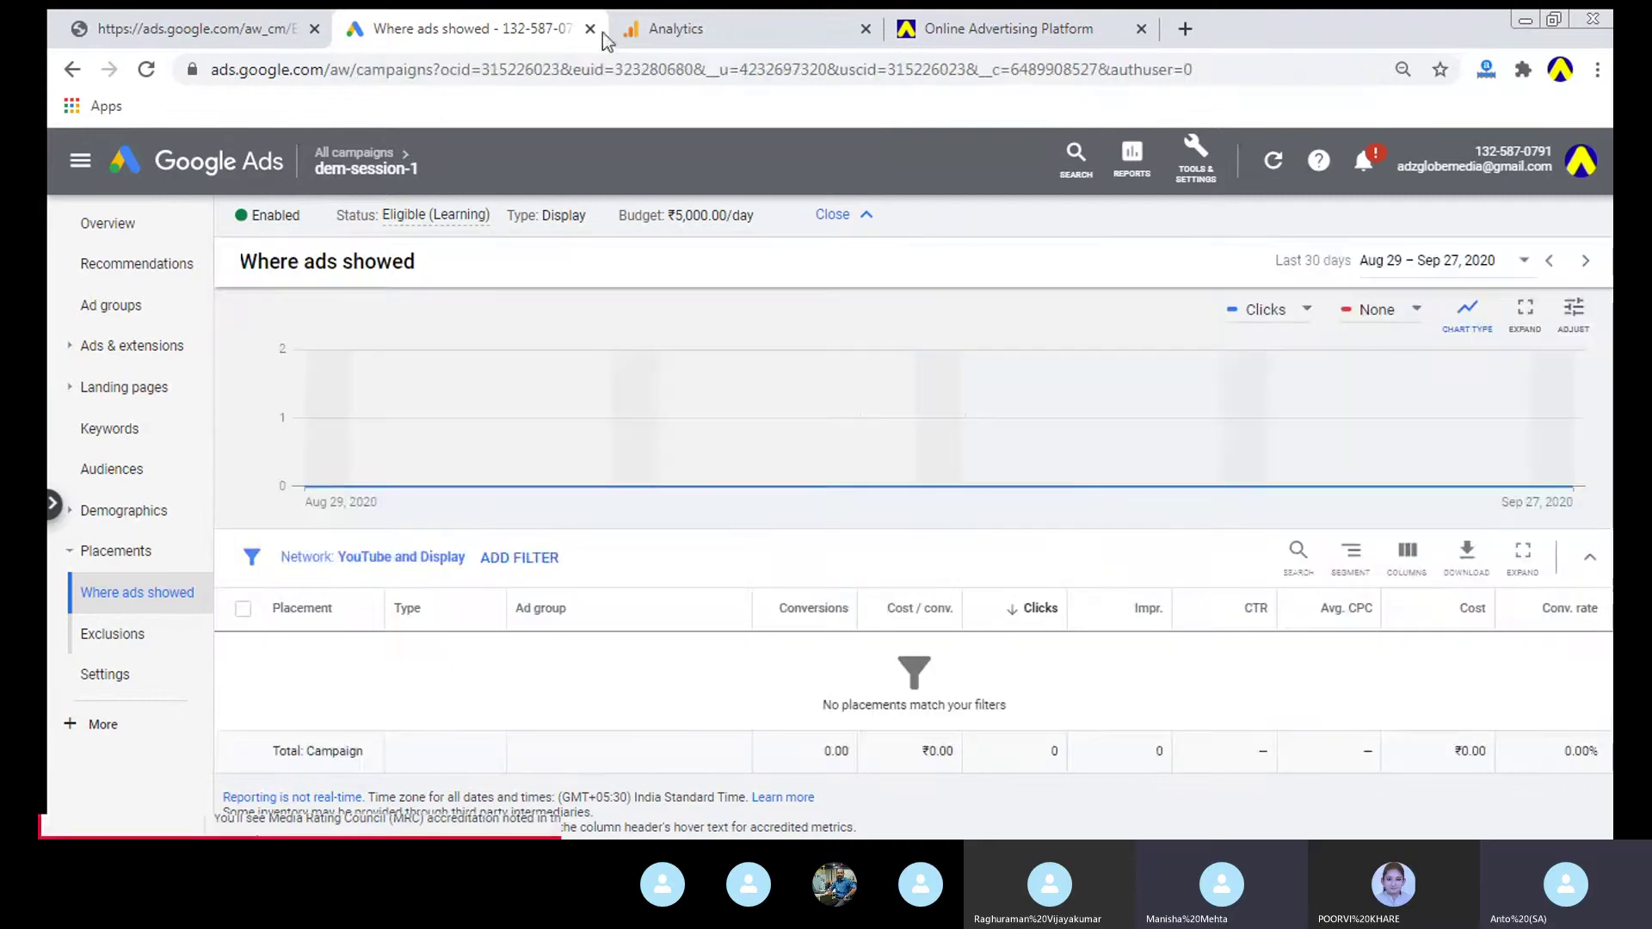
pyautogui.click(775, 24)
pyautogui.click(1033, 11)
pyautogui.click(770, 12)
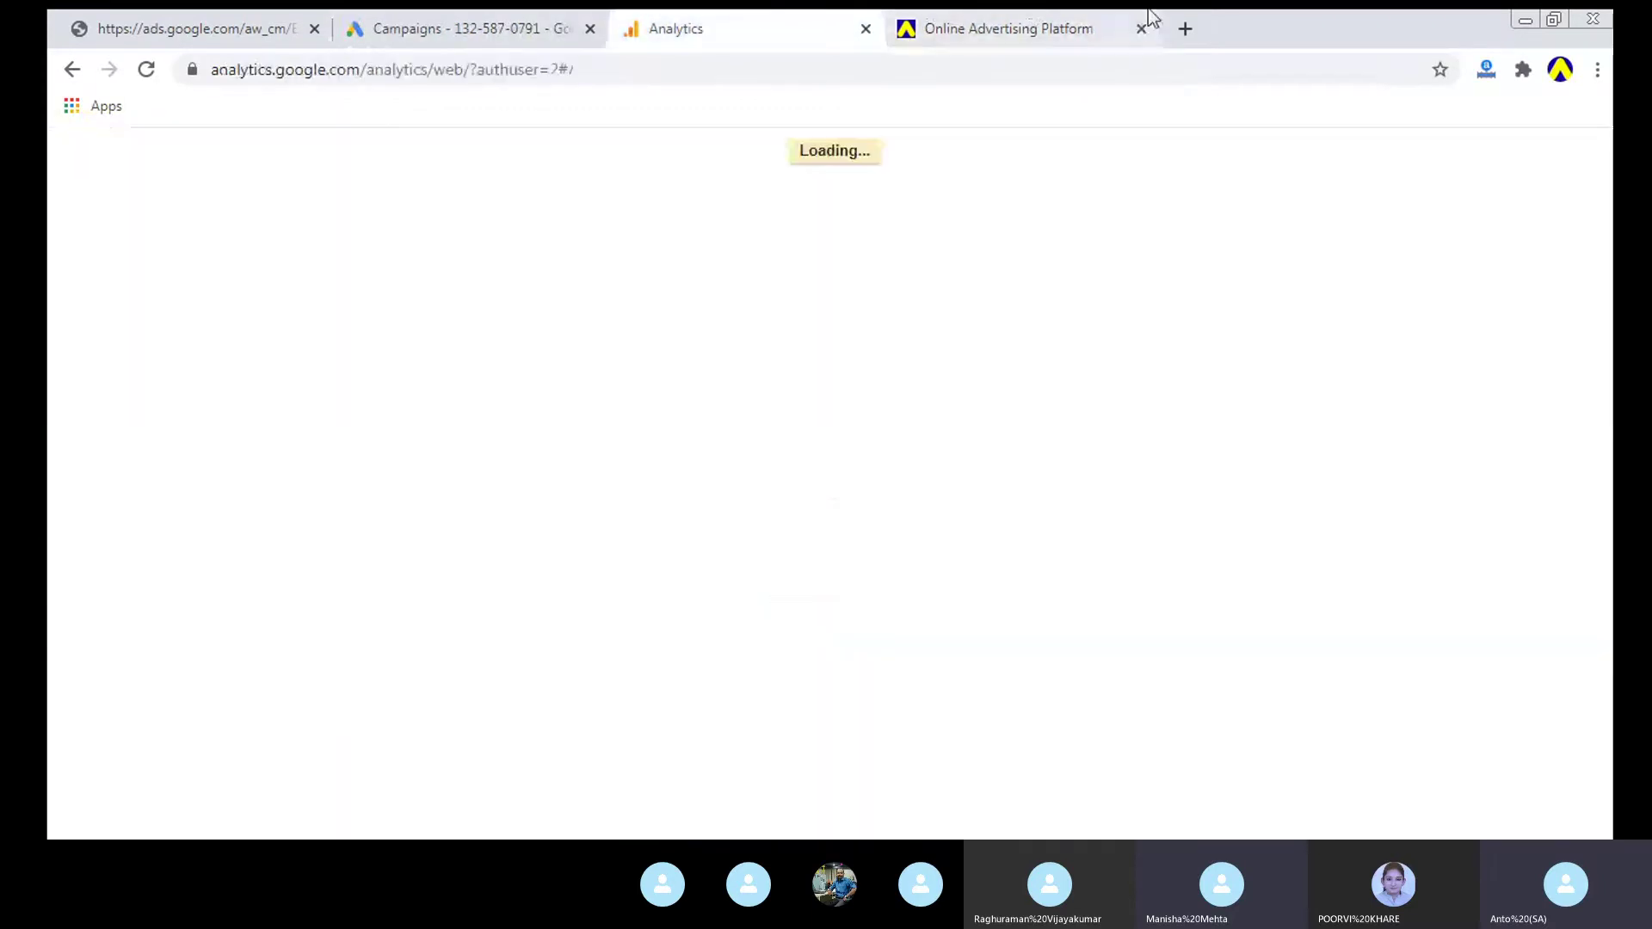
pyautogui.click(1138, 28)
pyautogui.click(447, 28)
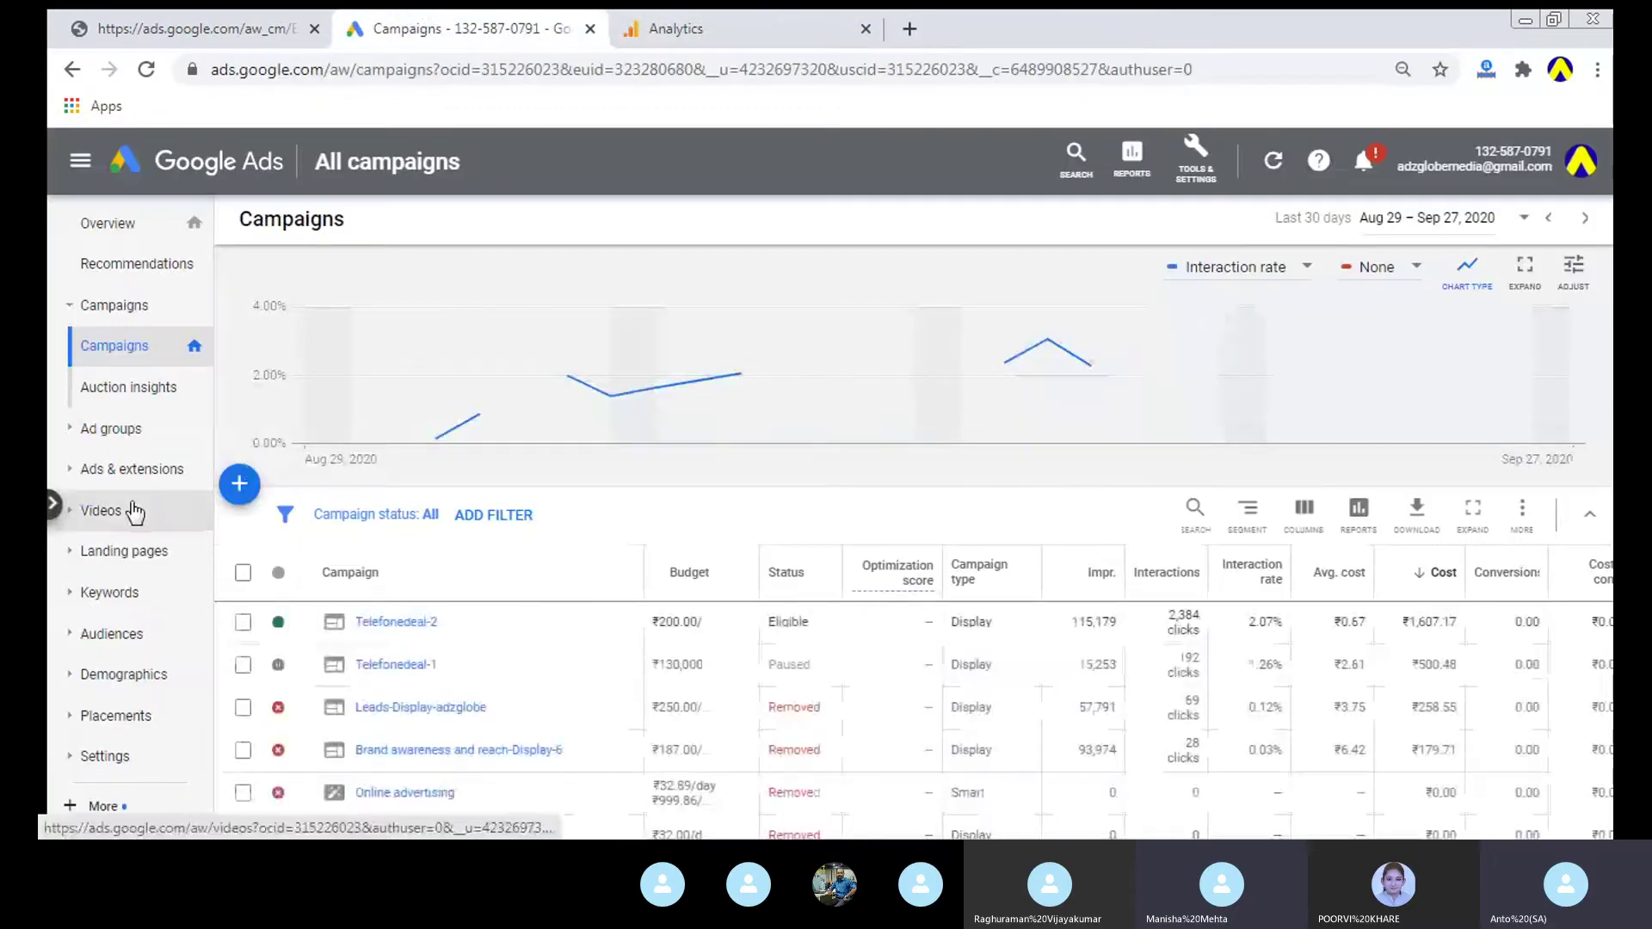
# Step: Open the report on where ads showed for all campaigns, viewing the placement exclusions on the way
pyautogui.click(680, 10)
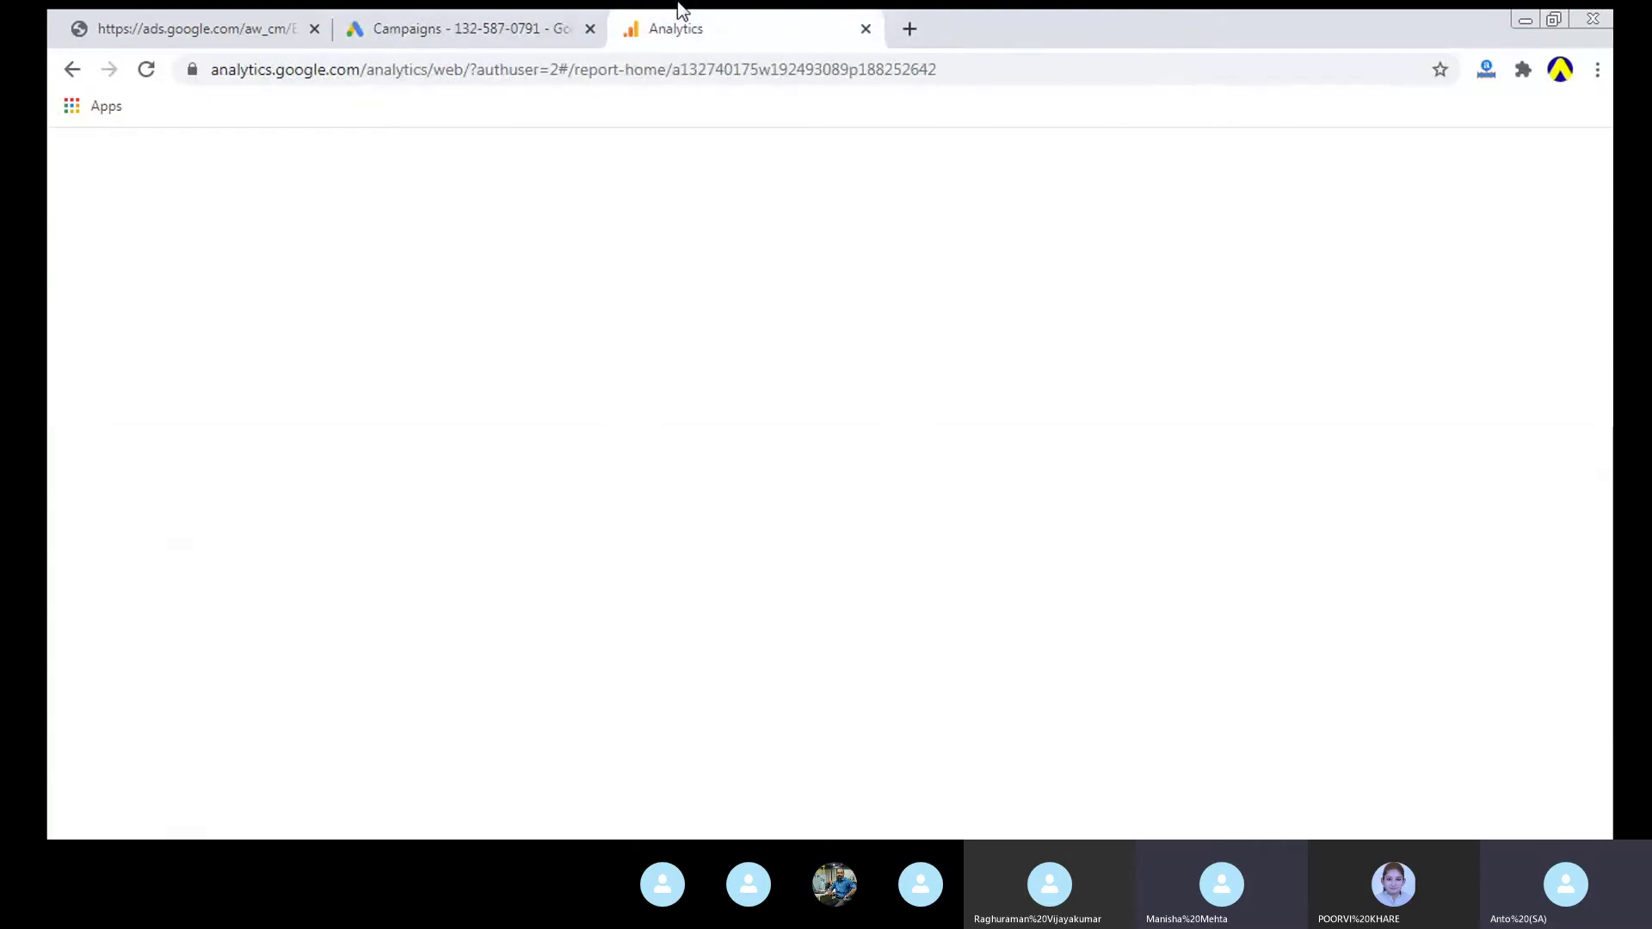
pyautogui.click(527, 11)
pyautogui.scroll(-3, 783, 617)
pyautogui.scroll(-10, 127, 667)
pyautogui.click(138, 715)
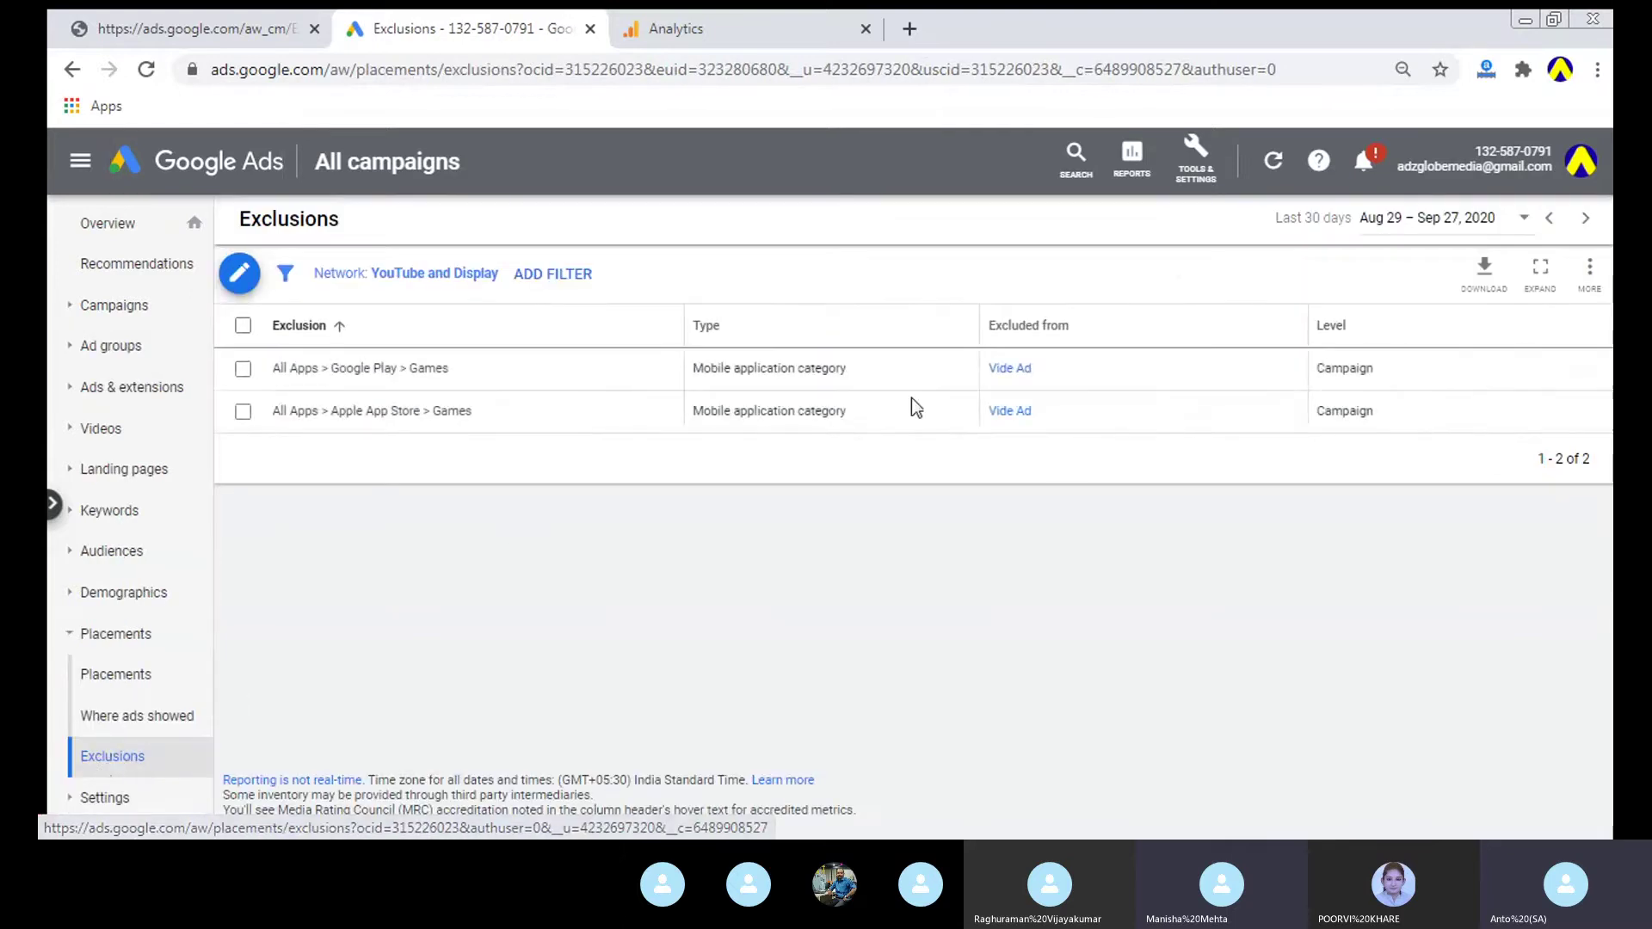
pyautogui.click(144, 714)
# Step: Visit adzglobe.com in a new tab, check the active users in Analytics and close the website again
pyautogui.click(809, 26)
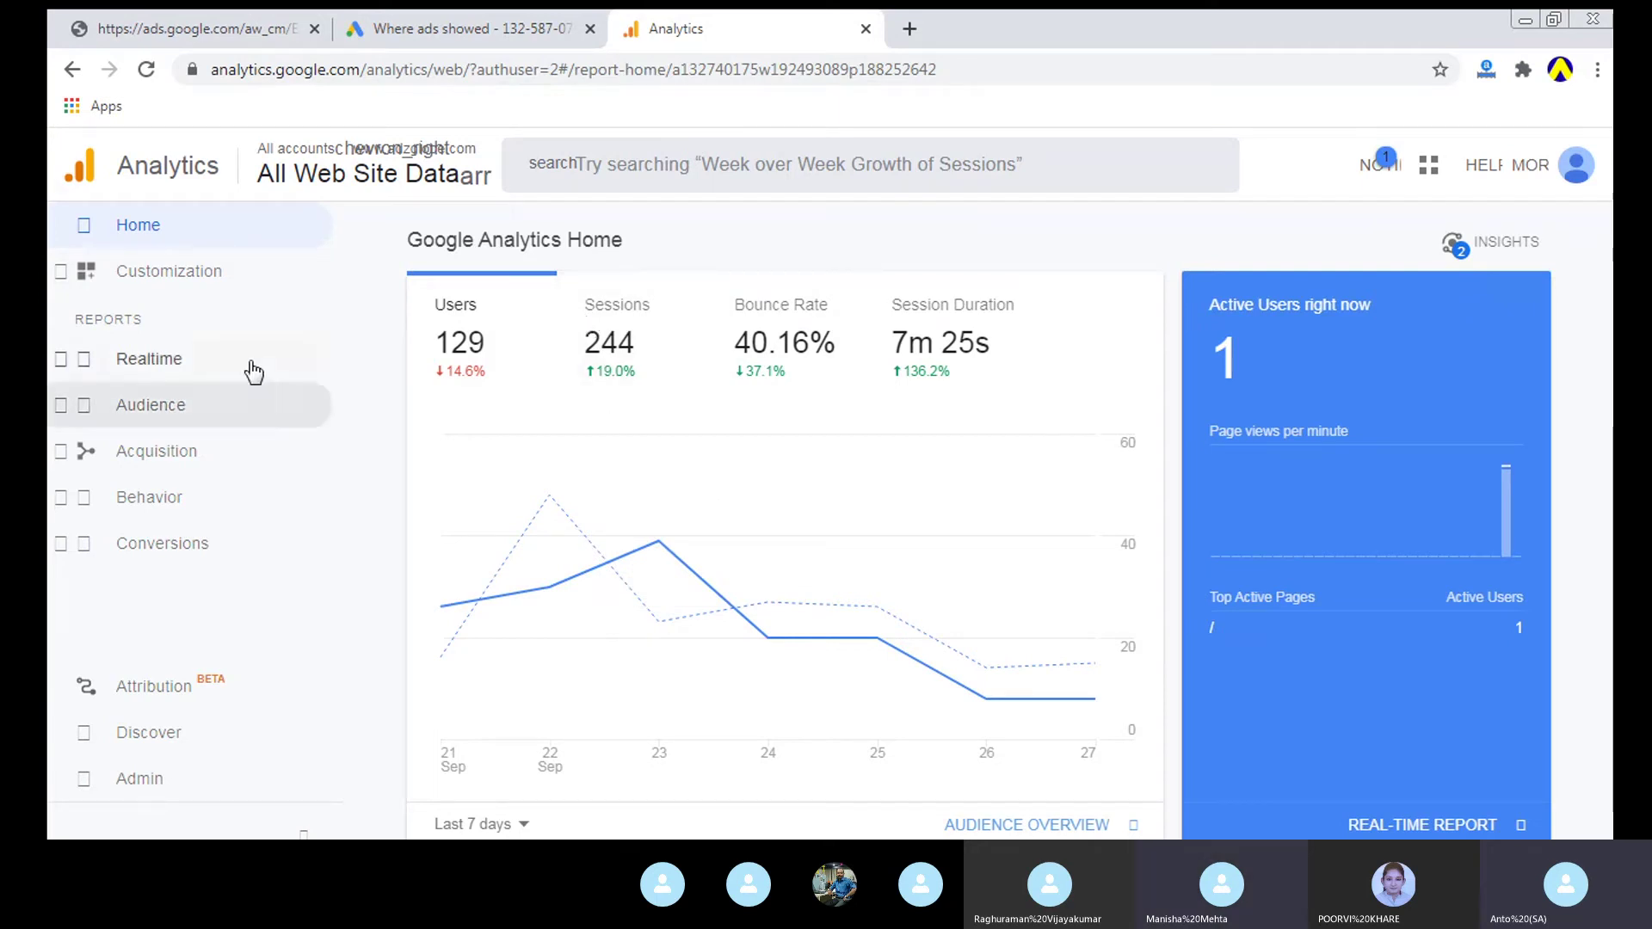
pyautogui.click(909, 28)
pyautogui.write('adzglobe.com')
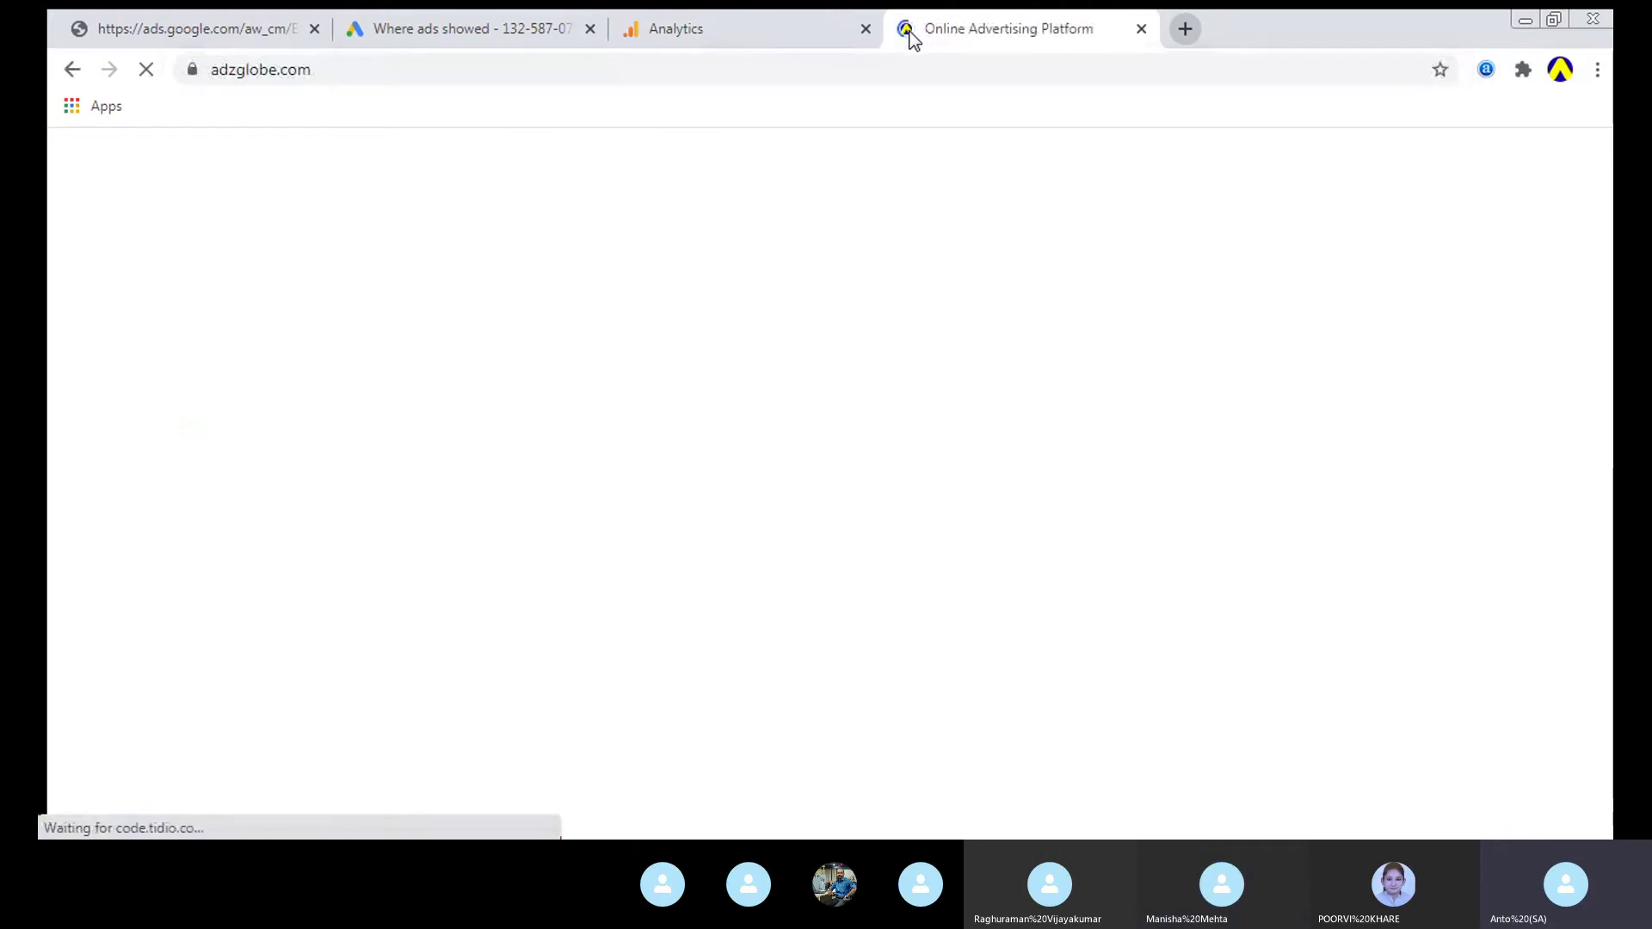
pyautogui.click(725, 10)
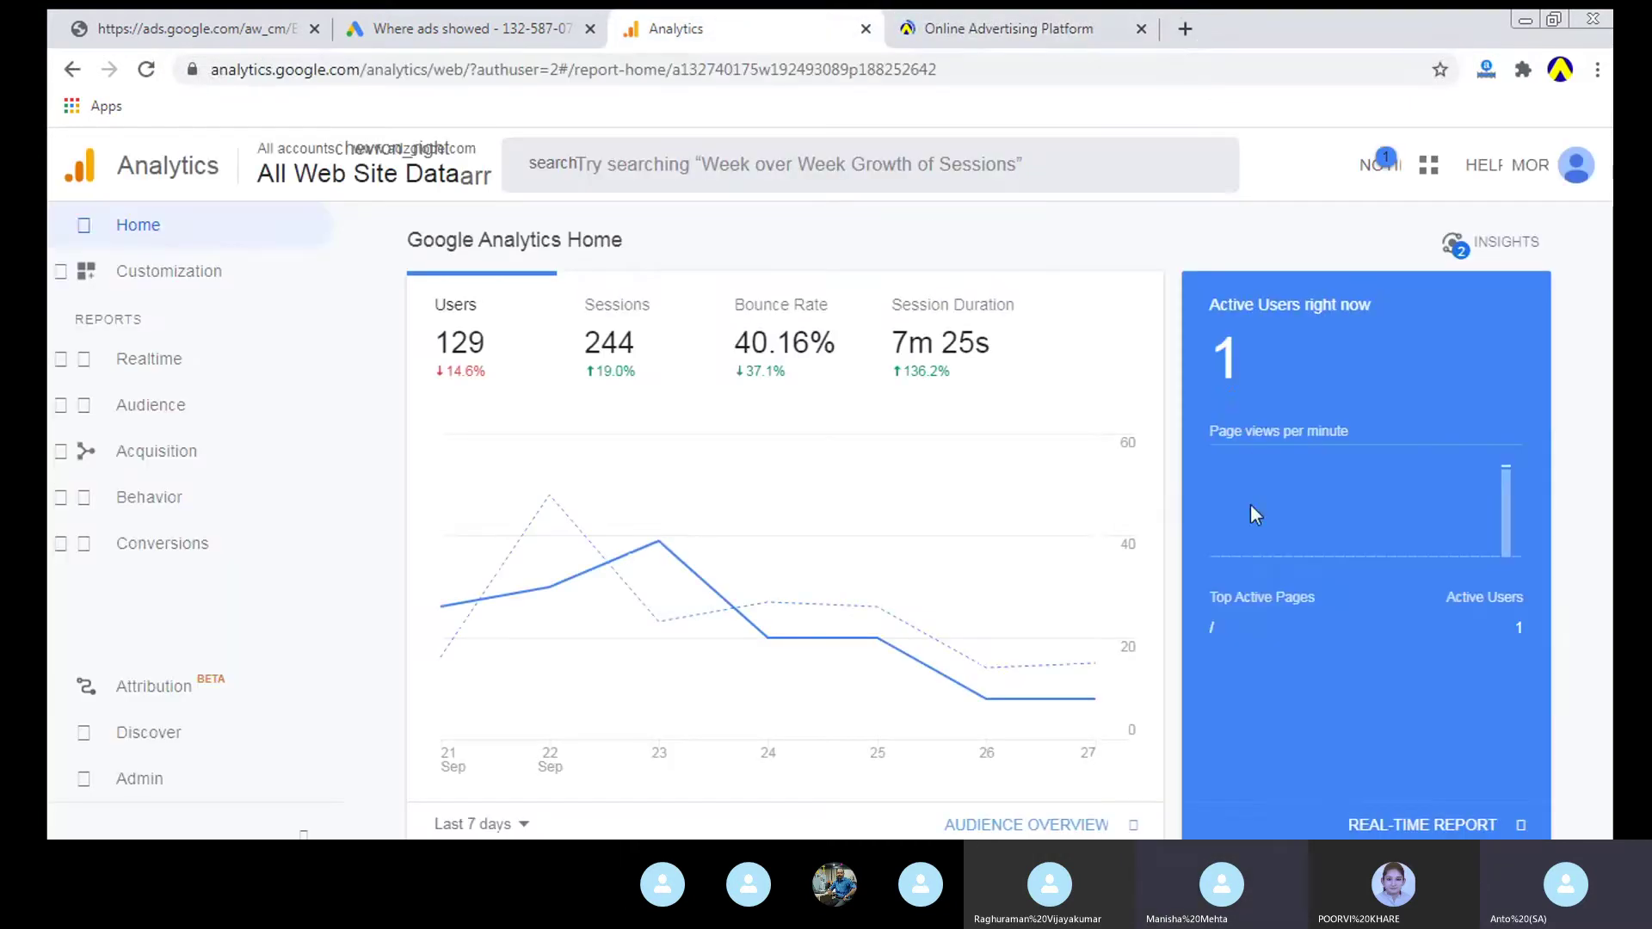
pyautogui.moveTo(1215, 361); pyautogui.dragTo(1283, 363)
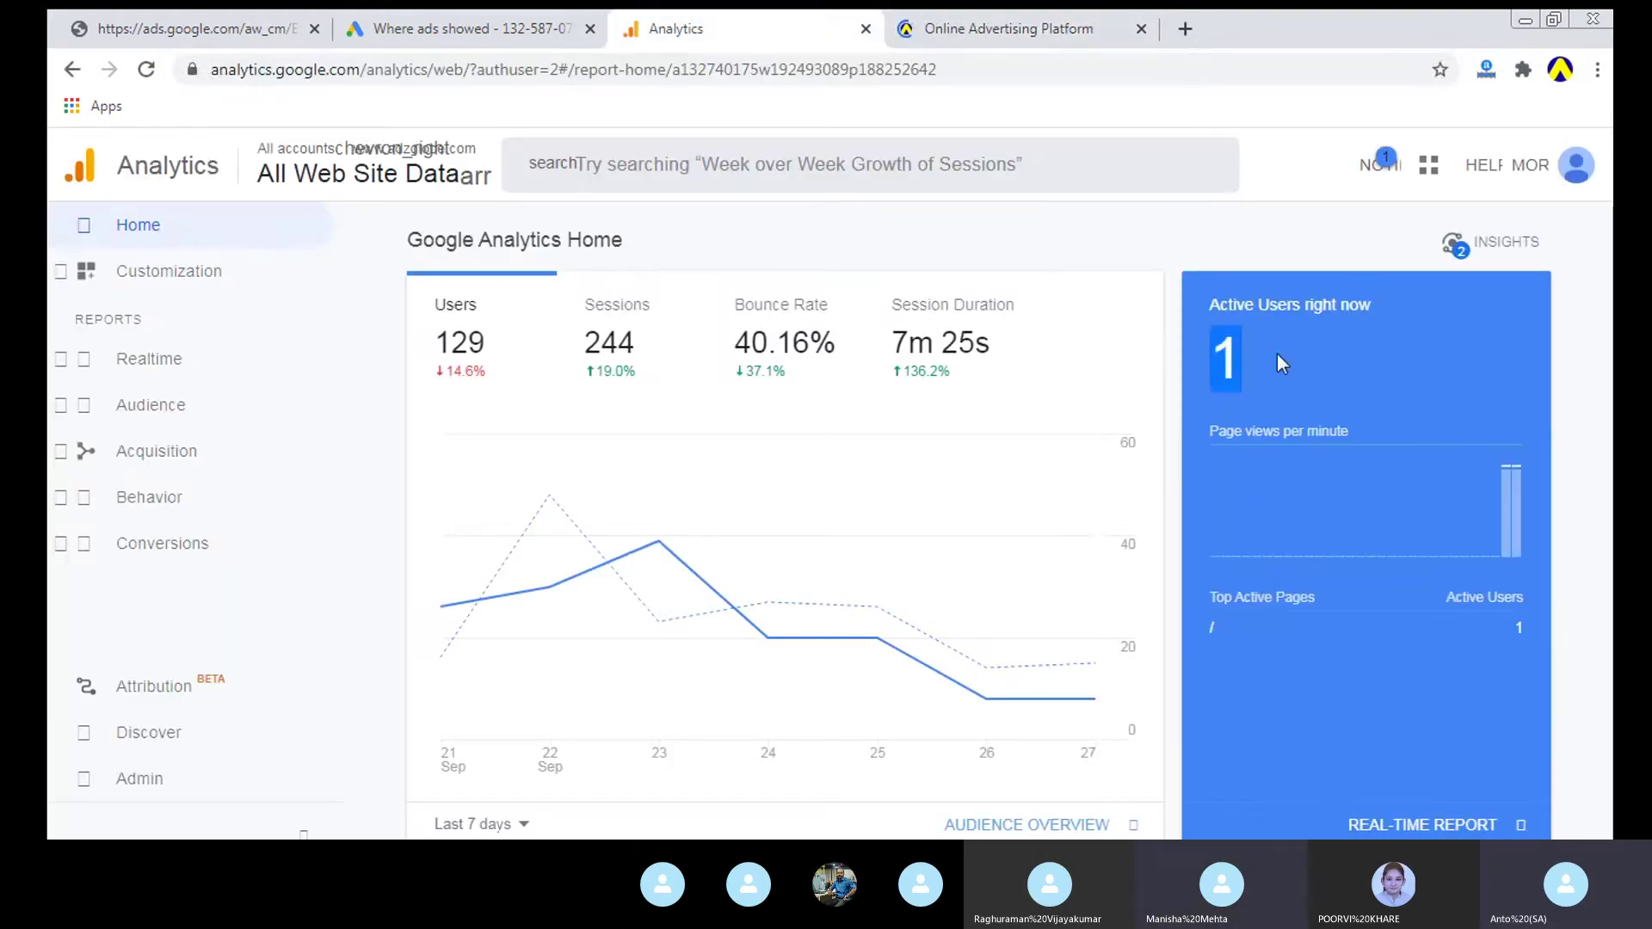
pyautogui.click(891, 10)
pyautogui.click(1141, 28)
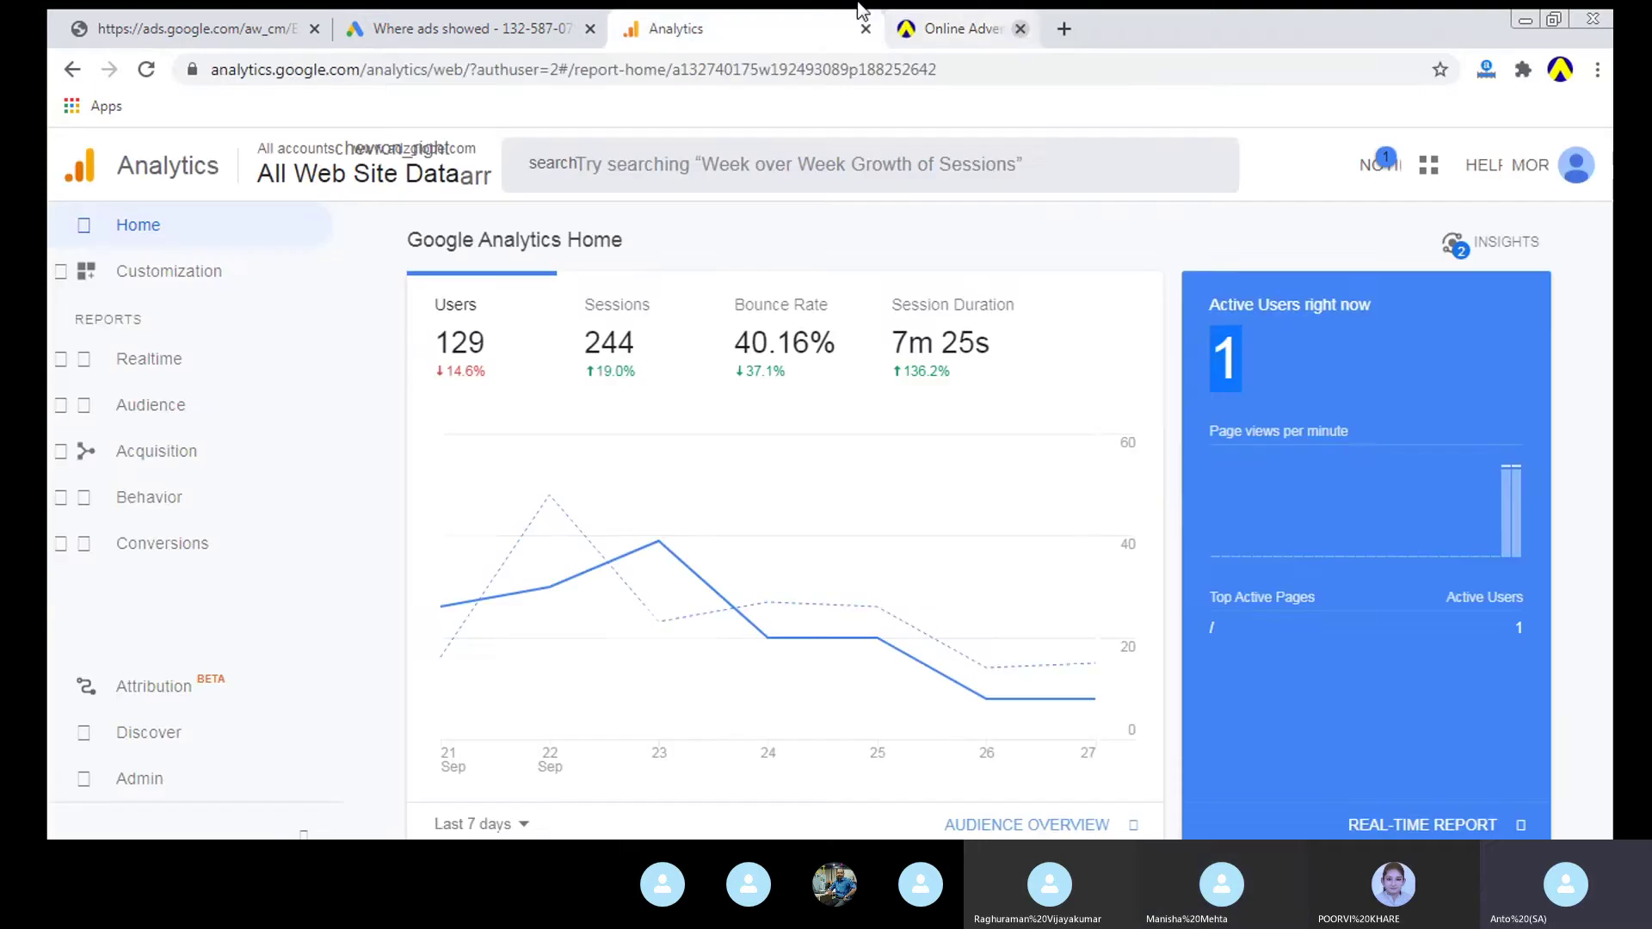
# Step: Look through the Analytics home page, Audience report list and Realtime overview, locations, traffic sources, content and events reports
pyautogui.scroll(-4, 764, 469)
pyautogui.click(184, 435)
pyautogui.click(187, 412)
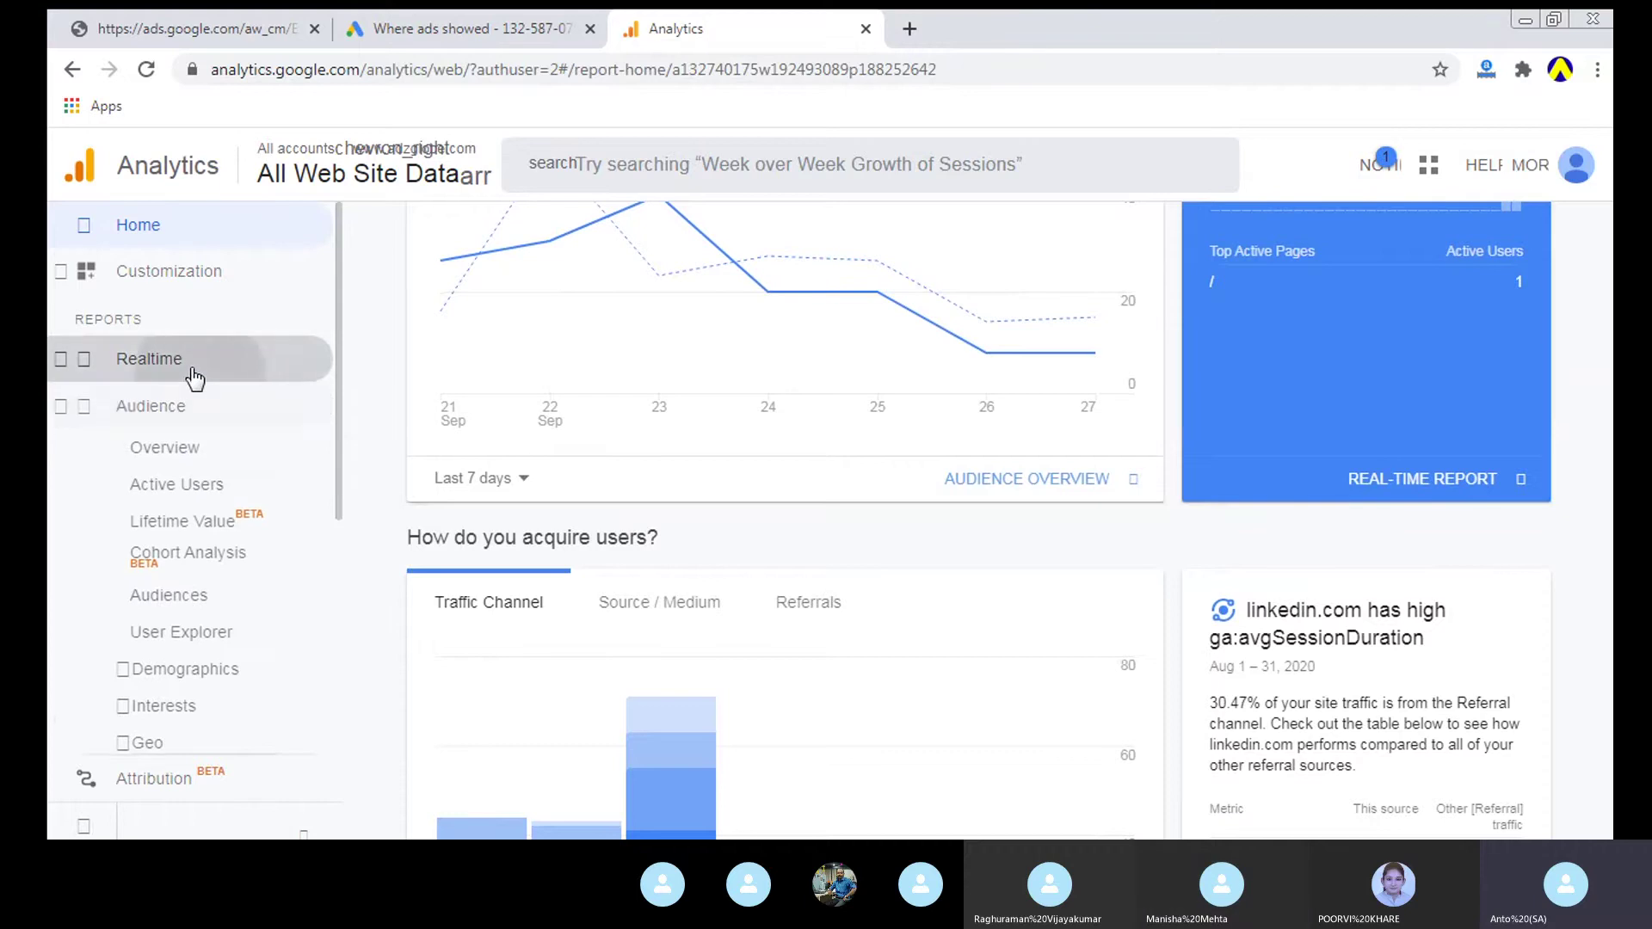
pyautogui.click(193, 375)
pyautogui.click(179, 397)
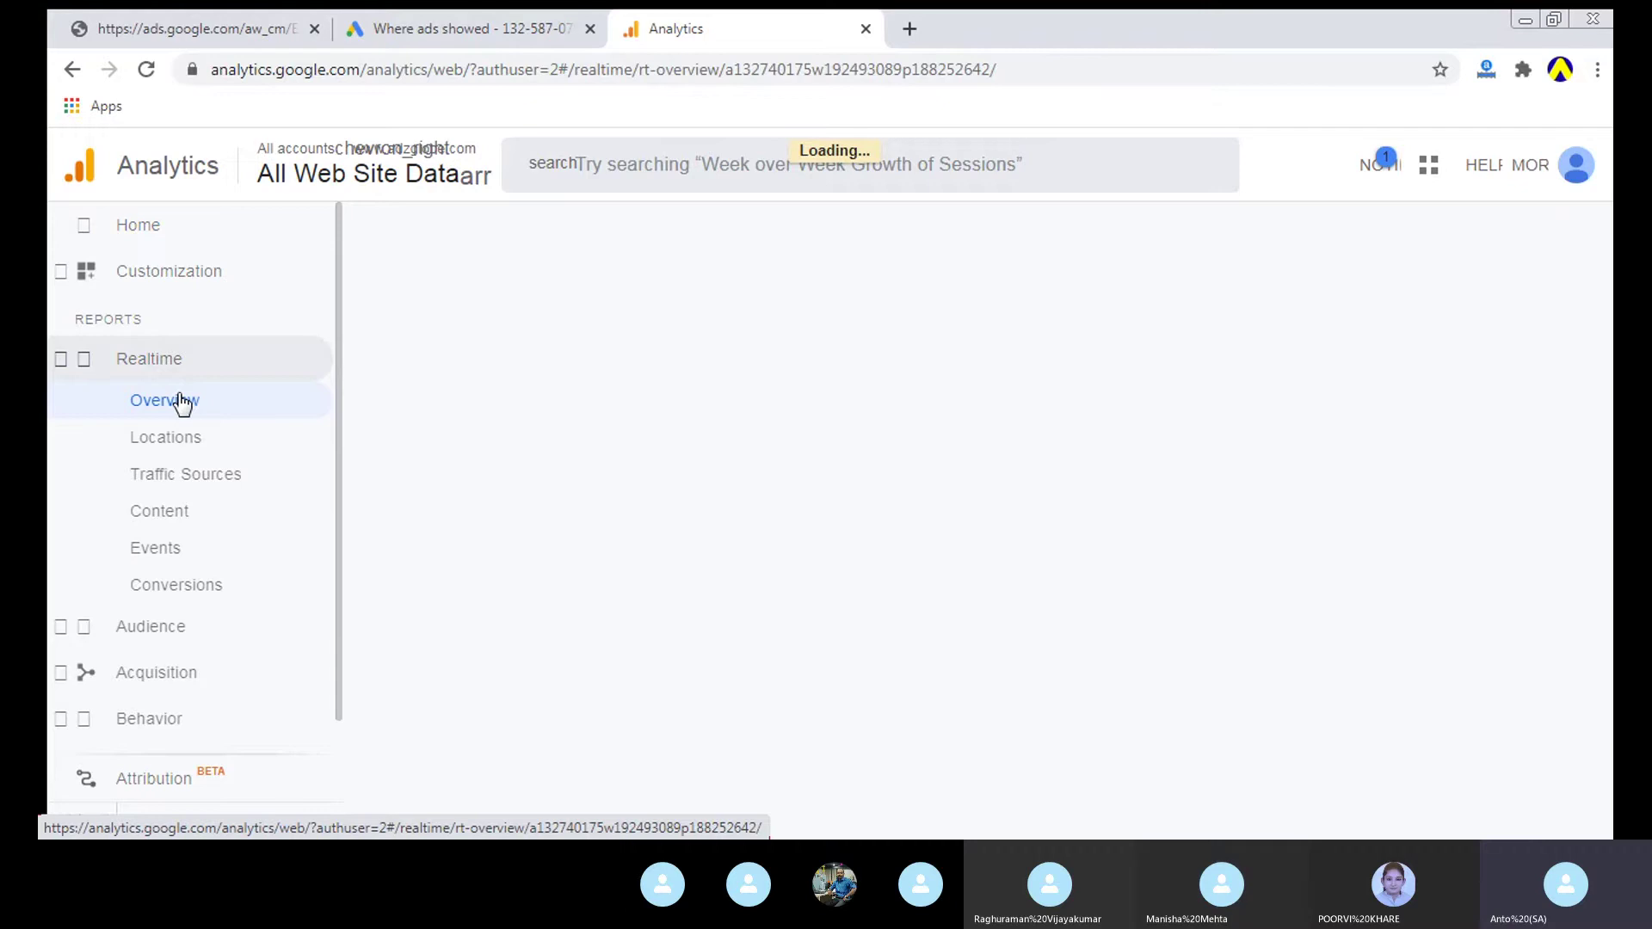
pyautogui.click(184, 436)
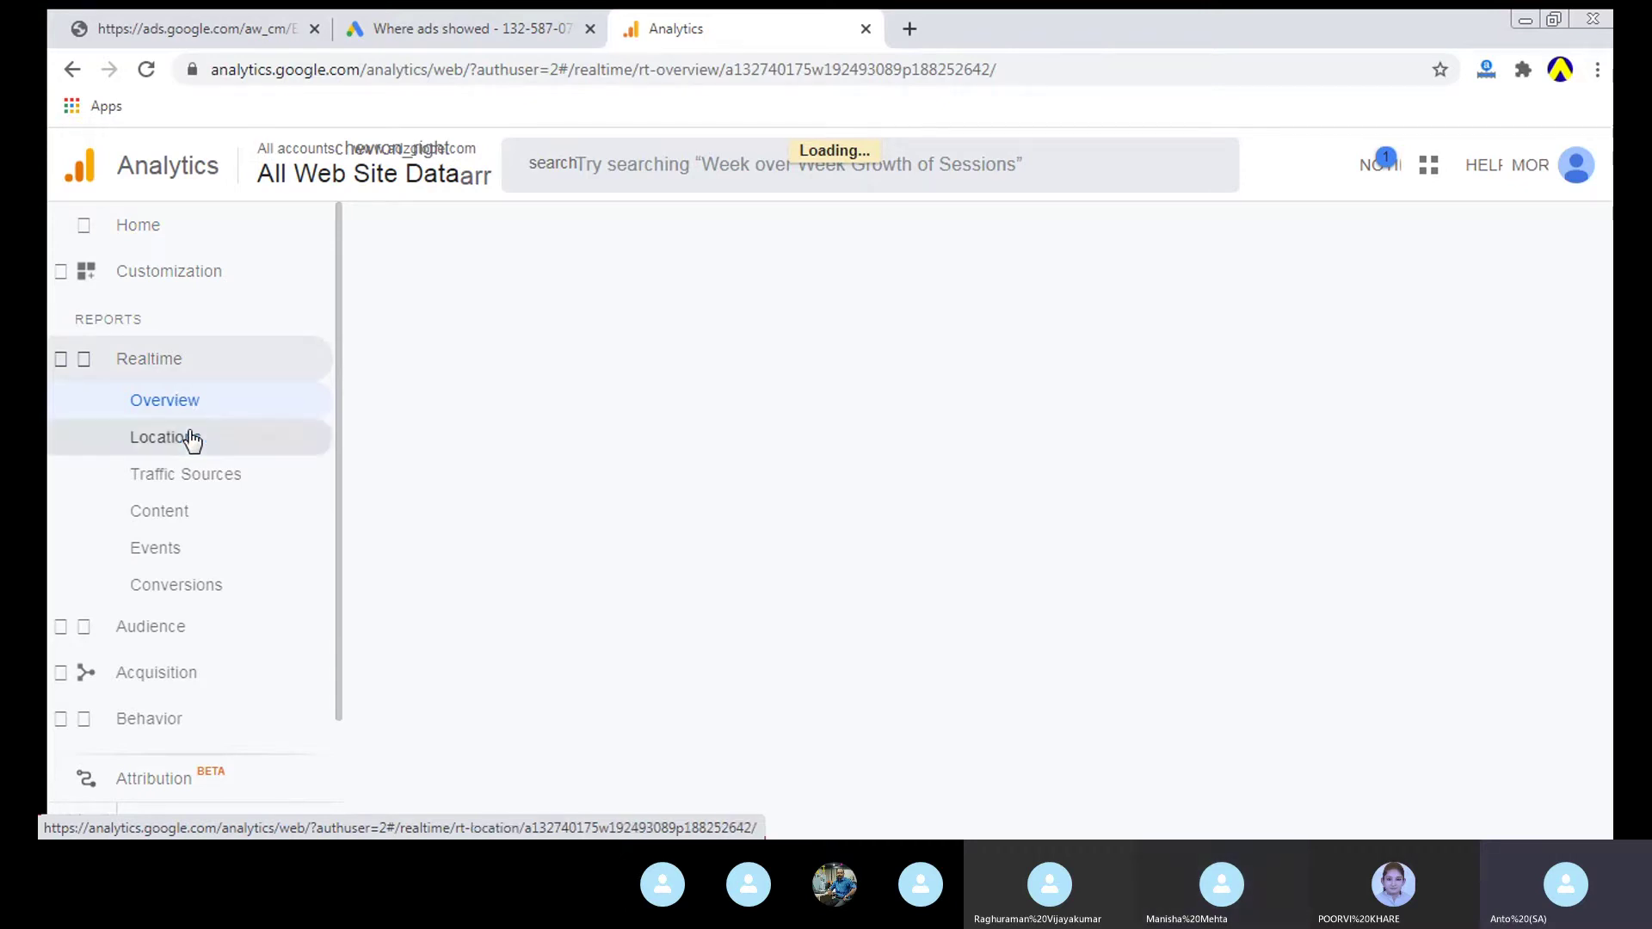
pyautogui.click(195, 475)
pyautogui.click(172, 517)
pyautogui.click(160, 549)
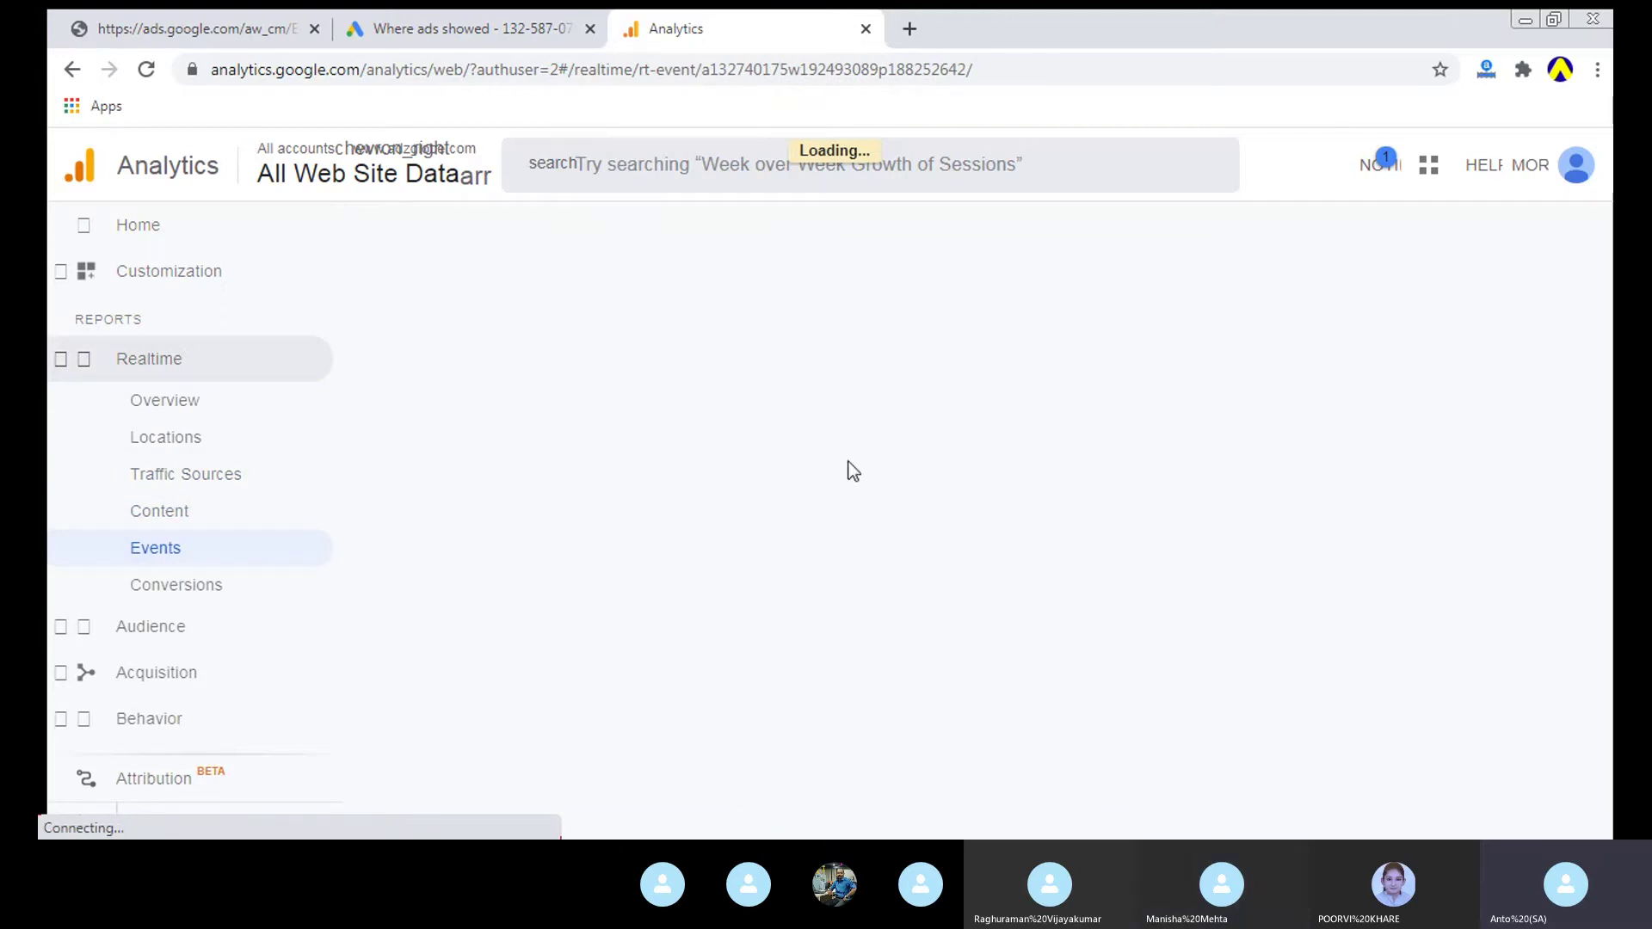
# Step: Open Alexa's site information for adzglobe.com in a new tab and return to the Google Ads placements report
pyautogui.click(910, 31)
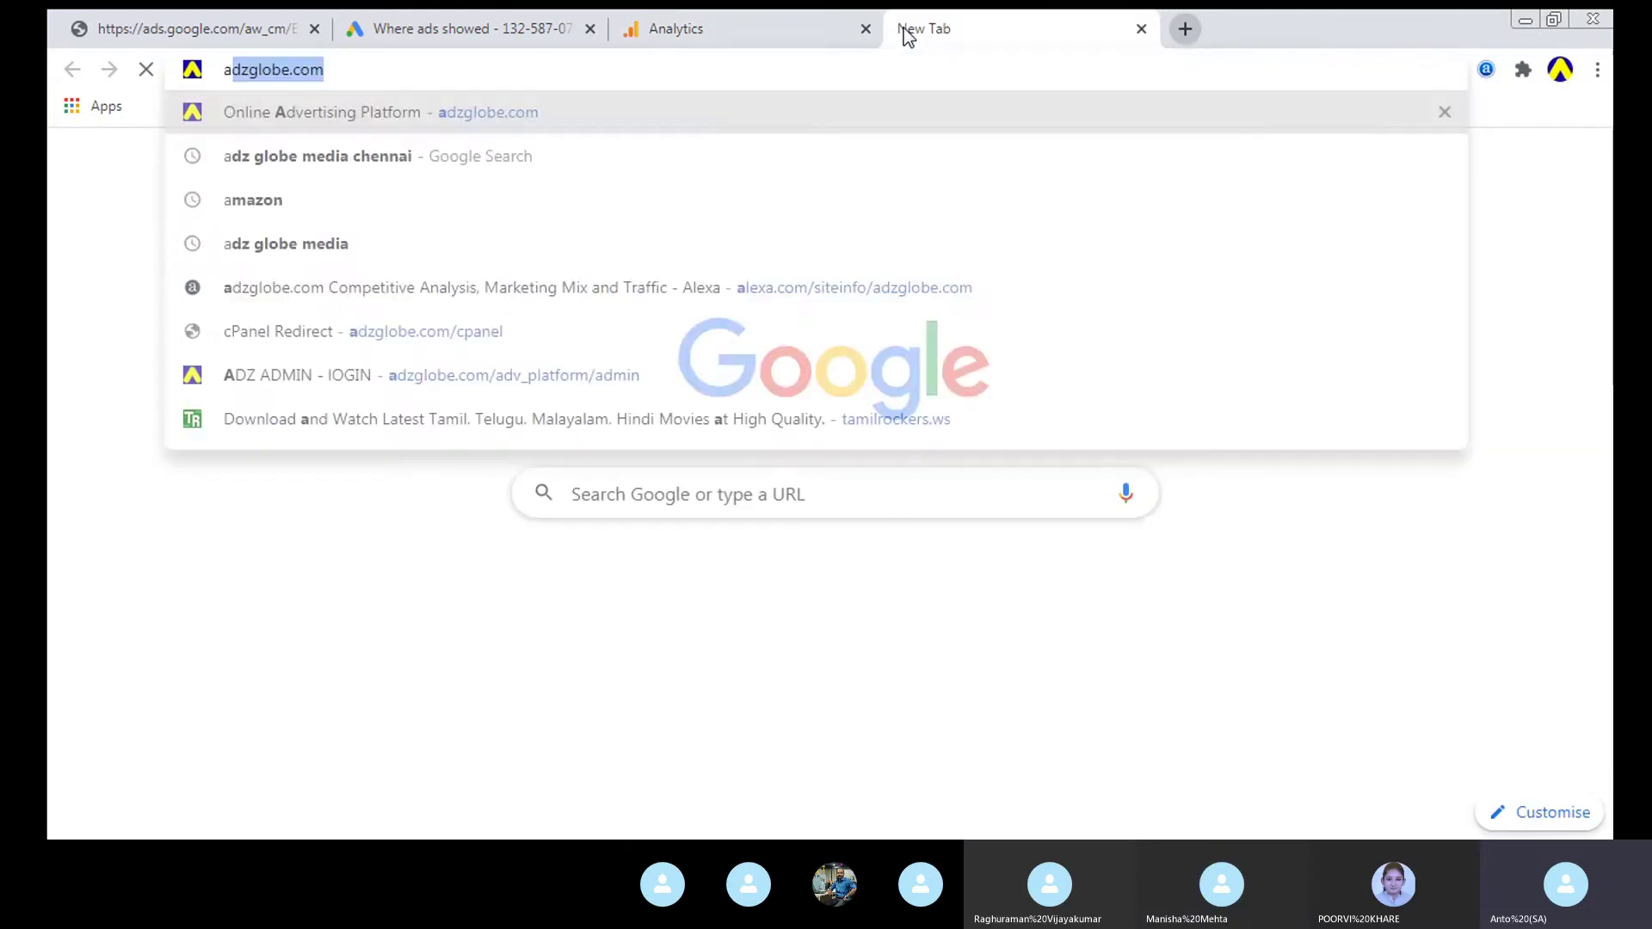
pyautogui.write('al')
pyautogui.press('Return')
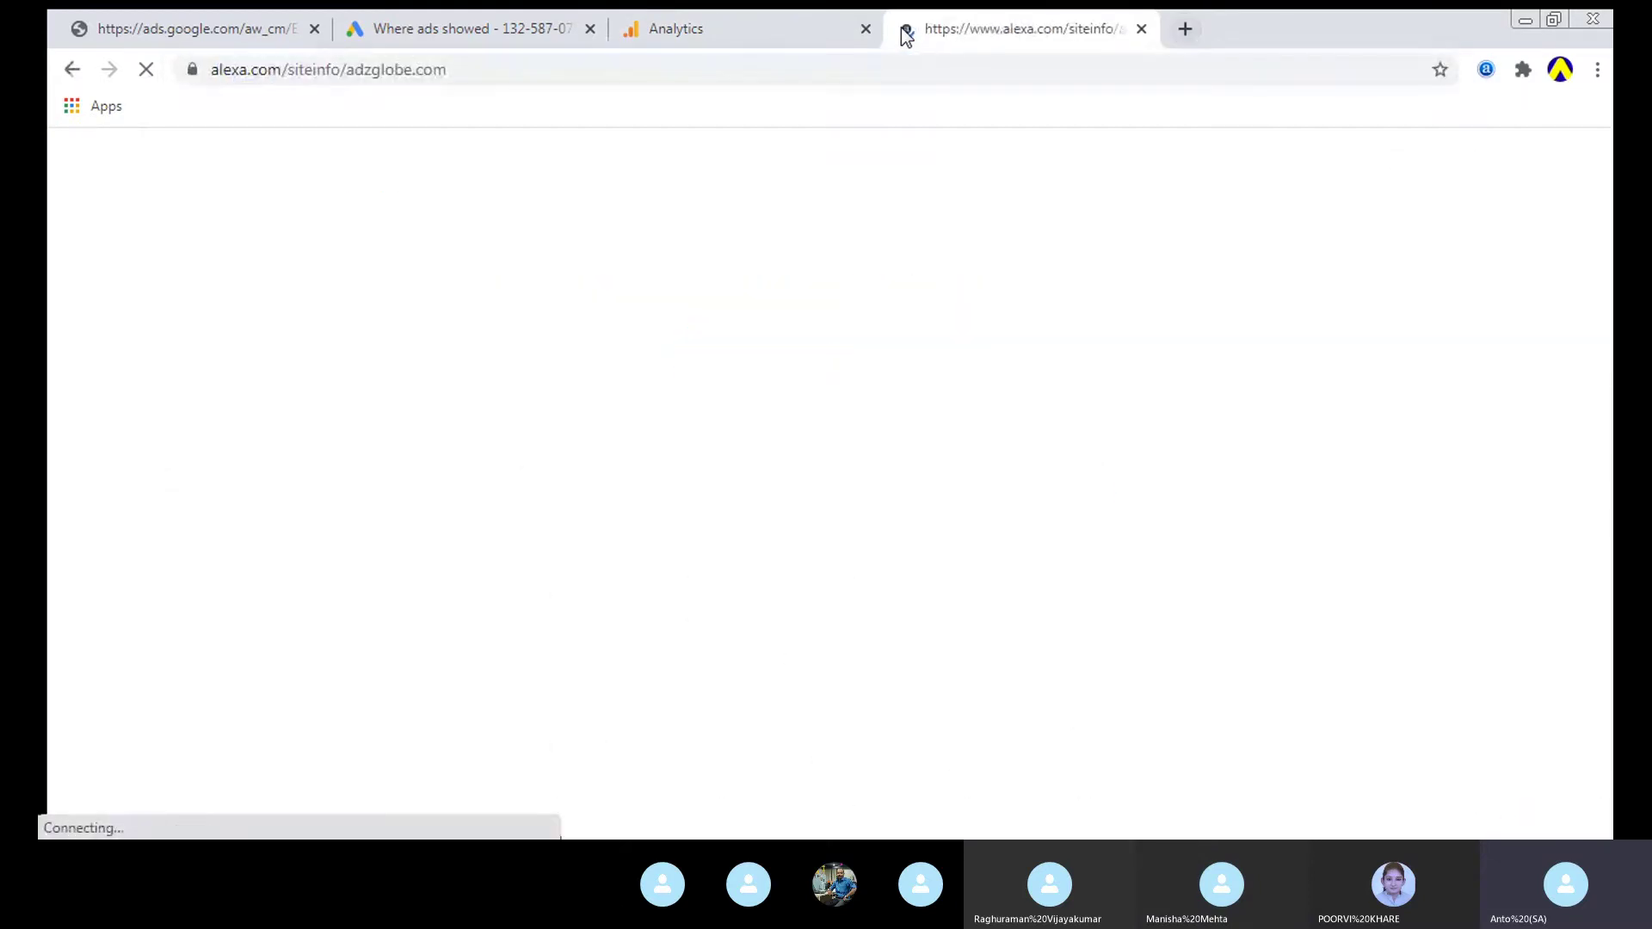
pyautogui.click(800, 10)
pyautogui.click(482, 25)
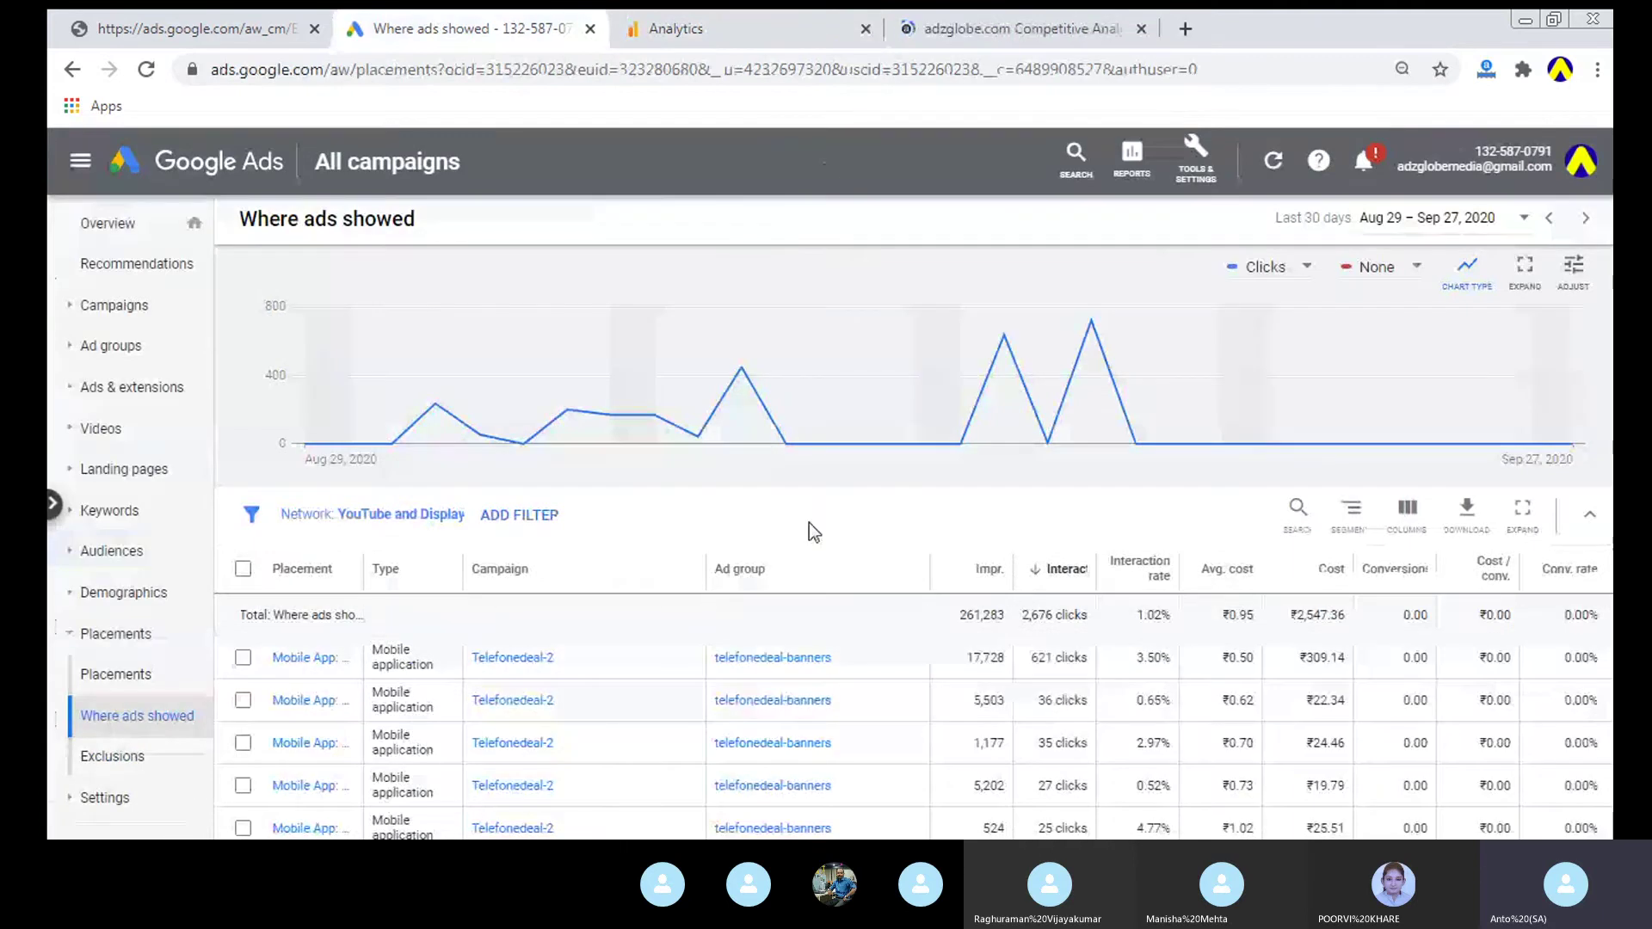
# Step: Examine the websites and mobile apps where the ads of all campaigns showed
pyautogui.scroll(-3, 809, 526)
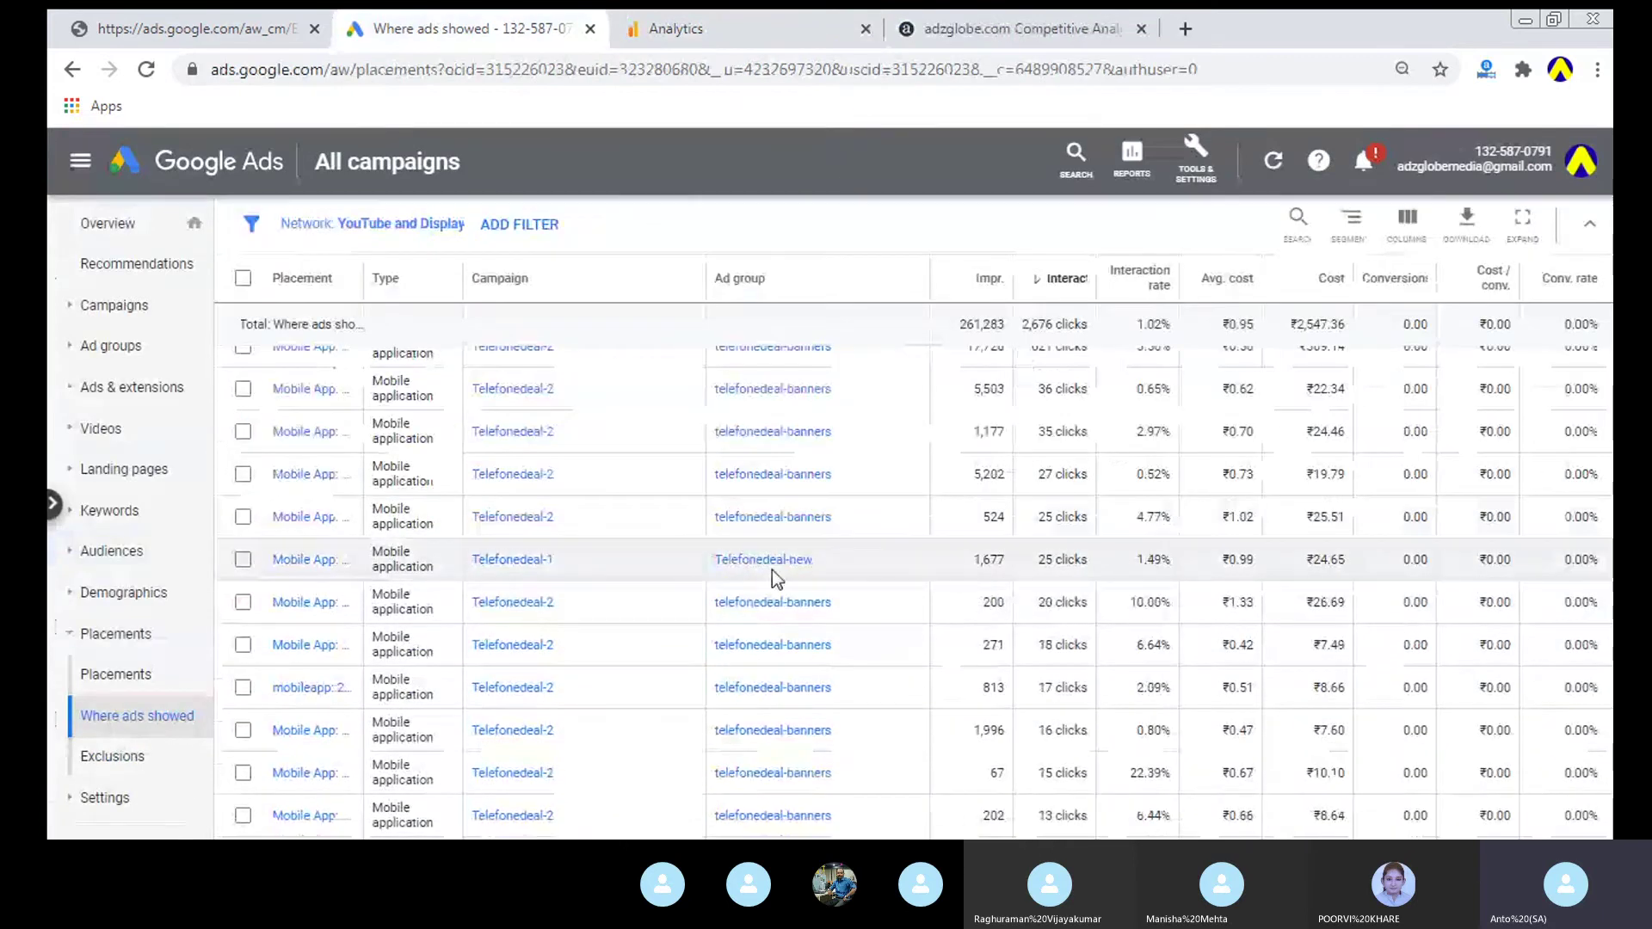
pyautogui.scroll(2, 595, 582)
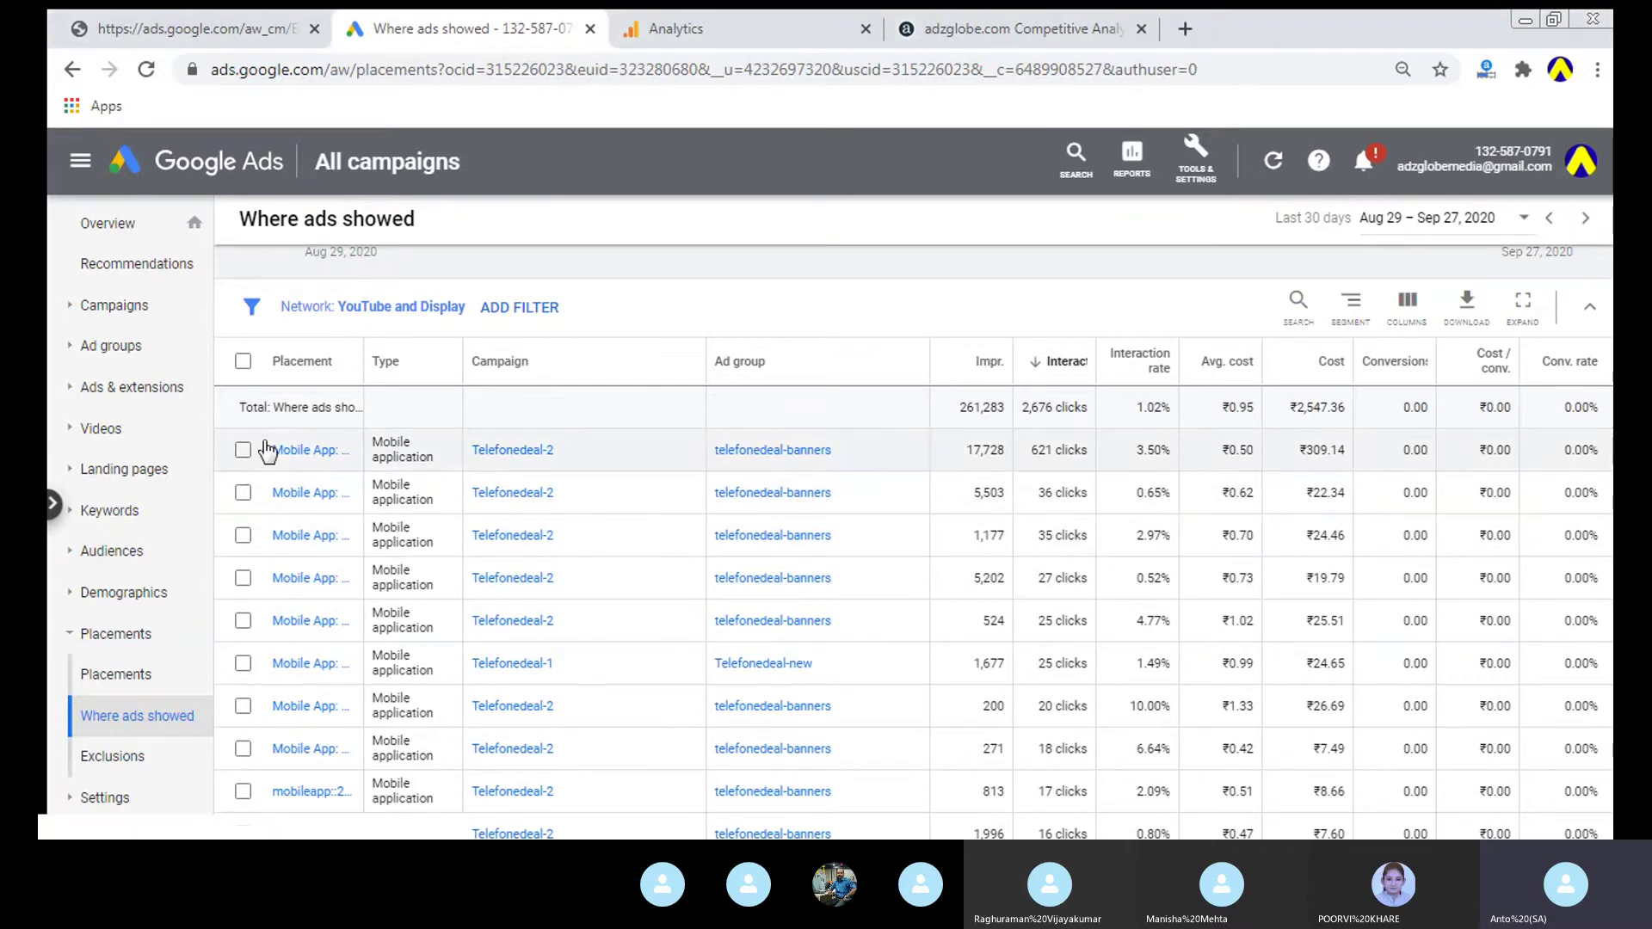
pyautogui.scroll(-5, 344, 491)
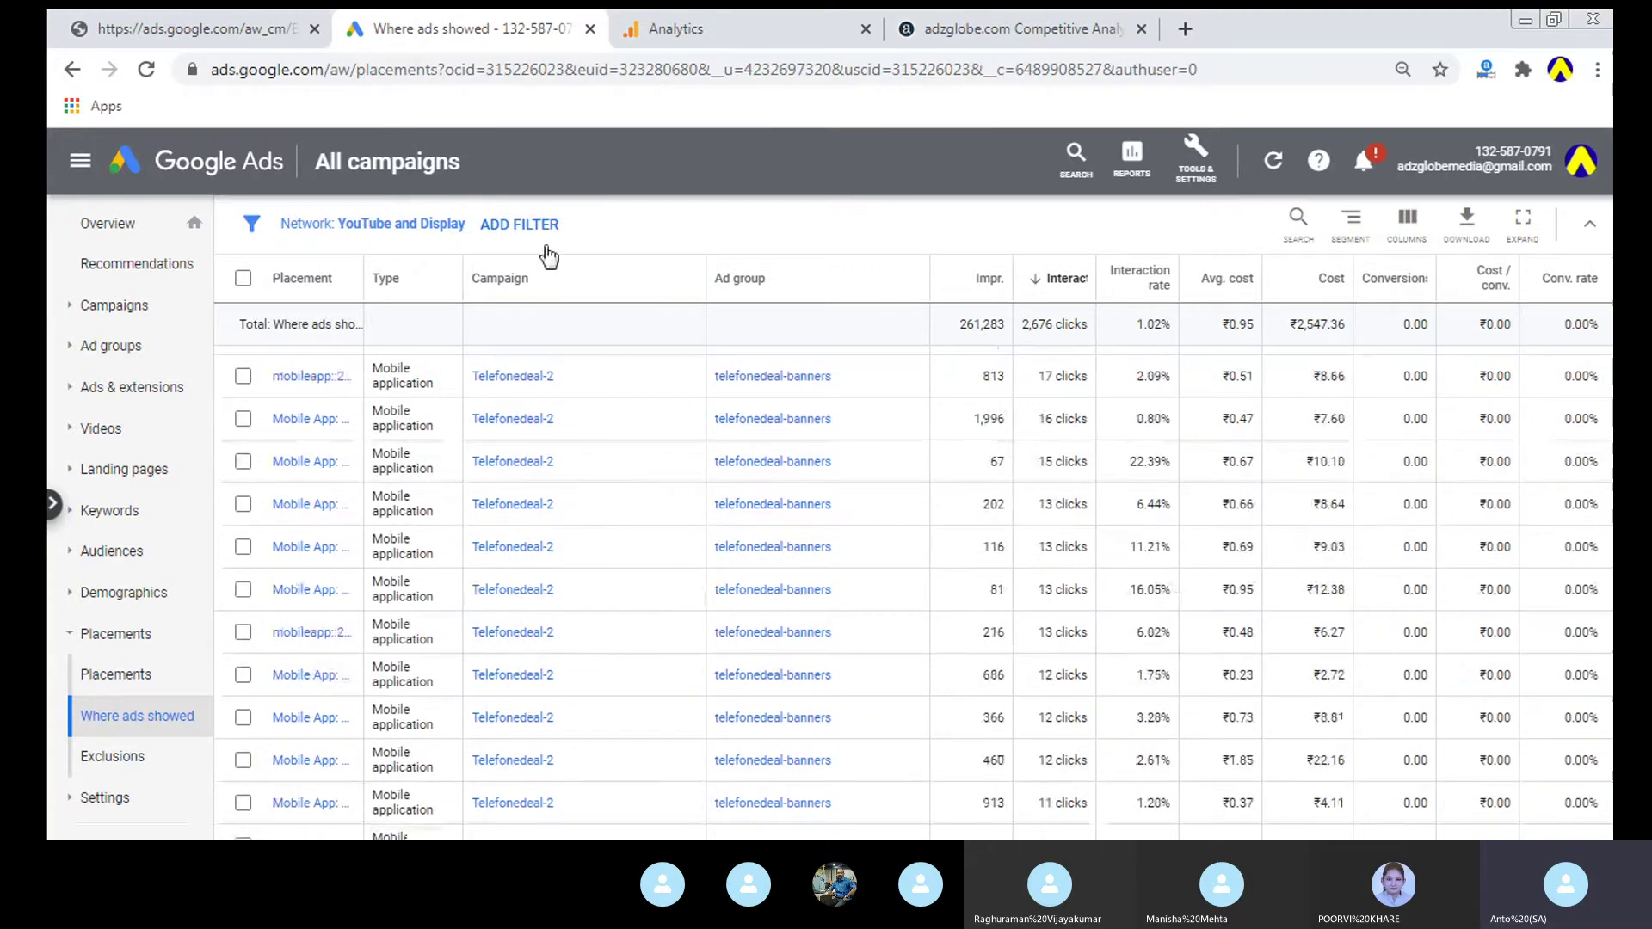
pyautogui.scroll(-1, 327, 534)
pyautogui.scroll(-10, 338, 467)
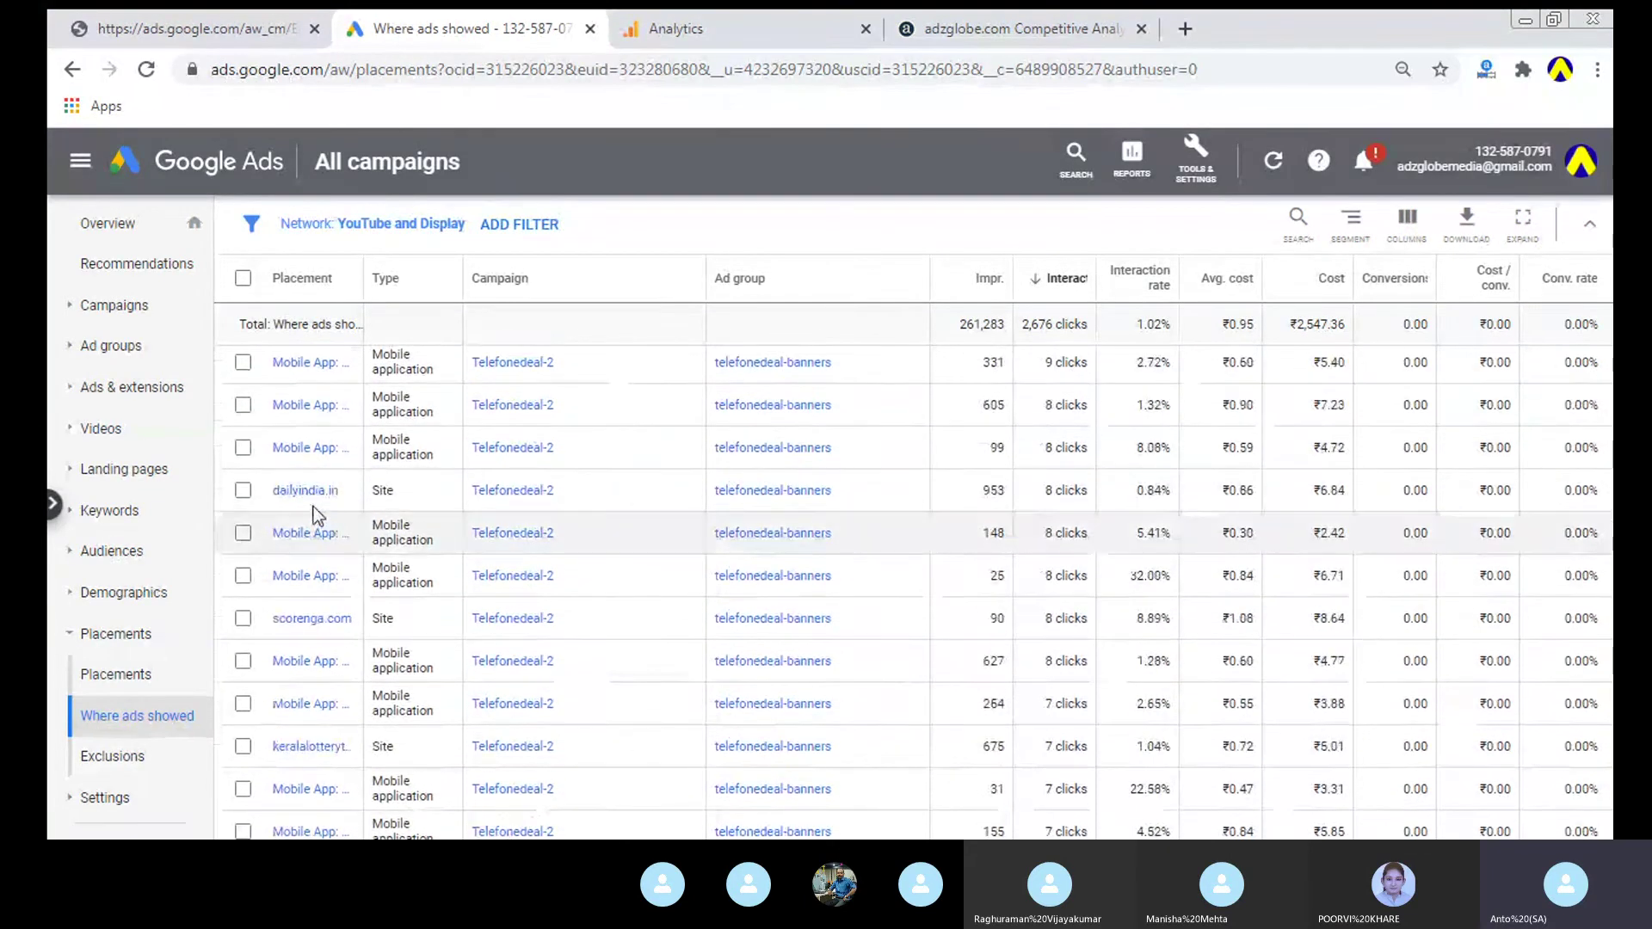
# Step: Open the dailyindia.in placement and the store page of the mobile app listed directly below it
pyautogui.click(301, 488)
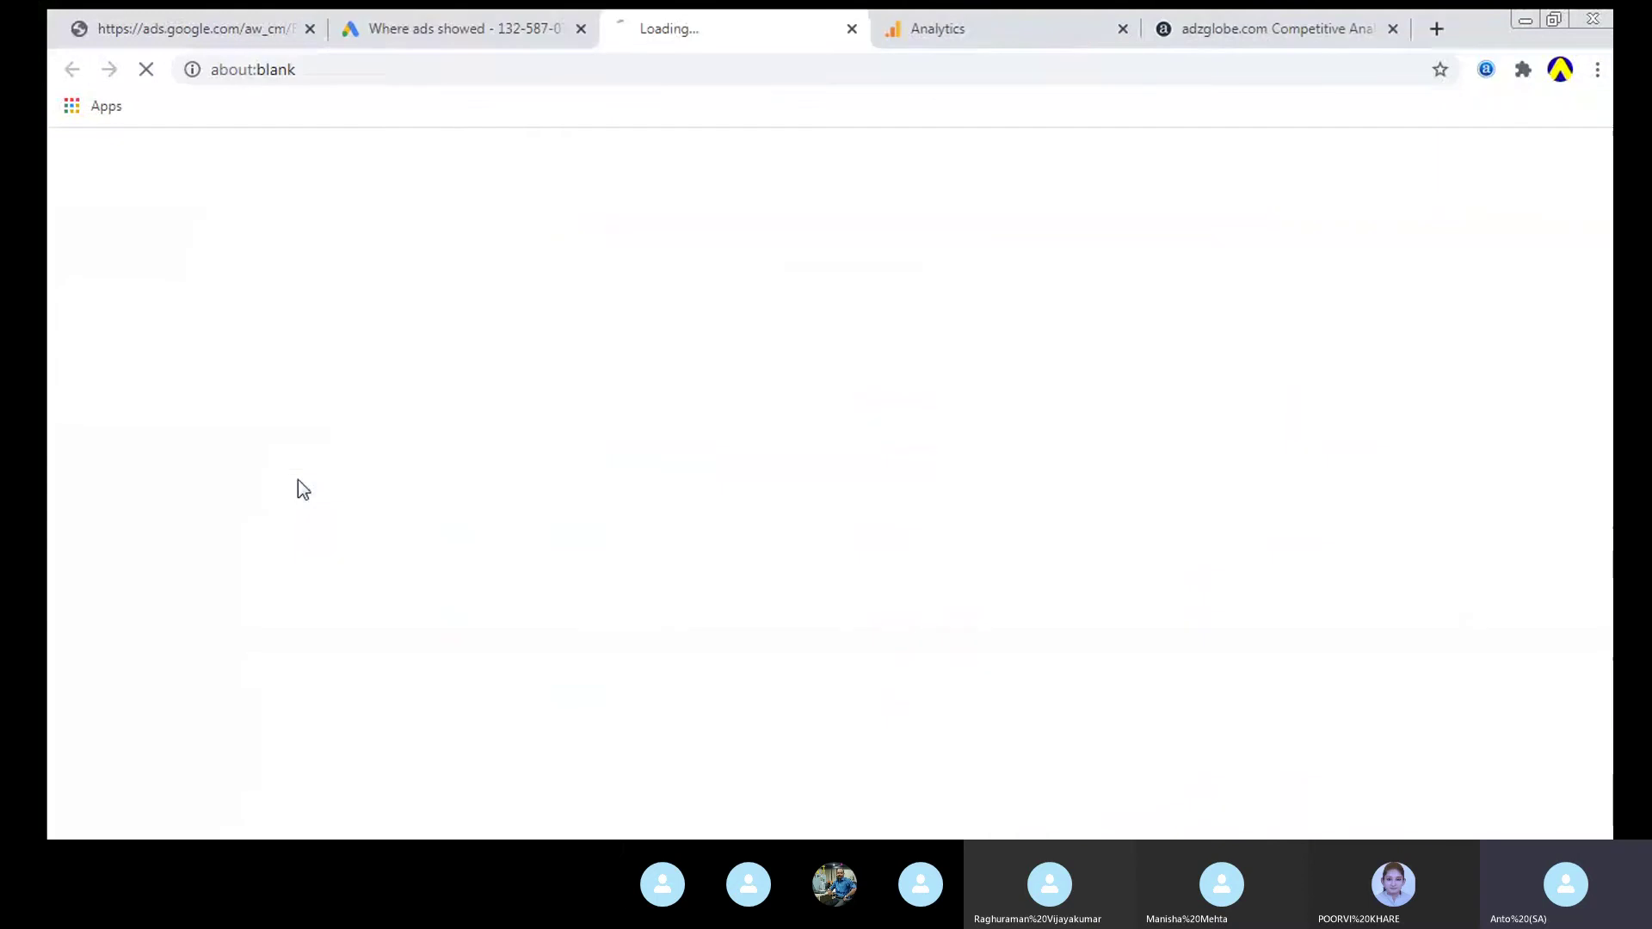
pyautogui.click(457, 22)
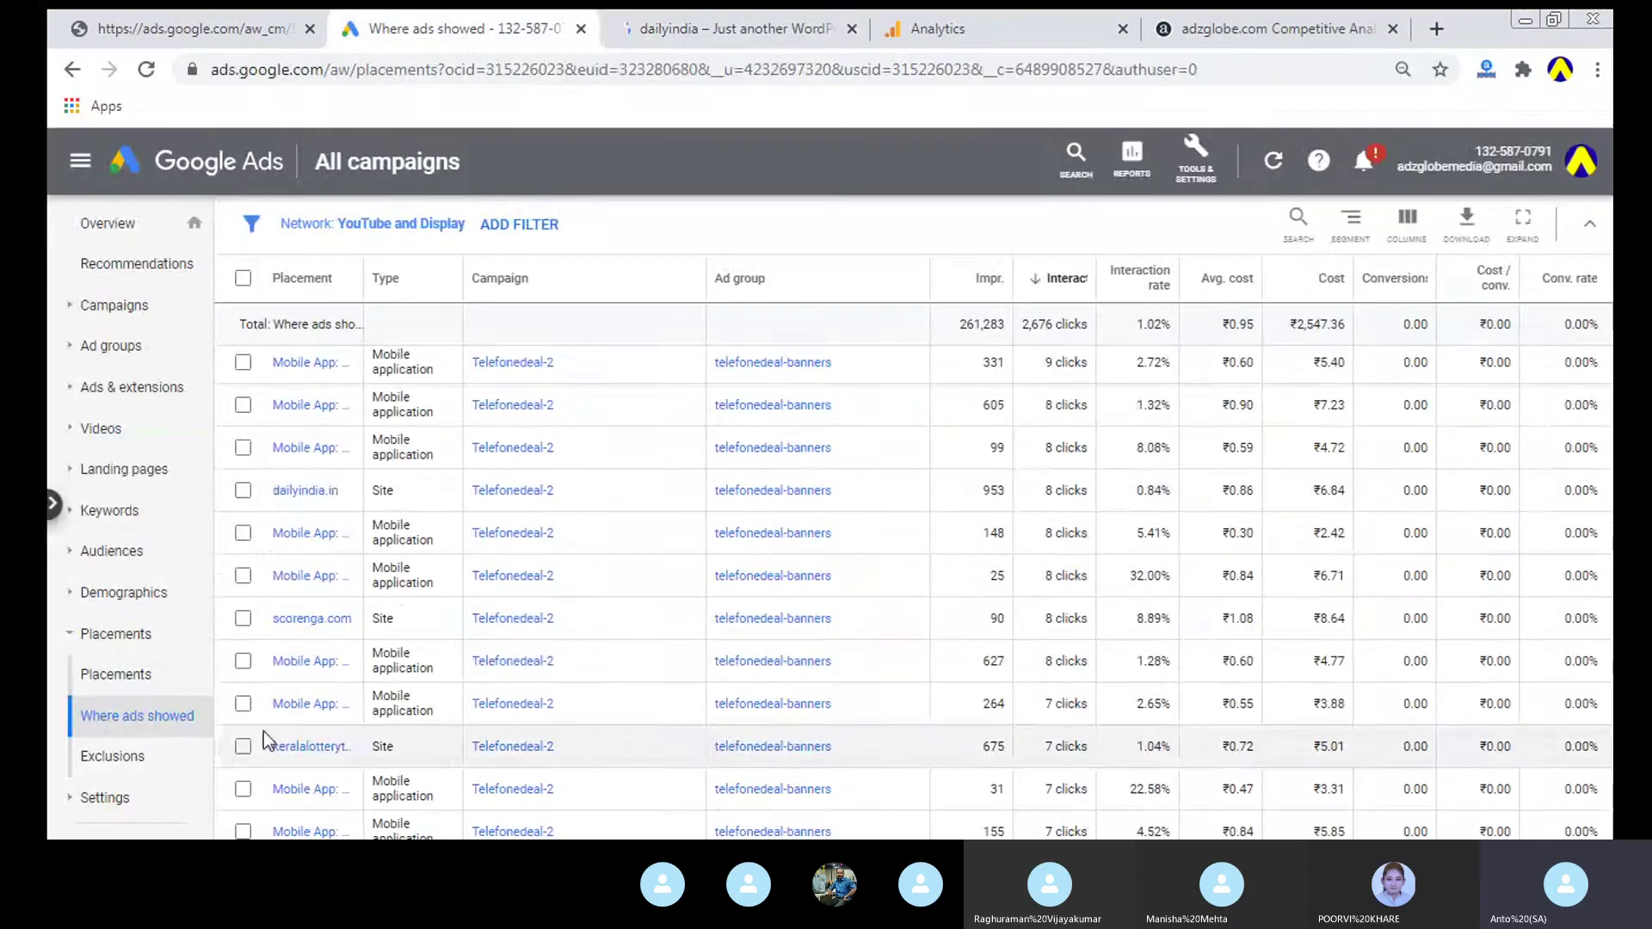
pyautogui.click(289, 532)
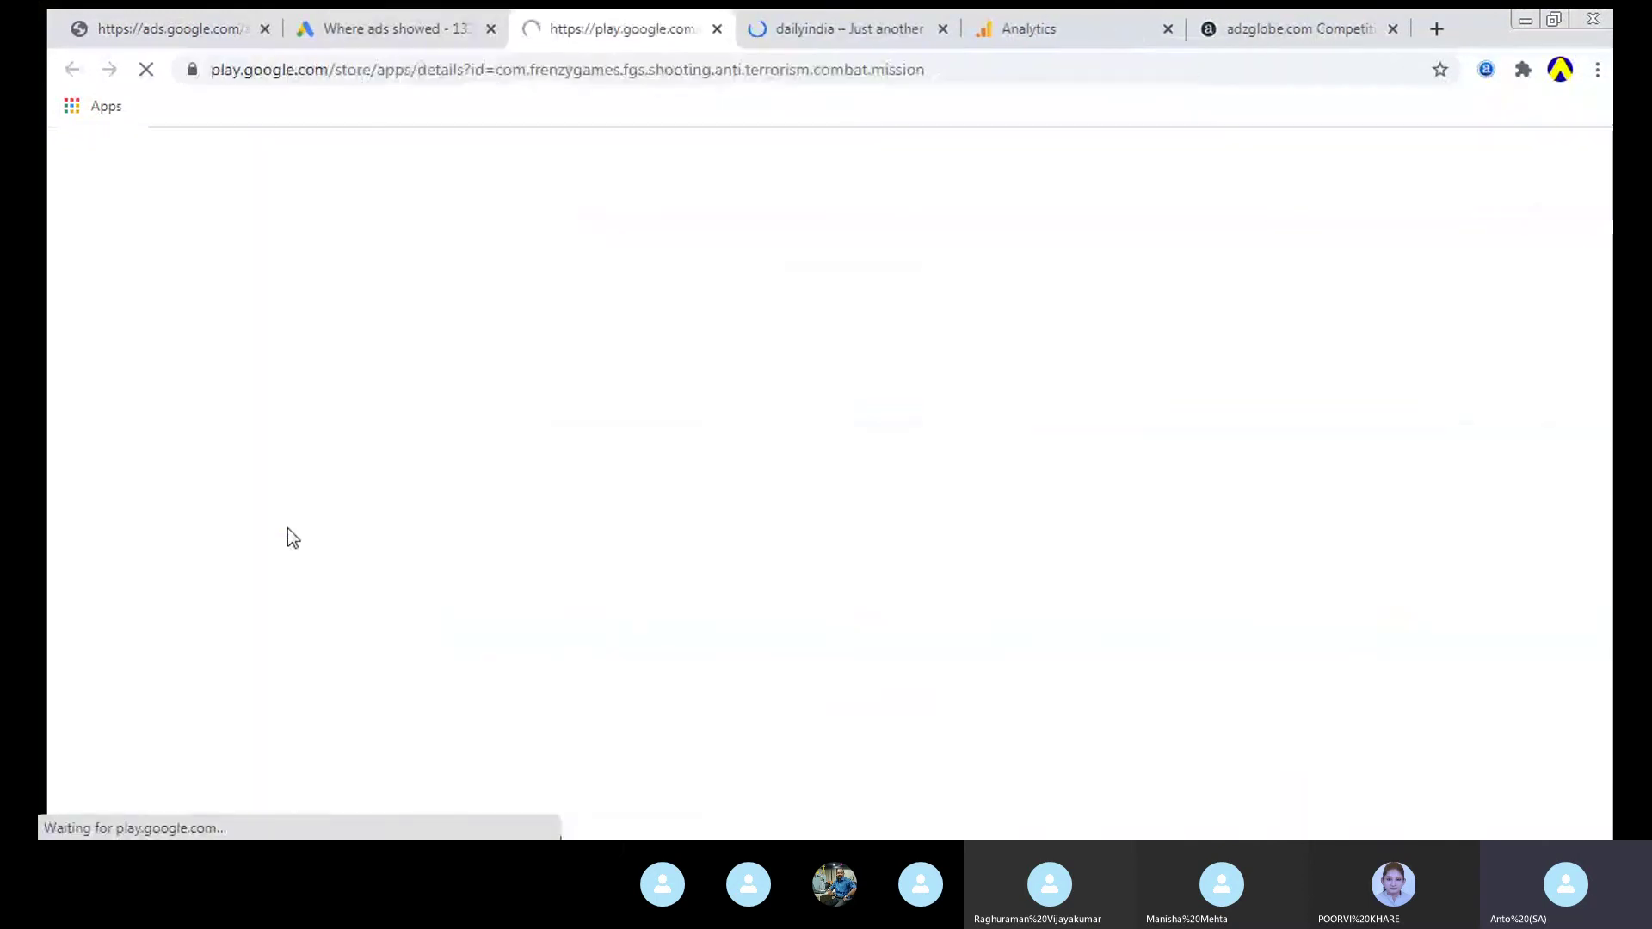